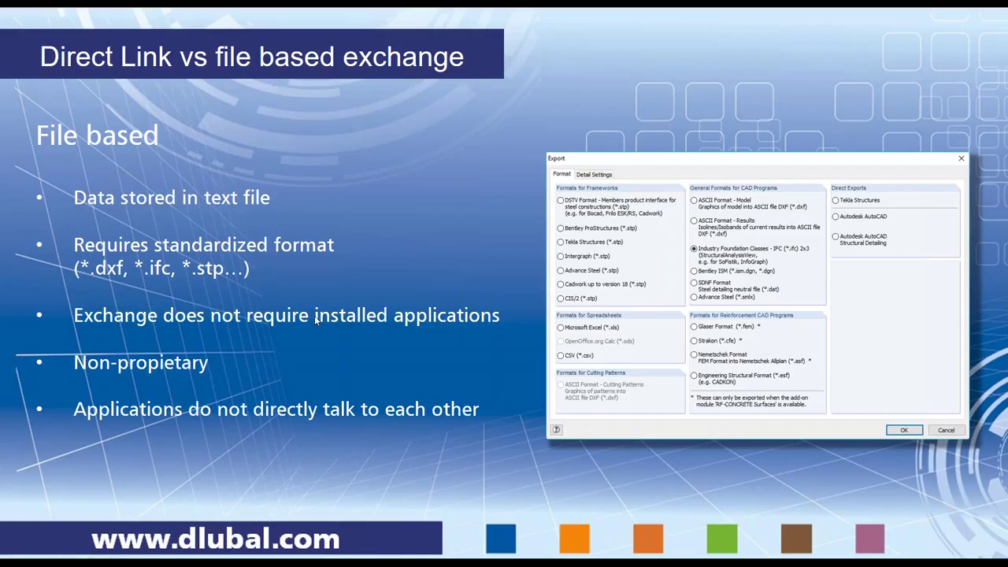
# Advance to the Physical vs Analytical Model slide and reveal its analytical model lines.
pyautogui.press('Right')
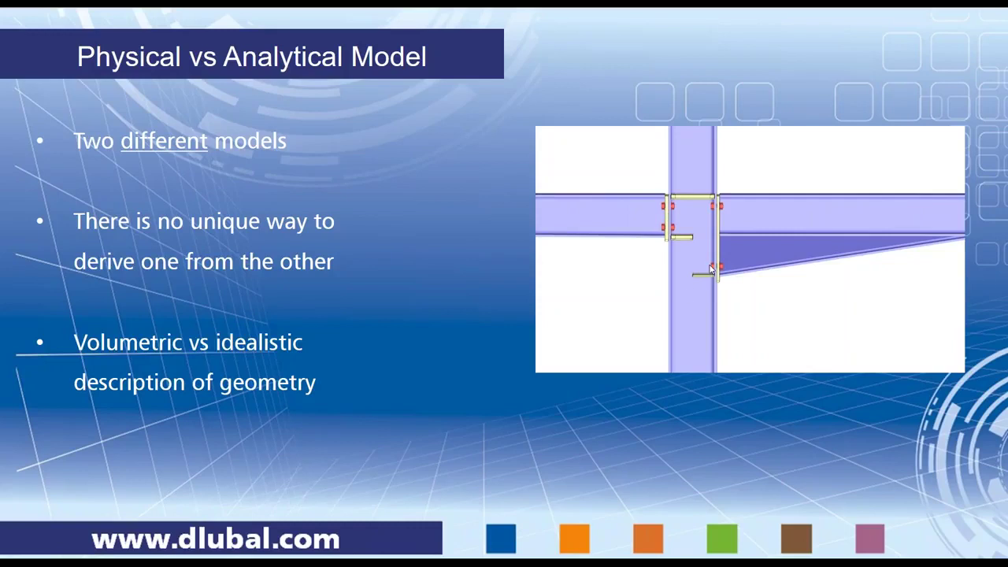
pyautogui.click(672, 298)
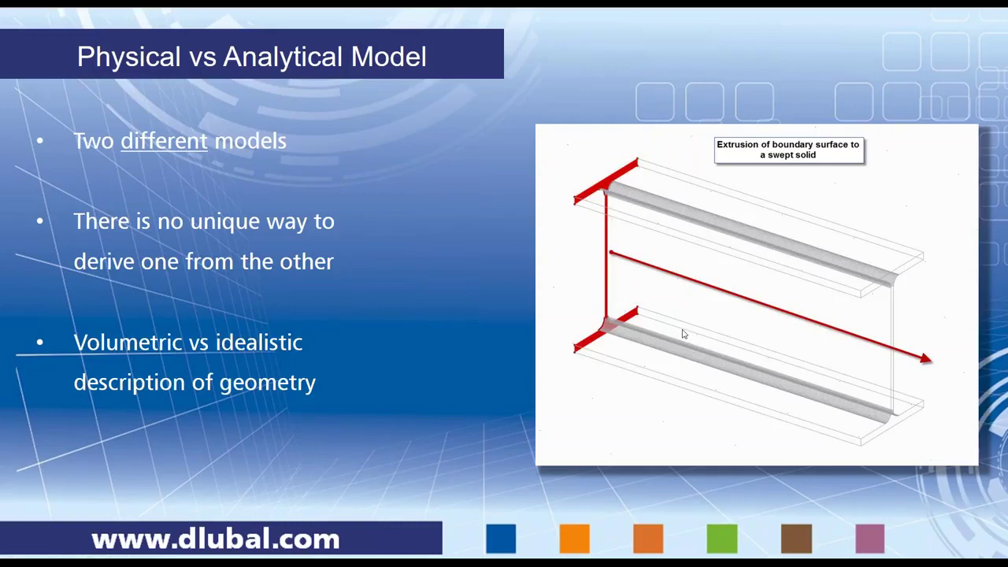
# Advance the presentation to The Dlubal Revit Link slide.
pyautogui.press('Right')
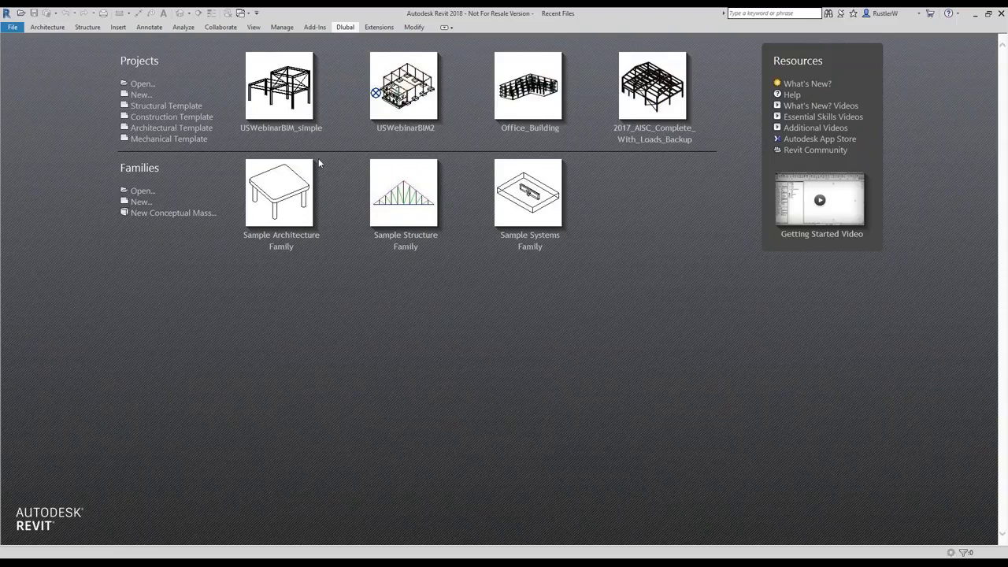
# Open the USWebinarBIM_simple project and display its Analytical Model 3D view.
pyautogui.click(291, 114)
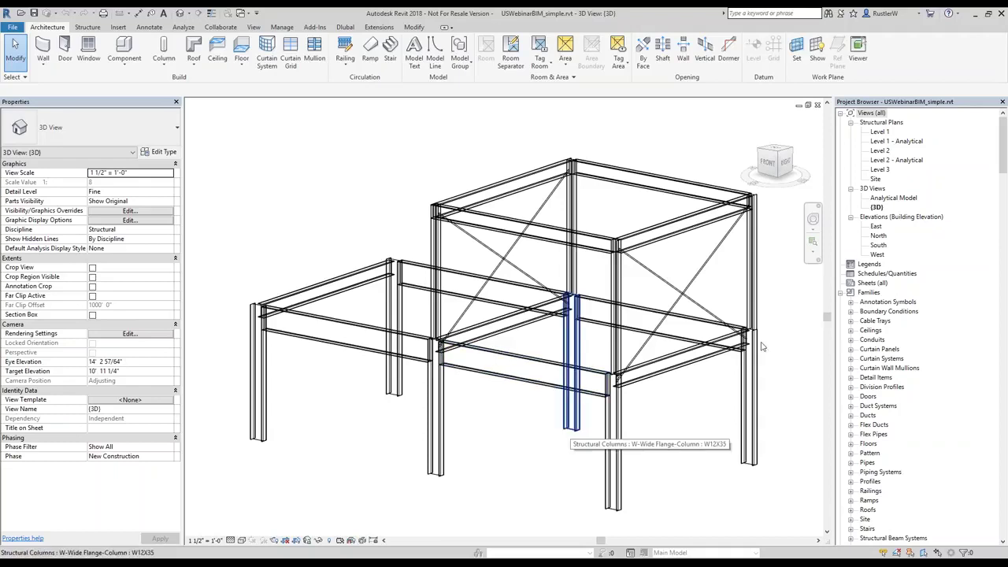
pyautogui.click(886, 199)
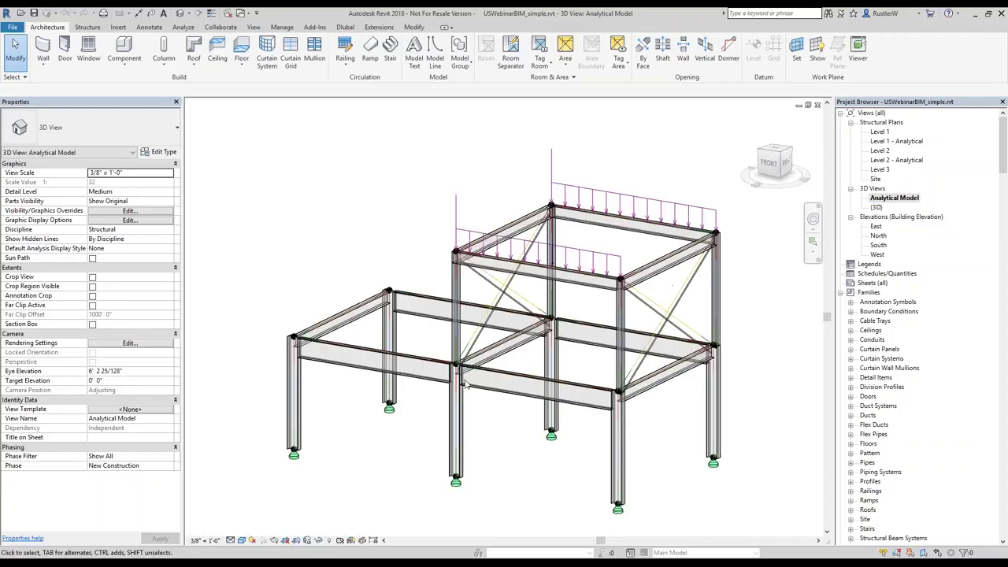
pyautogui.scroll(1, 466, 383)
pyautogui.scroll(1, 465, 383)
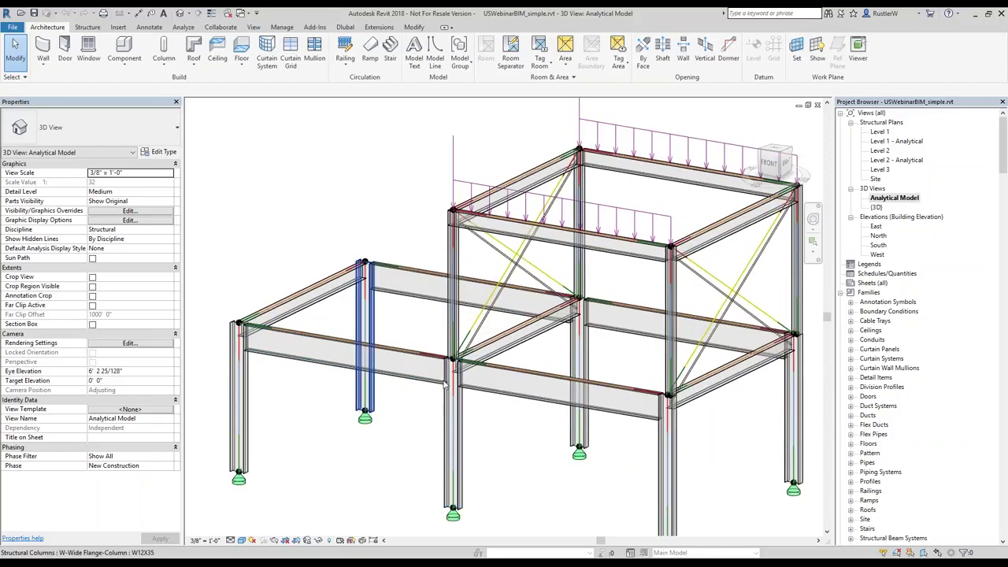
pyautogui.scroll(1, 444, 384)
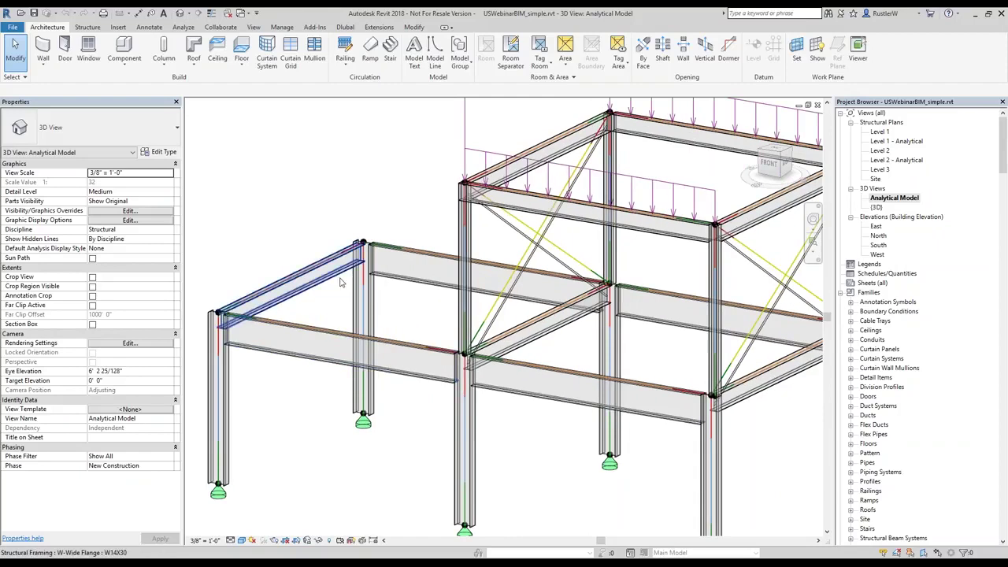
pyautogui.scroll(2, 341, 282)
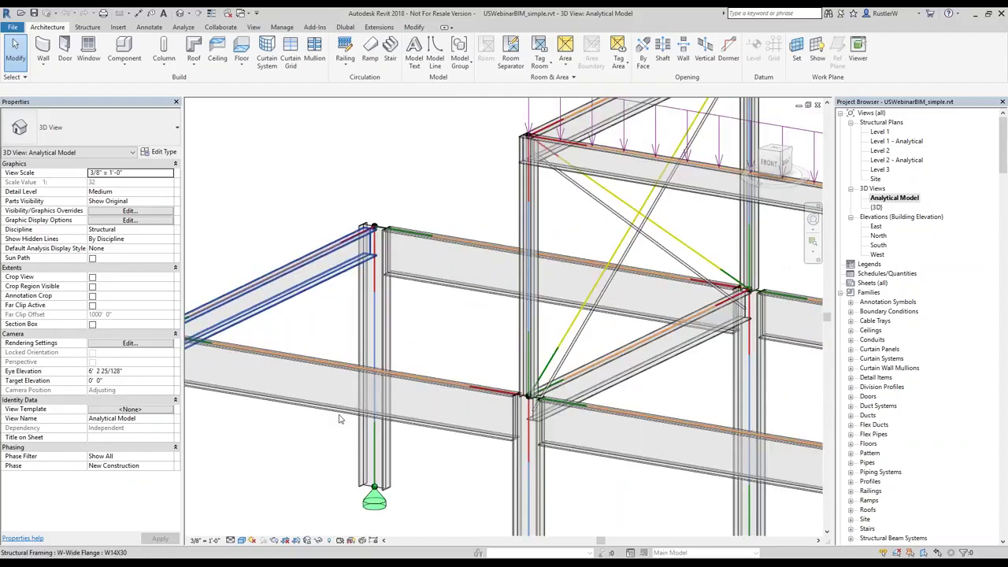
pyautogui.scroll(-1, 340, 419)
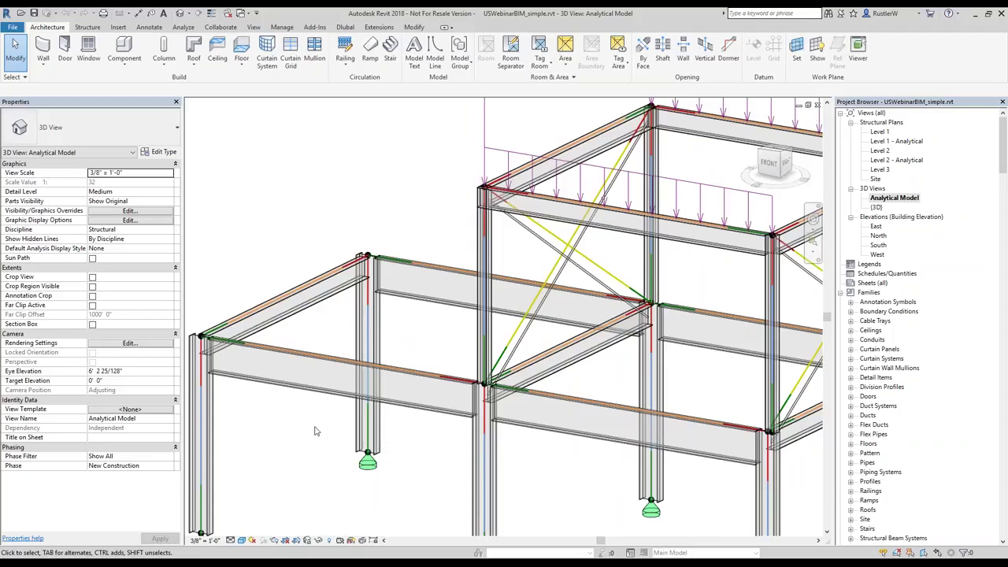
pyautogui.moveTo(314, 431)
pyautogui.keyDown('shift'); pyautogui.mouseDown(button='middle')
pyautogui.moveTo(324, 381)
pyautogui.moveTo(322, 408)
pyautogui.mouseUp(button='middle'); pyautogui.keyUp('shift')
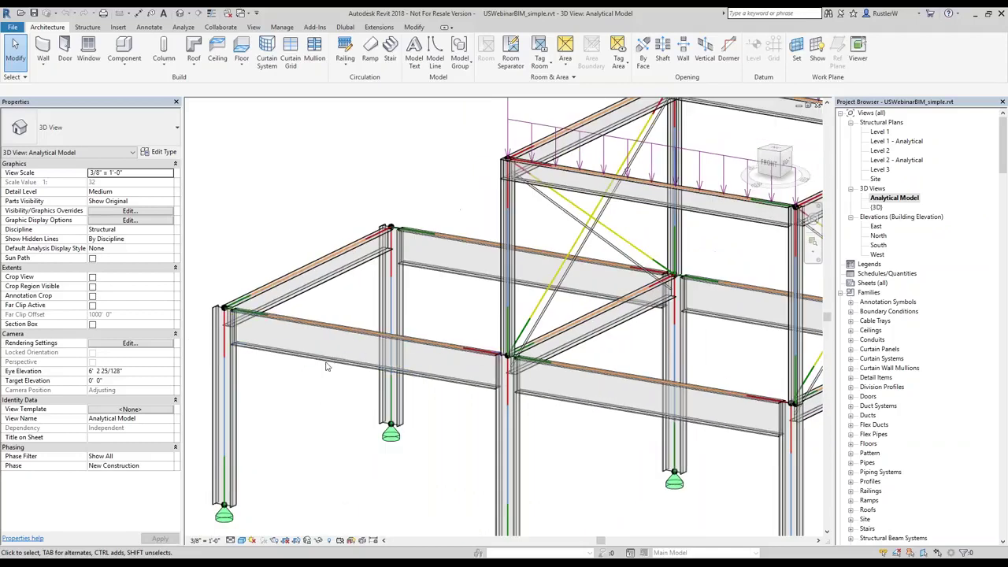
pyautogui.click(322, 408)
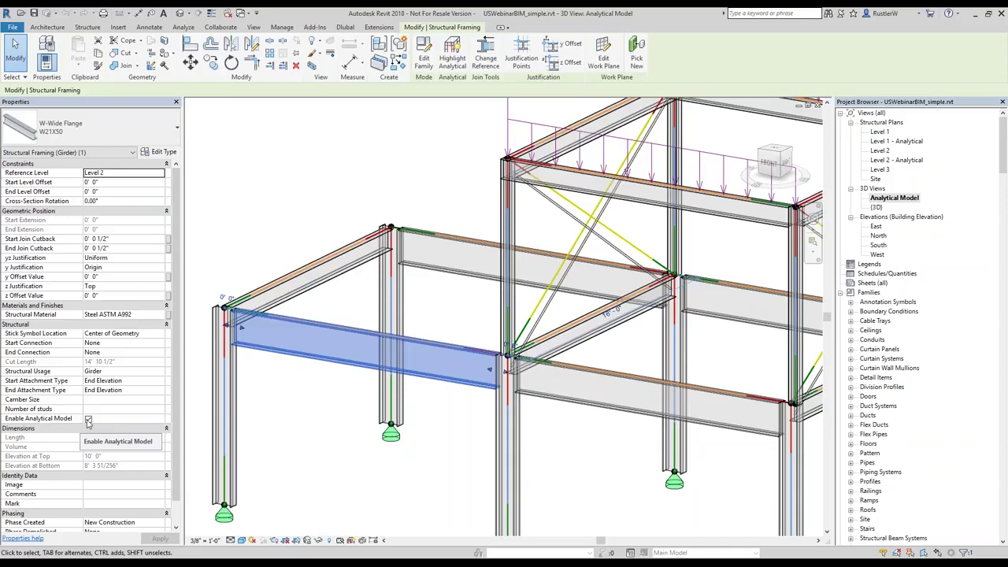
# Turn the Level 2 W21X50 girder's Enable Analytical Model off and on, check it, and deselect.
pyautogui.click(89, 421)
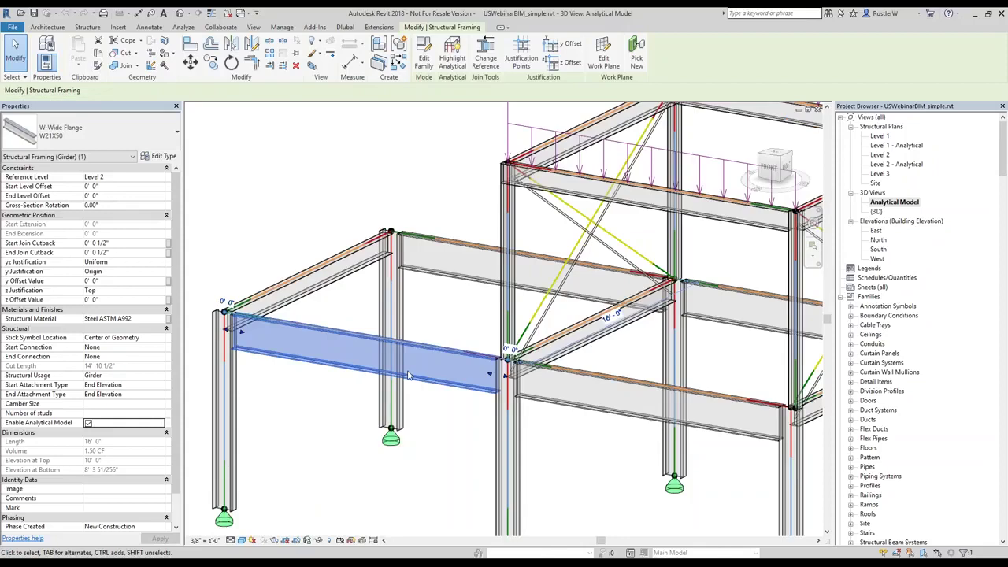
pyautogui.click(89, 422)
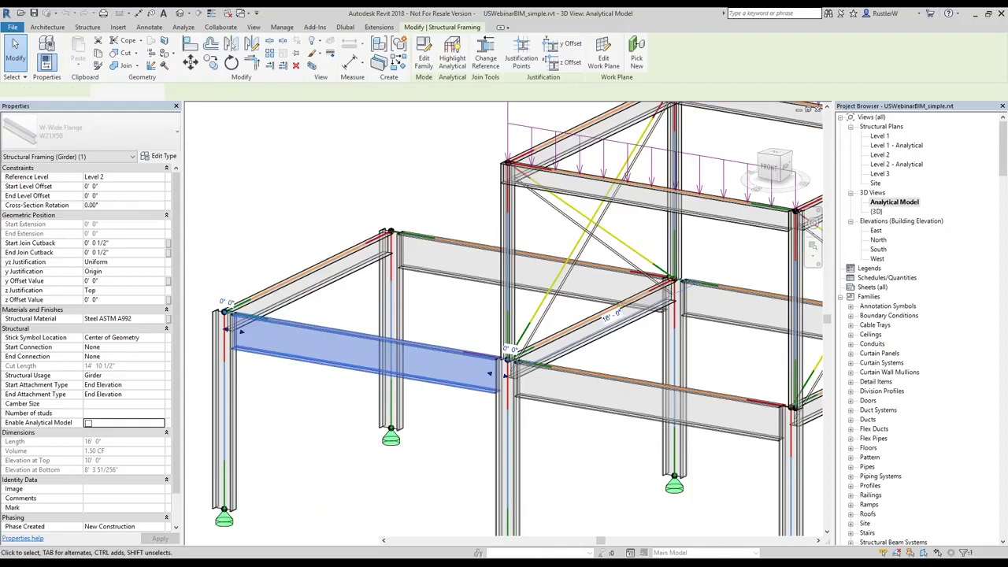
pyautogui.scroll(3, 429, 351)
pyautogui.scroll(2, 484, 375)
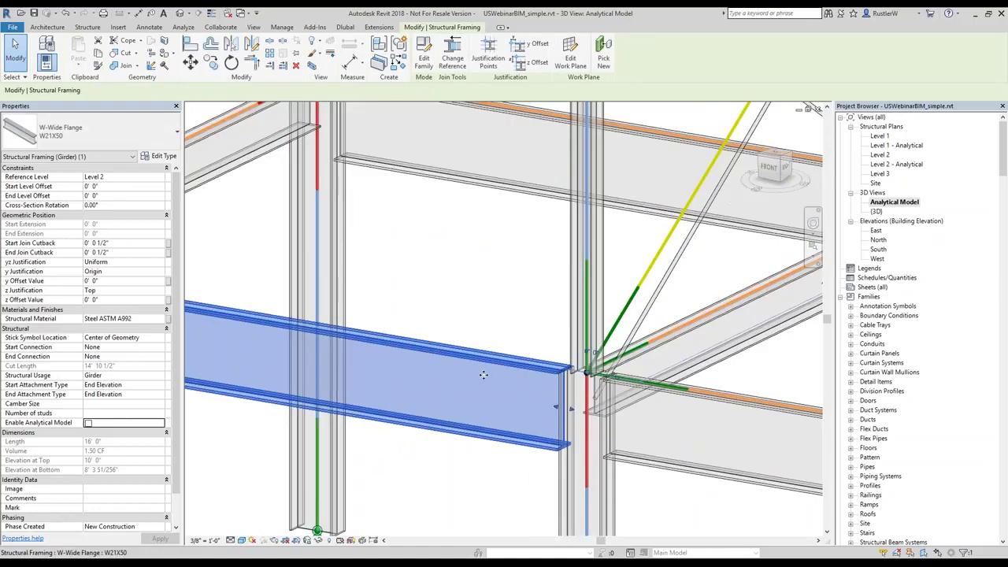
pyautogui.scroll(2, 484, 375)
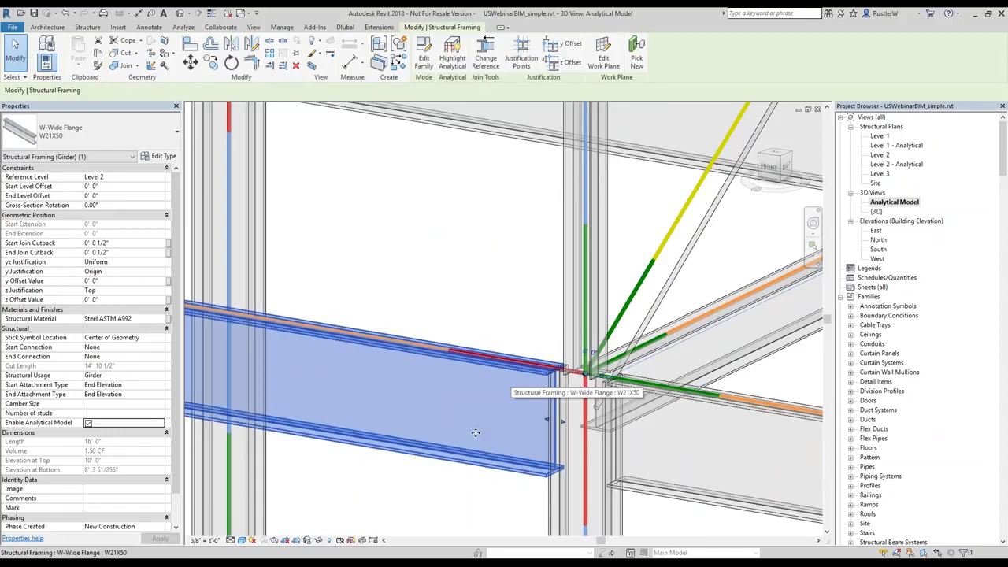
pyautogui.scroll(-2, 476, 432)
pyautogui.moveTo(304, 493); pyautogui.dragTo(366, 429, button='middle')
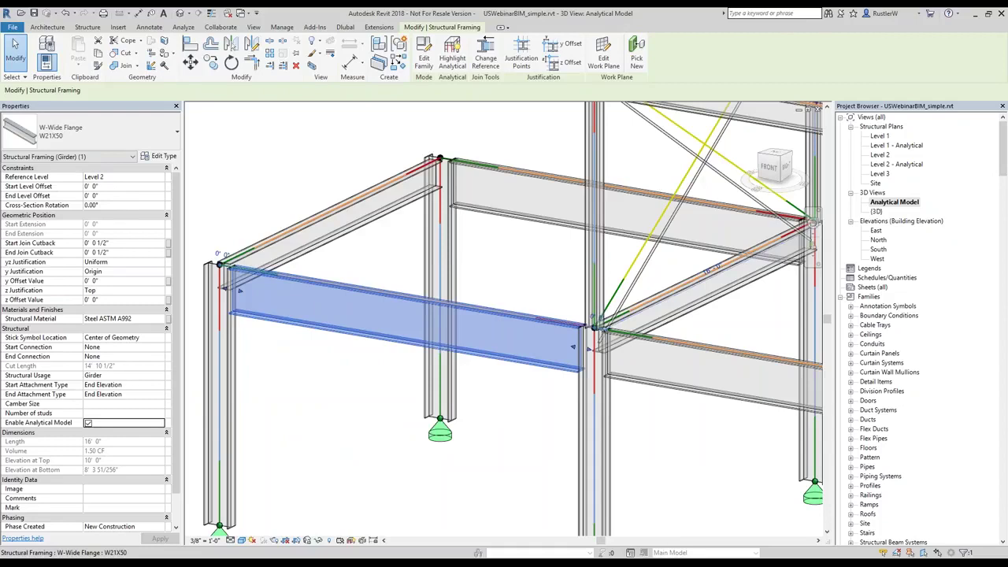
pyautogui.press('Escape')
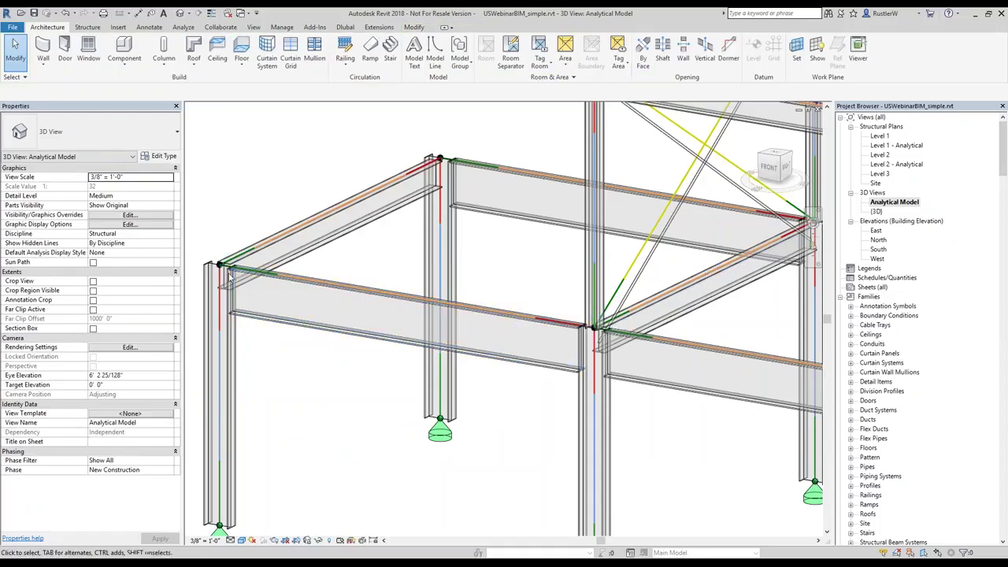
# Filter the girder to Analytical Beams and set Start and End Alignment Method to Projection.
pyautogui.click(320, 330)
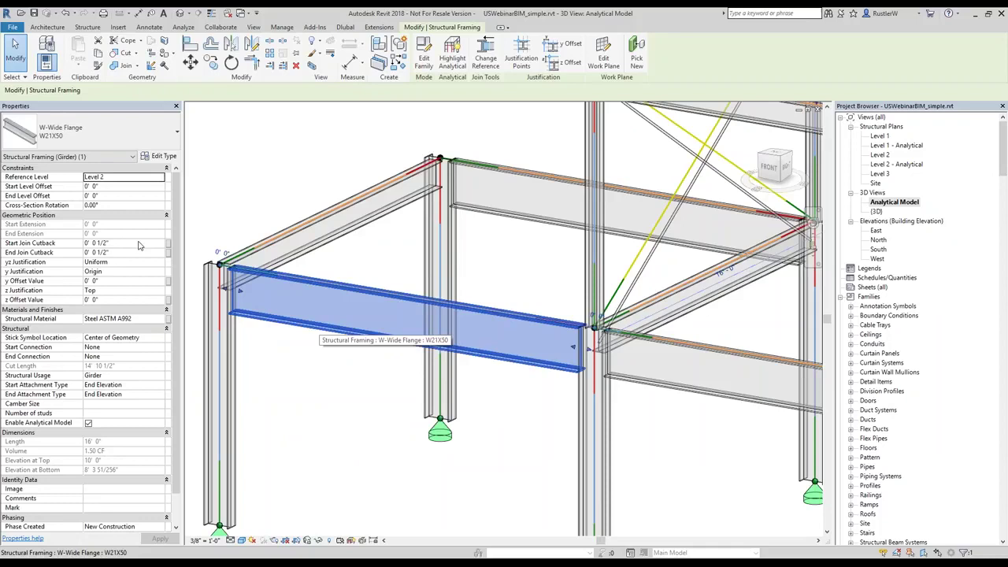
pyautogui.click(89, 157)
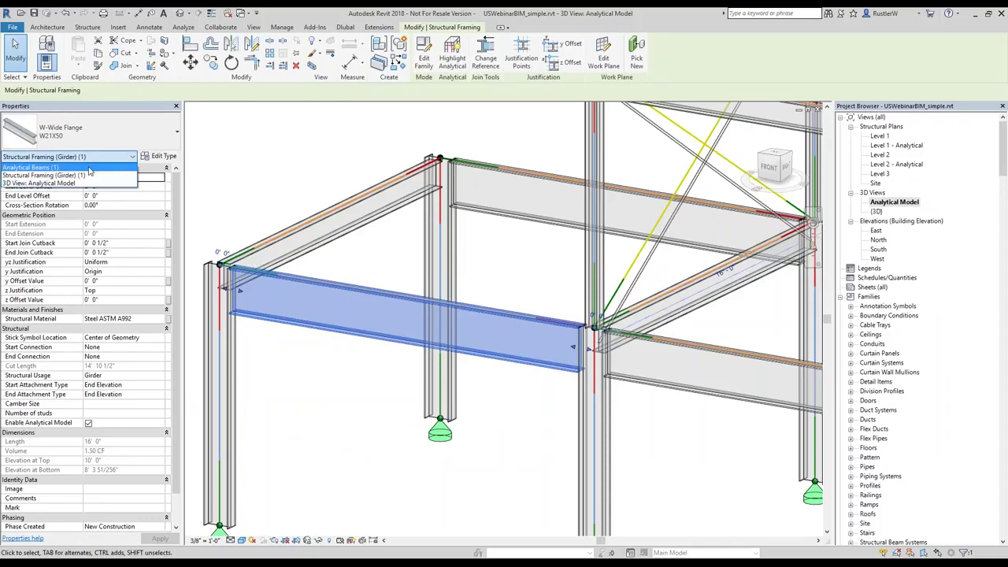
pyautogui.click(89, 168)
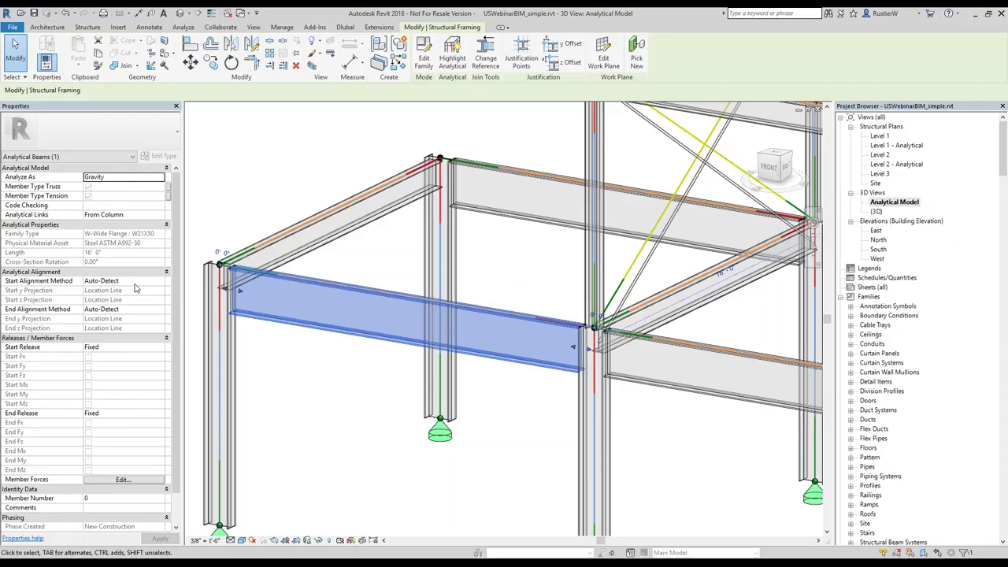
pyautogui.click(134, 281)
pyautogui.click(160, 281)
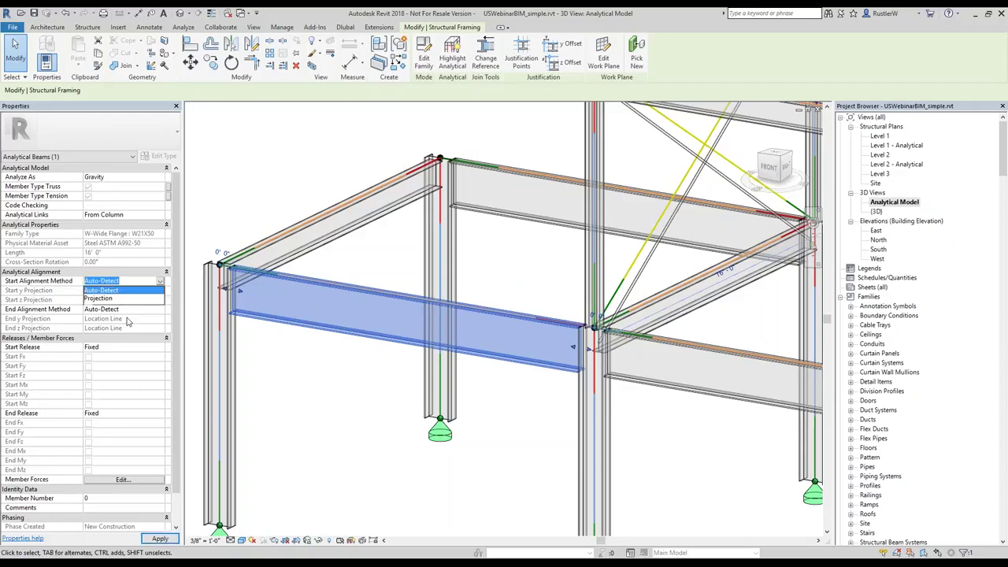
pyautogui.click(98, 299)
pyautogui.click(130, 309)
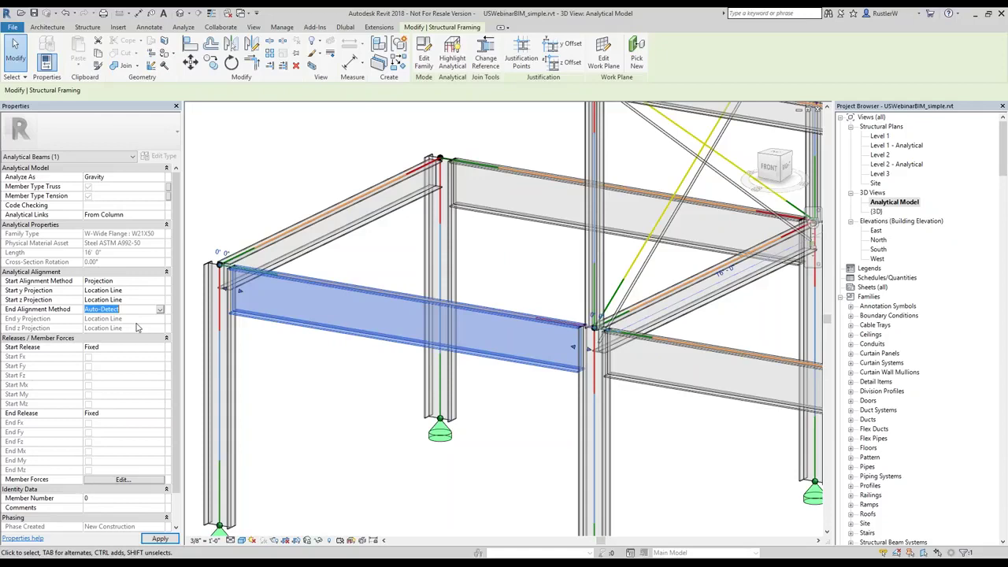
pyautogui.click(139, 309)
pyautogui.click(110, 327)
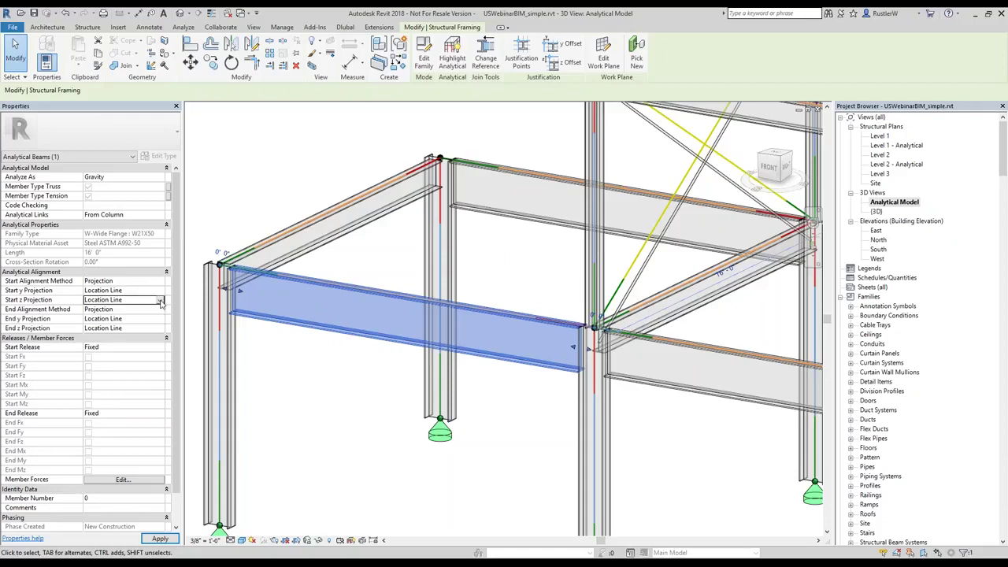
# Set the girder's Start and End z Projection to Center of Element.
pyautogui.click(159, 301)
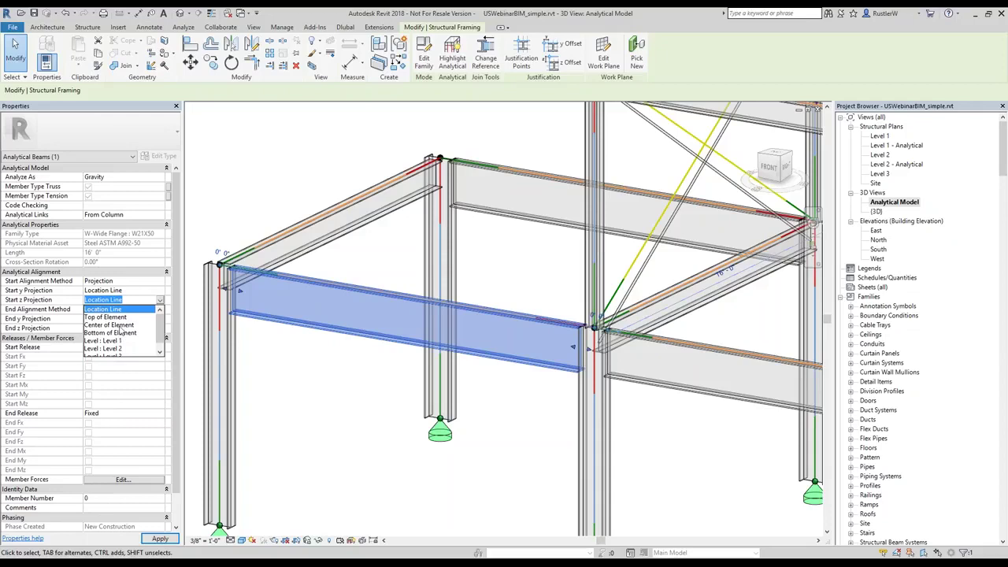
pyautogui.click(118, 326)
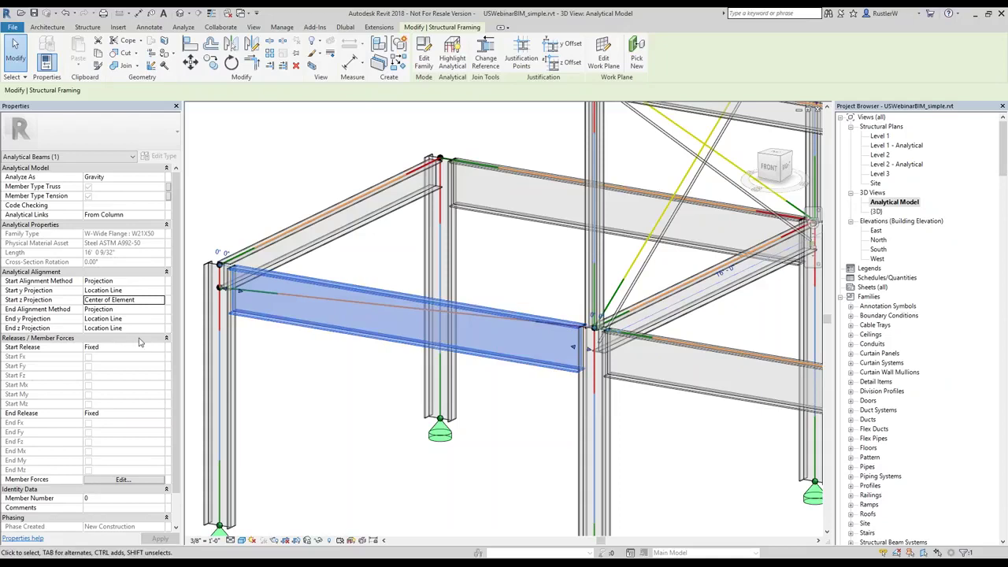
pyautogui.click(130, 328)
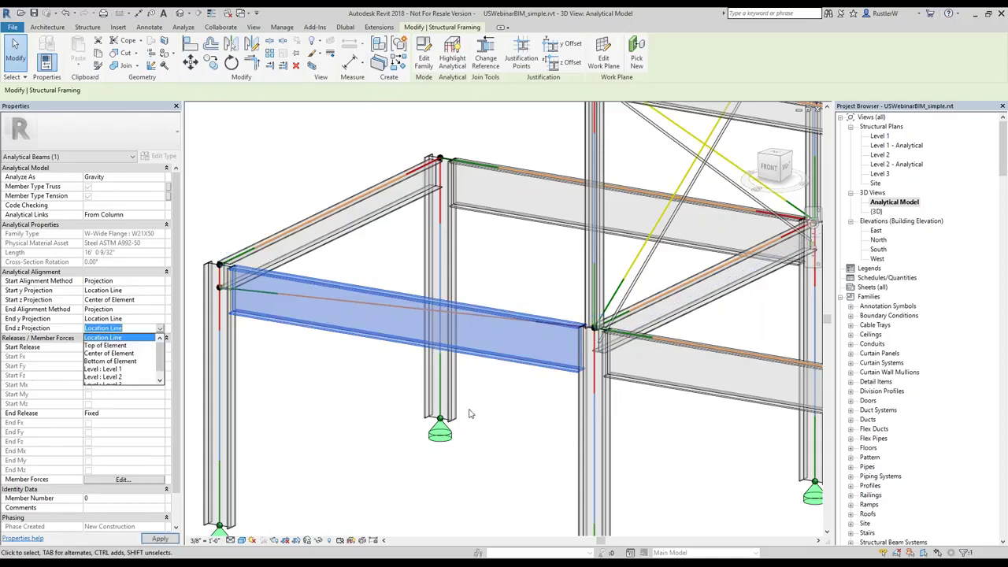
pyautogui.press('Down')
pyautogui.press('Down')
pyautogui.press('Return')
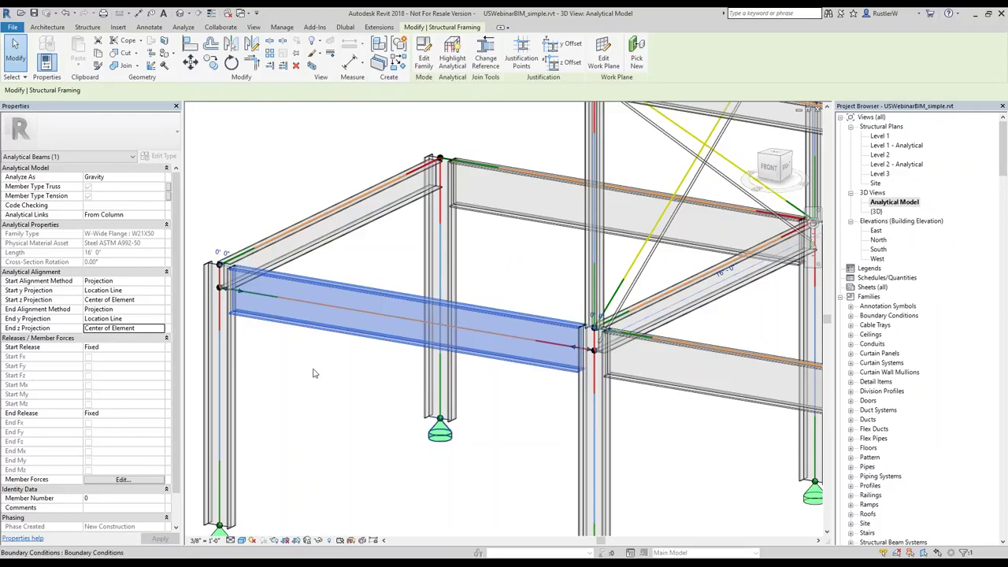
pyautogui.keyDown('shift'); pyautogui.moveTo(312, 373); pyautogui.dragTo(178, 32, button='middle'); pyautogui.keyUp('shift')
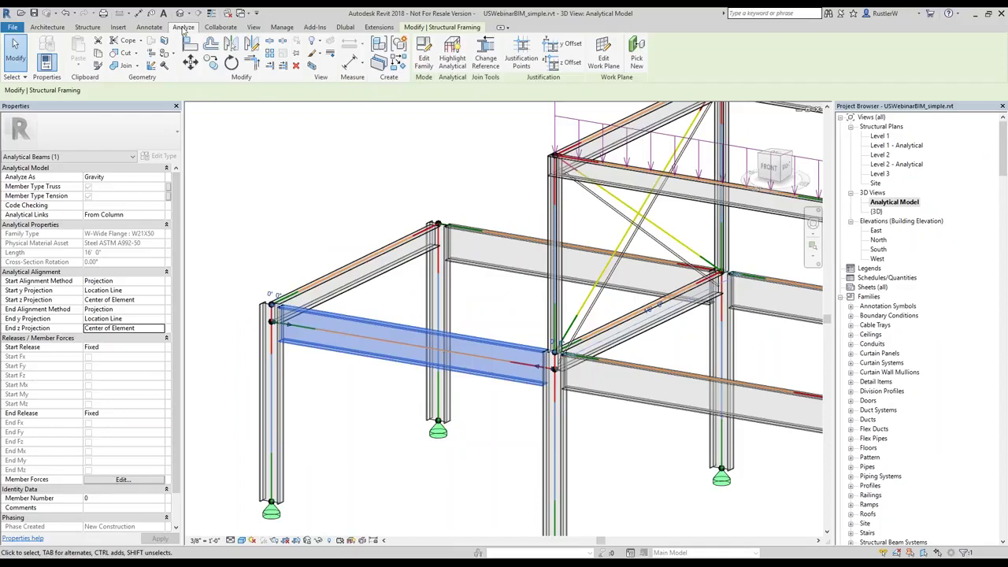
# Use Adjust Analytical Model (AA) to check the beam-end node at the left column, then finish.
pyautogui.click(184, 27)
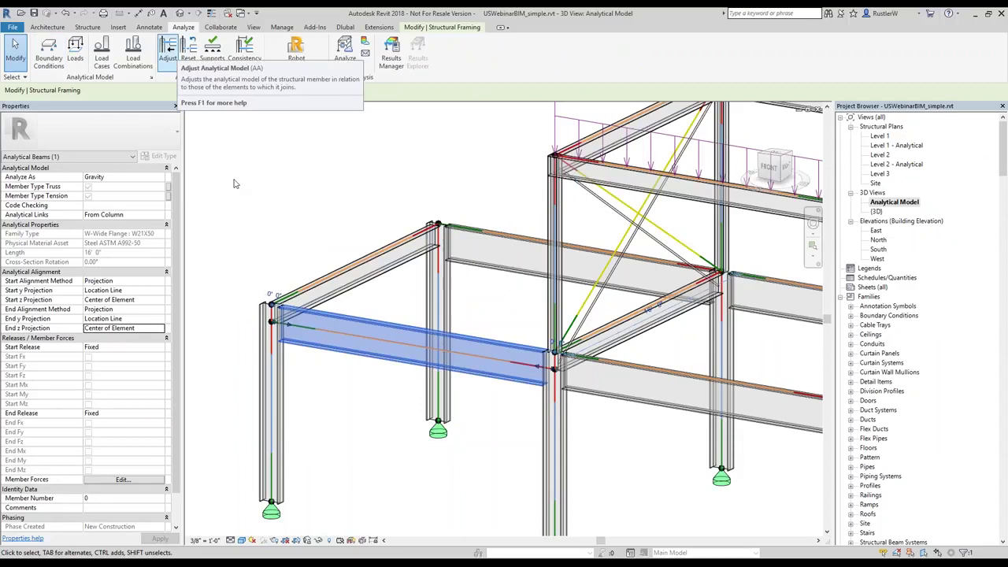
pyautogui.press('a')
pyautogui.press('a')
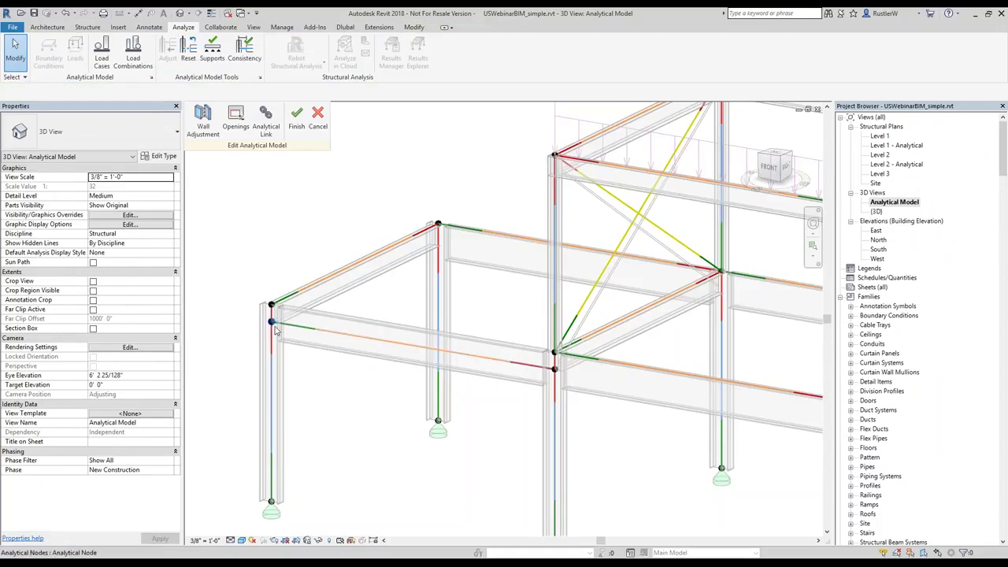
pyautogui.click(275, 329)
pyautogui.scroll(2, 275, 323)
pyautogui.scroll(2, 275, 319)
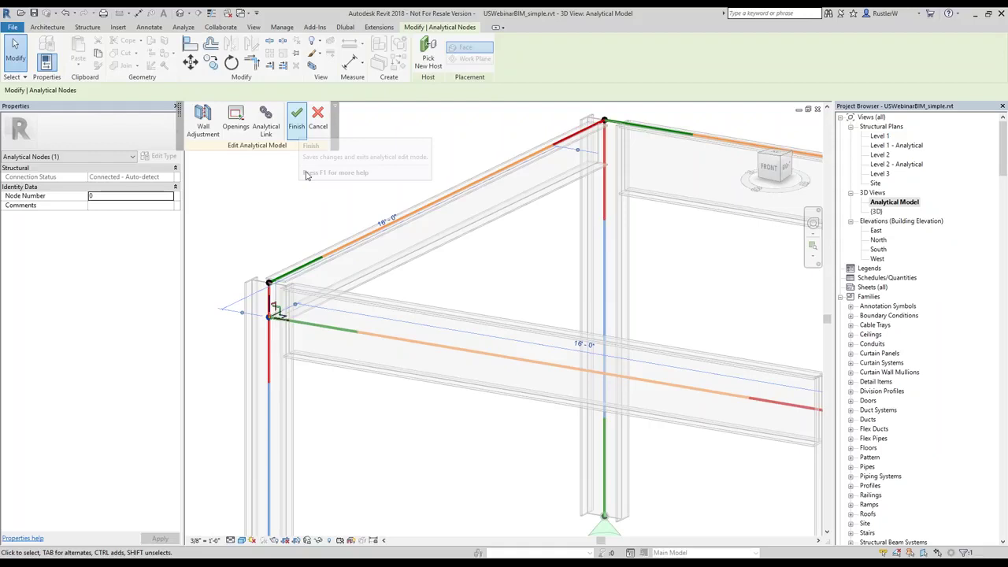
pyautogui.click(296, 120)
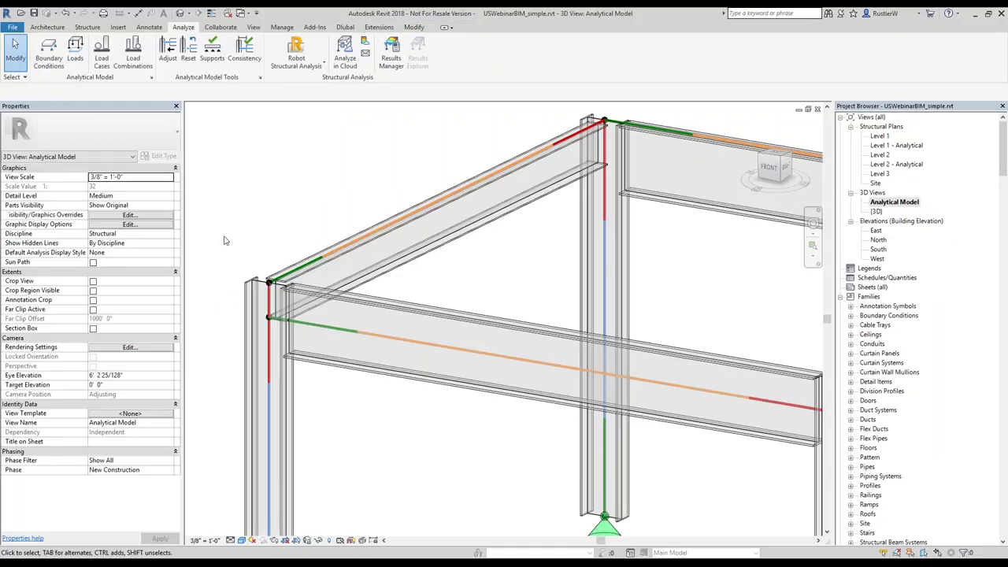
# Start placing point boundary conditions with the State kept as Fixed, viewing the column base supports.
pyautogui.click(47, 63)
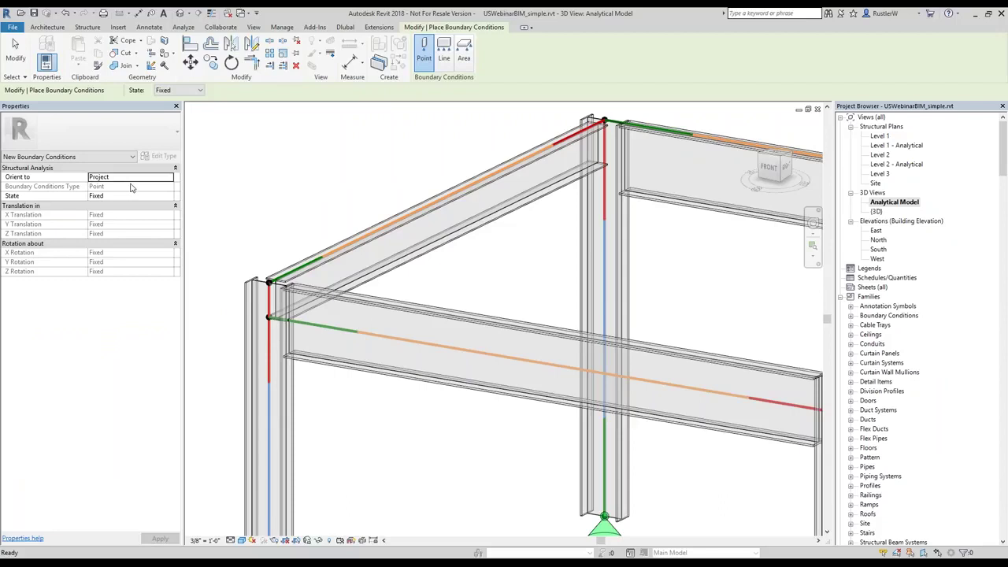
pyautogui.click(132, 197)
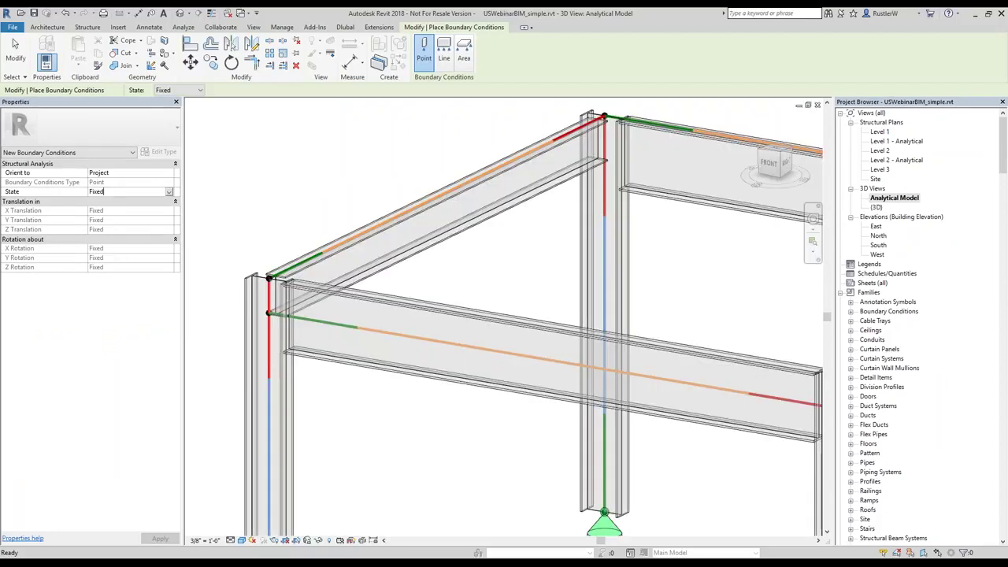
pyautogui.hotkey('alt', 'Down')
pyautogui.press('Return')
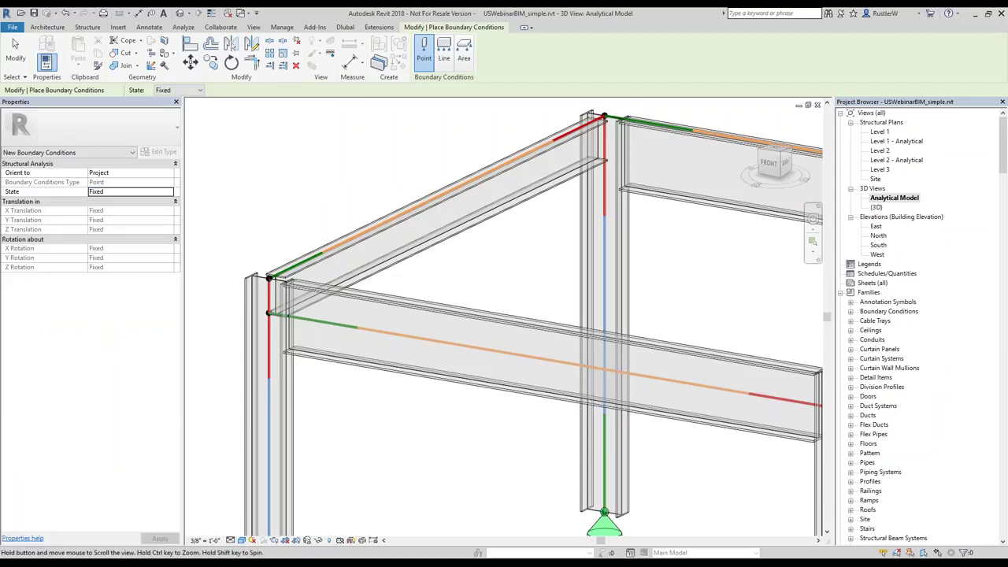
pyautogui.moveTo(496, 534); pyautogui.dragTo(416, 379, button='middle')
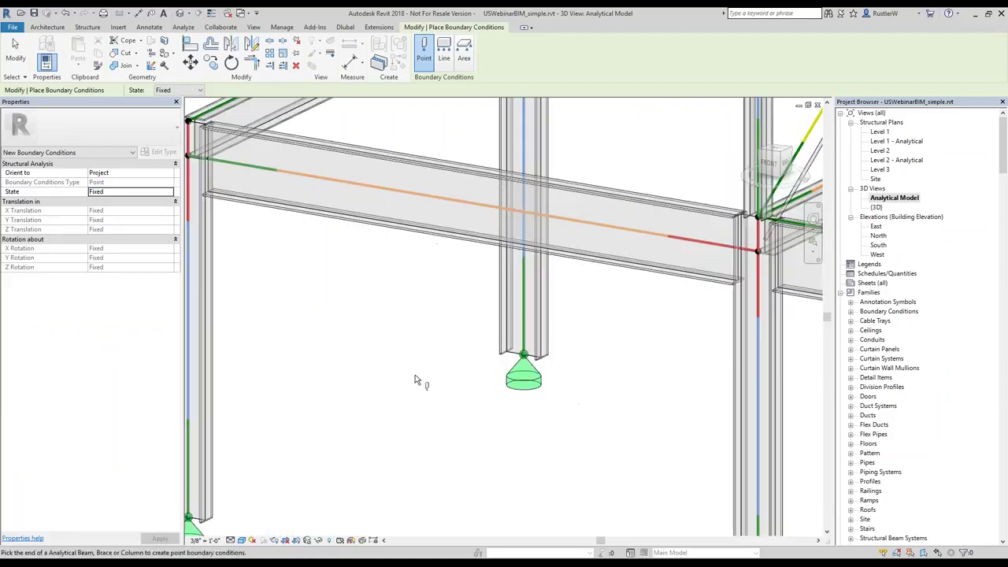
pyautogui.scroll(-1, 415, 381)
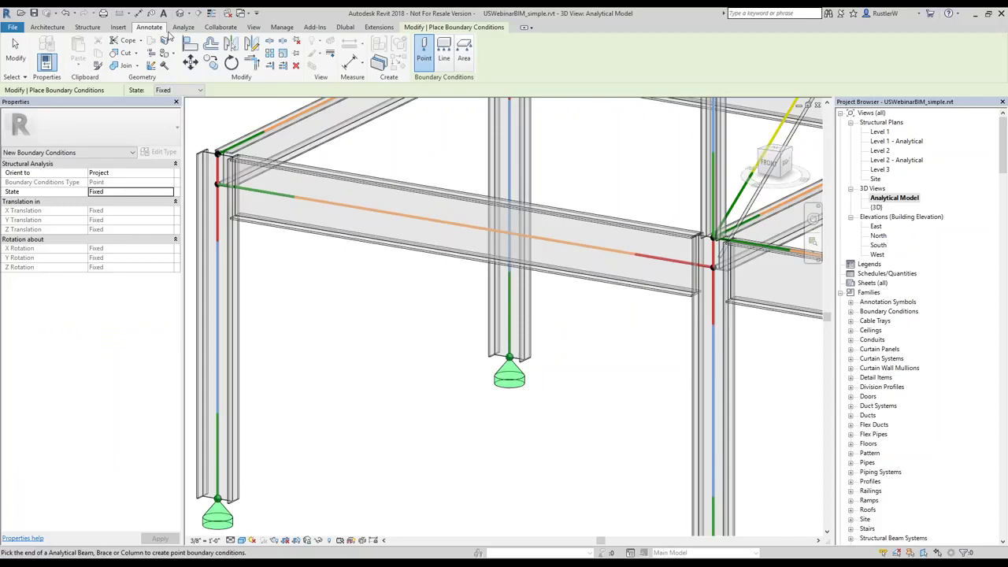
pyautogui.click(182, 27)
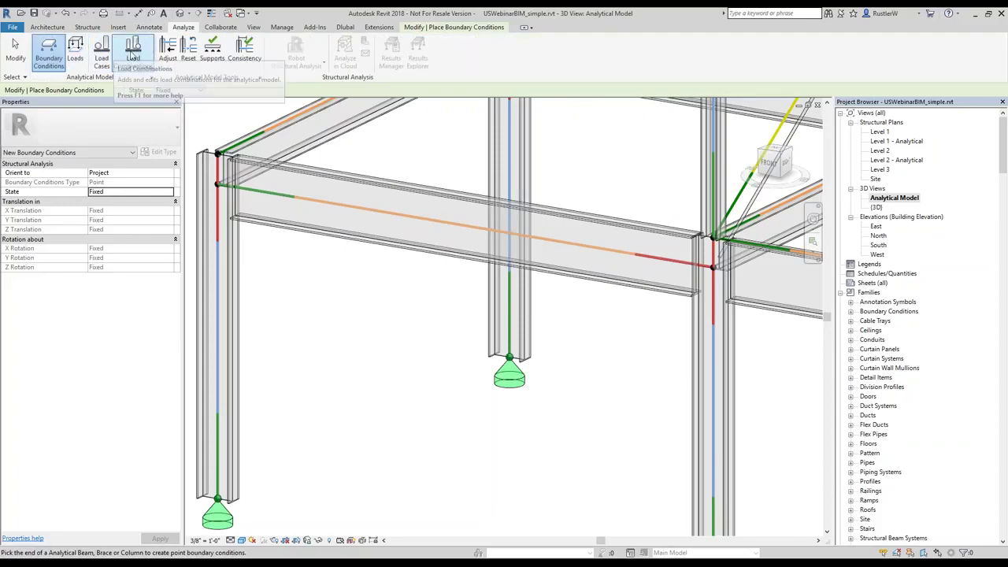
# Start placing a point load on the frame, then cancel without adding one.
pyautogui.click(76, 61)
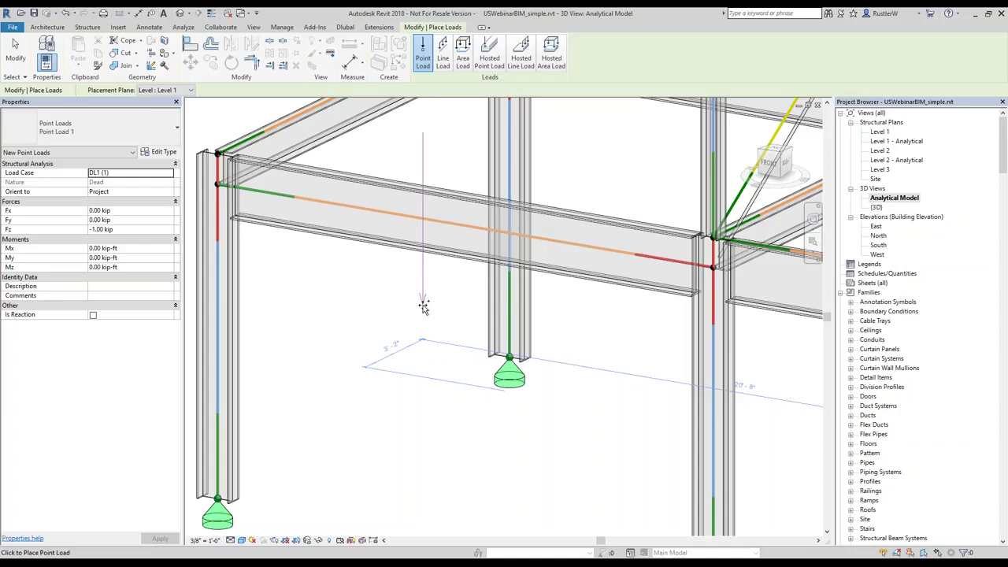
pyautogui.press('Escape')
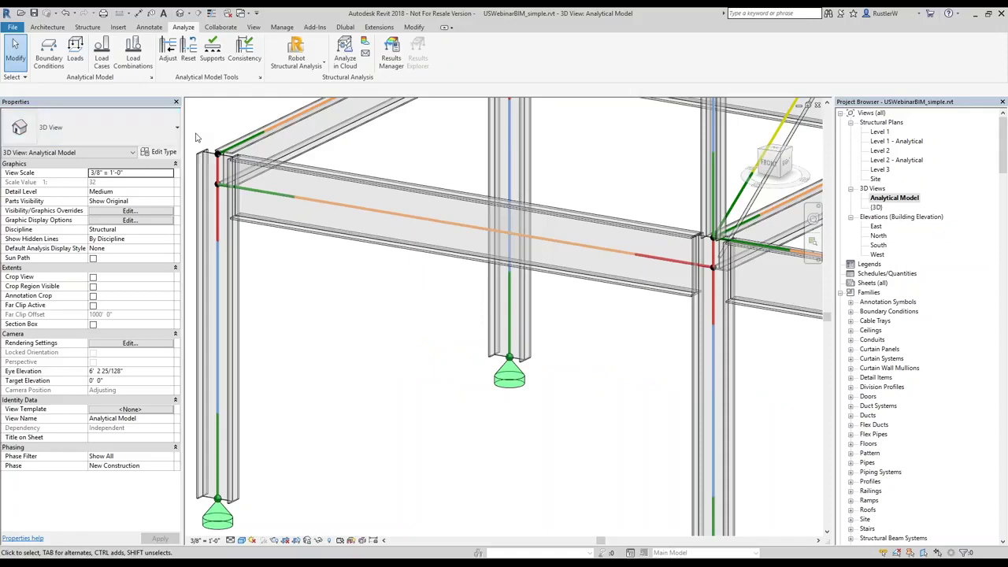
pyautogui.click(145, 63)
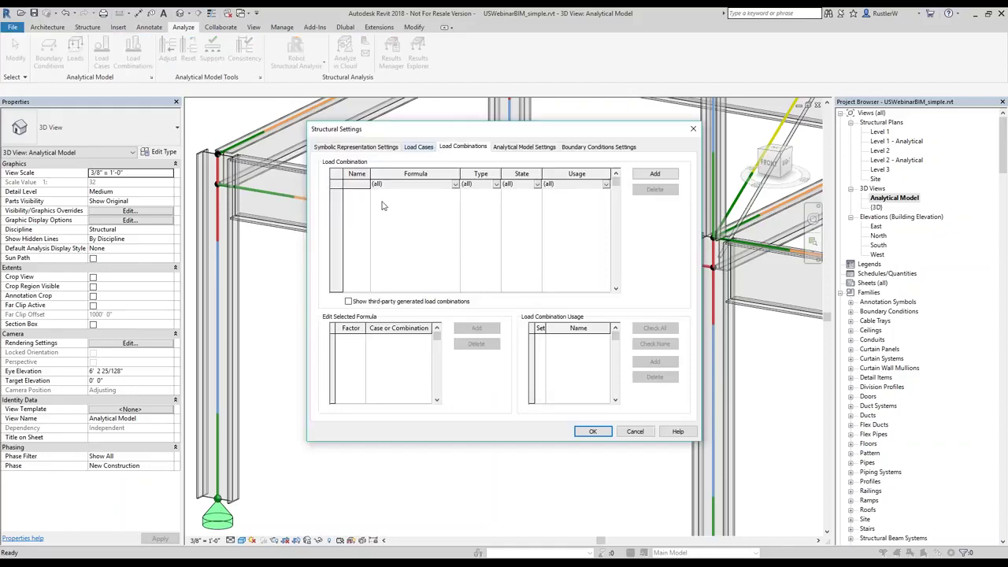
pyautogui.click(418, 147)
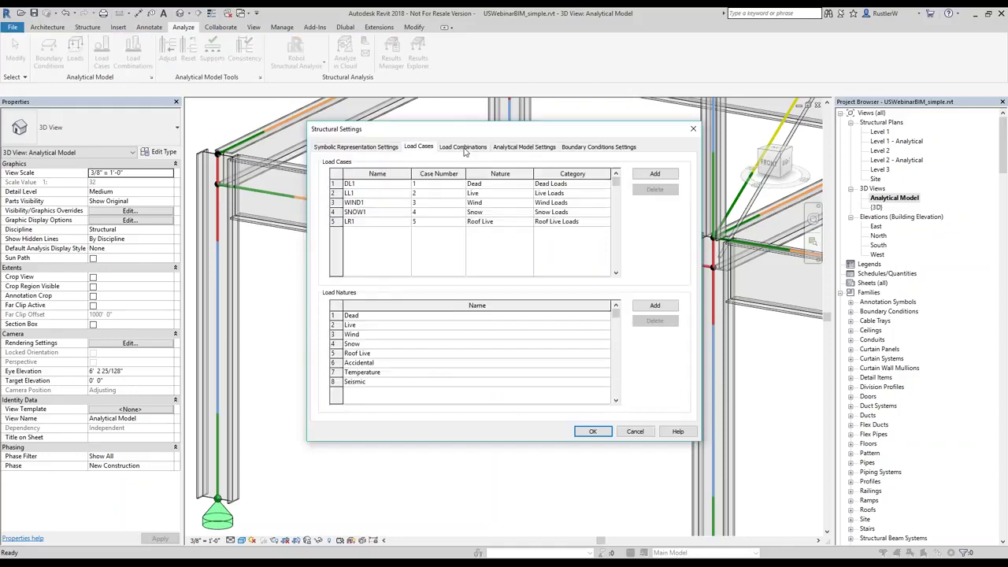
pyautogui.hotkey('ctrl', 'Tab')
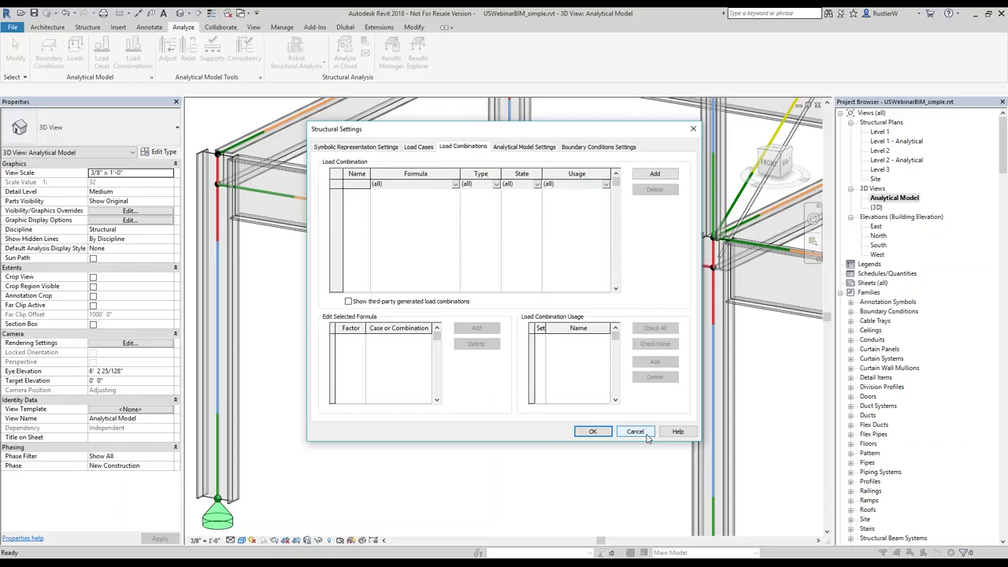
pyautogui.press('Escape')
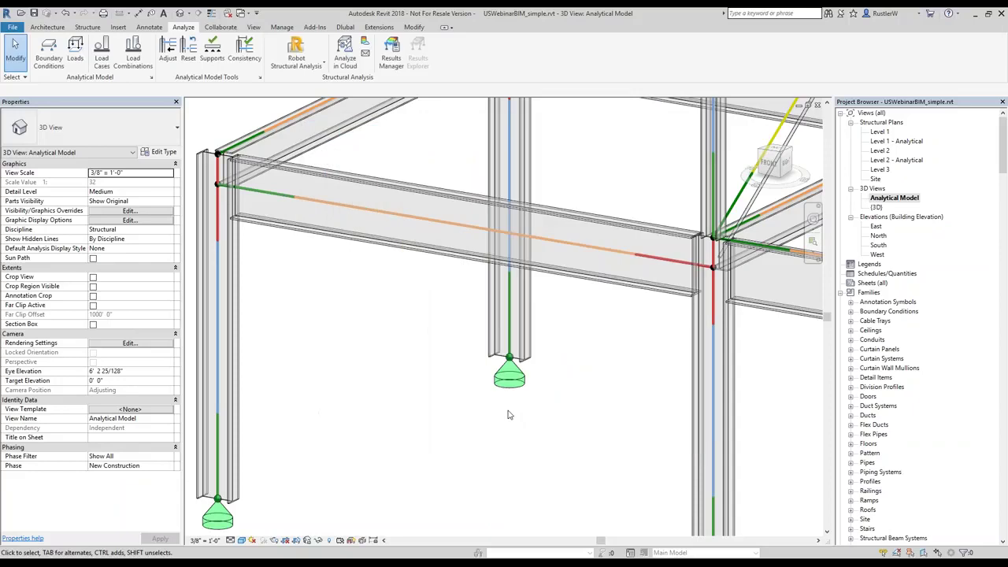
# Survey the whole frame and select a 1" round-bar brace to see its tension-only setting.
pyautogui.scroll(-3, 508, 415)
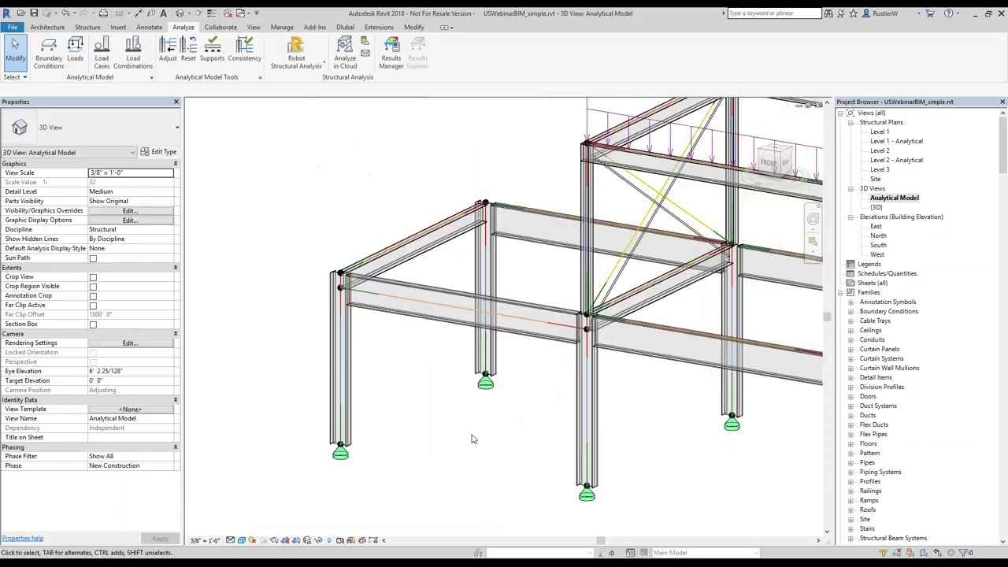
pyautogui.moveTo(615, 422)
pyautogui.mouseDown(button='middle')
pyautogui.moveTo(490, 455)
pyautogui.moveTo(461, 429)
pyautogui.mouseUp(button='middle')
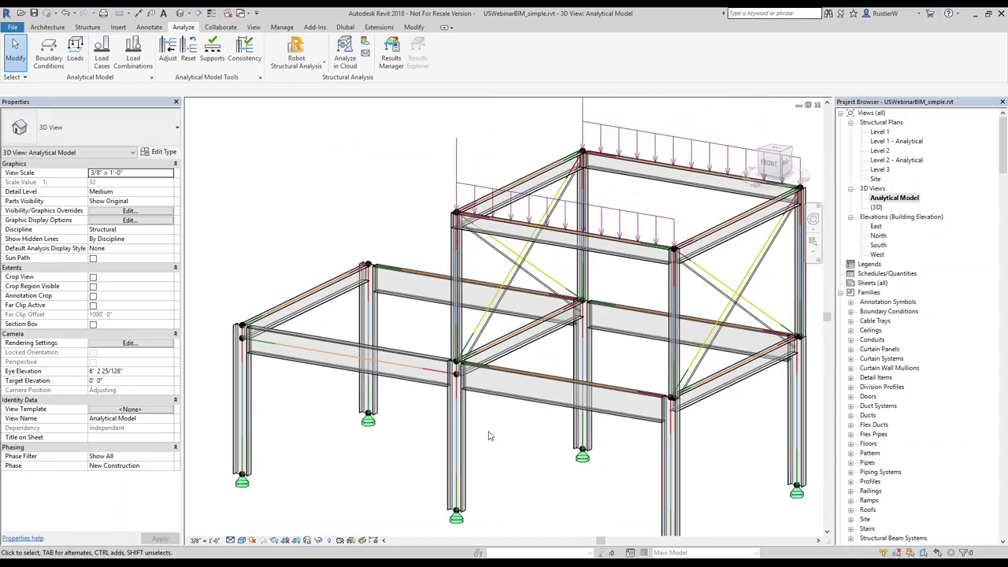
pyautogui.scroll(1, 461, 430)
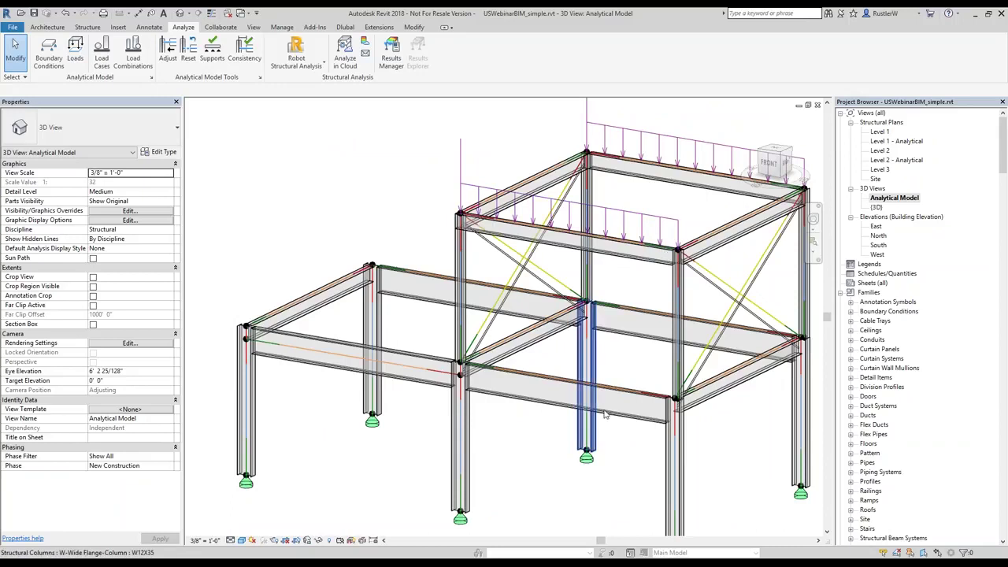
pyautogui.scroll(-1, 605, 415)
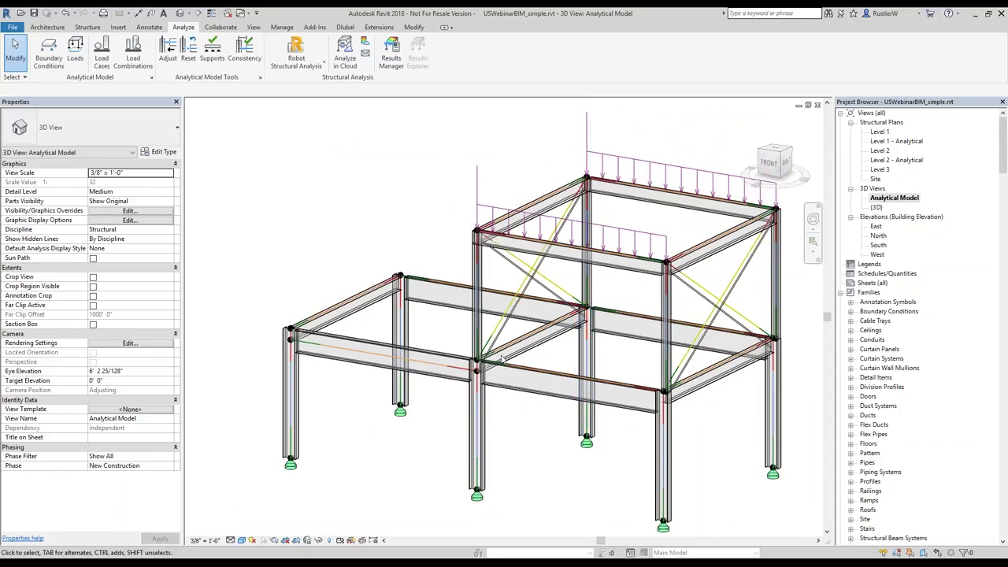
pyautogui.scroll(3, 503, 360)
pyautogui.moveTo(739, 300); pyautogui.dragTo(737, 300, button='middle')
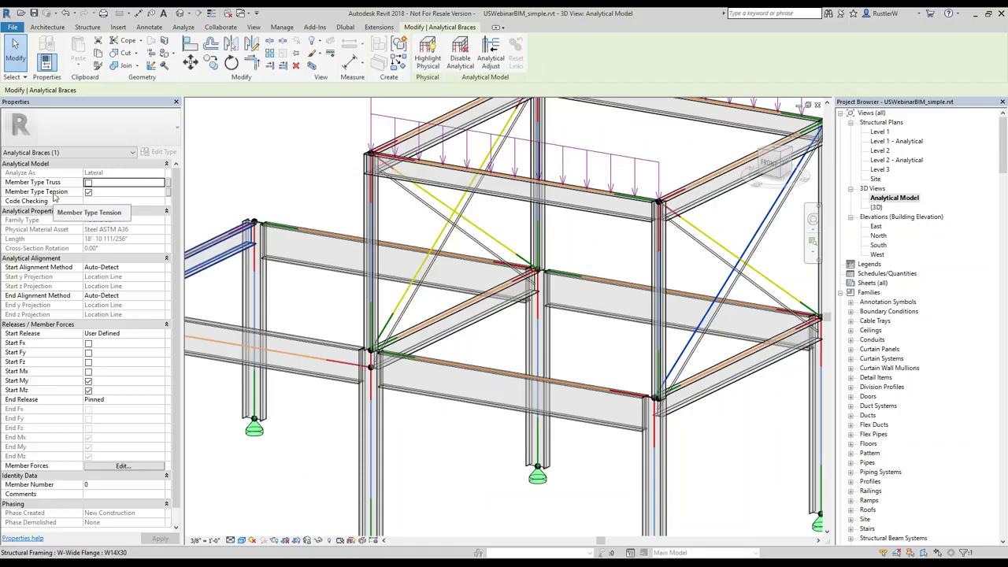
# Deselect the brace by clicking empty space in the view.
pyautogui.click(299, 170)
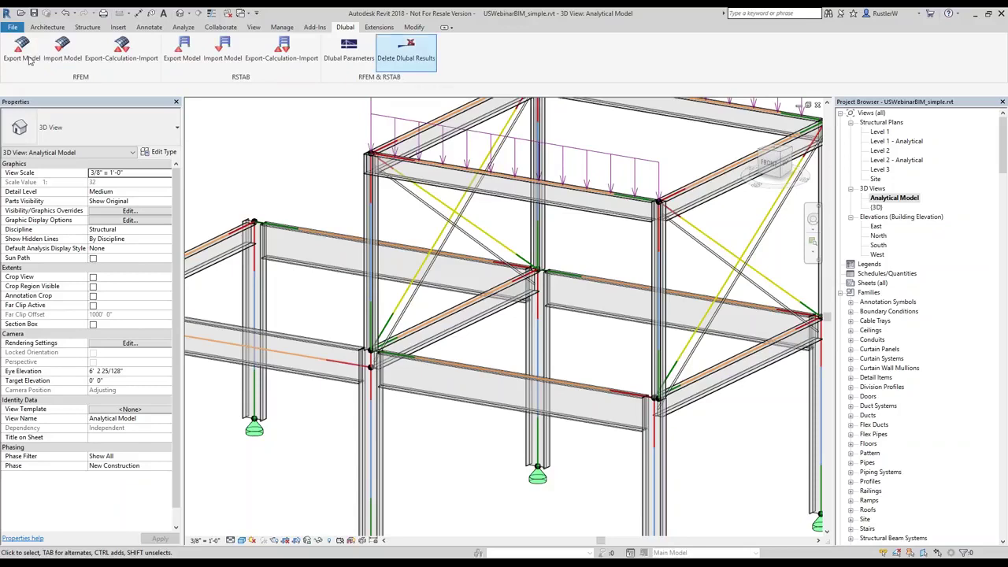
# Review the six imported Dlubal link parameters, such as Member Type Tension, and close the list.
pyautogui.click(189, 64)
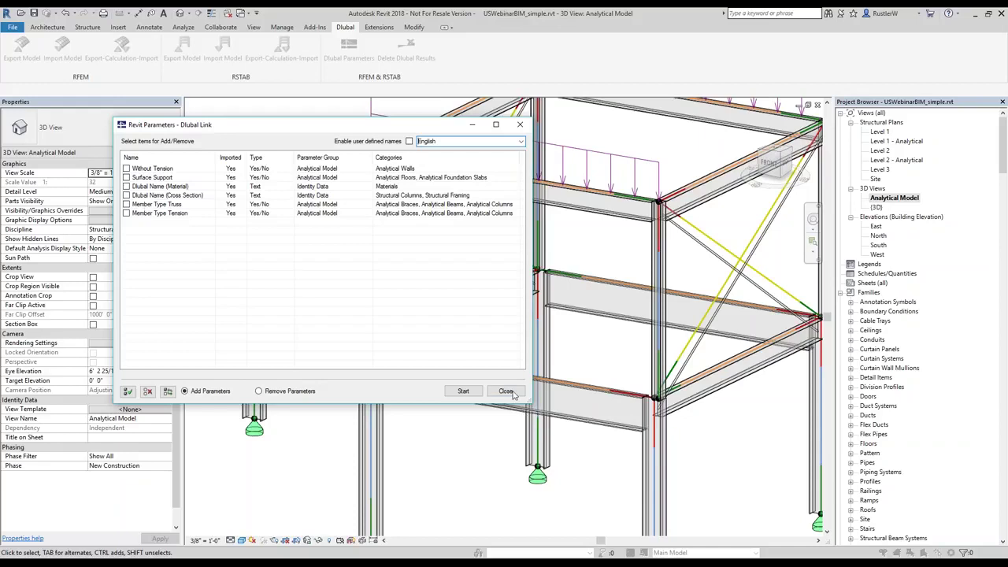
pyautogui.click(466, 391)
pyautogui.scroll(-2, 466, 387)
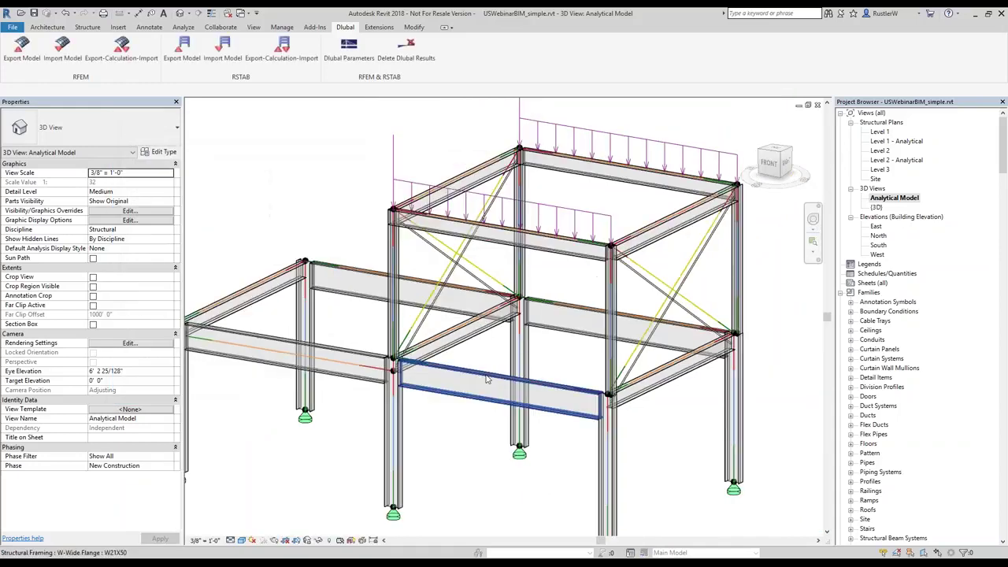
# Collapse the W-Wide Flange family under Structural Framing in the Project Browser.
pyautogui.scroll(-5, 869, 405)
pyautogui.scroll(-5, 869, 417)
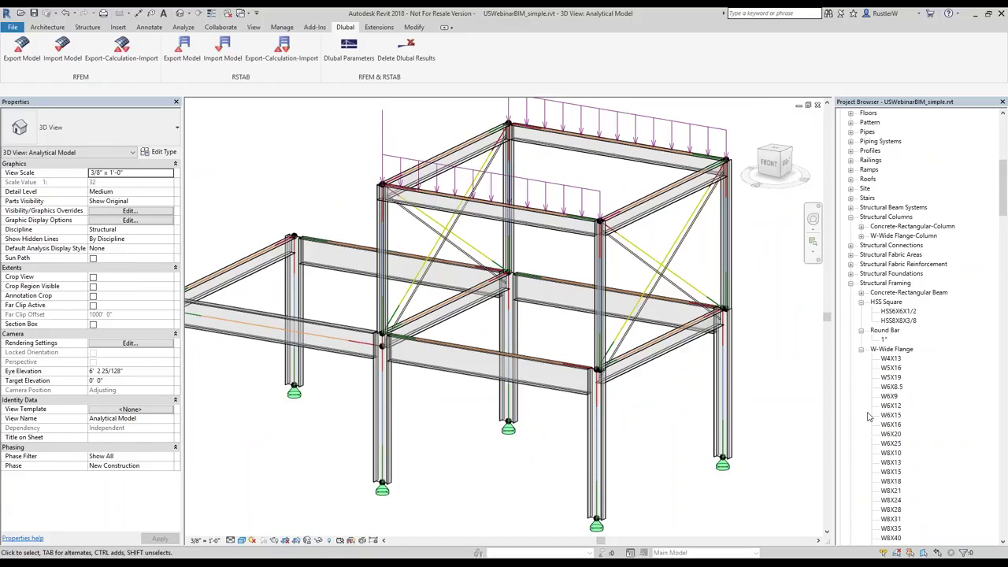
pyautogui.scroll(-3, 869, 417)
pyautogui.scroll(-3, 879, 355)
pyautogui.scroll(3, 879, 355)
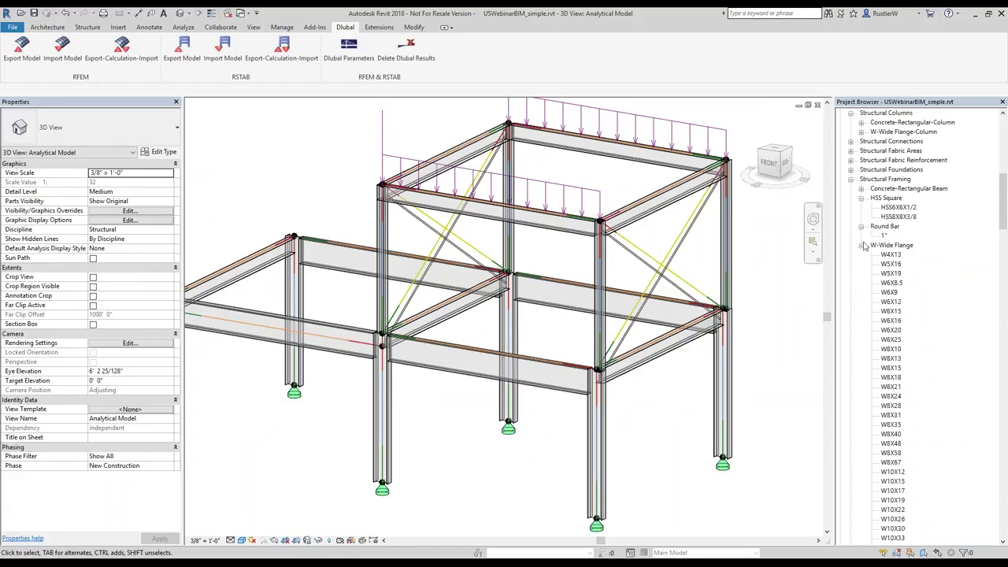
pyautogui.scroll(-2, 896, 367)
pyautogui.scroll(-8, 890, 407)
pyautogui.scroll(-4, 883, 433)
pyautogui.scroll(-5, 883, 433)
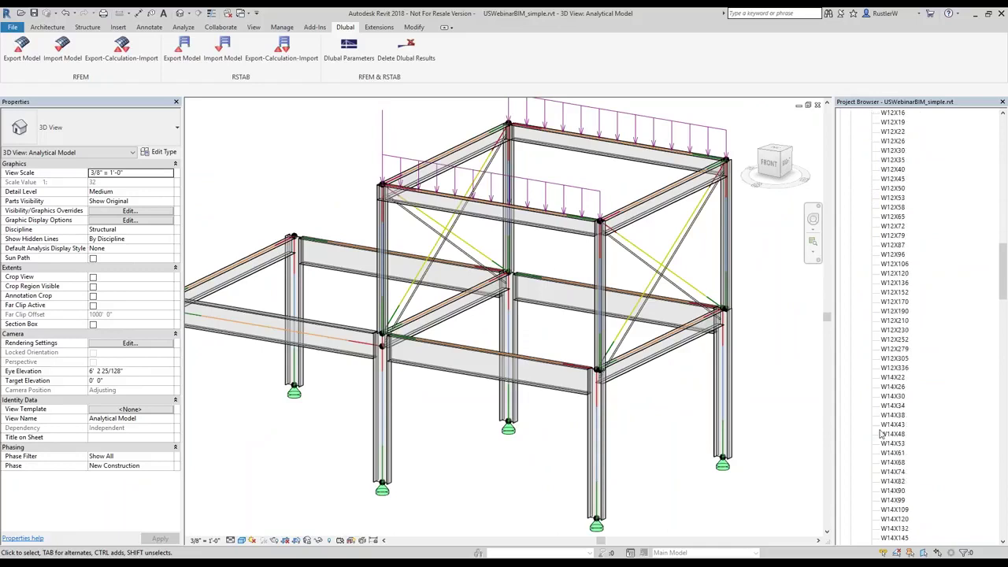
pyautogui.scroll(5, 873, 355)
pyautogui.scroll(5, 871, 231)
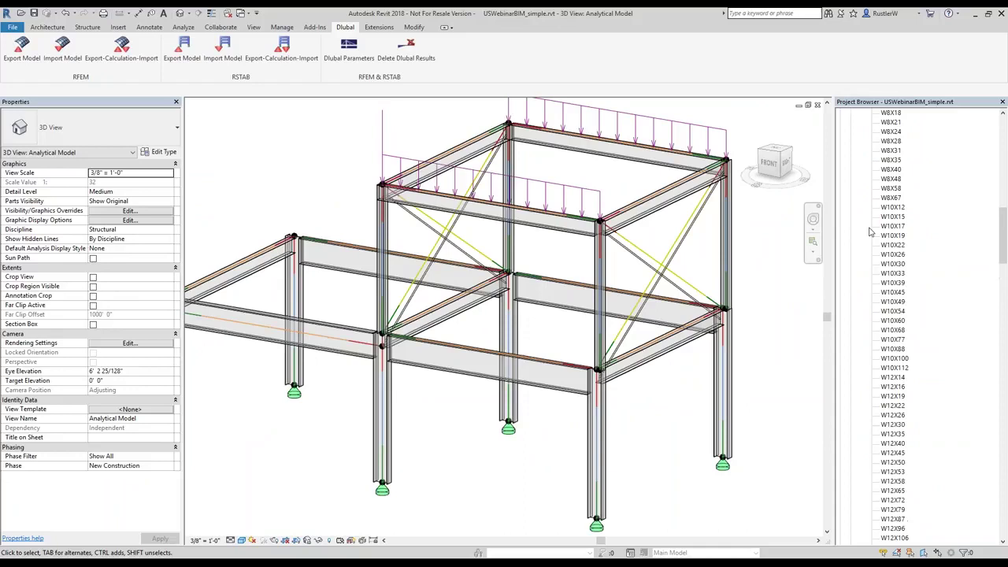
pyautogui.scroll(6, 867, 205)
pyautogui.scroll(1, 863, 183)
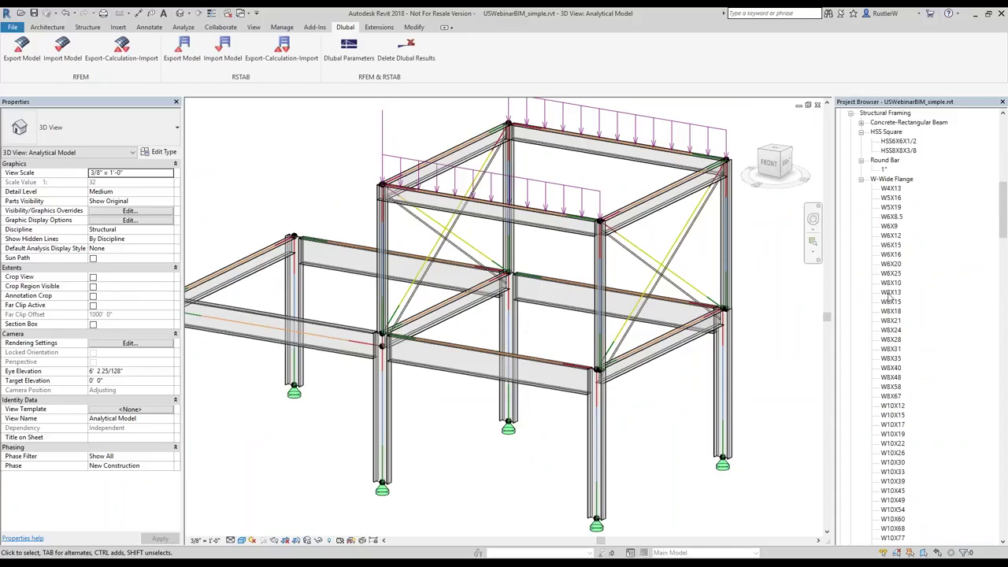
pyautogui.click(862, 179)
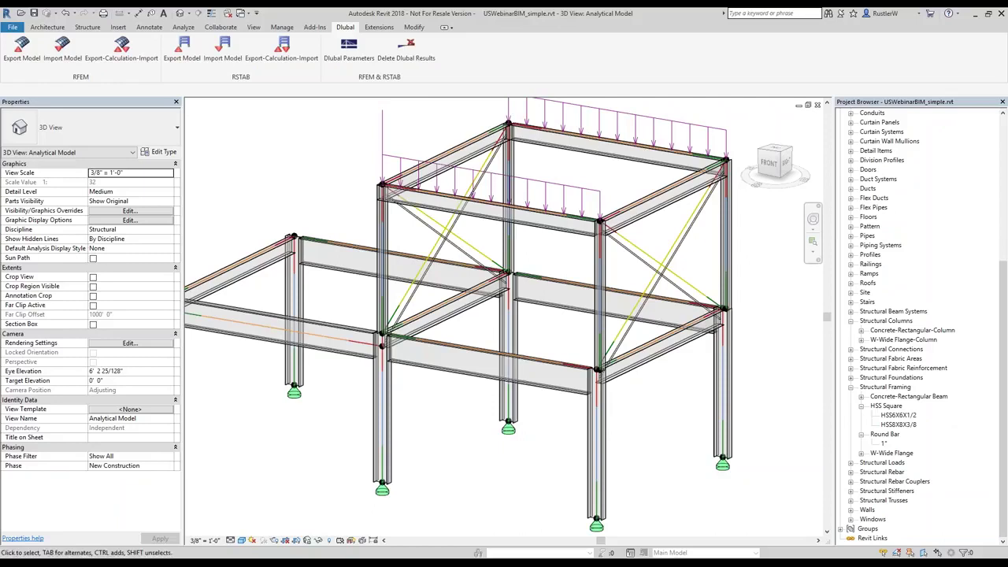
pyautogui.scroll(-2, 567, 340)
pyautogui.scroll(2, 474, 401)
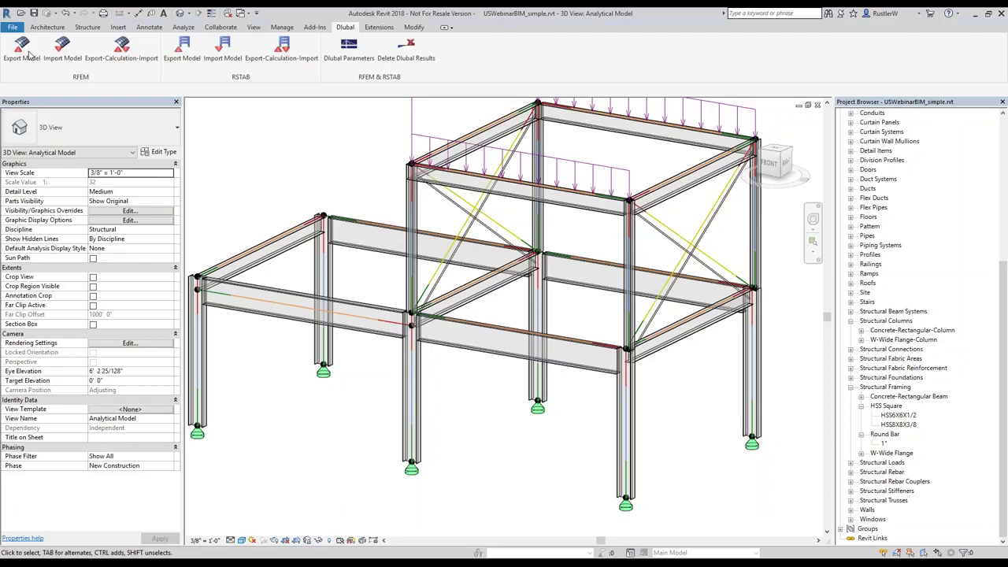
# Start the Dlubal RFEM model export set to create a new structure.
pyautogui.click(30, 54)
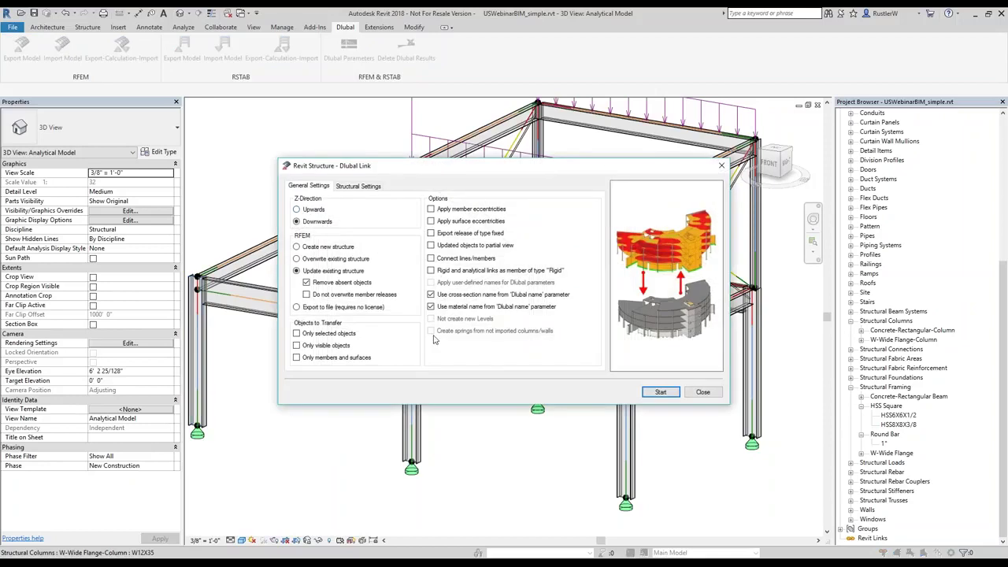
pyautogui.click(305, 247)
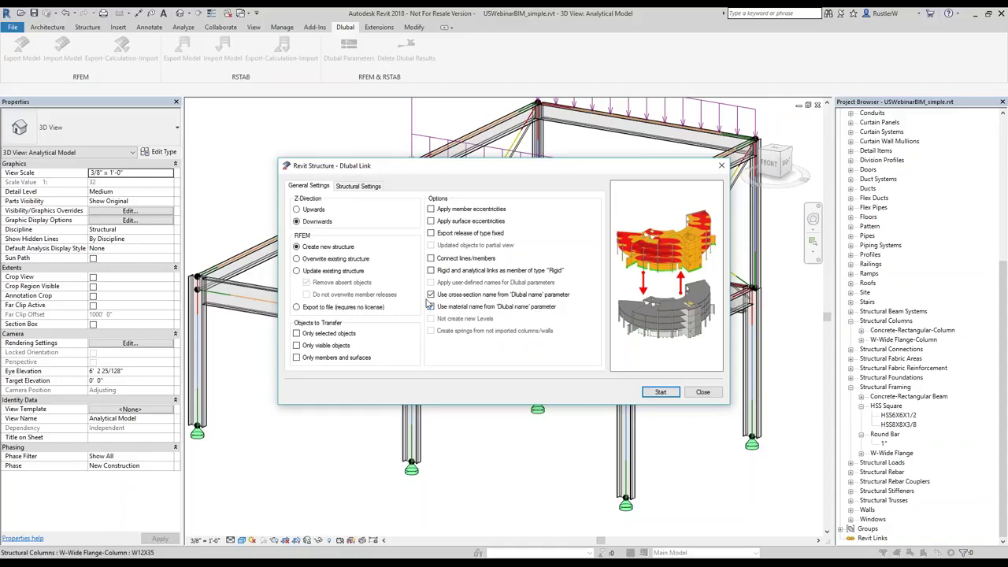
# Enable 'Use material name from Dlubal name parameter' and show the Structural Settings options.
pyautogui.click(430, 305)
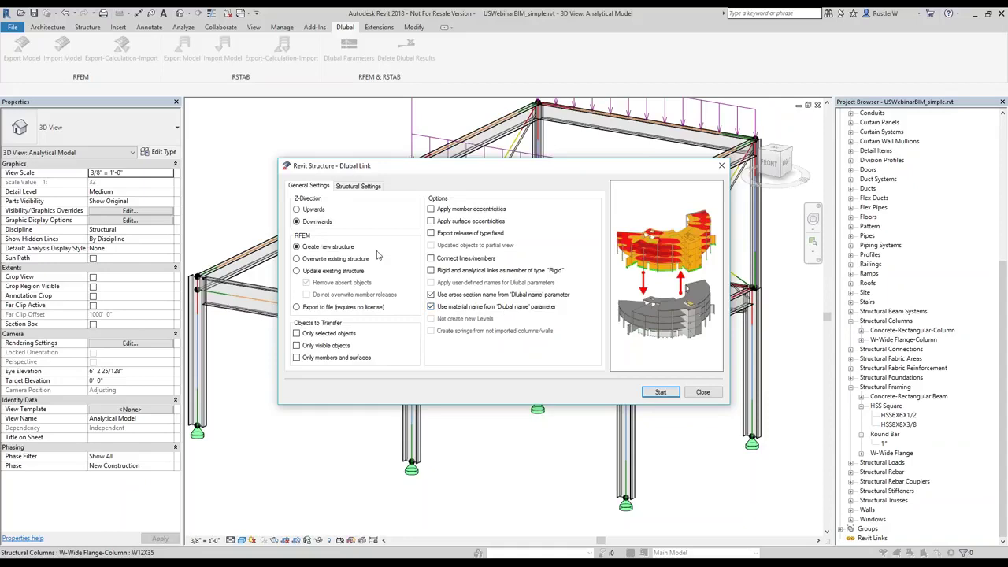
pyautogui.click(355, 188)
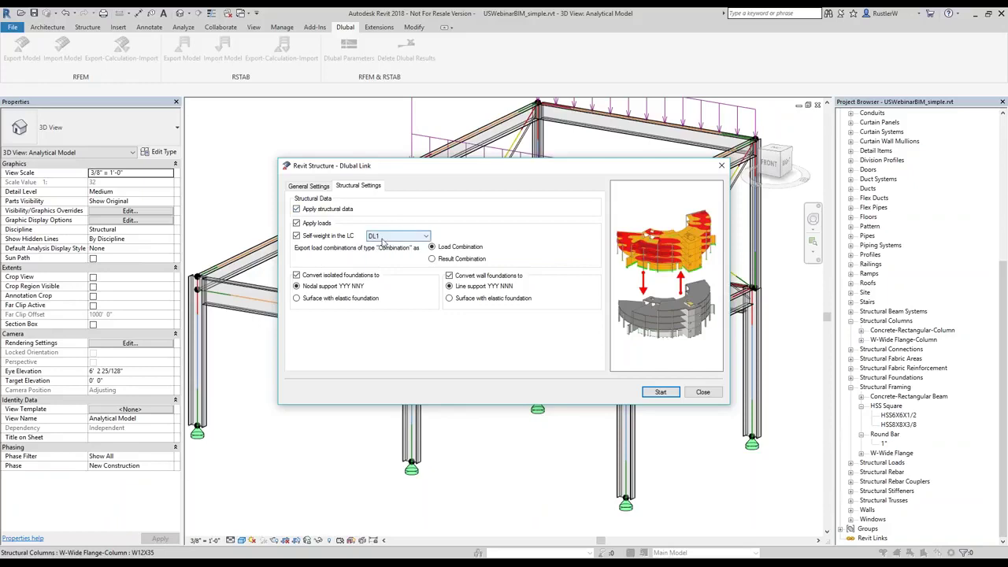
# Keep self-weight in load case DL1 and run the export to RFEM.
pyautogui.click(383, 239)
pyautogui.click(413, 278)
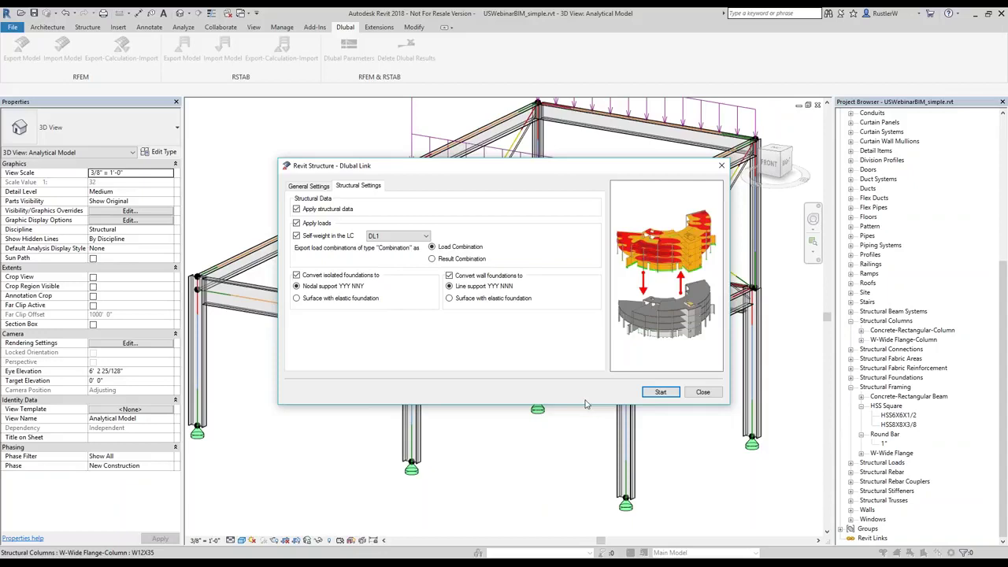
pyautogui.click(662, 392)
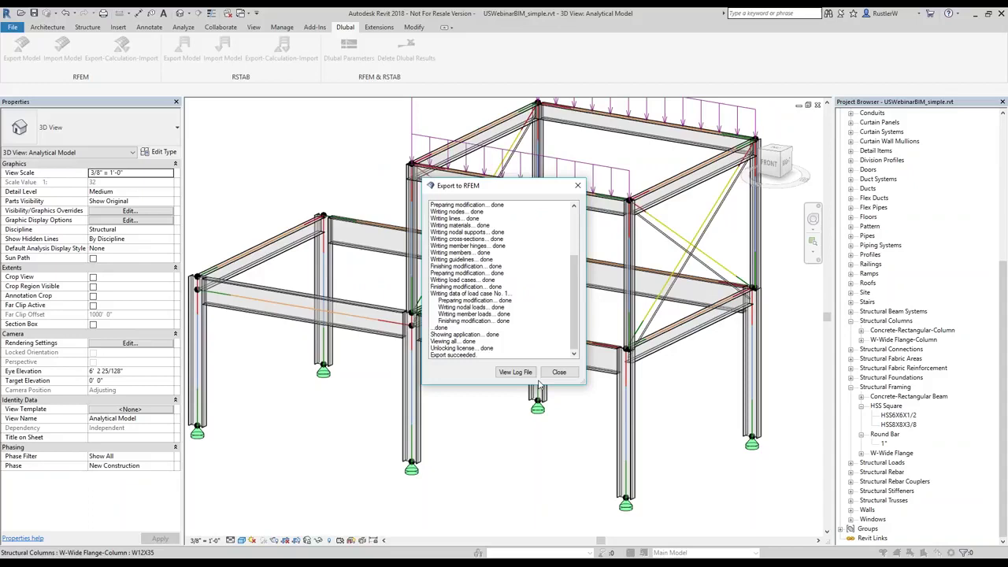
# Read through the revit_transfer.log export log in Notepad, then close it.
pyautogui.click(515, 371)
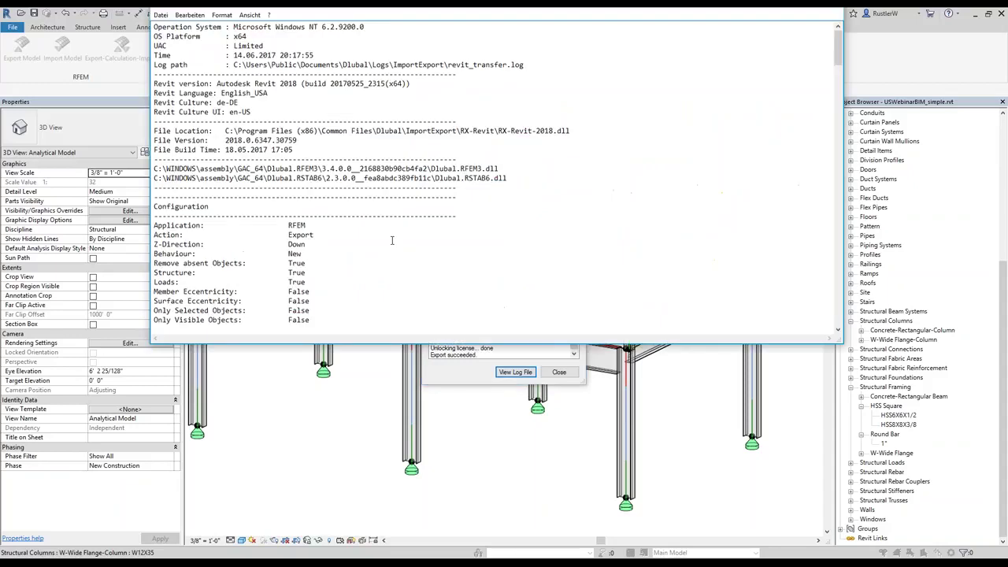
pyautogui.scroll(-20, 392, 241)
pyautogui.scroll(-9, 394, 242)
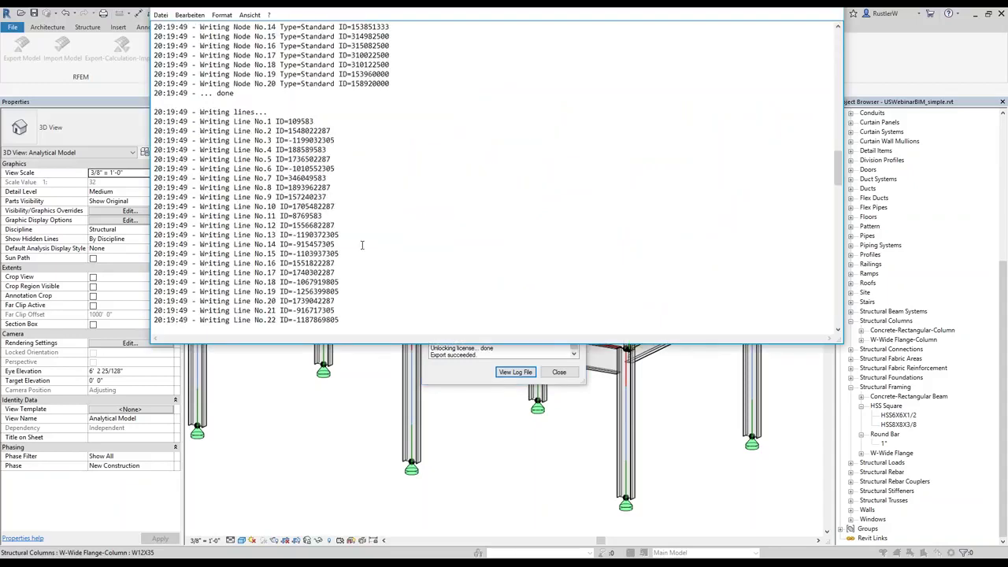
pyautogui.scroll(-7, 362, 245)
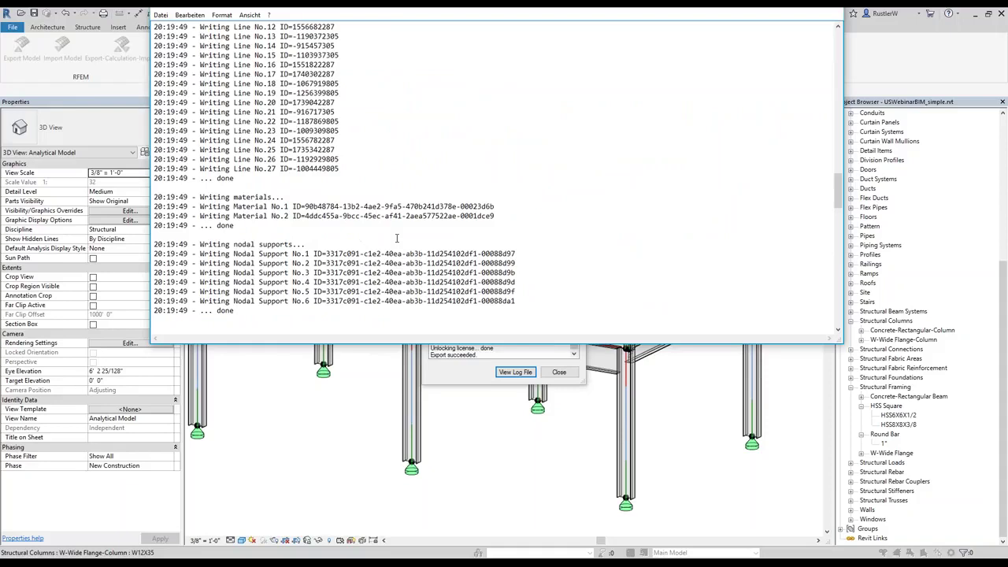
pyautogui.scroll(-5, 397, 238)
pyautogui.scroll(-18, 421, 221)
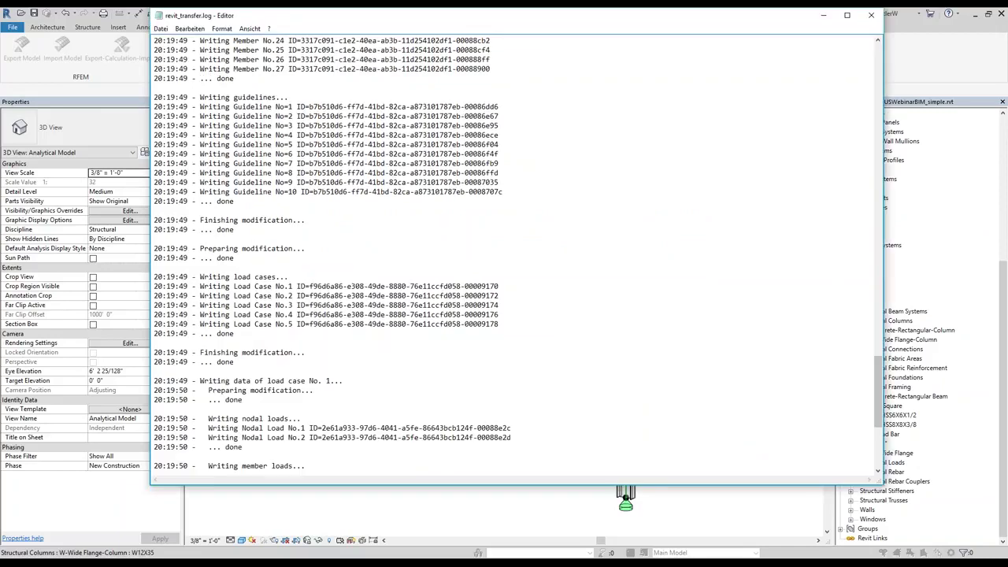
pyautogui.hotkey('alt', 'F4')
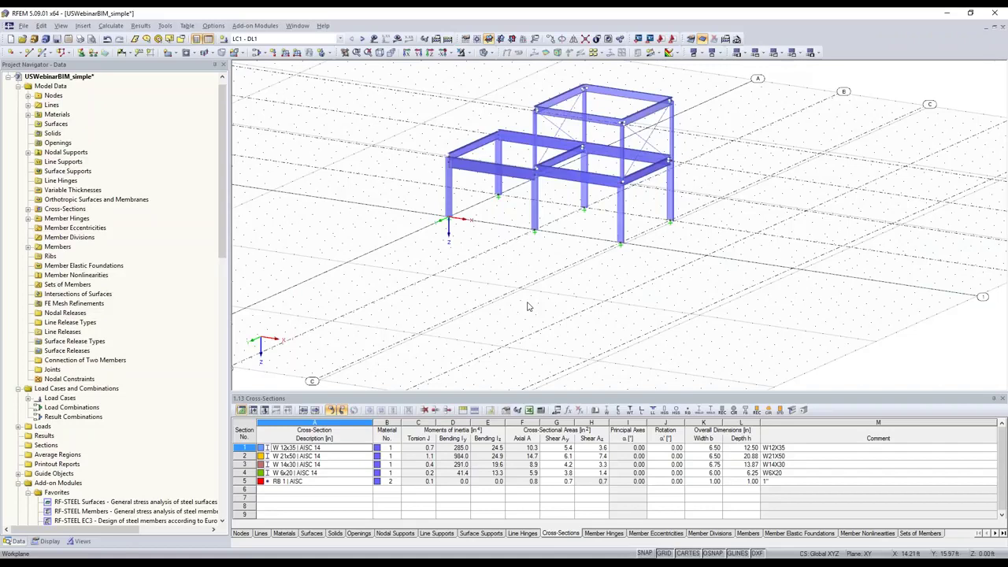
# Turn the frame view and highlight the W 21x50 members, checking their description and comment.
pyautogui.scroll(2, 630, 211)
pyautogui.moveTo(631, 211); pyautogui.dragTo(602, 233, button='middle')
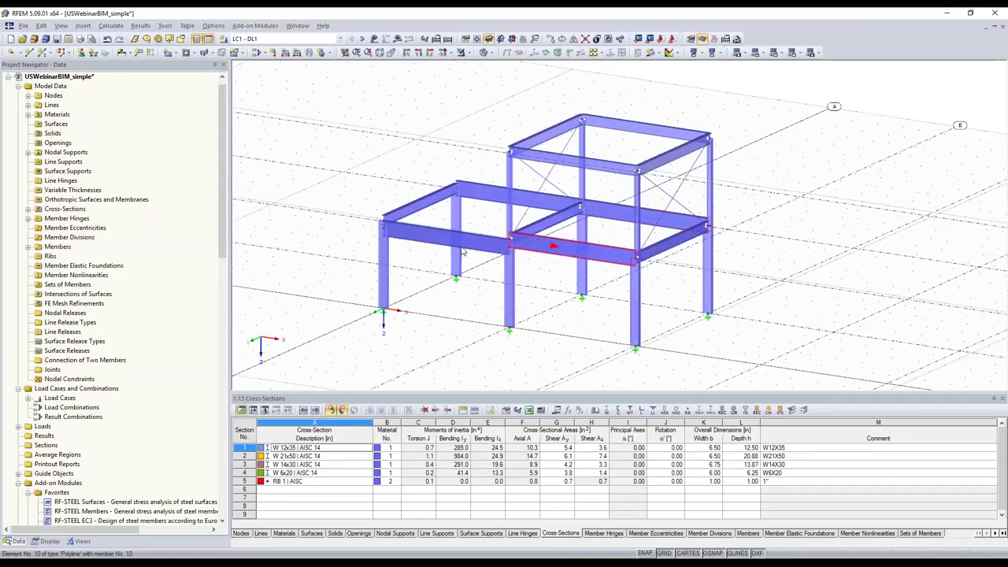
pyautogui.keyDown('ctrl'); pyautogui.moveTo(463, 252); pyautogui.dragTo(429, 235, button='middle'); pyautogui.keyUp('ctrl')
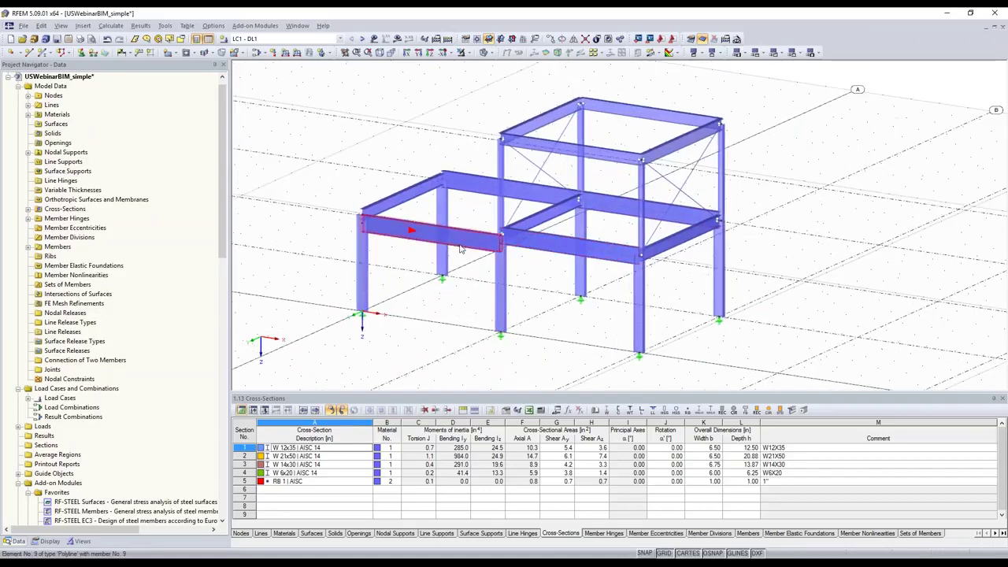
pyautogui.click(331, 457)
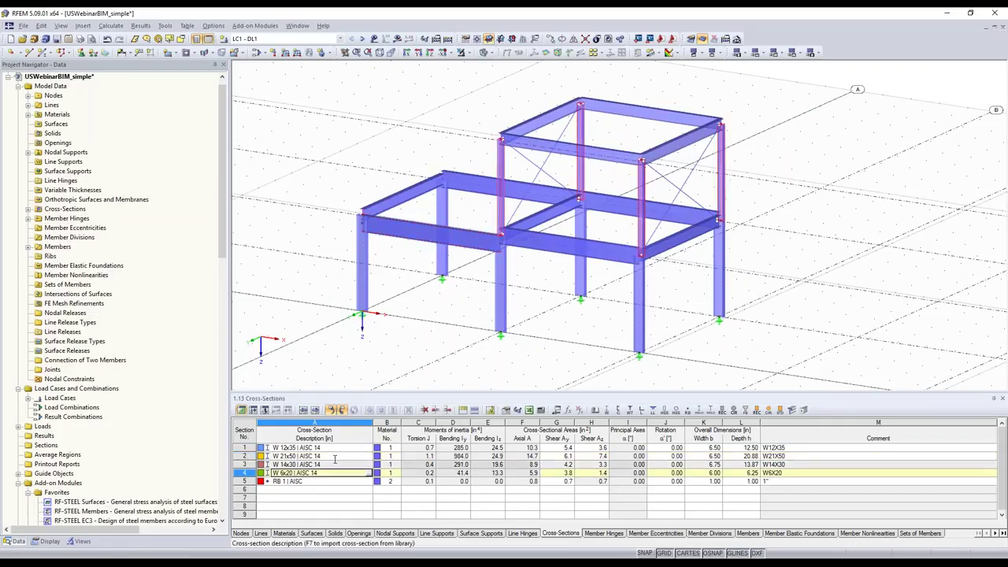
pyautogui.click(788, 457)
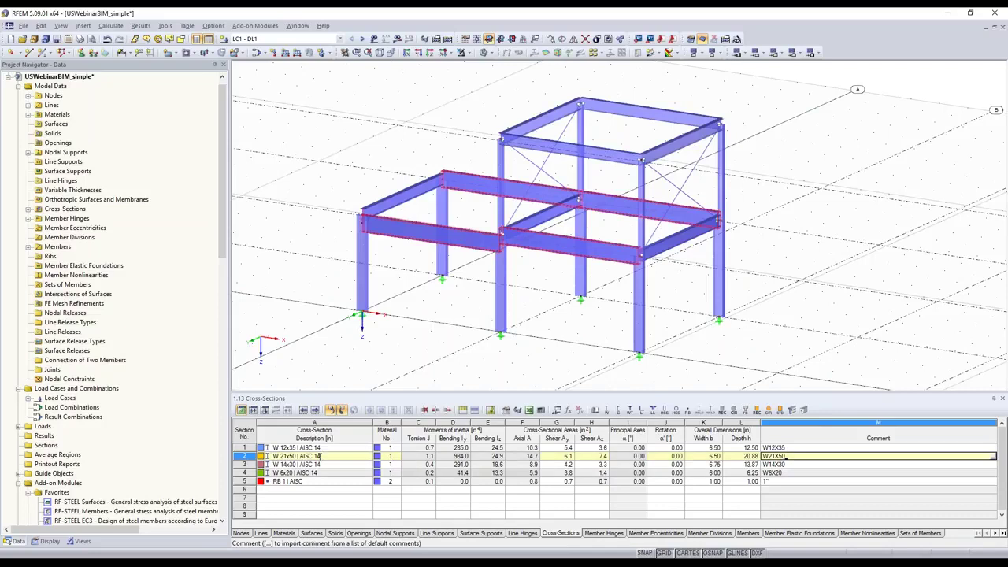
pyautogui.click(319, 457)
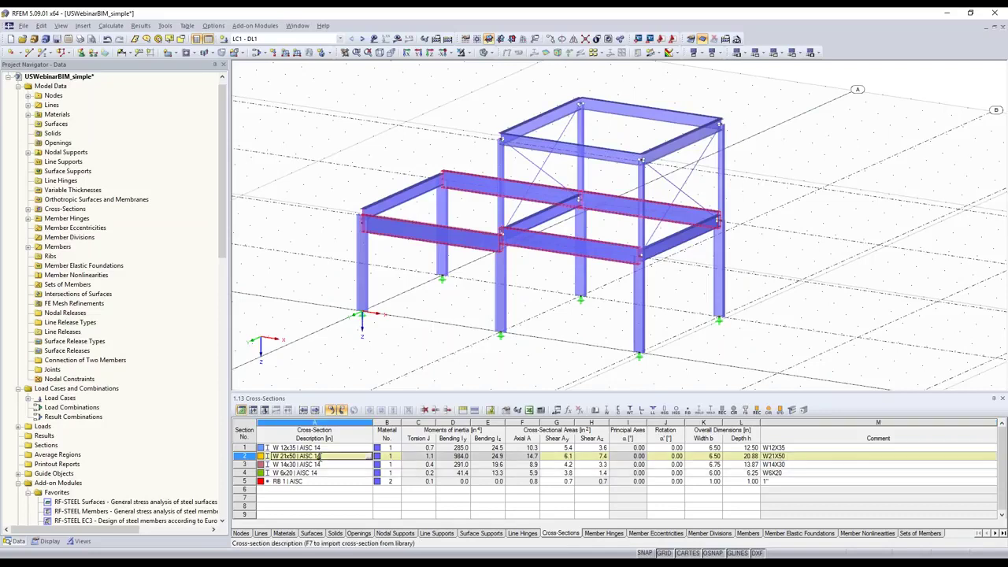
pyautogui.click(340, 462)
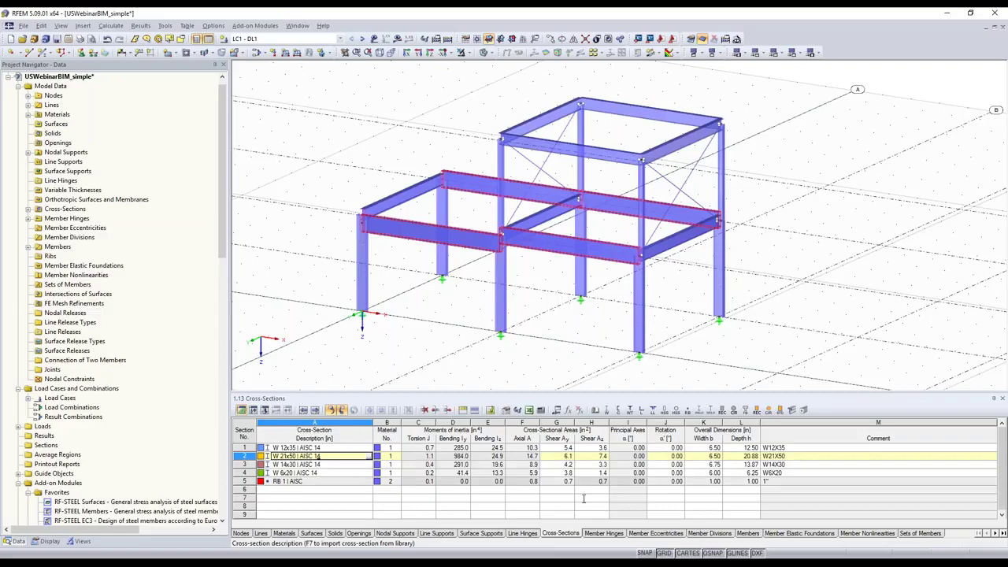
# Highlight the RB 1 members, then bring up the Materials table.
pyautogui.click(788, 482)
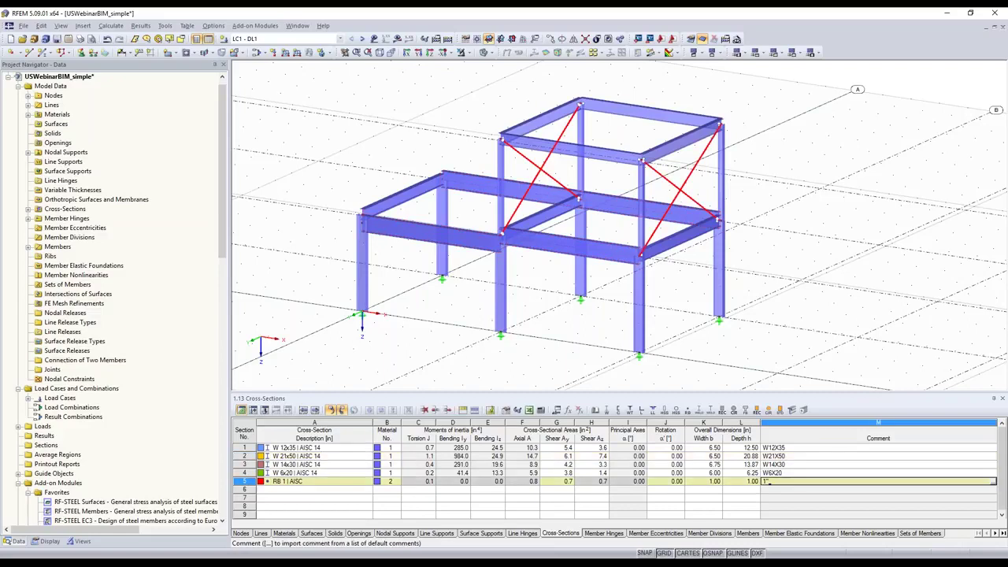
pyautogui.click(345, 481)
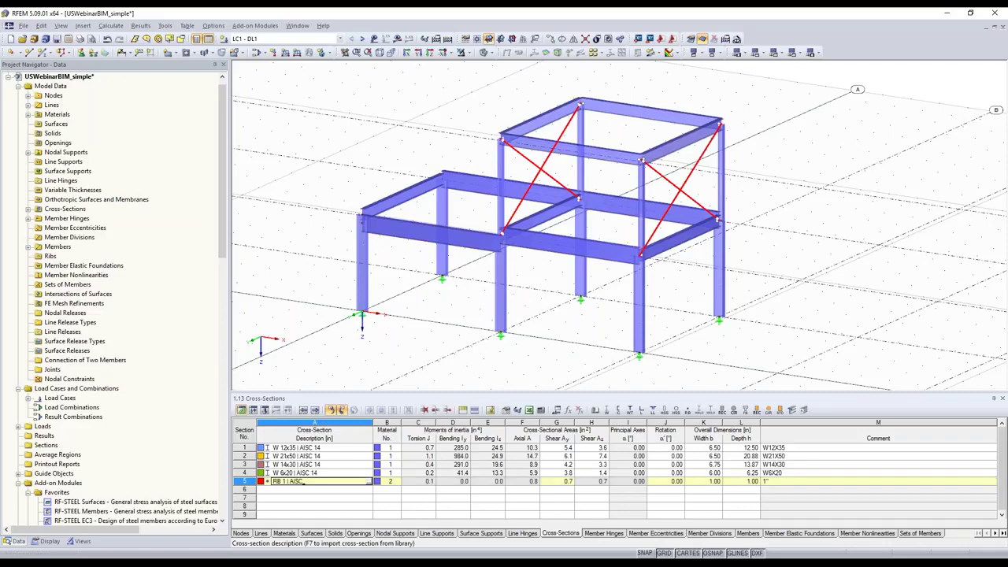
pyautogui.click(283, 533)
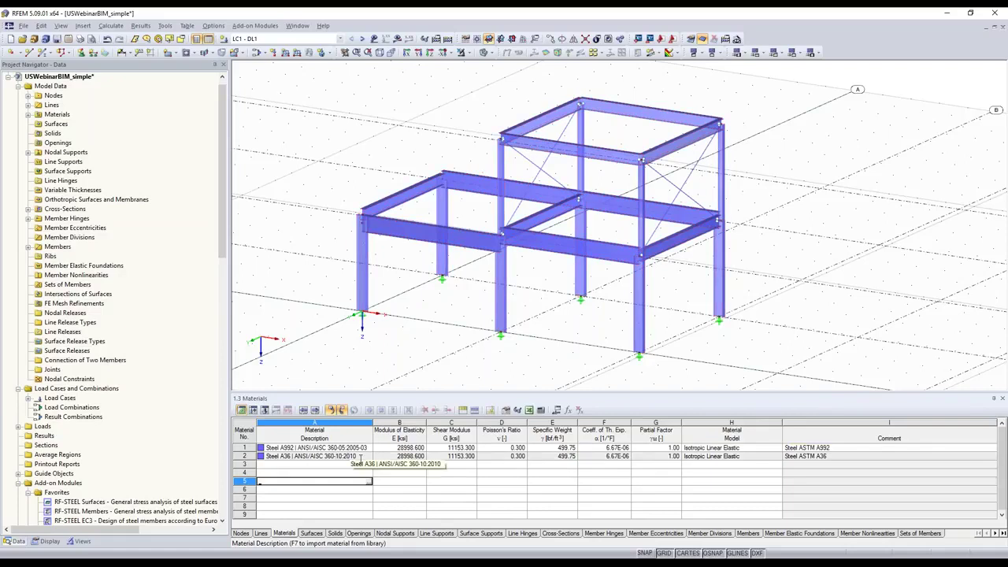
# Highlight the Steel A36 members, switch to wireframe, and pan to reveal the supports.
pyautogui.click(315, 456)
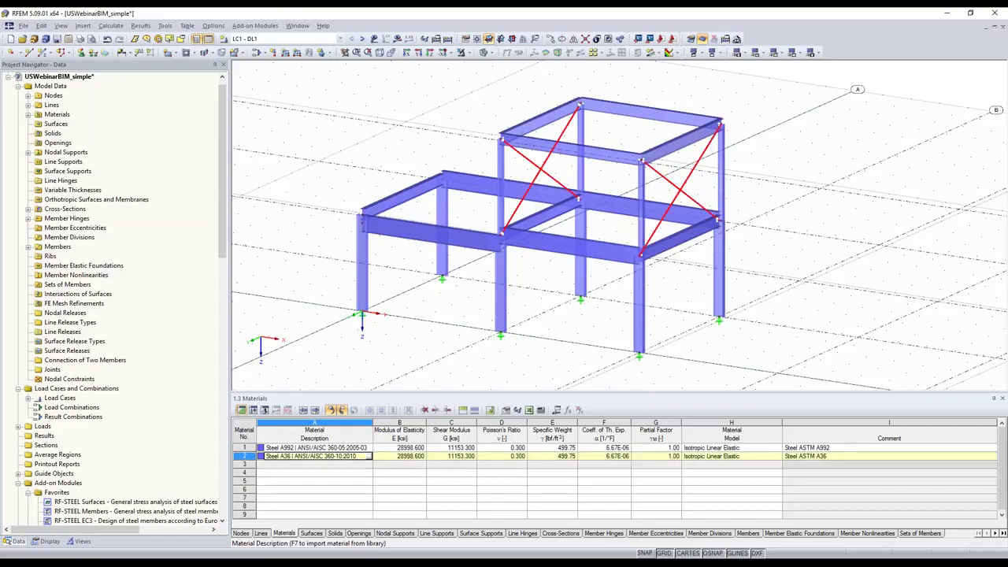
pyautogui.click(399, 481)
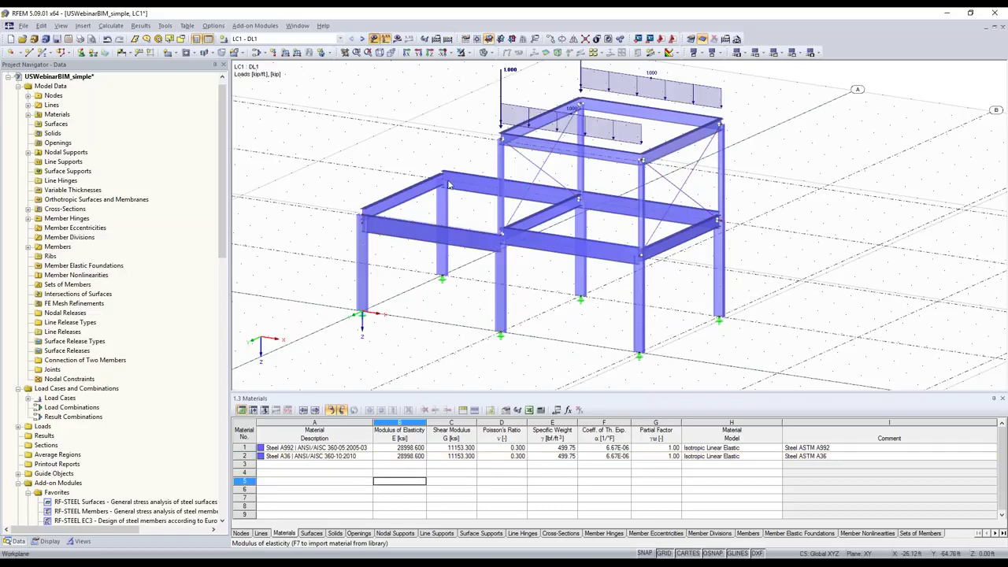
pyautogui.moveTo(449, 184); pyautogui.dragTo(600, 227, button='middle')
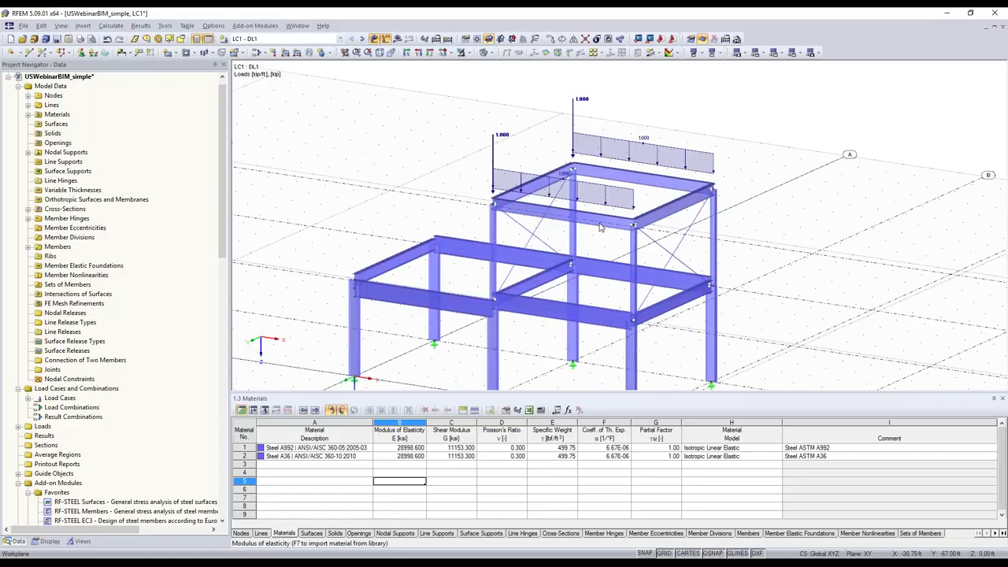
pyautogui.scroll(2, 600, 227)
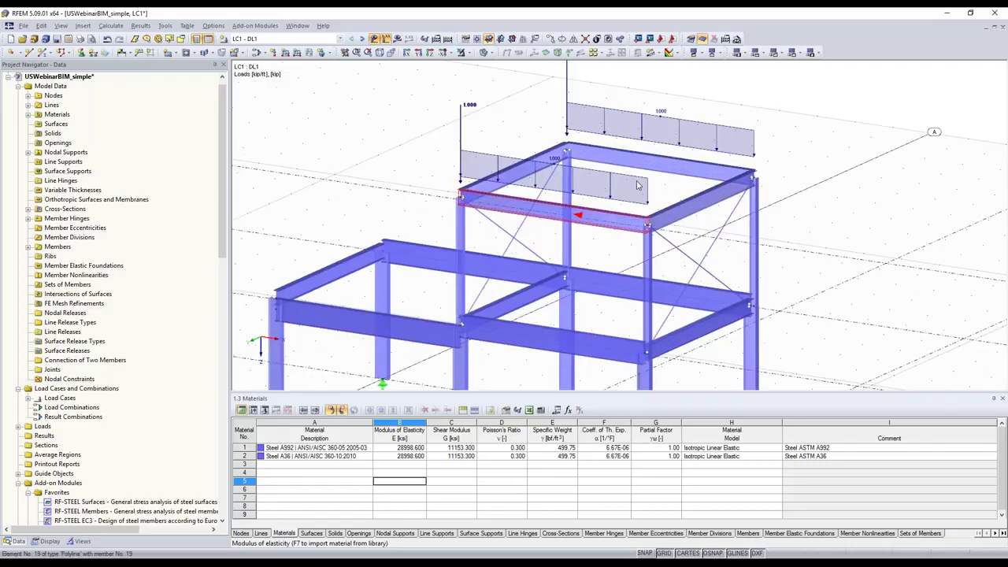
pyautogui.scroll(5, 646, 227)
pyautogui.click(483, 53)
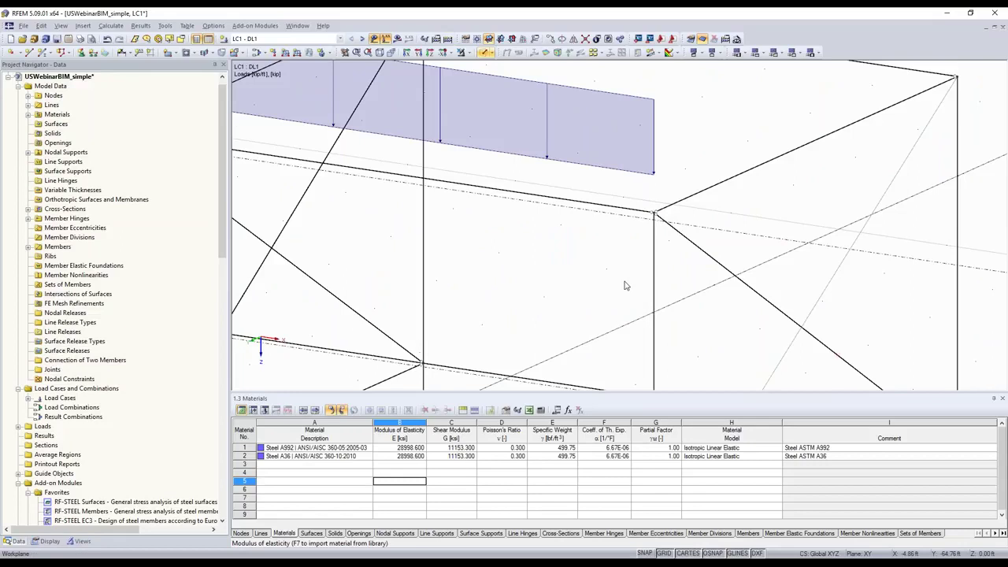
pyautogui.scroll(-2, 627, 285)
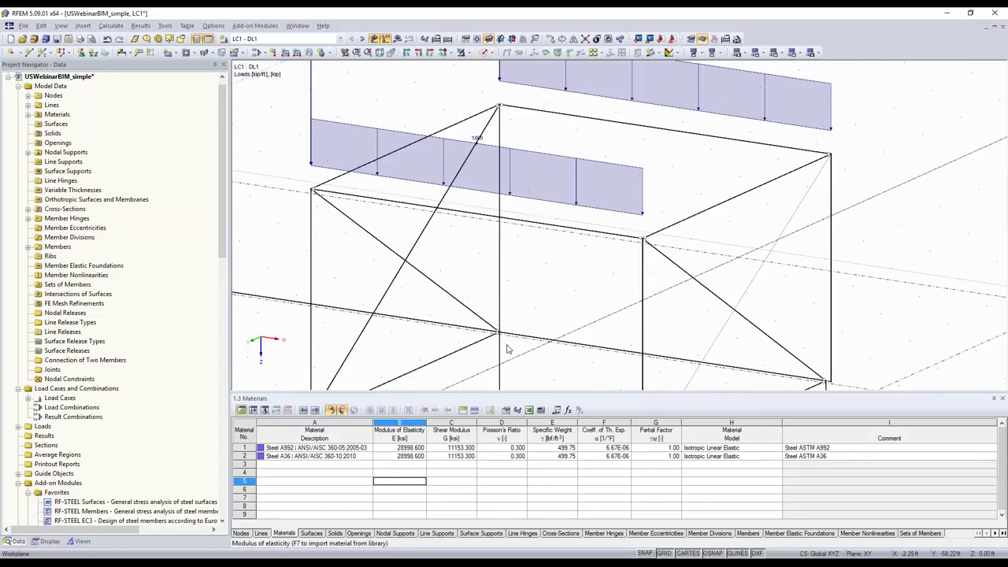
pyautogui.moveTo(508, 349); pyautogui.dragTo(622, 204, button='middle')
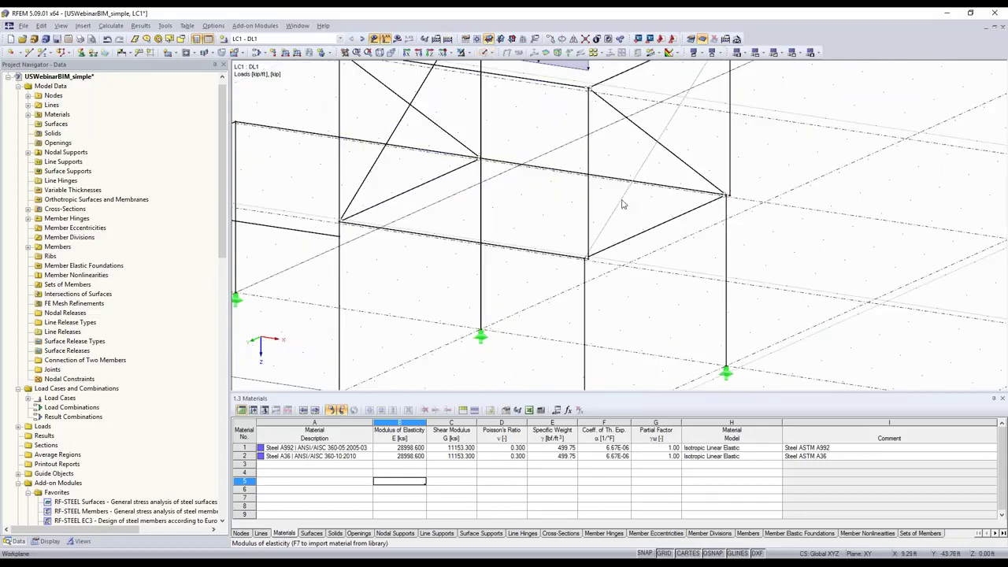
# Check the Edit Member properties of diagonal braces 22 and 23 (RB 1, Steel A36, hinged).
pyautogui.doubleClick(574, 210)
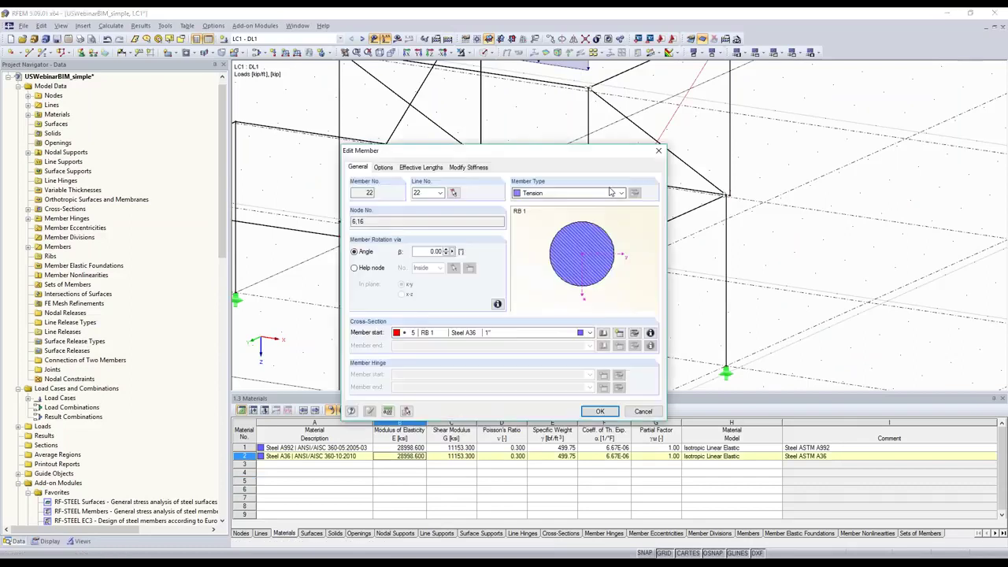
pyautogui.click(605, 415)
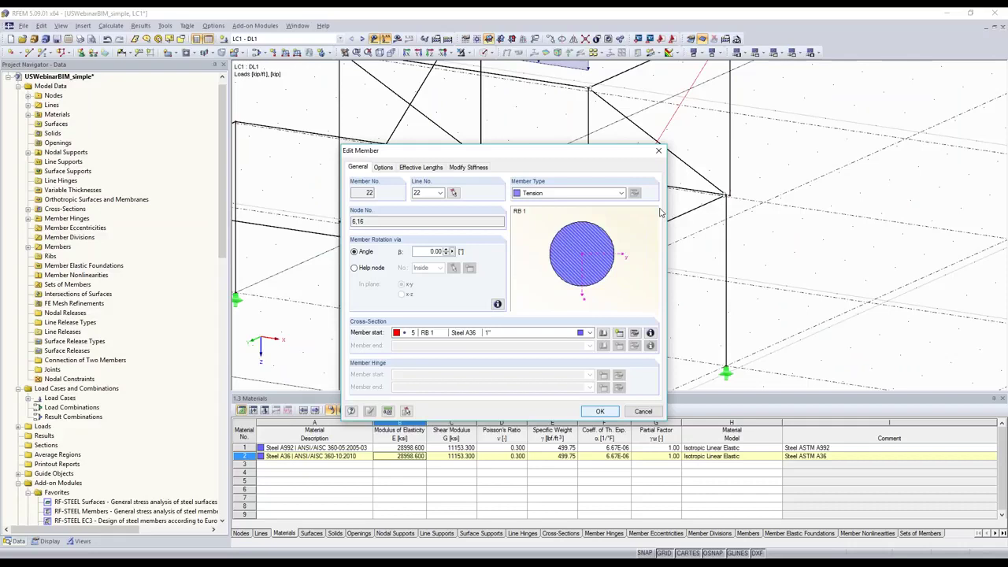
pyautogui.click(678, 162)
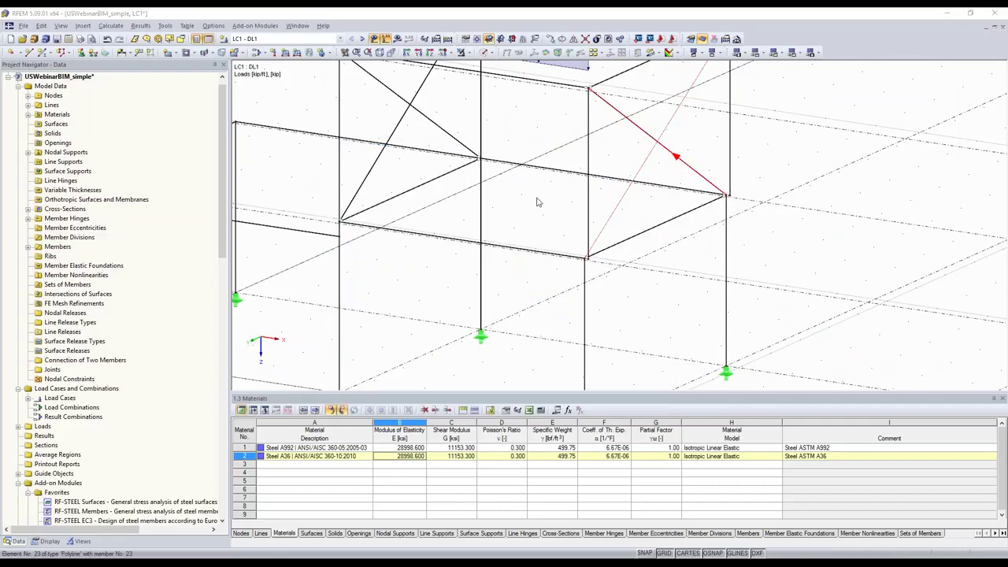
pyautogui.press('Return')
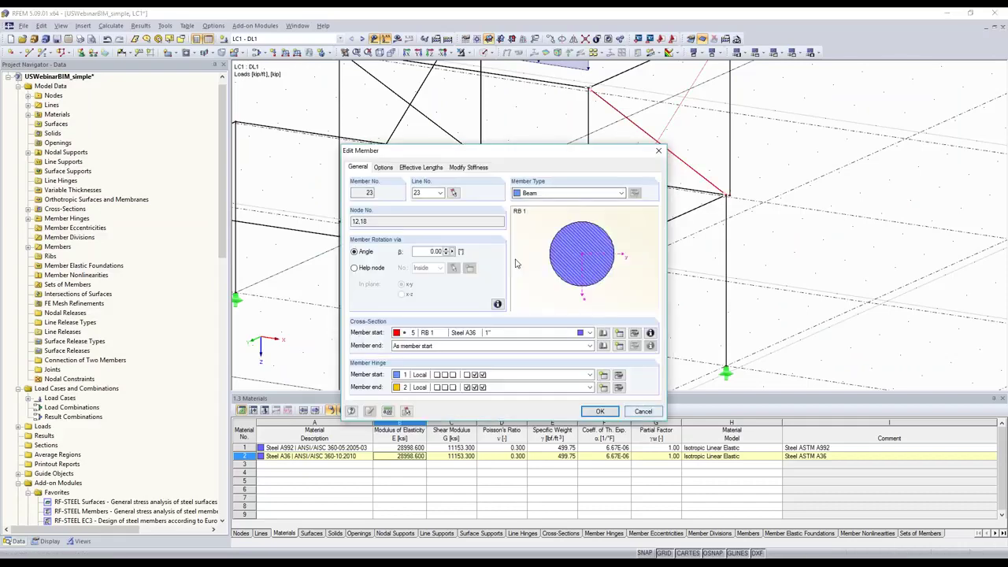
pyautogui.press('Escape')
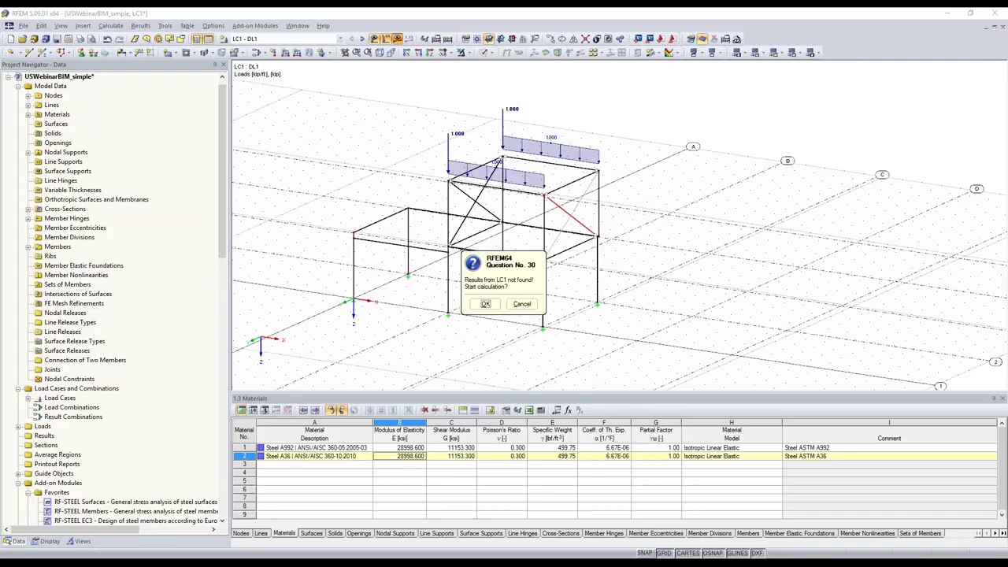
# Calculate LC1 and display the M-y moment diagrams with support reactions.
pyautogui.press('Return')
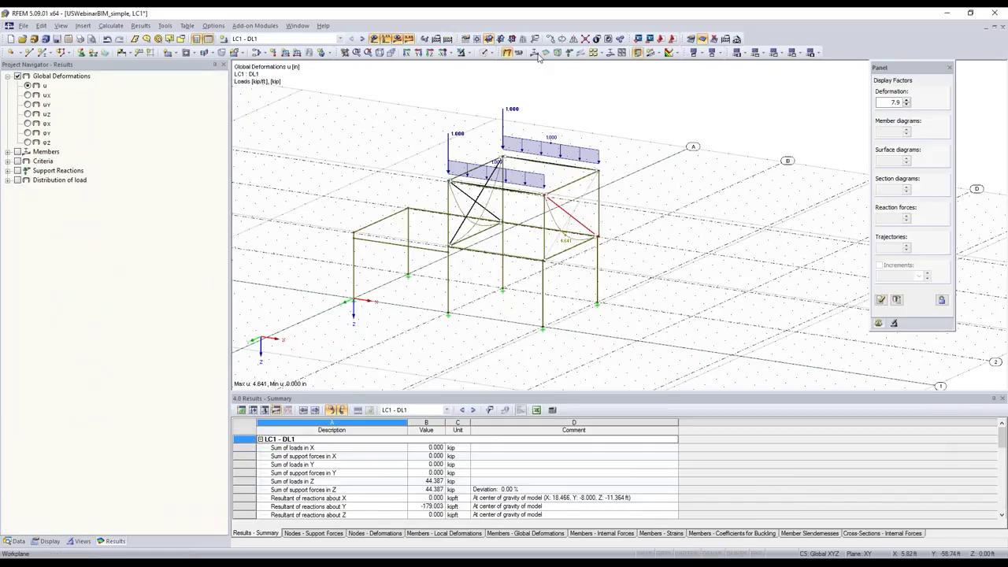
pyautogui.click(536, 53)
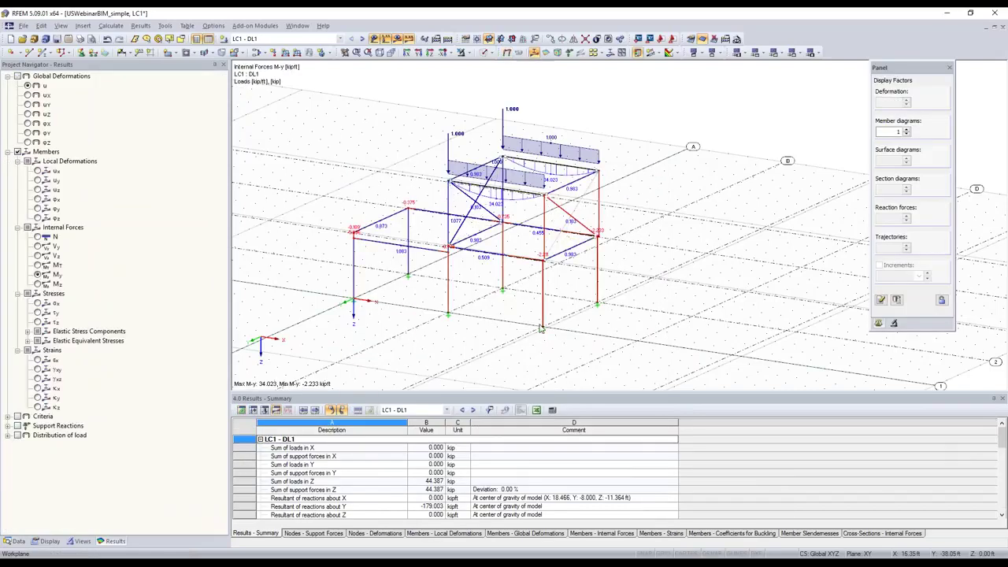
pyautogui.click(569, 54)
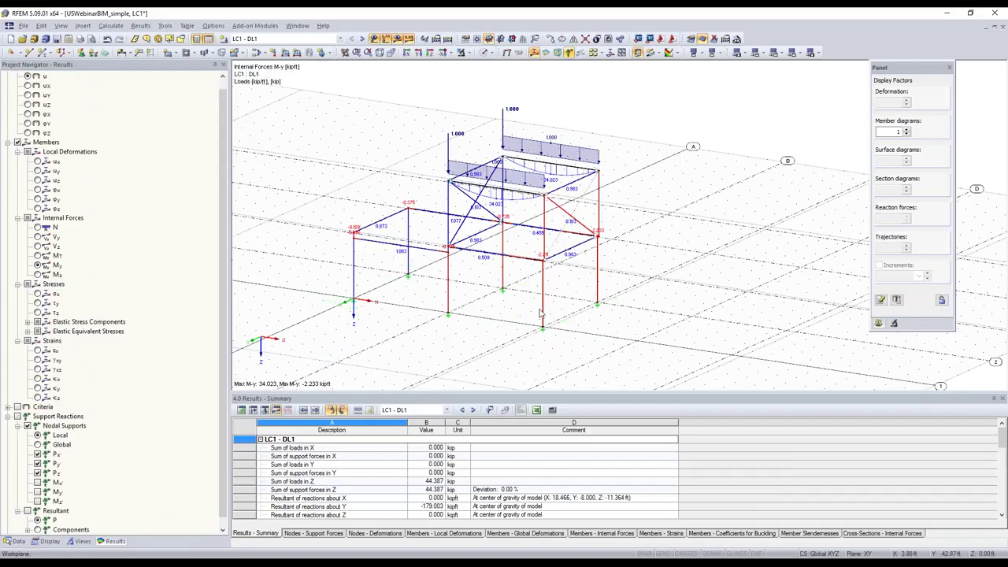
pyautogui.scroll(1, 541, 314)
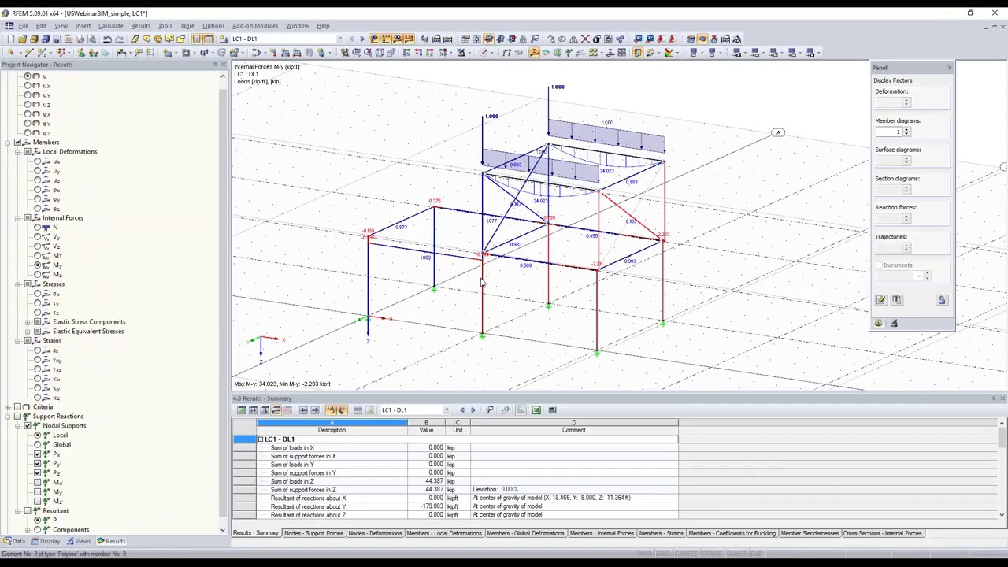
# Zoom into the beam-column joint and verify offset member 26 has a Rigid-Rigid coupling.
pyautogui.scroll(1, 483, 281)
pyautogui.scroll(1, 494, 318)
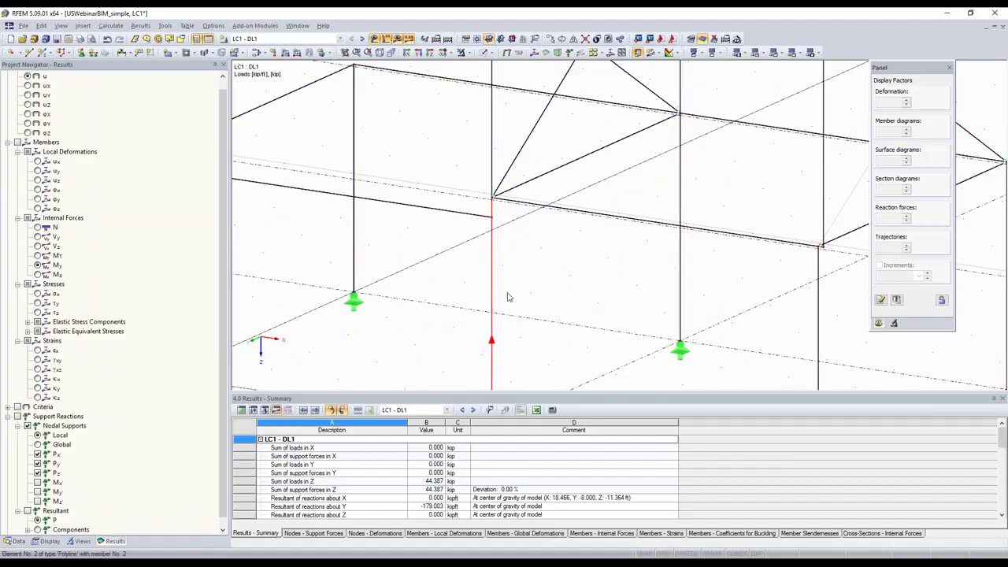
pyautogui.scroll(-1, 496, 252)
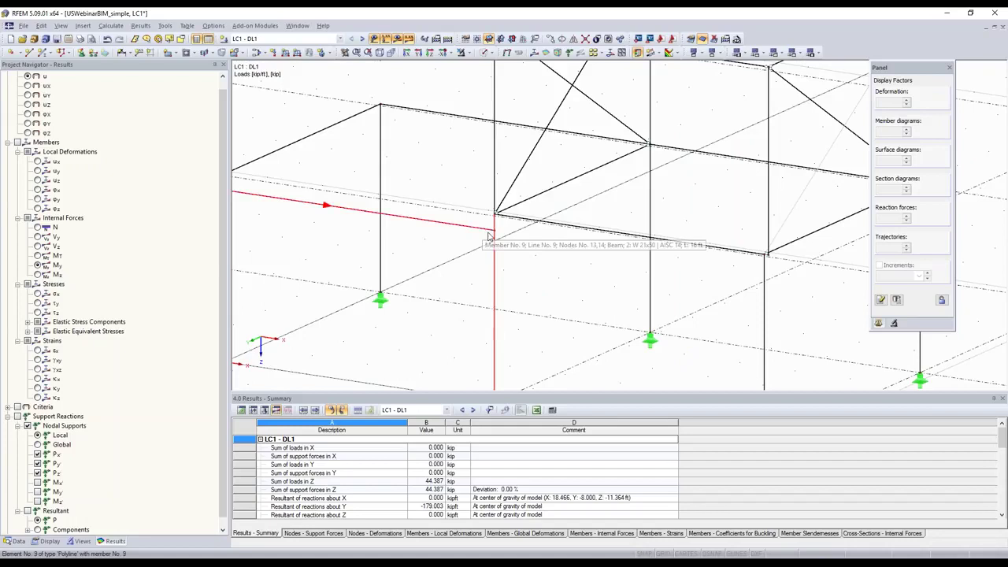
pyautogui.scroll(1, 495, 236)
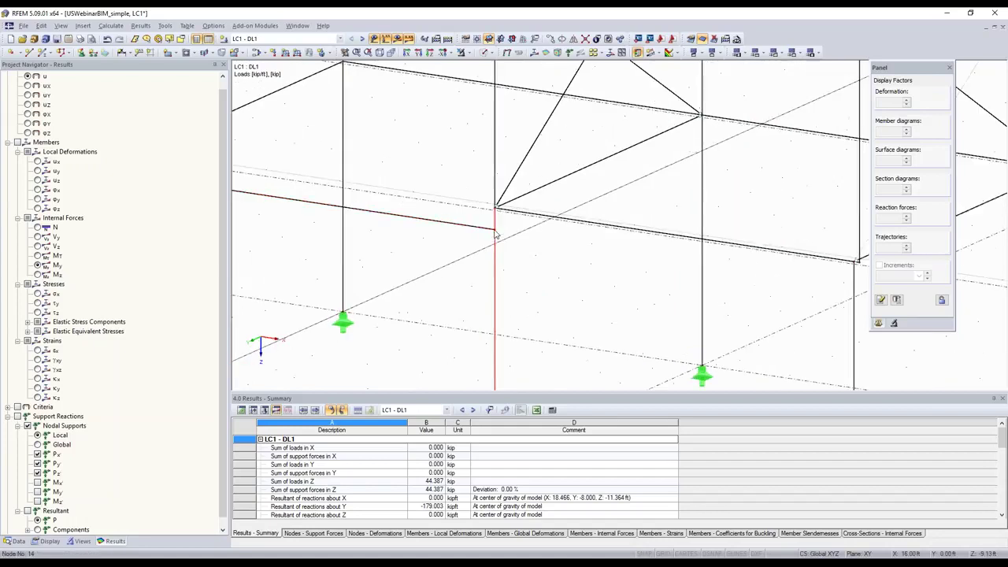
pyautogui.scroll(1, 496, 235)
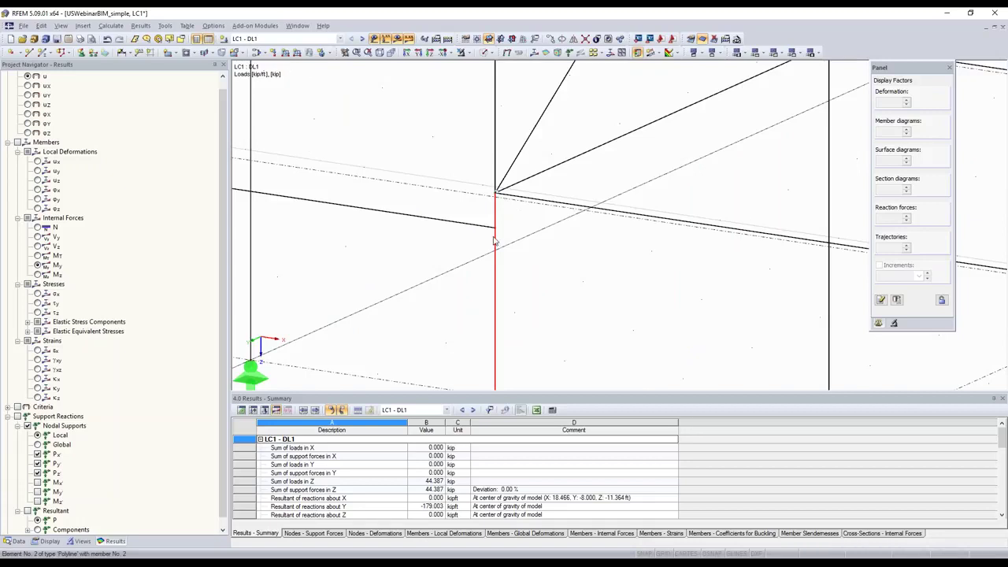
pyautogui.scroll(-3, 495, 271)
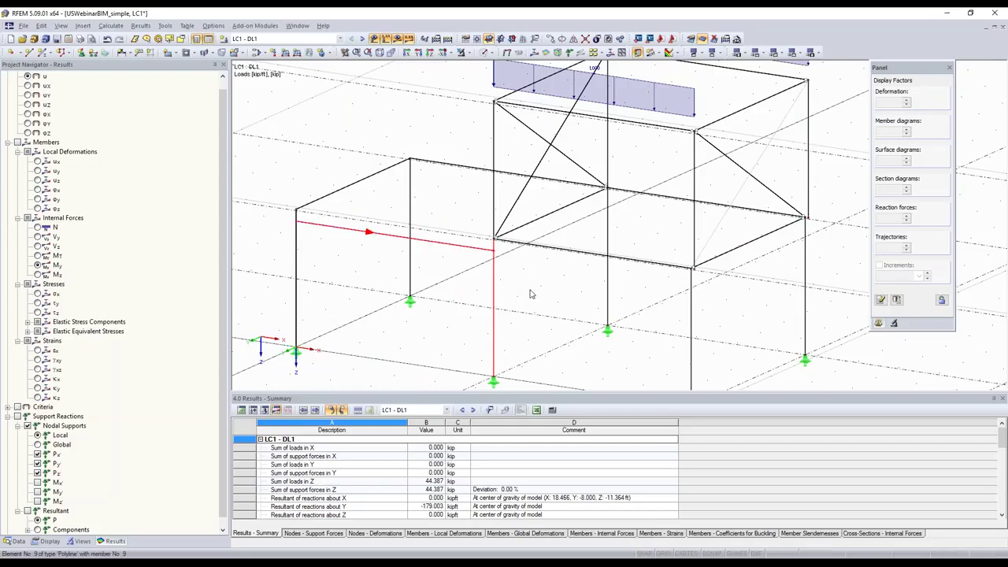
pyautogui.scroll(1, 504, 287)
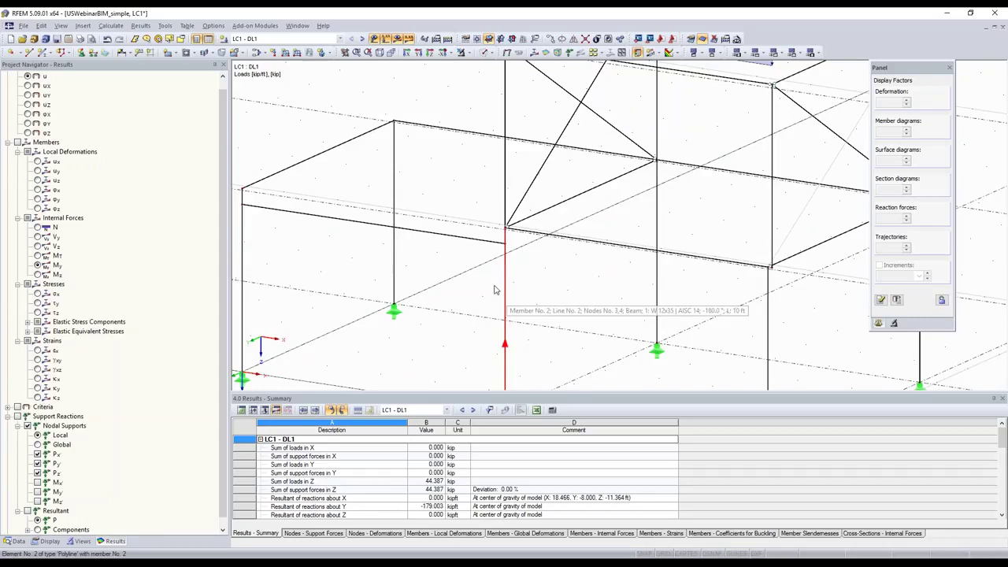
pyautogui.scroll(1, 721, 276)
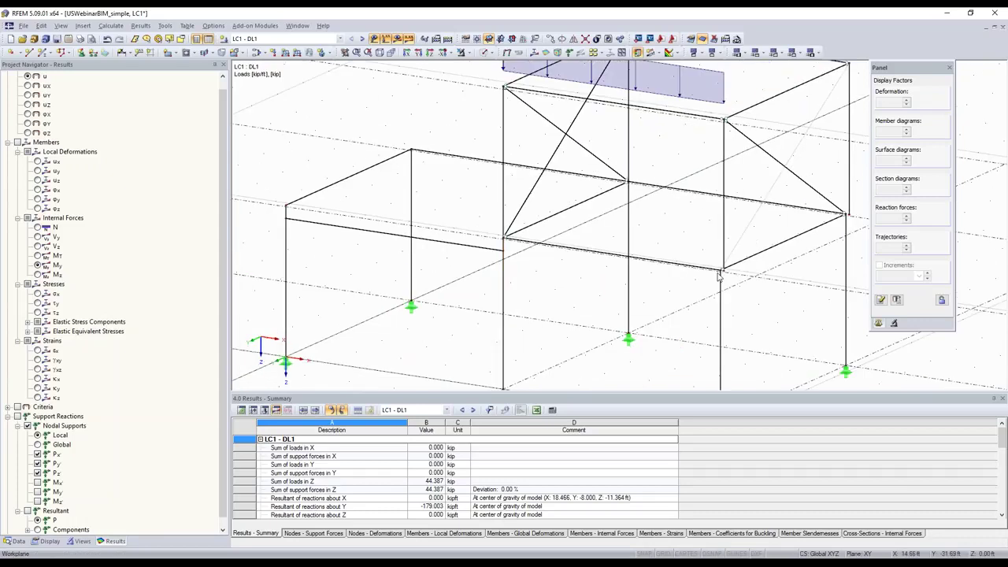
pyautogui.scroll(1, 718, 268)
pyautogui.scroll(1, 690, 234)
pyautogui.scroll(1, 690, 234)
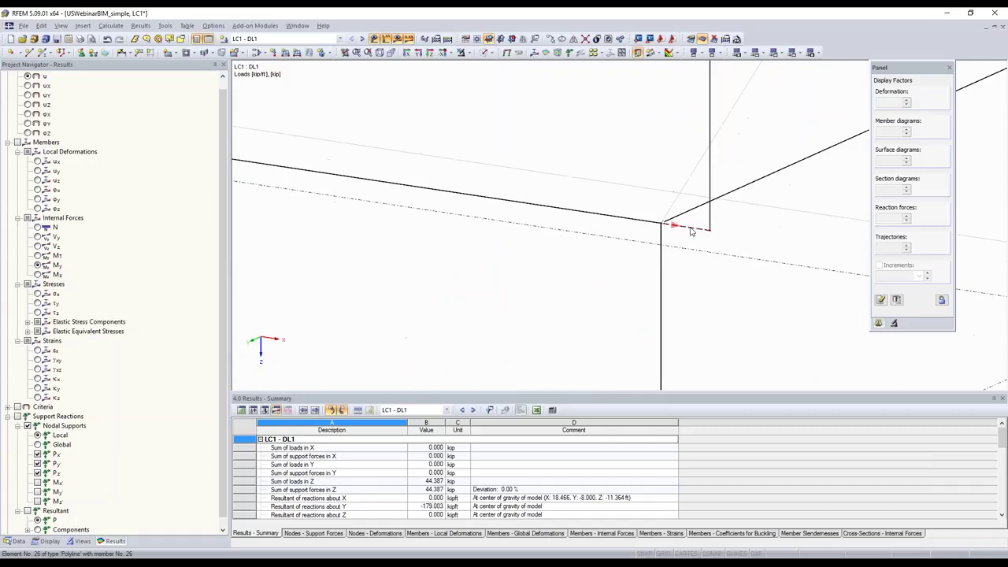
pyautogui.doubleClick(564, 209)
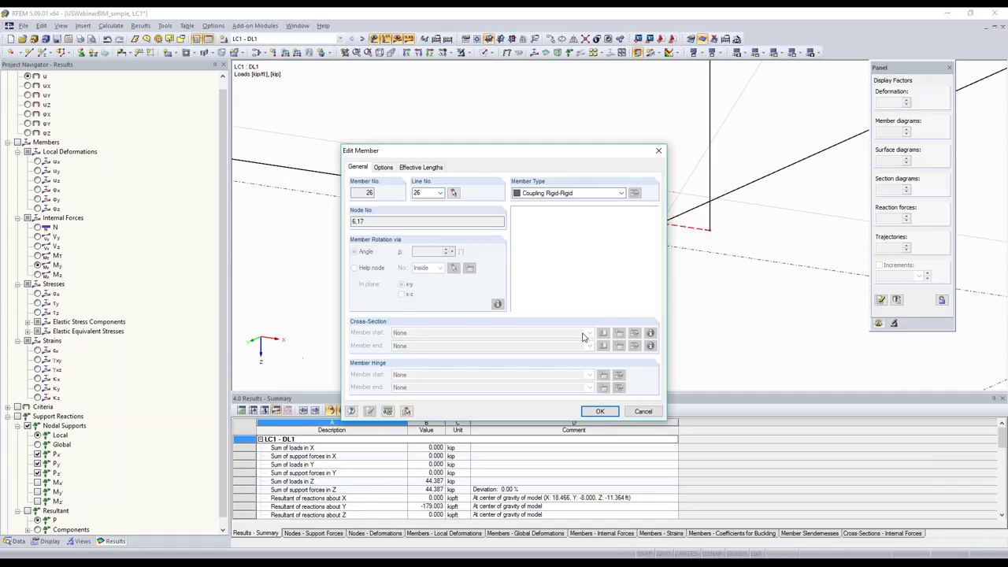
pyautogui.click(643, 412)
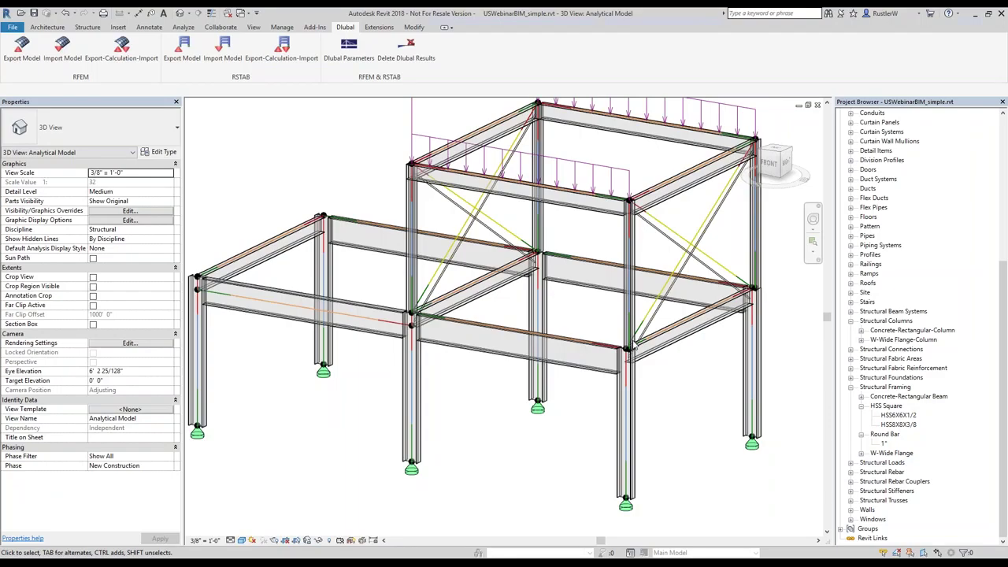
pyautogui.scroll(3, 634, 344)
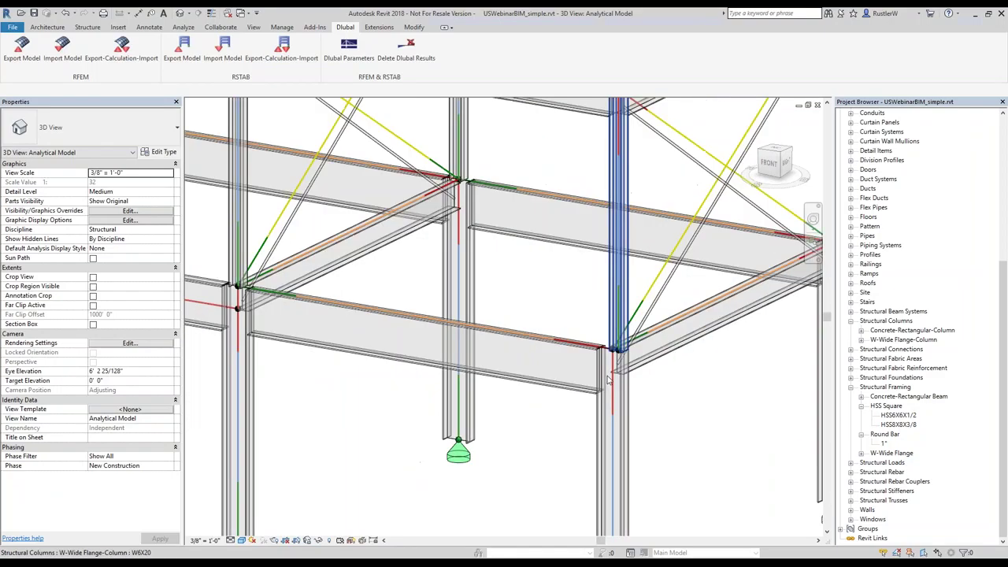
# Show the upper W6X20 column's Analytical Columns properties and toggle its Analytical Links setting.
pyautogui.scroll(3, 622, 343)
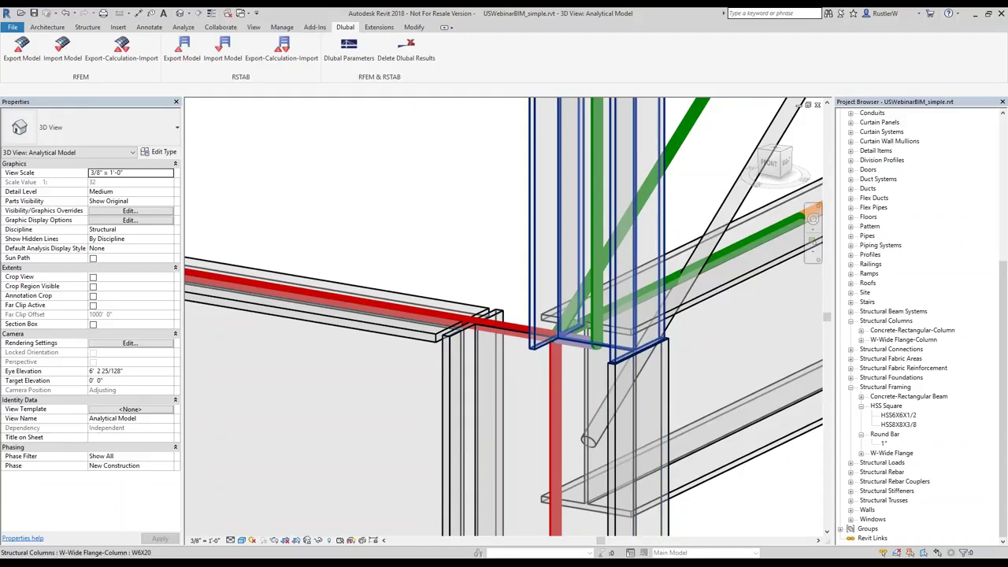
pyautogui.click(599, 315)
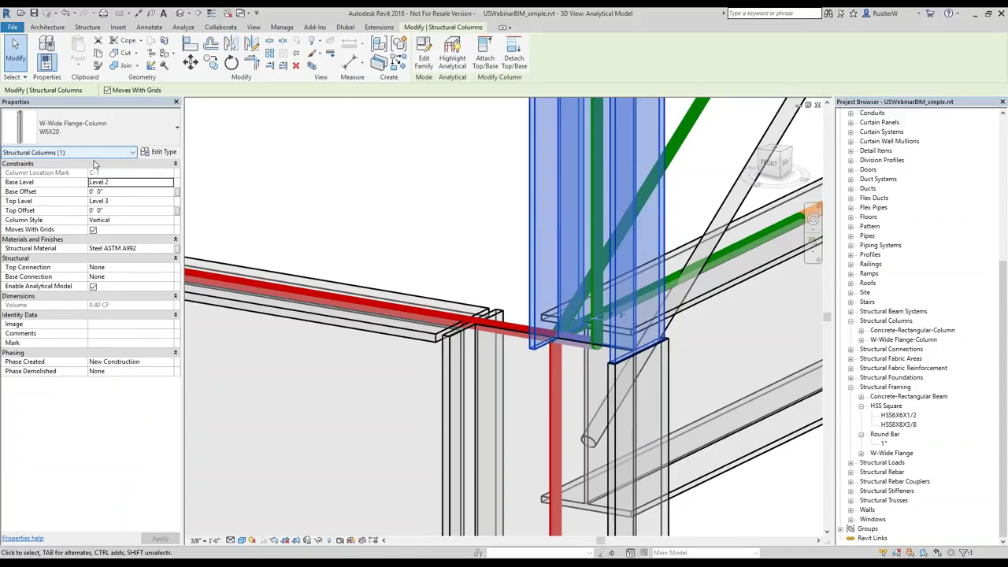
pyautogui.click(93, 152)
pyautogui.click(34, 162)
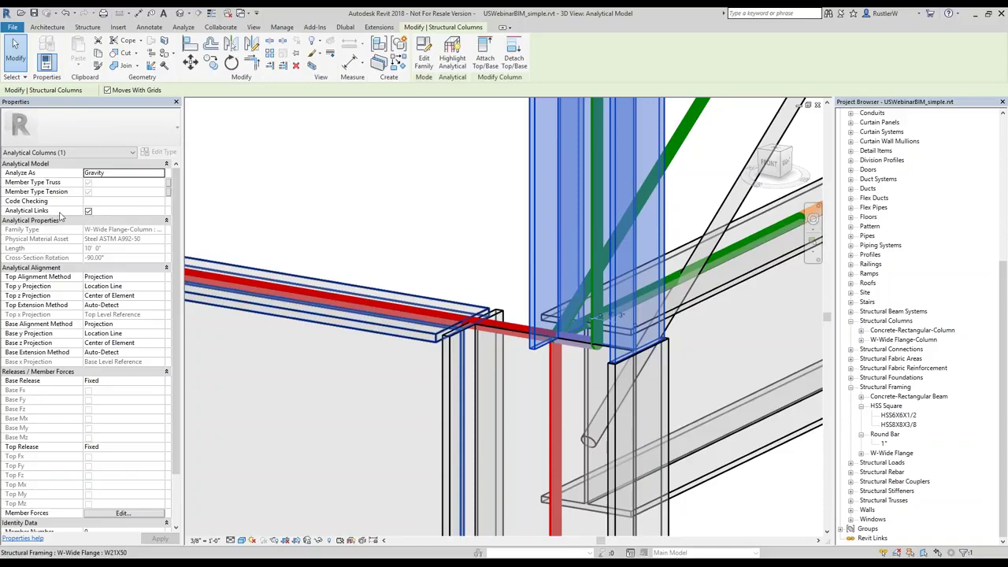
pyautogui.click(88, 211)
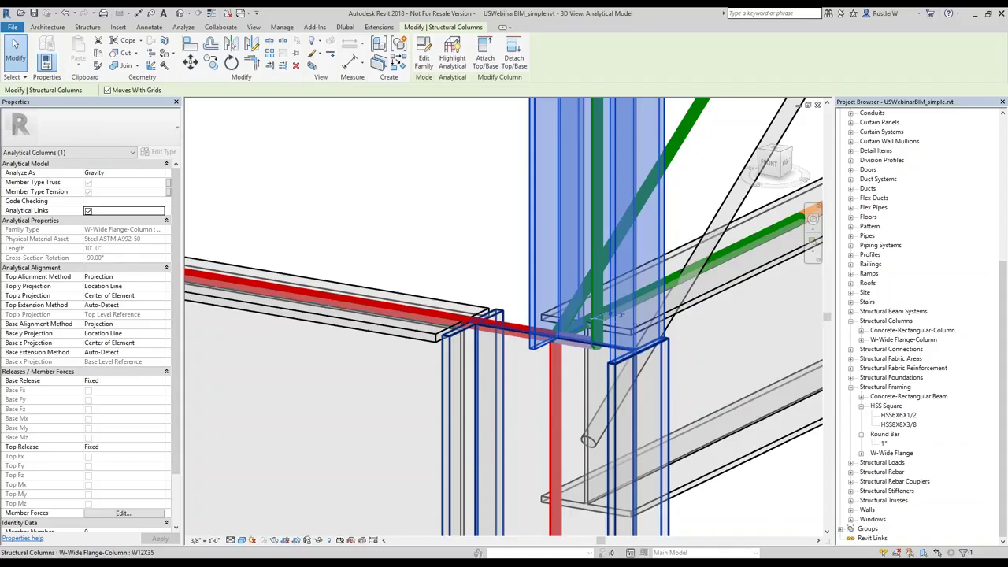
pyautogui.scroll(-6, 571, 348)
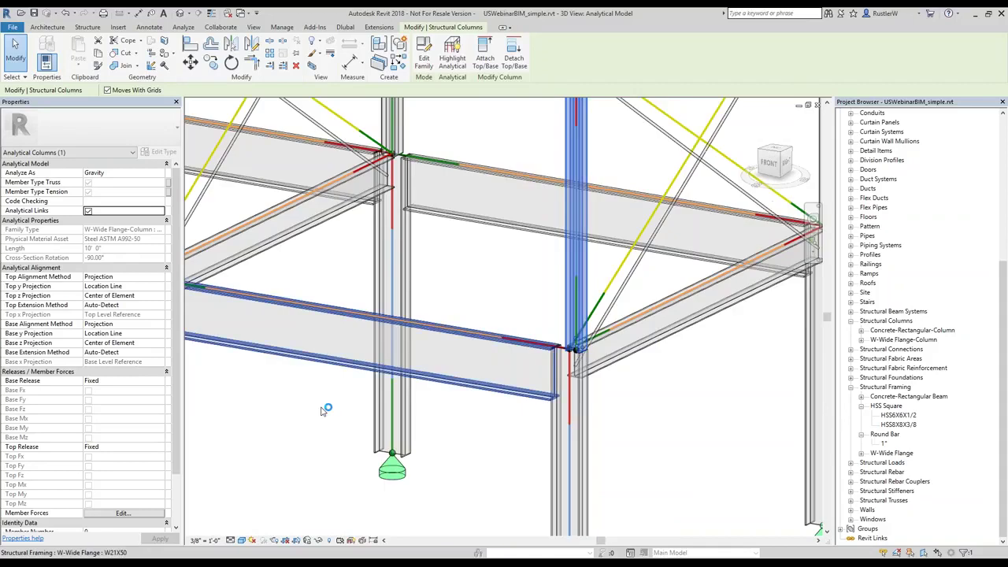
pyautogui.scroll(-2, 323, 410)
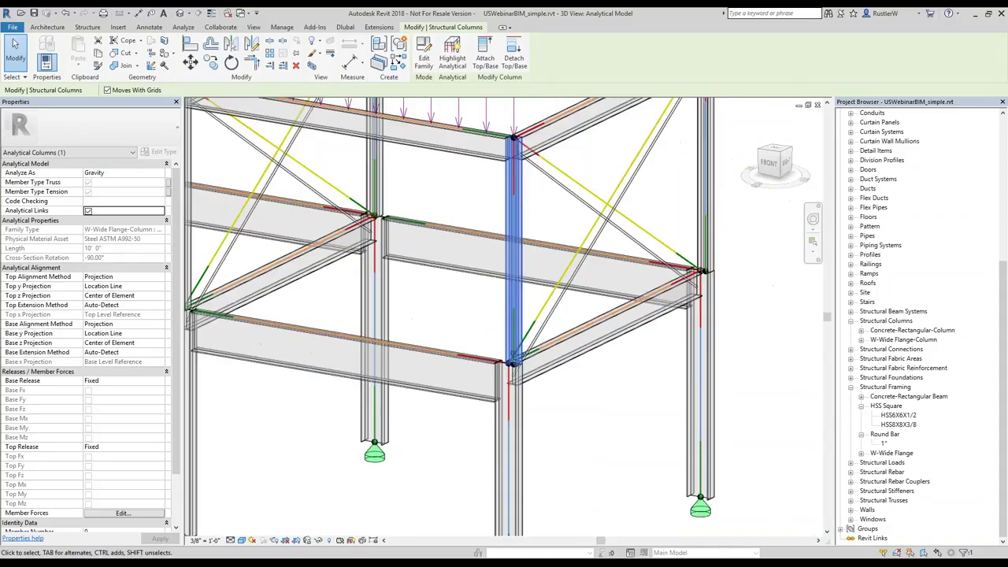
# Clear the selection, frame the whole structure, and hide the GLINES dash-dot guide lines.
pyautogui.press('Escape')
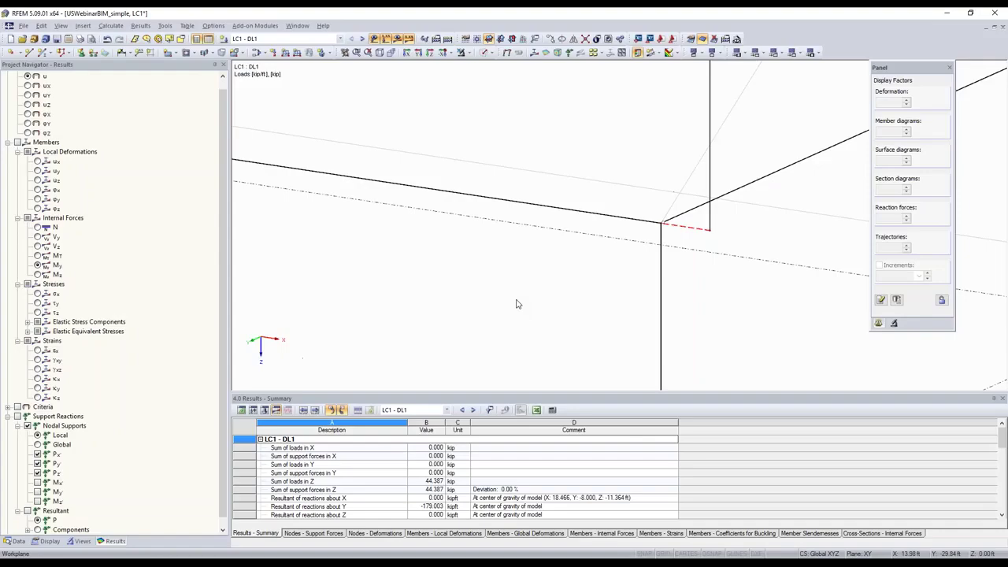
pyautogui.scroll(-3, 517, 304)
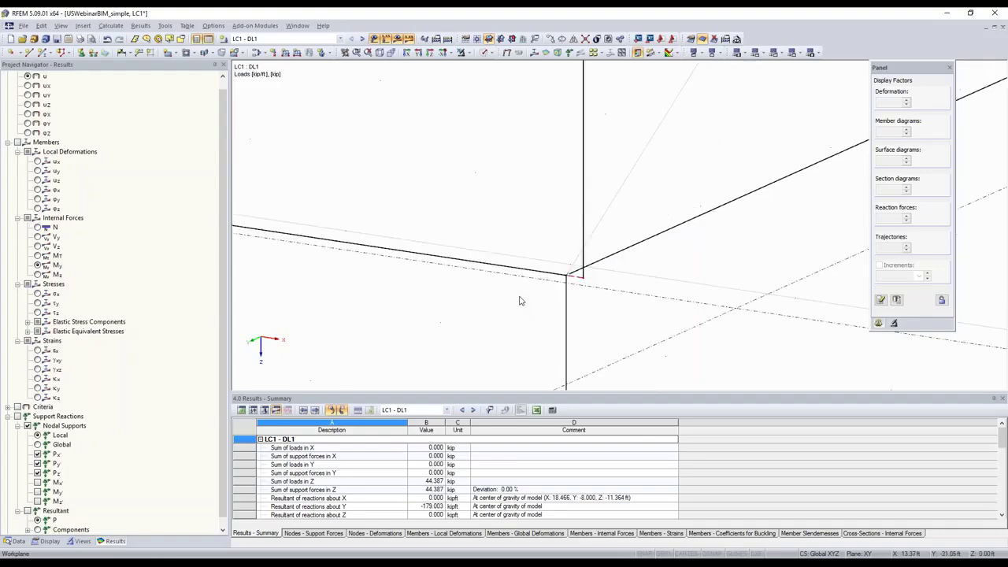
pyautogui.scroll(-3, 520, 300)
pyautogui.scroll(-2, 549, 303)
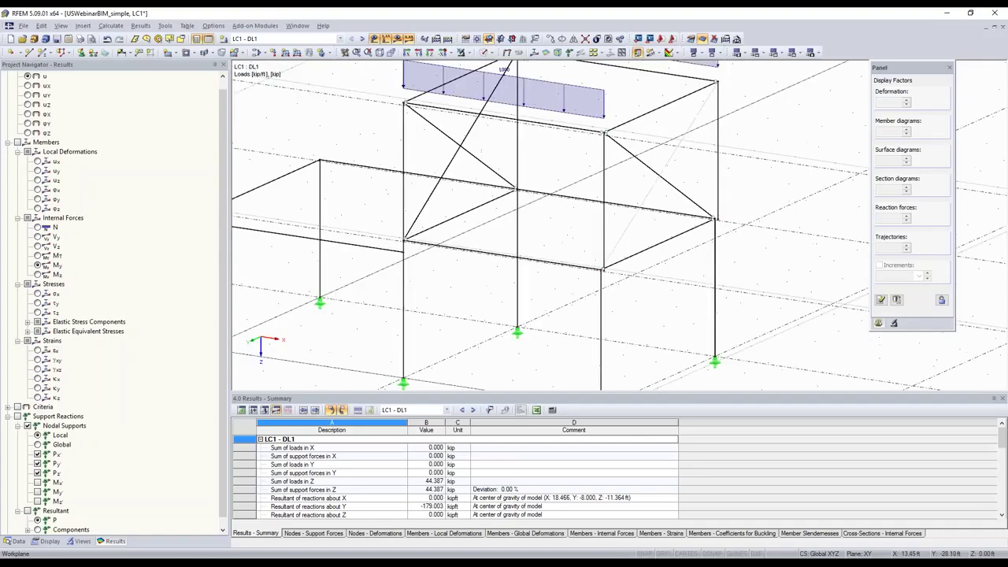
pyautogui.scroll(-2, 549, 303)
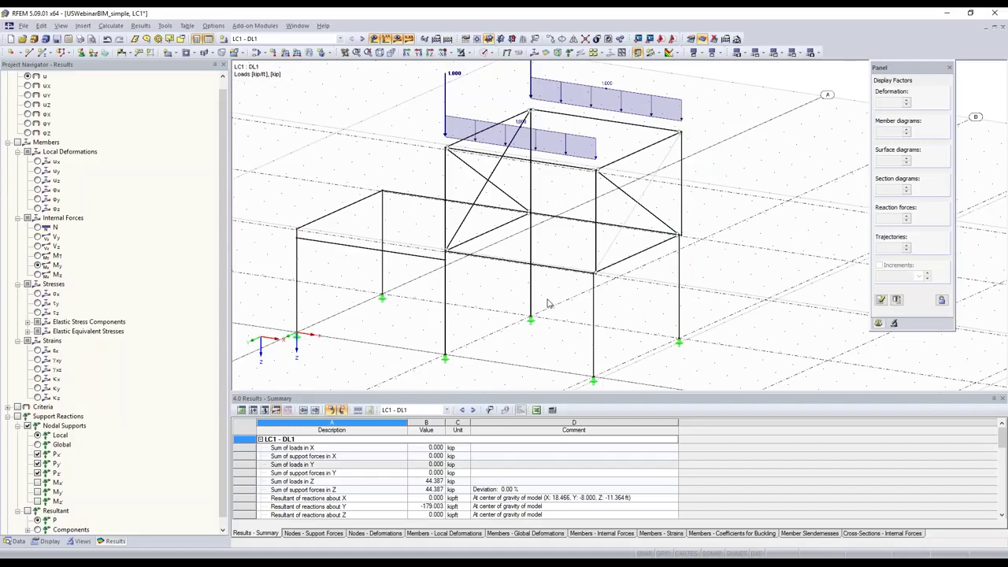
pyautogui.moveTo(549, 304); pyautogui.dragTo(549, 241, button='middle')
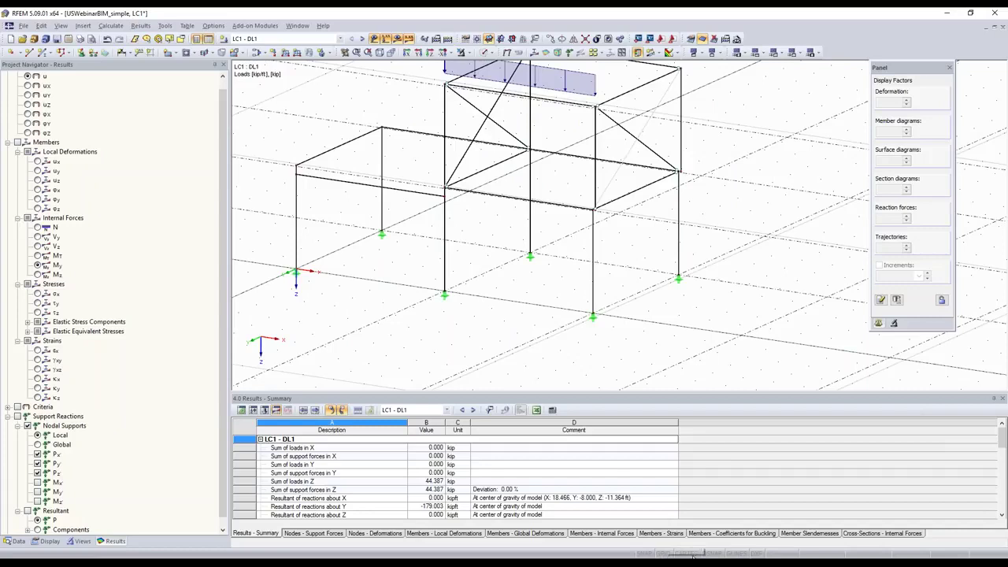
pyautogui.click(735, 554)
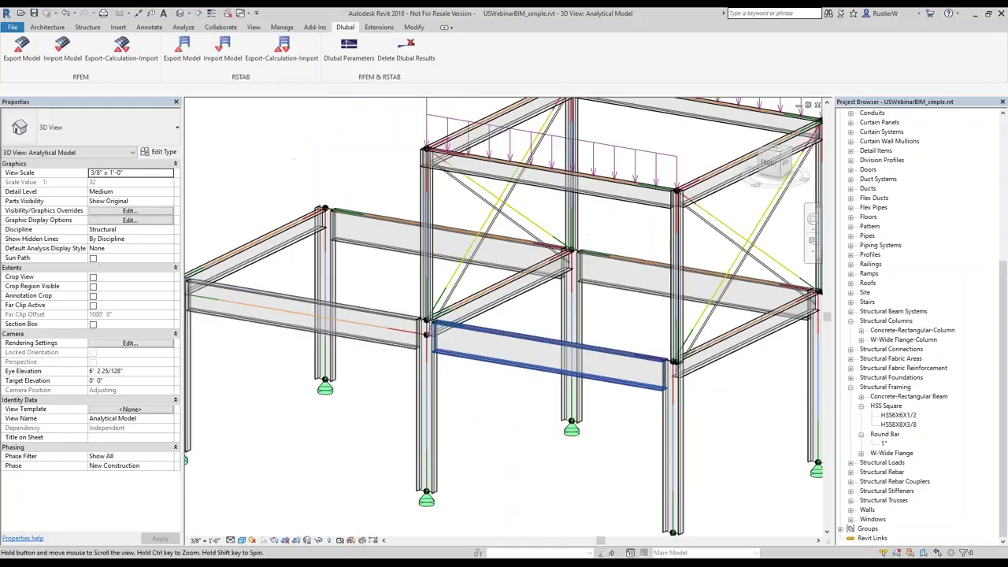
# Move the copied beam from the frame's left edge 4'-0" into the left bay.
pyautogui.scroll(-1, 709, 406)
pyautogui.click(347, 275)
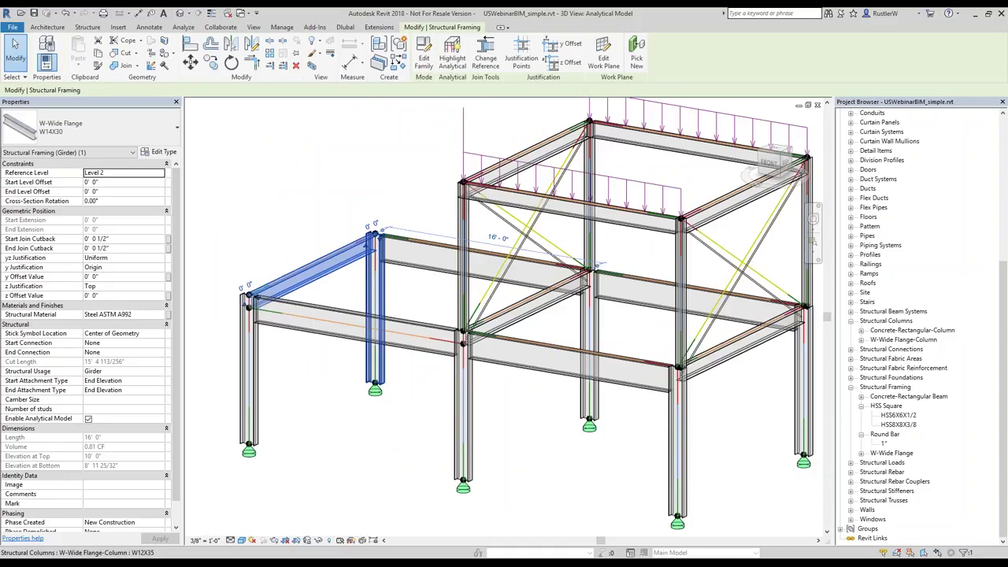
pyautogui.click(212, 66)
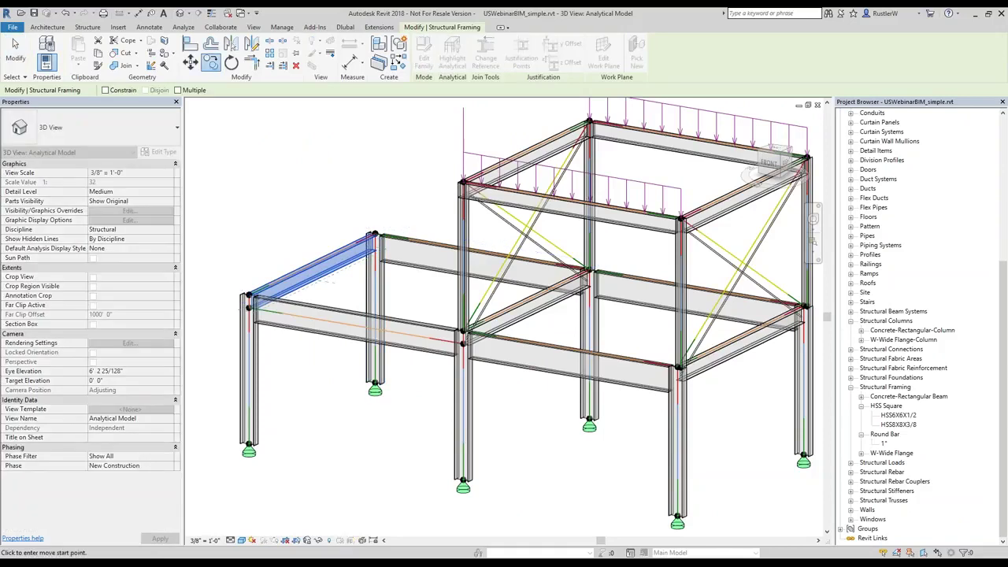
pyautogui.click(285, 305)
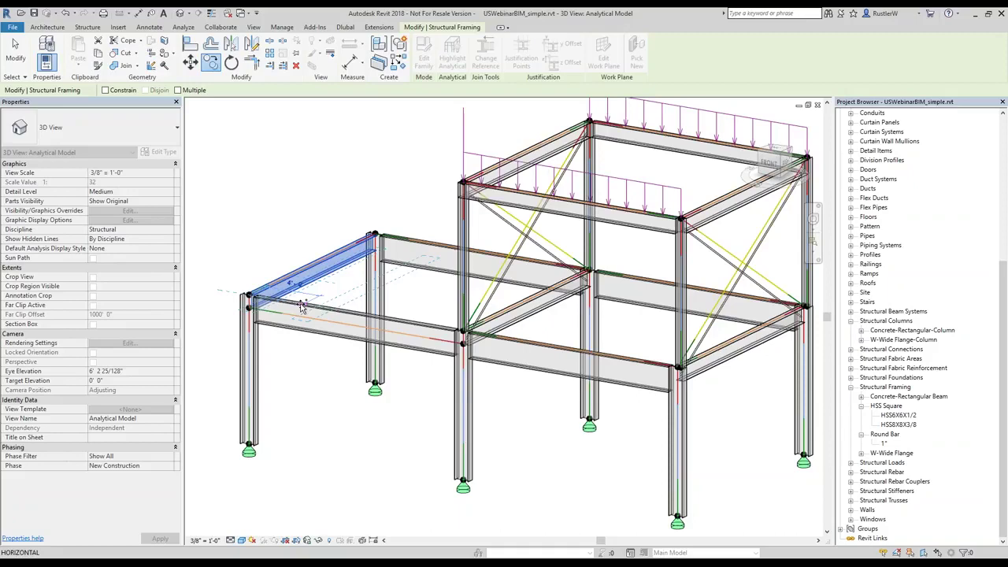
pyautogui.click(299, 309)
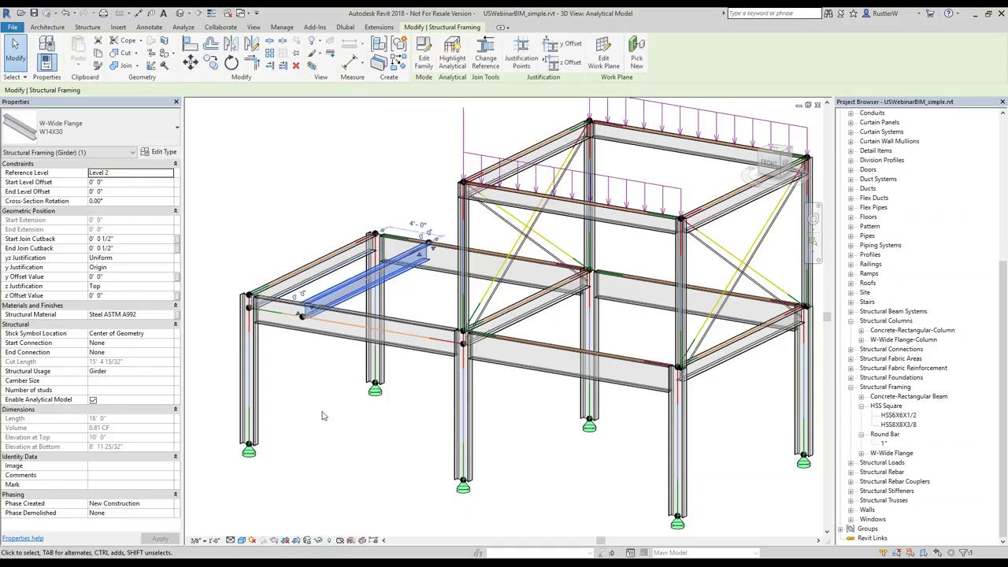
pyautogui.rightClick(322, 124)
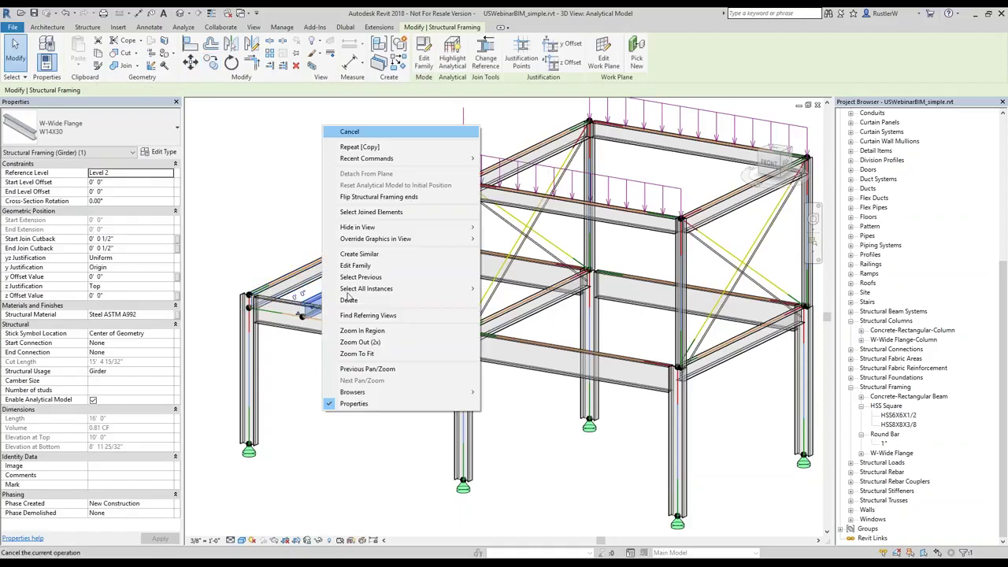
pyautogui.press('Escape')
pyautogui.press('Escape')
pyautogui.scroll(3, 343, 303)
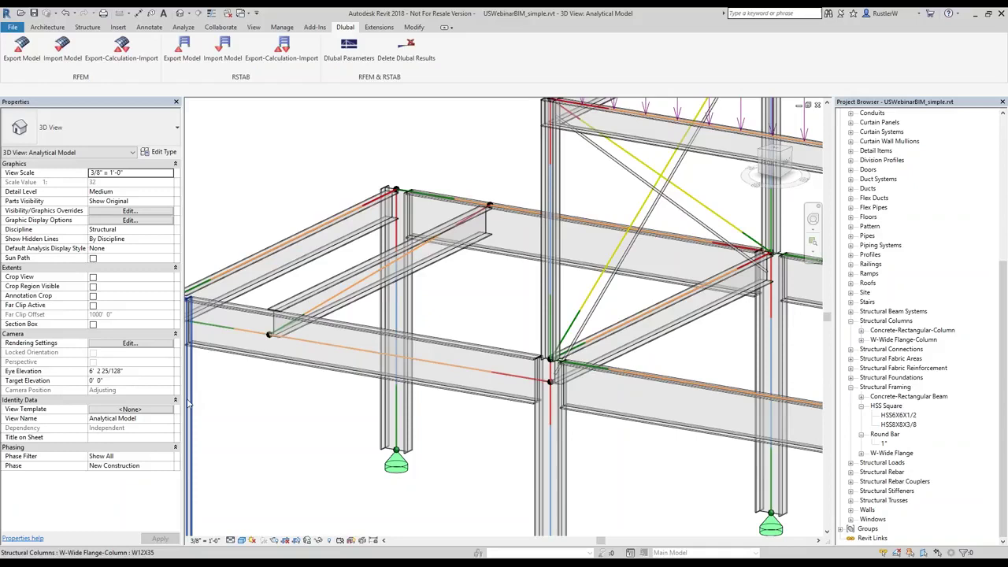
# Set the front W21X50 girder's analytical Start and End Alignment Method to Auto-Detect.
pyautogui.click(291, 316)
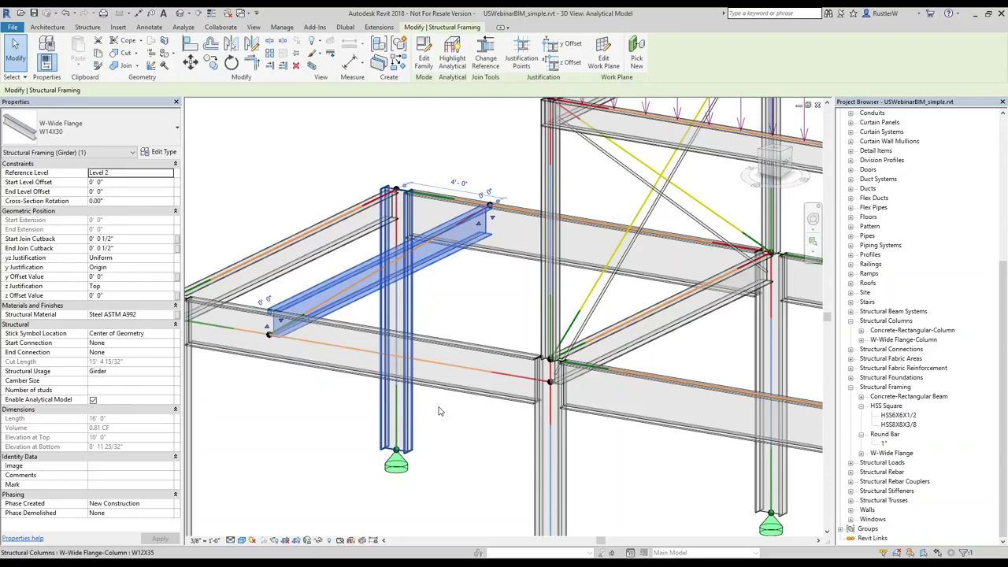
pyautogui.keyDown('shift'); pyautogui.moveTo(440, 411); pyautogui.dragTo(259, 408, button='middle'); pyautogui.keyUp('shift')
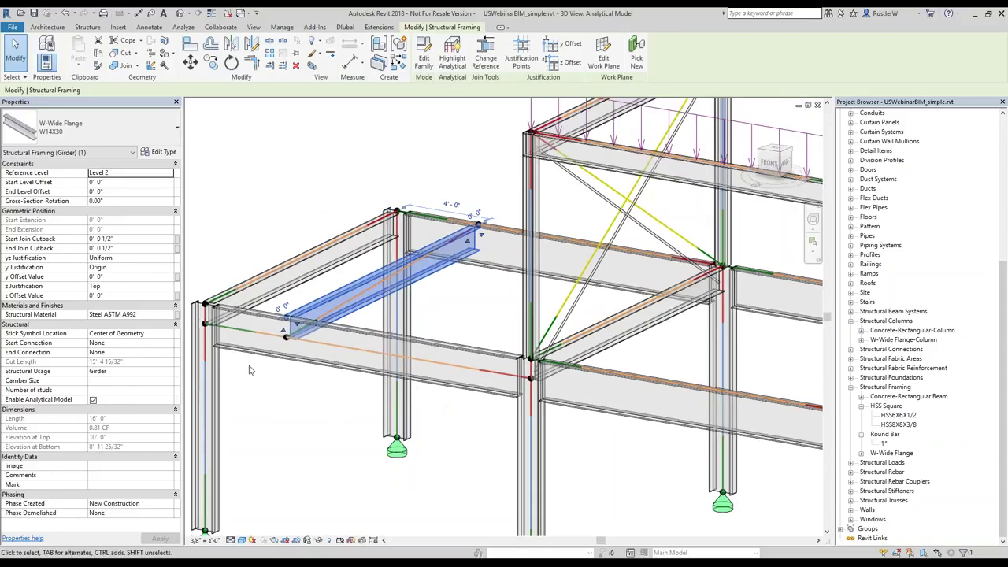
pyautogui.click(232, 343)
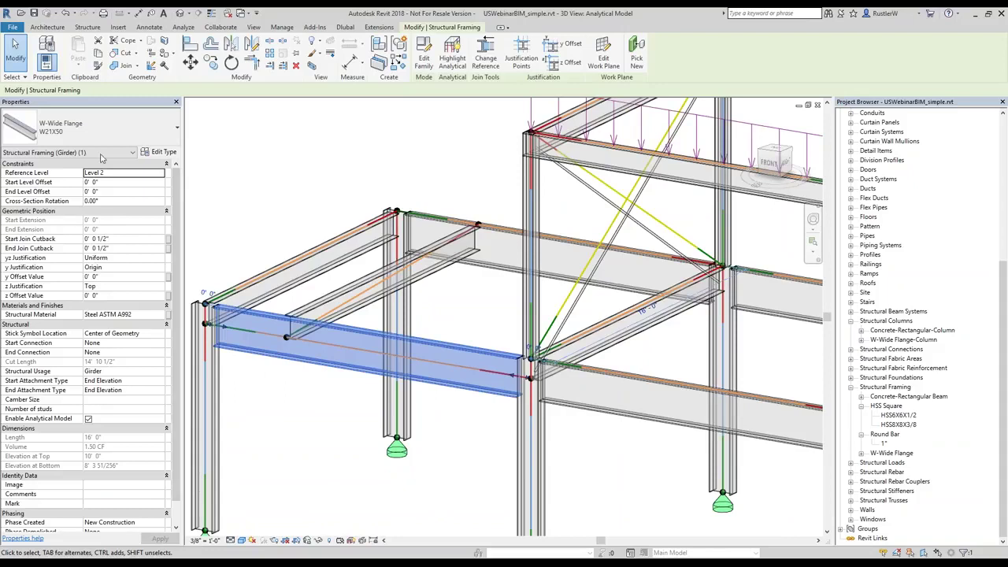
pyautogui.click(101, 154)
pyautogui.click(47, 177)
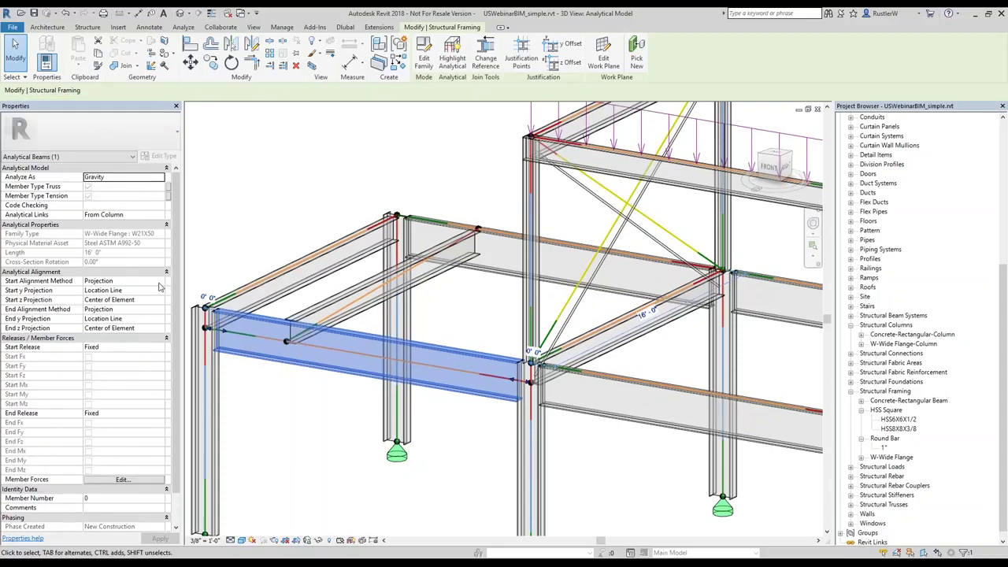
pyautogui.click(155, 283)
pyautogui.press('Up')
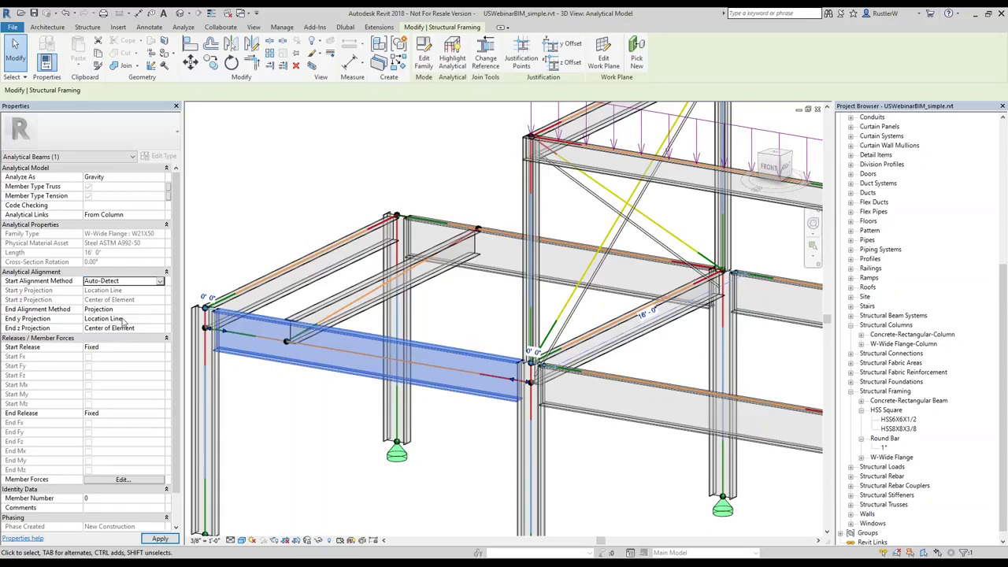
pyautogui.click(119, 310)
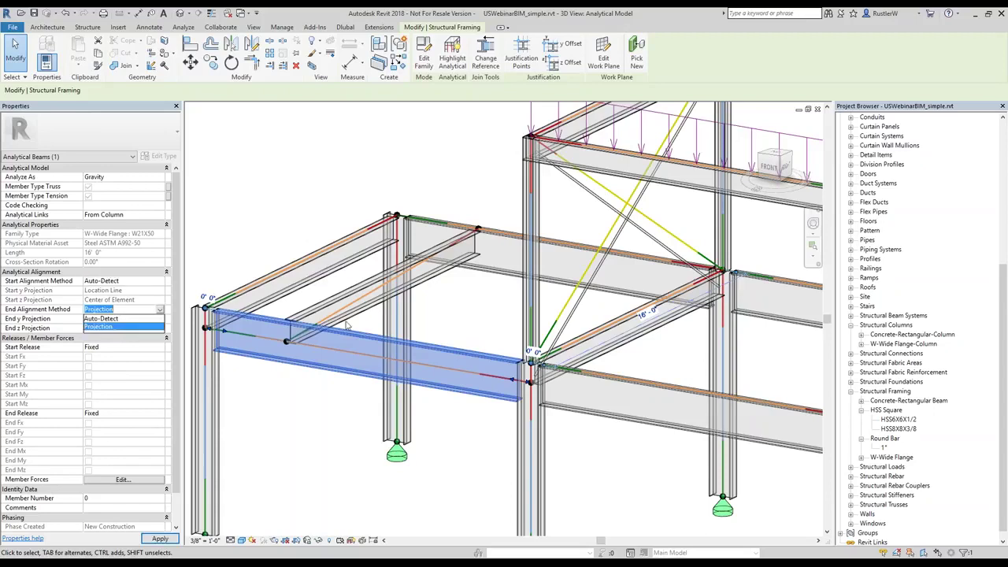
pyautogui.press('Up')
pyautogui.press('Return')
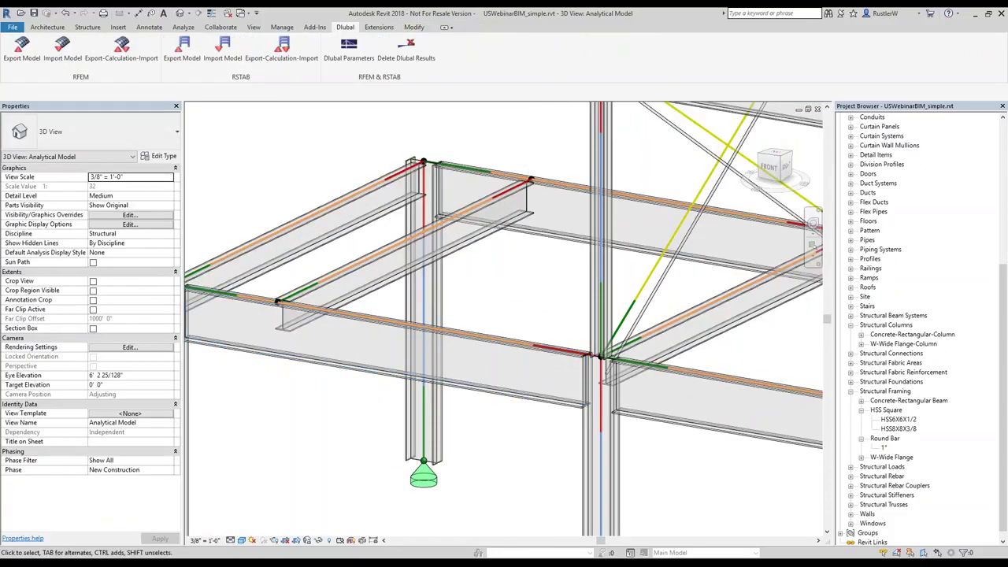
# Recheck the W14X30 infill beam in the left bay, then clear the selection.
pyautogui.scroll(-2, 392, 200)
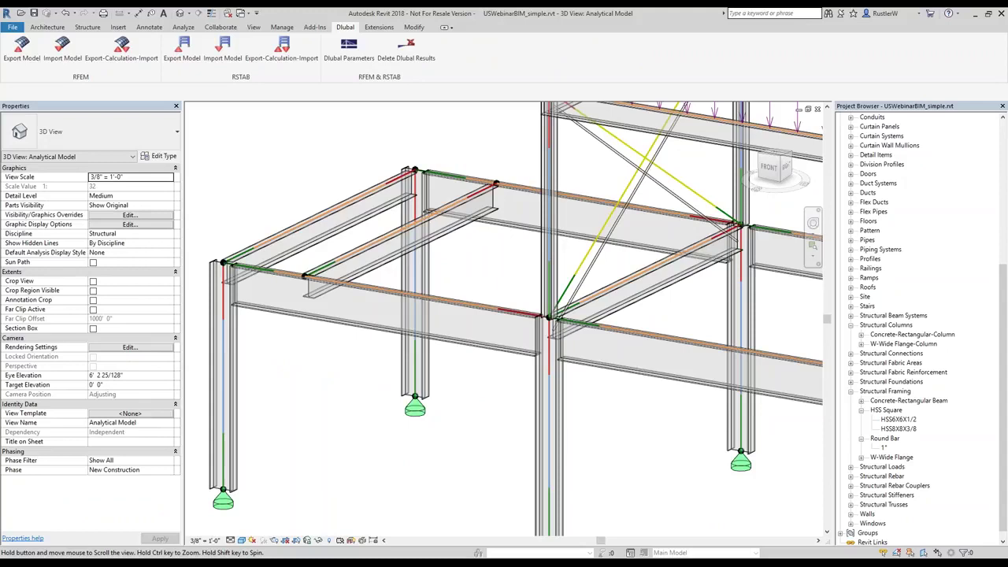
pyautogui.click(402, 236)
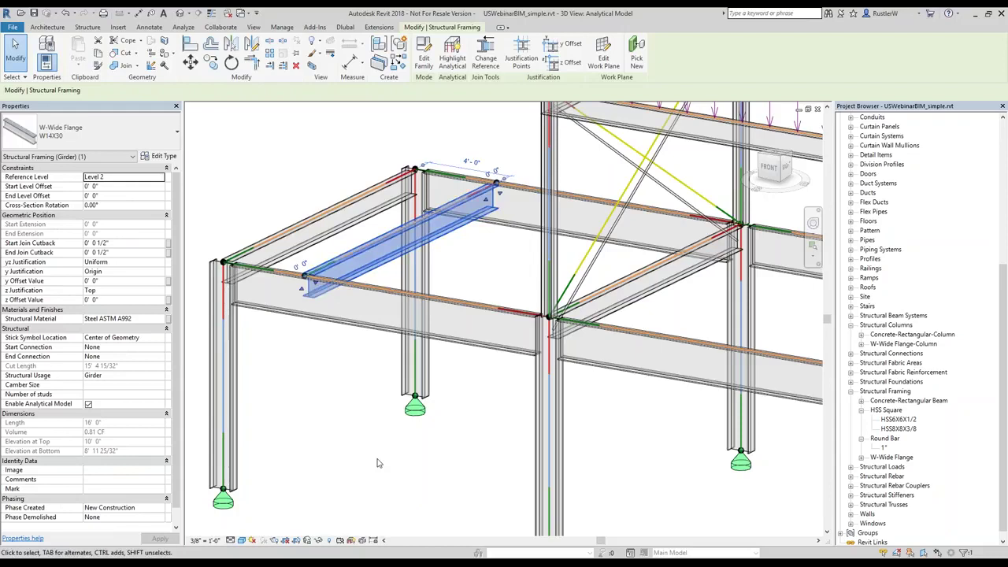
pyautogui.click(433, 461)
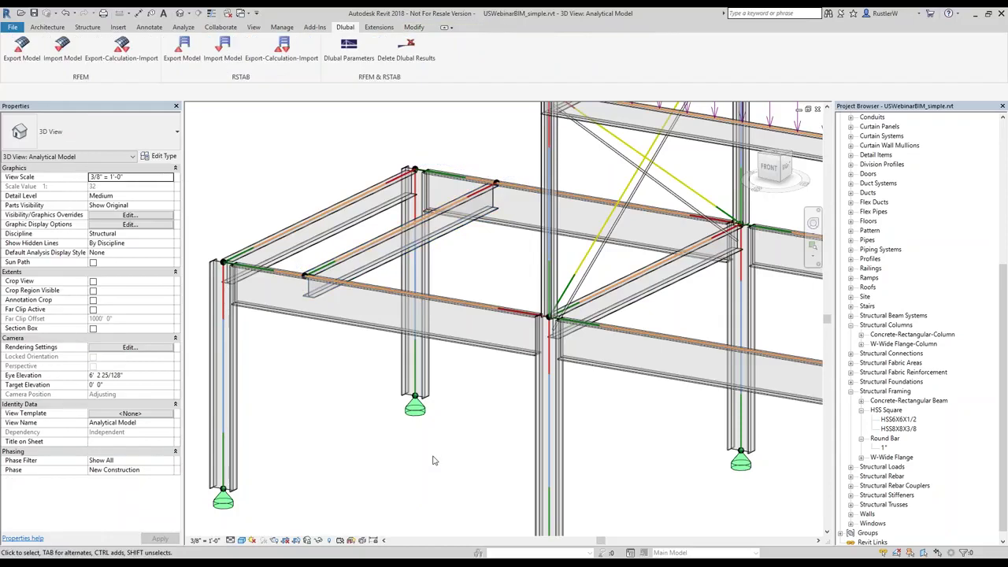
pyautogui.scroll(-2, 386, 380)
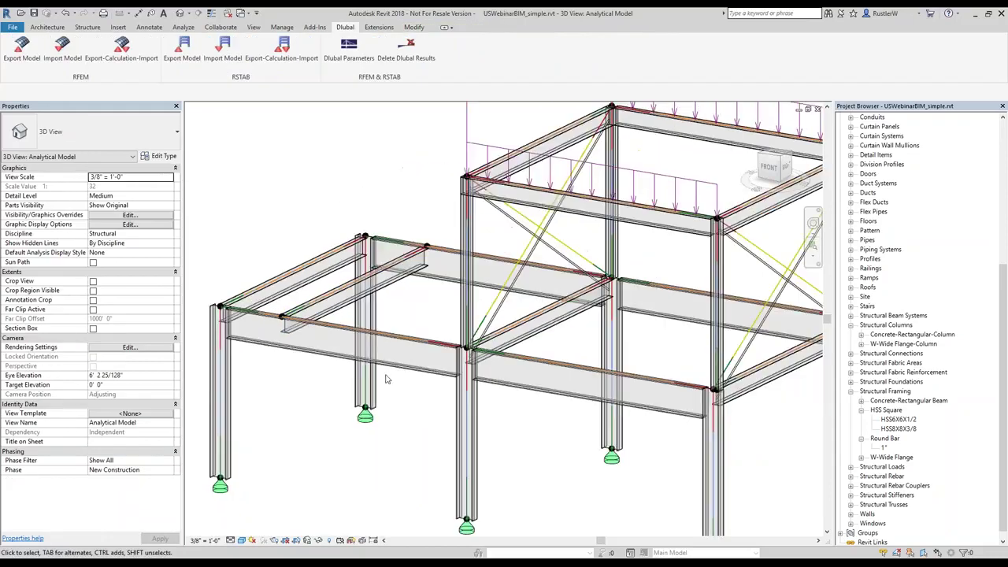
# Export to RFEM, updating the existing structure and putting updated objects into a partial view.
pyautogui.scroll(-1, 386, 380)
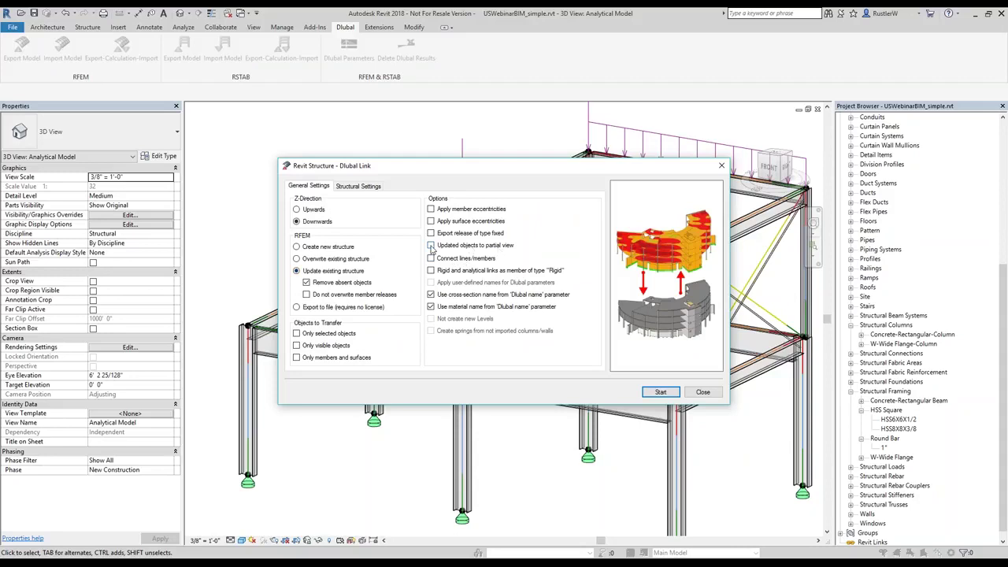
pyautogui.click(487, 251)
pyautogui.press('Return')
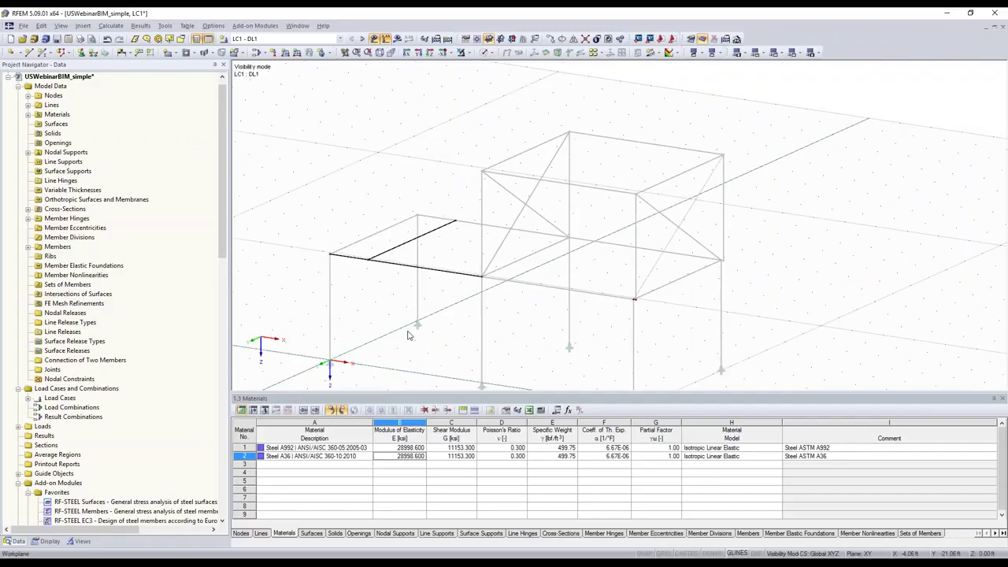
pyautogui.scroll(-2, 408, 335)
pyautogui.moveTo(507, 376)
pyautogui.keyDown('ctrl'); pyautogui.mouseDown(button='middle')
pyautogui.moveTo(540, 331)
pyautogui.moveTo(430, 212)
pyautogui.moveTo(408, 213)
pyautogui.mouseUp(button='middle'); pyautogui.keyUp('ctrl')
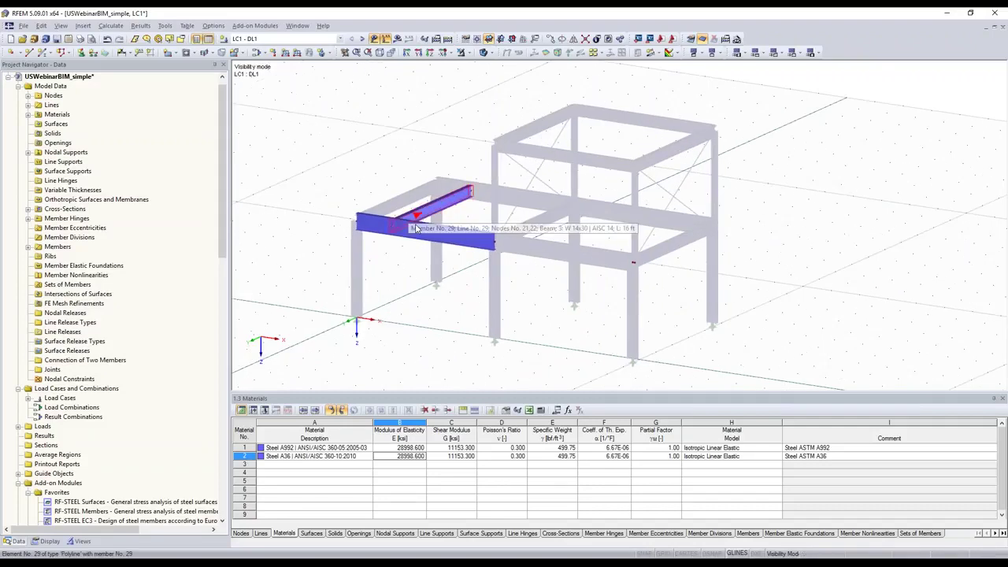
pyautogui.click(82, 542)
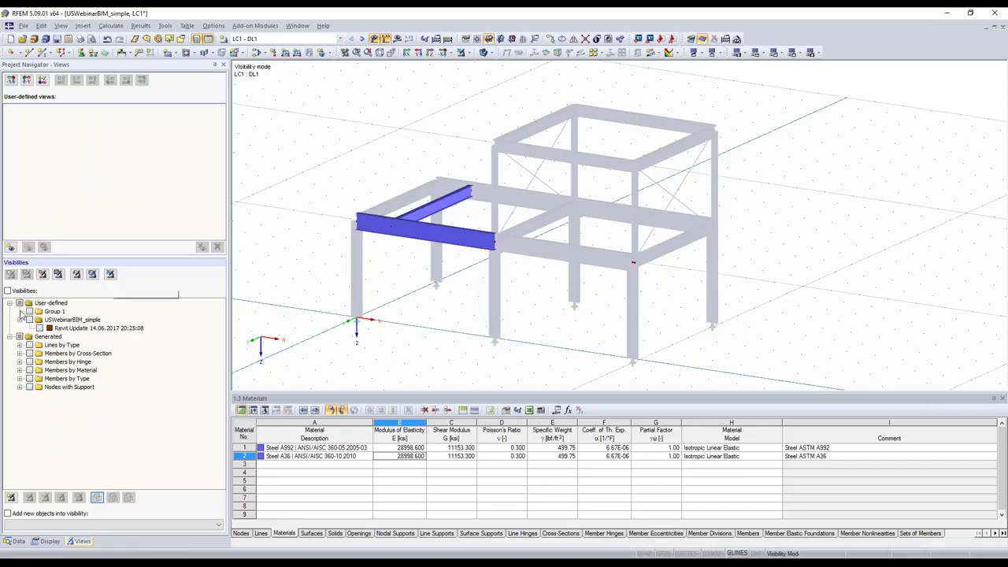
pyautogui.click(40, 328)
pyautogui.click(40, 329)
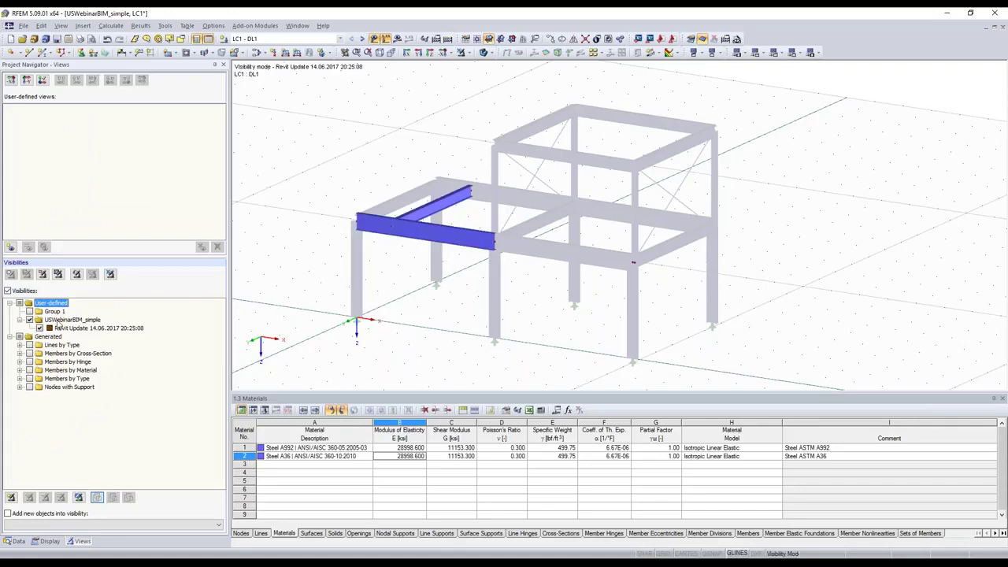
pyautogui.click(111, 275)
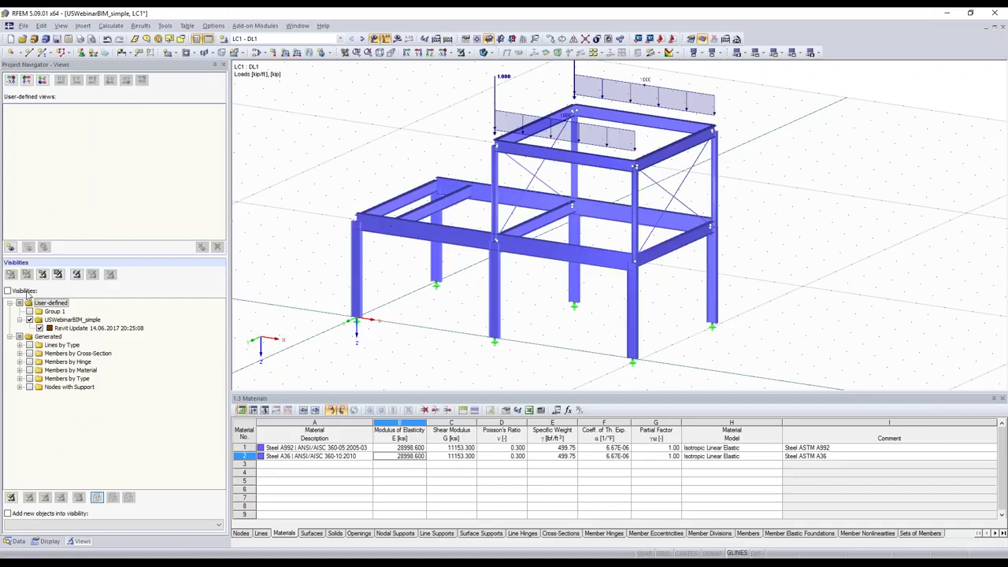
pyautogui.click(26, 292)
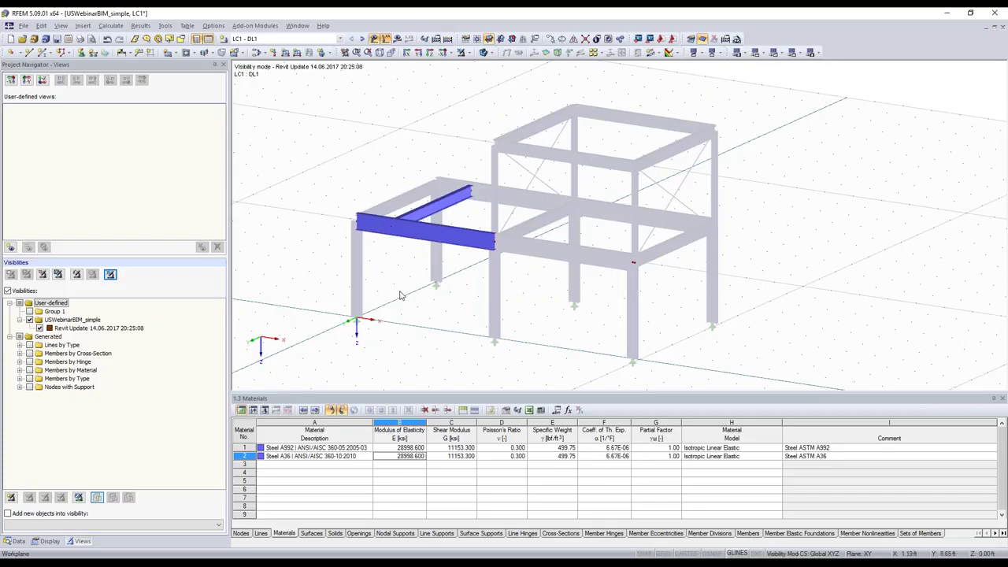
pyautogui.click(461, 52)
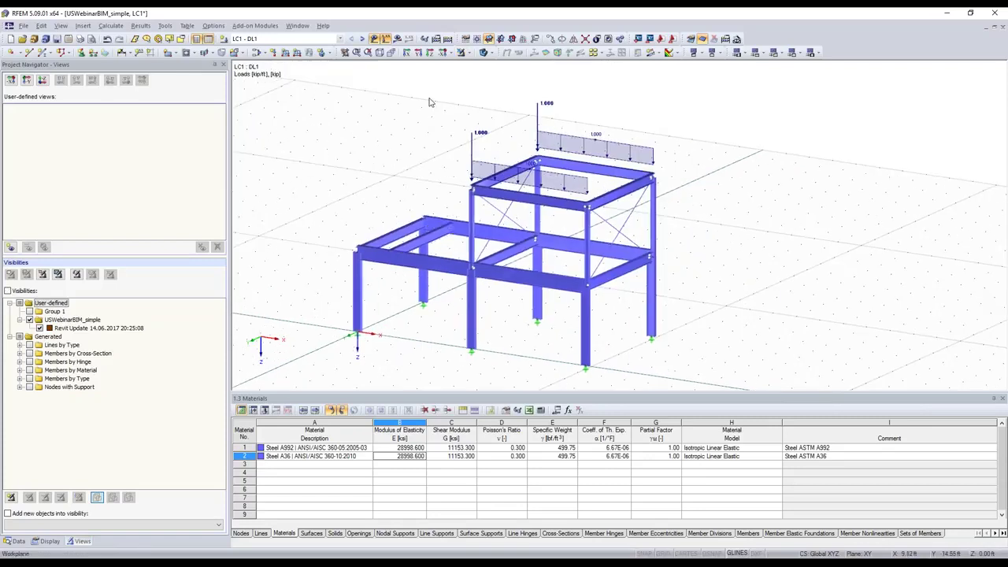
pyautogui.click(539, 130)
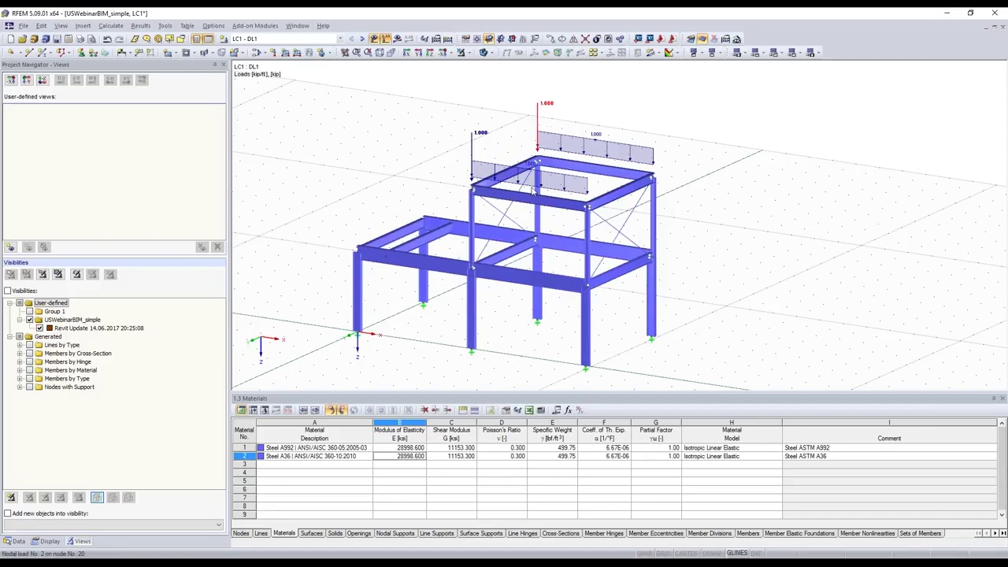
pyautogui.click(533, 191)
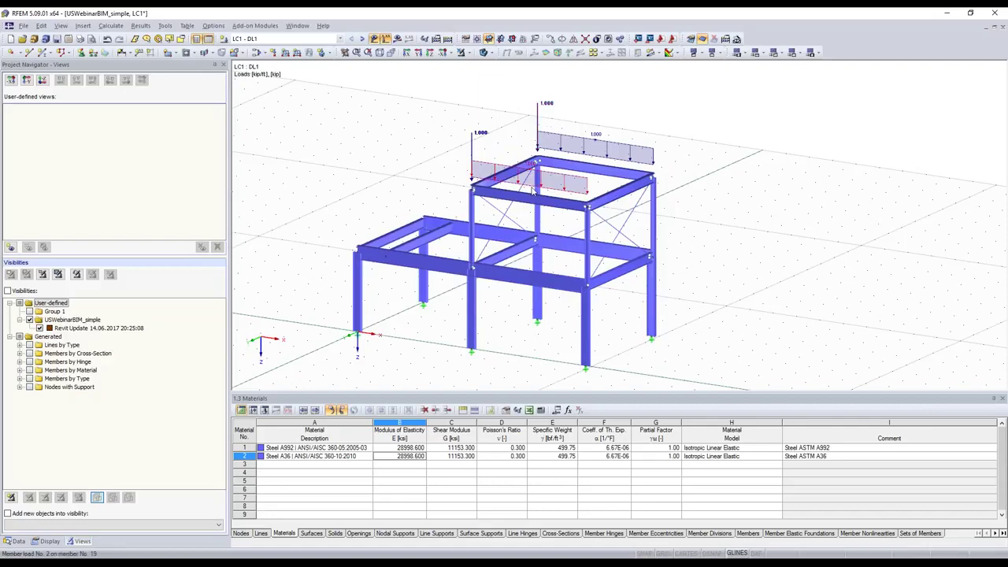
pyautogui.click(402, 328)
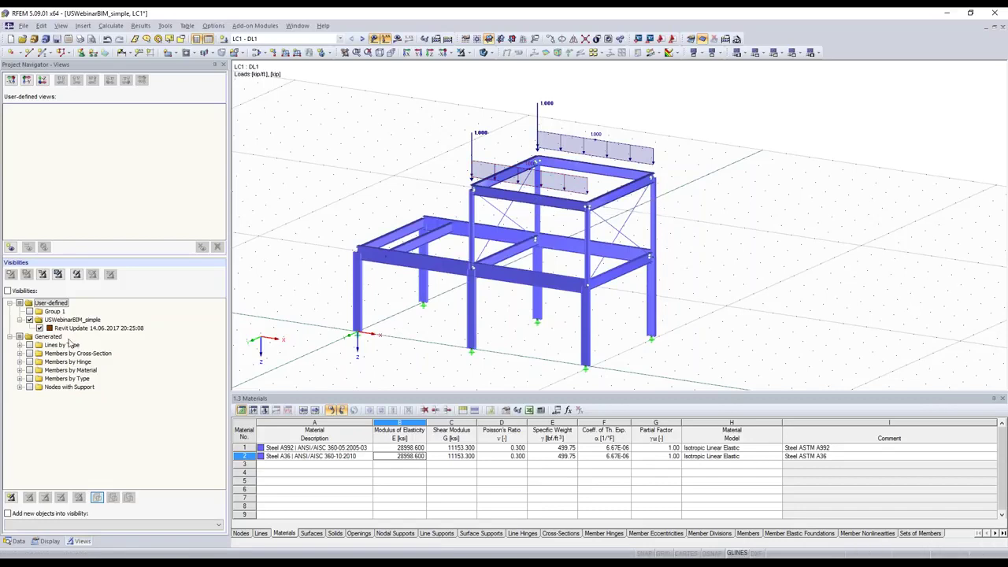
# Create user-defined visibility 'Phase1' in group USWebinarBIM_simple, with Display after OK unticked.
pyautogui.click(12, 498)
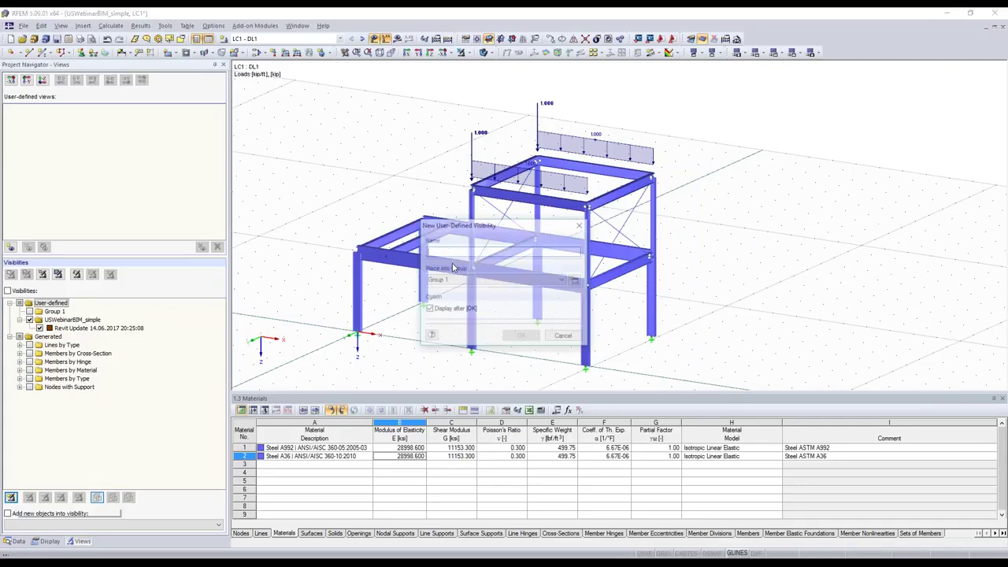
pyautogui.click(453, 278)
pyautogui.click(455, 295)
pyautogui.click(504, 251)
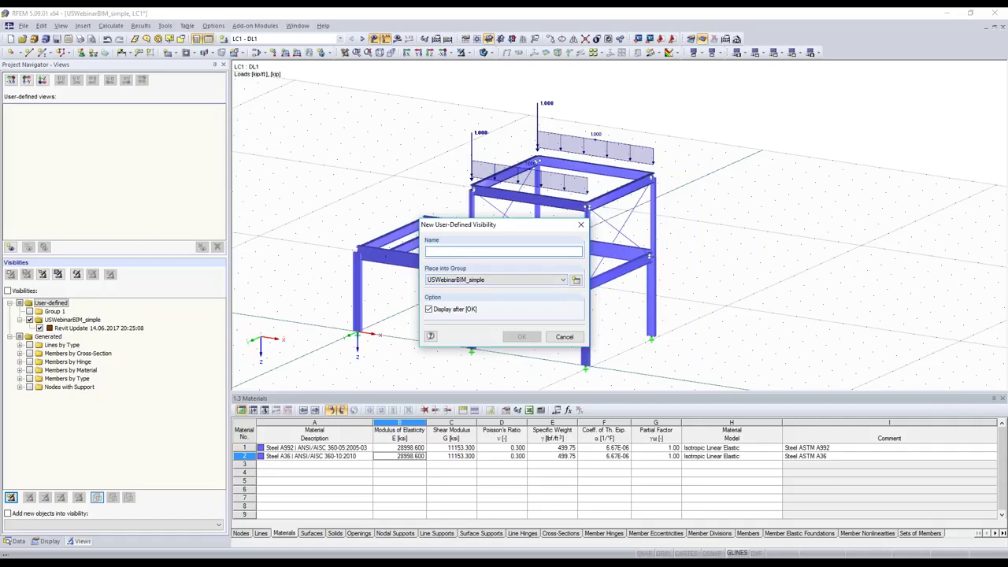
pyautogui.write('Phase 1')
pyautogui.click(429, 309)
pyautogui.press('Return')
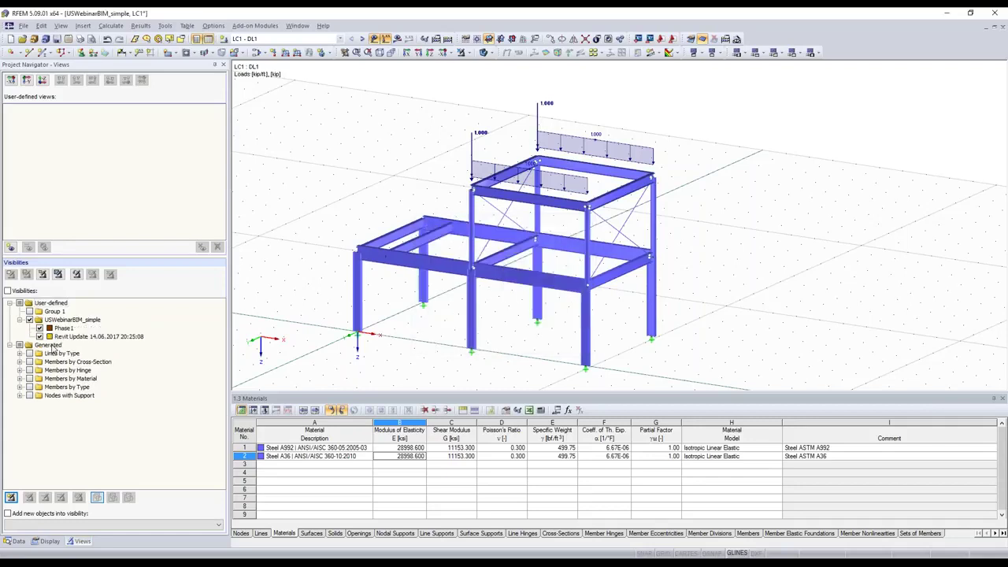
pyautogui.click(7, 514)
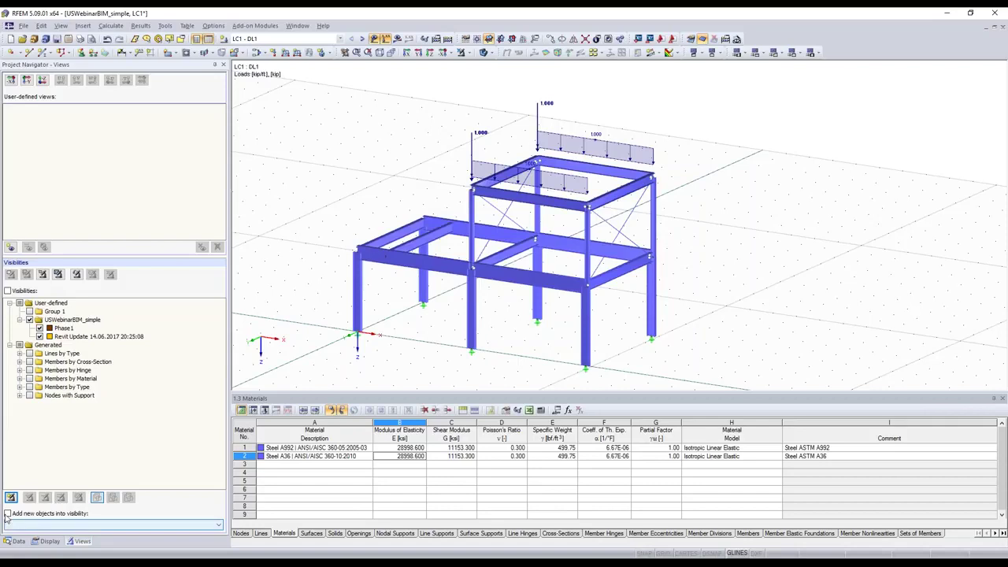
# Tick 'Add new objects into visibility' targeting USWebinarBIM_simple - Phase1, then select node 20's load.
pyautogui.click(7, 514)
pyautogui.click(66, 522)
pyautogui.click(67, 525)
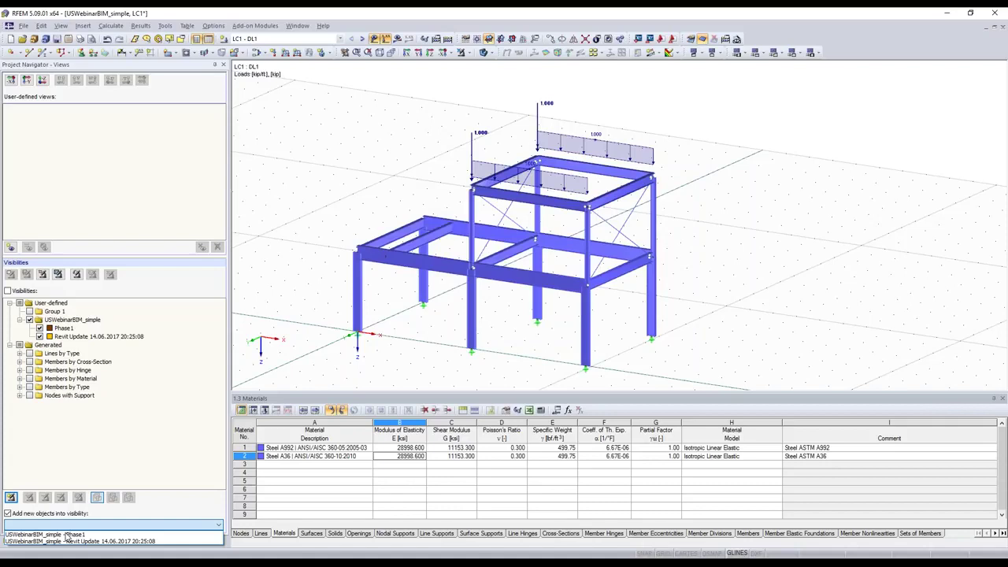
pyautogui.click(47, 534)
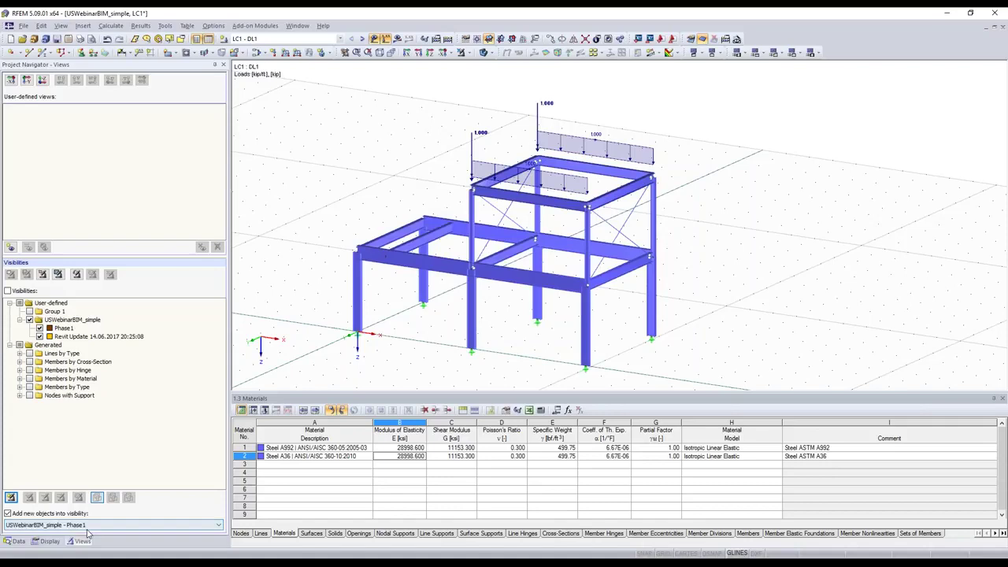
pyautogui.click(450, 354)
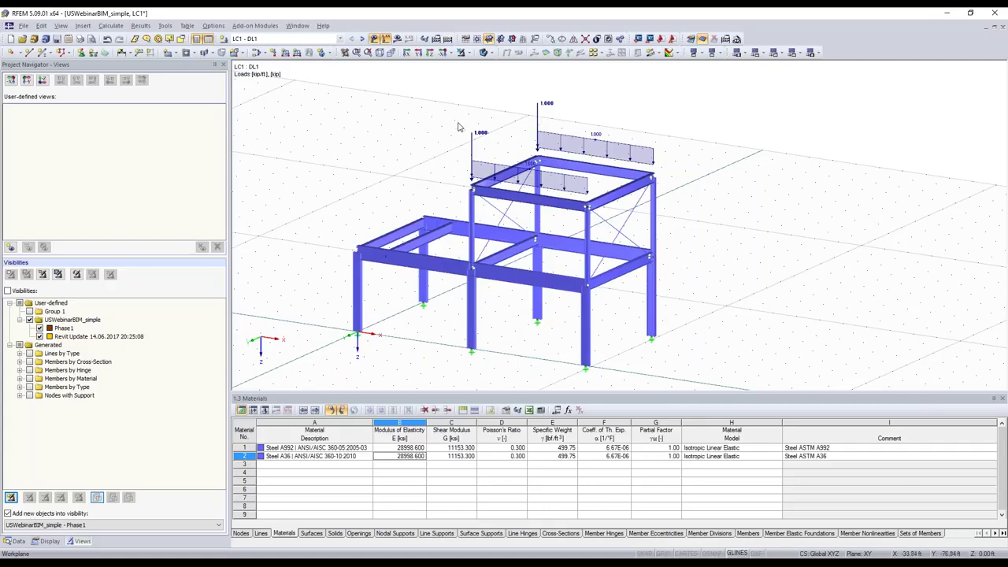
pyautogui.click(539, 124)
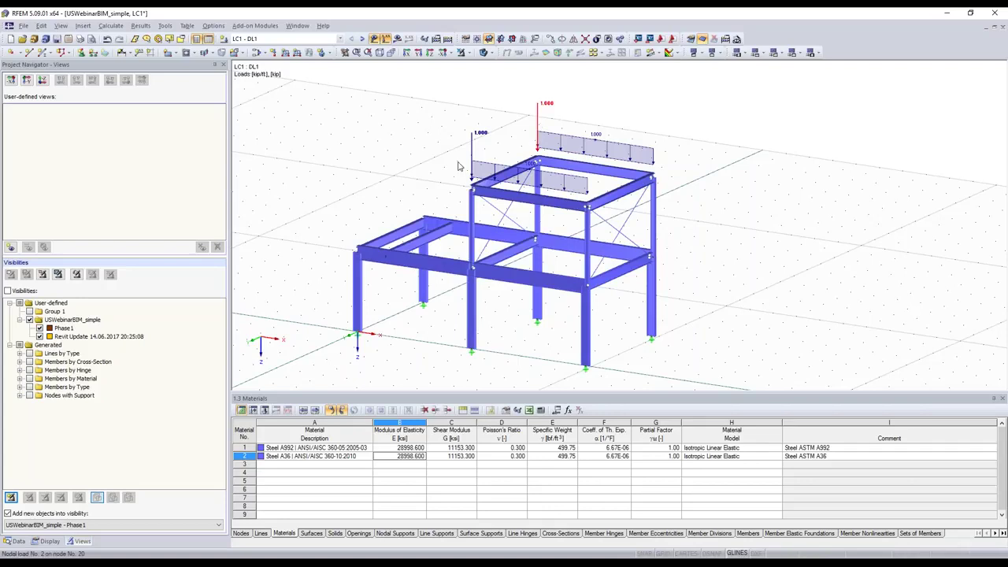
# Hide loads, copy the top-left roof edge beam into three evenly spaced beams, and view Phase1.
pyautogui.press('Delete')
pyautogui.scroll(2, 502, 175)
pyautogui.click(504, 168)
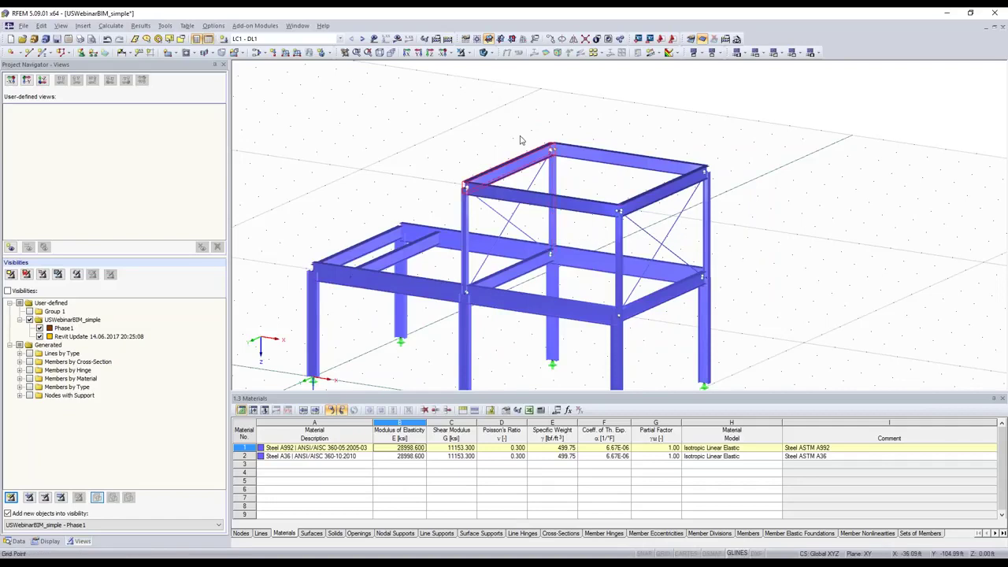
pyautogui.hotkey('ctrl', 'm')
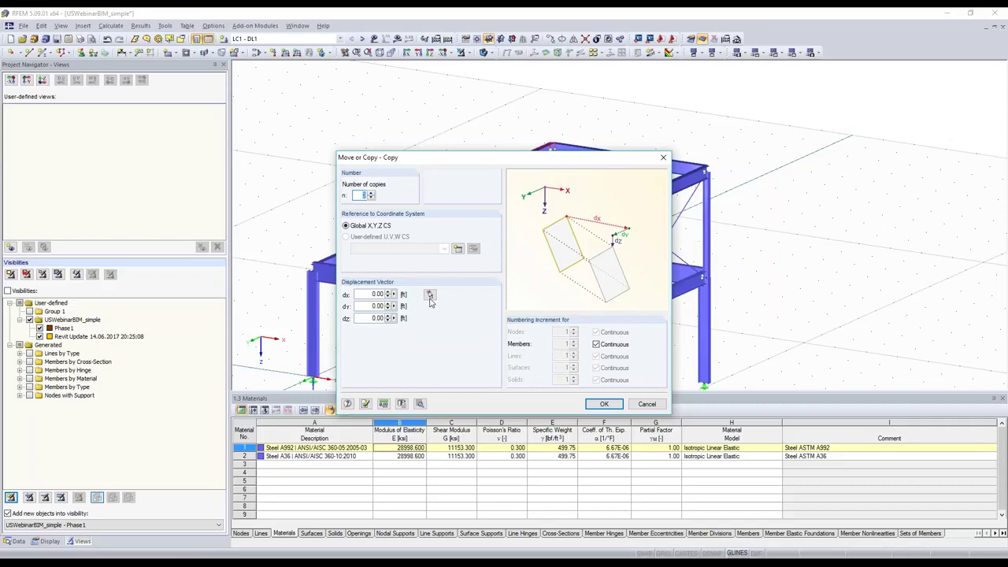
pyautogui.click(430, 295)
pyautogui.write('4')
pyautogui.click(602, 405)
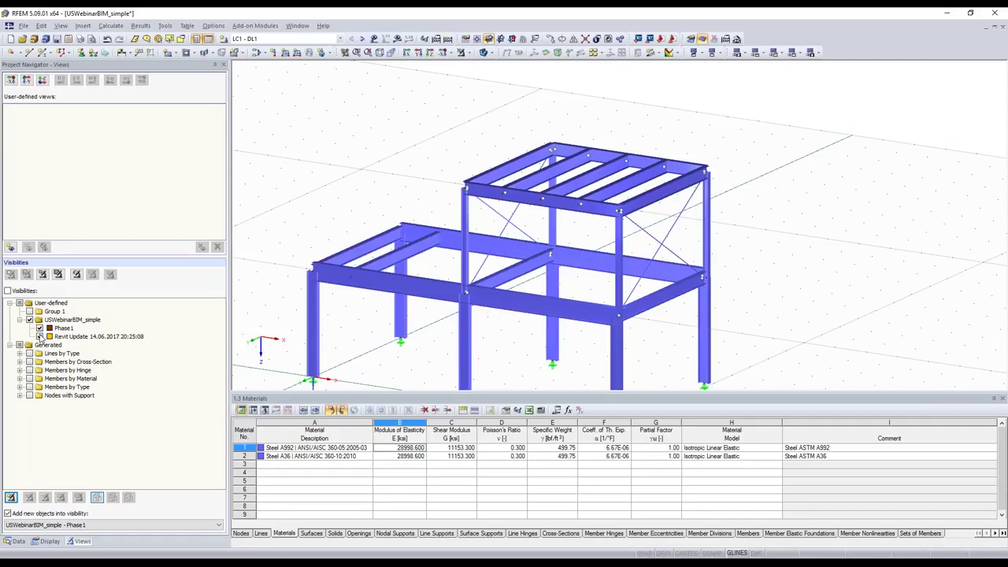
pyautogui.click(9, 297)
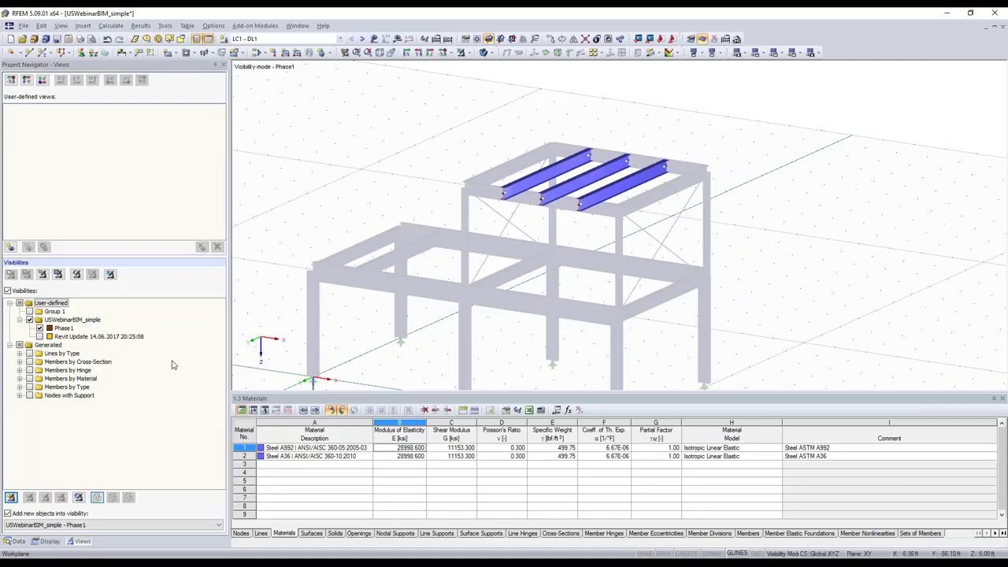
pyautogui.scroll(-1, 491, 284)
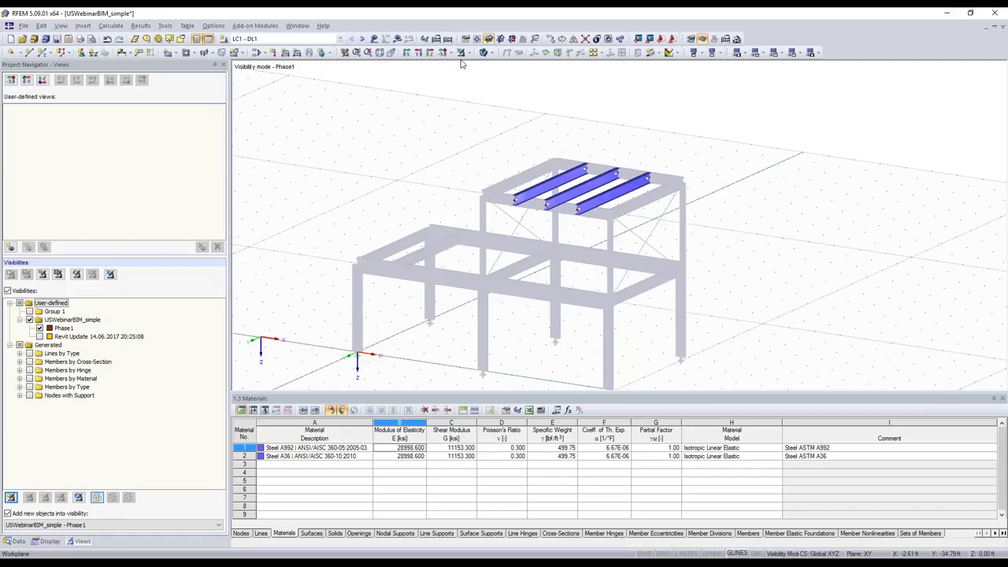
# Show loads again and change node 20's nodal load Pz from 1.000 to 2.000 kip.
pyautogui.click(408, 54)
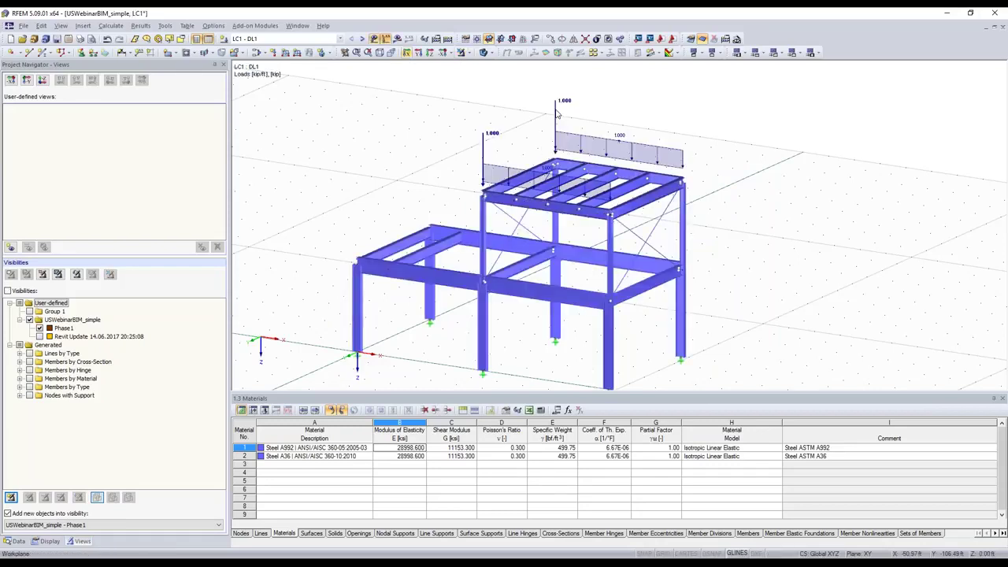
pyautogui.doubleClick(556, 126)
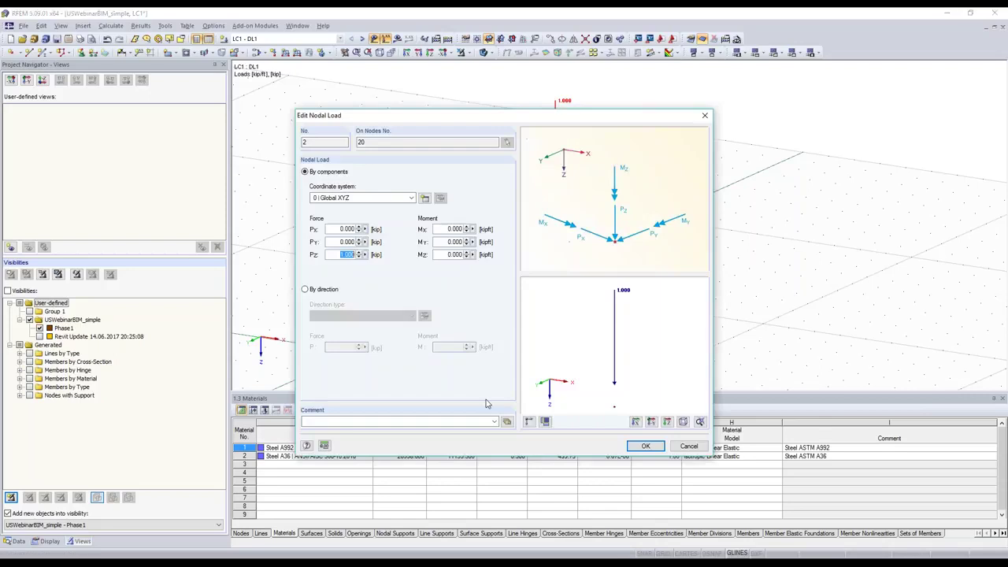
pyautogui.write('2')
pyautogui.click(636, 447)
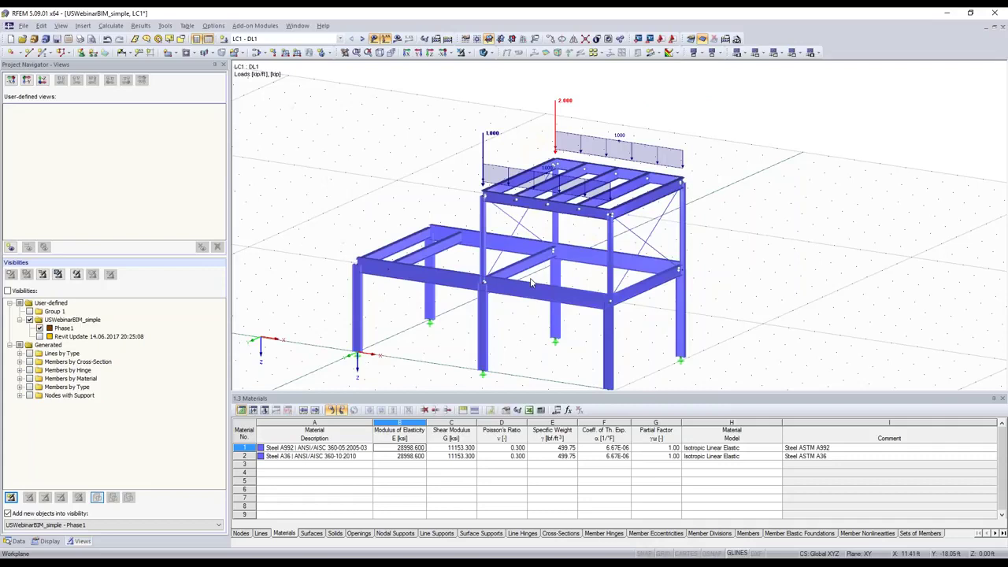
# Assign a new W 10x30 rolled I-section to member 29 and select the lower-level beam.
pyautogui.moveTo(532, 283); pyautogui.dragTo(534, 234, button='middle')
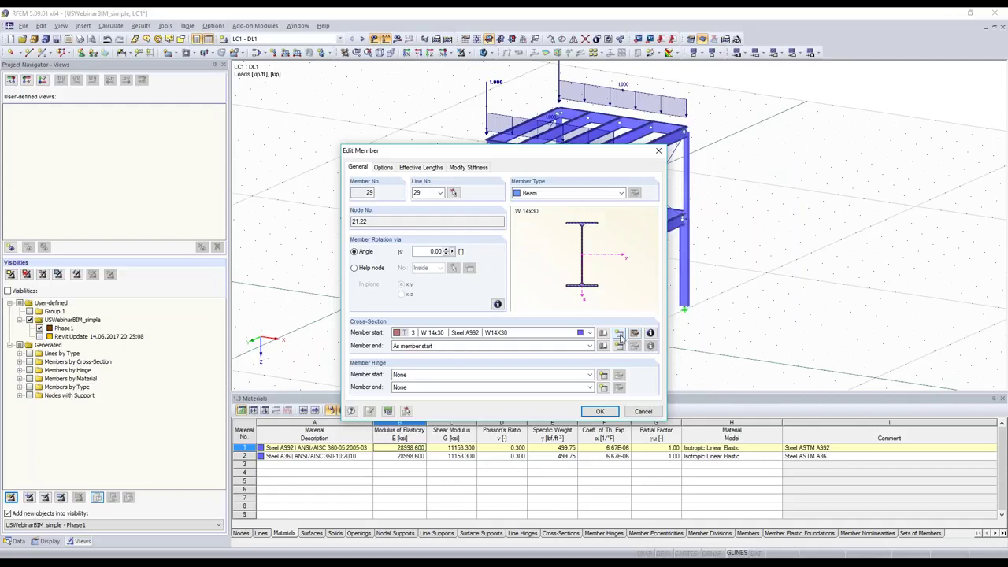
pyautogui.click(619, 333)
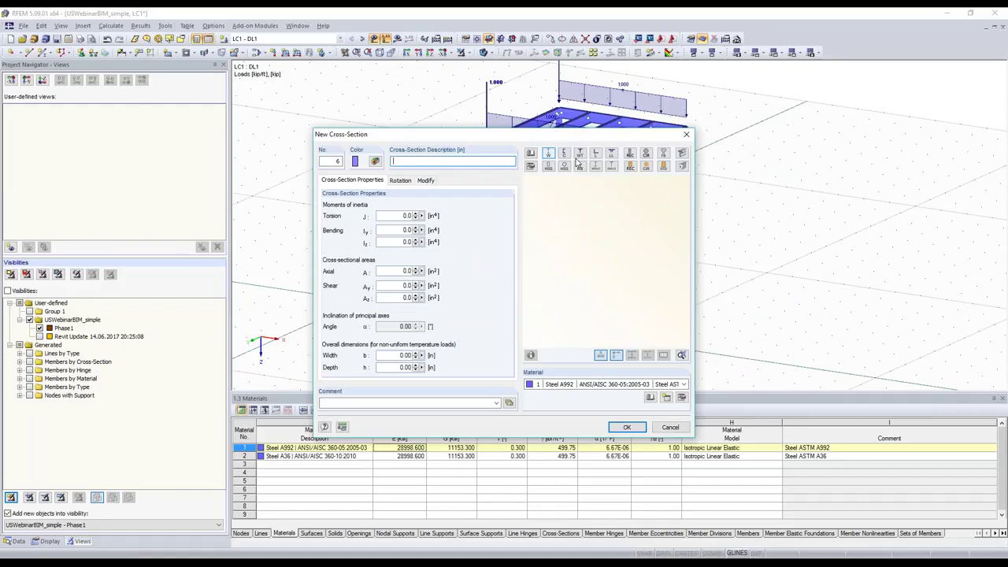
pyautogui.click(578, 161)
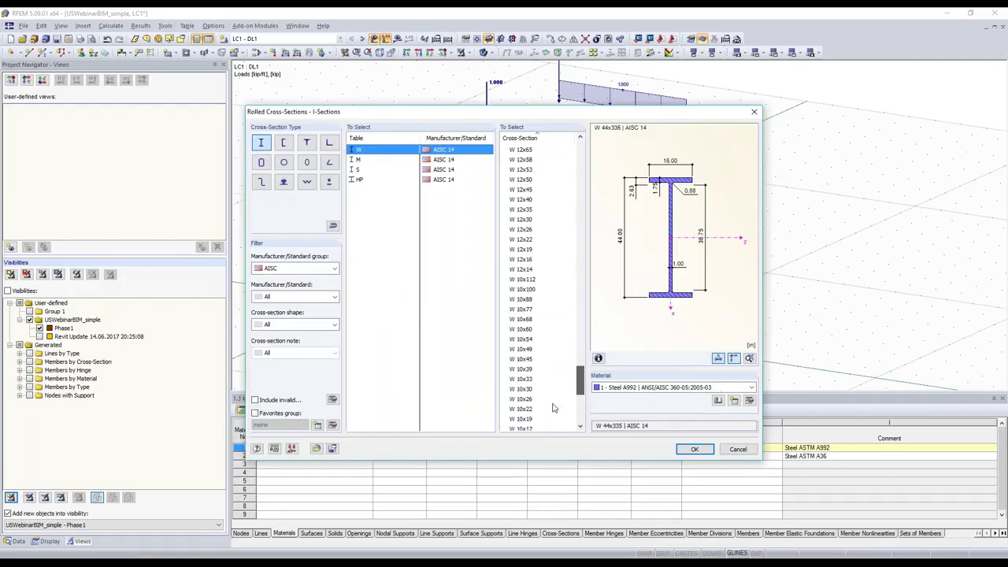
pyautogui.click(543, 389)
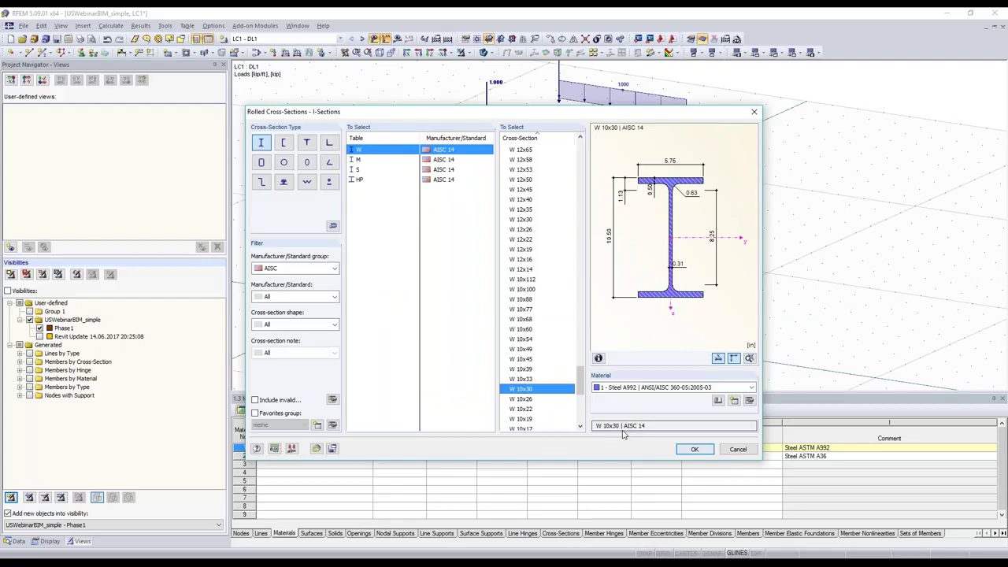
pyautogui.press('Return')
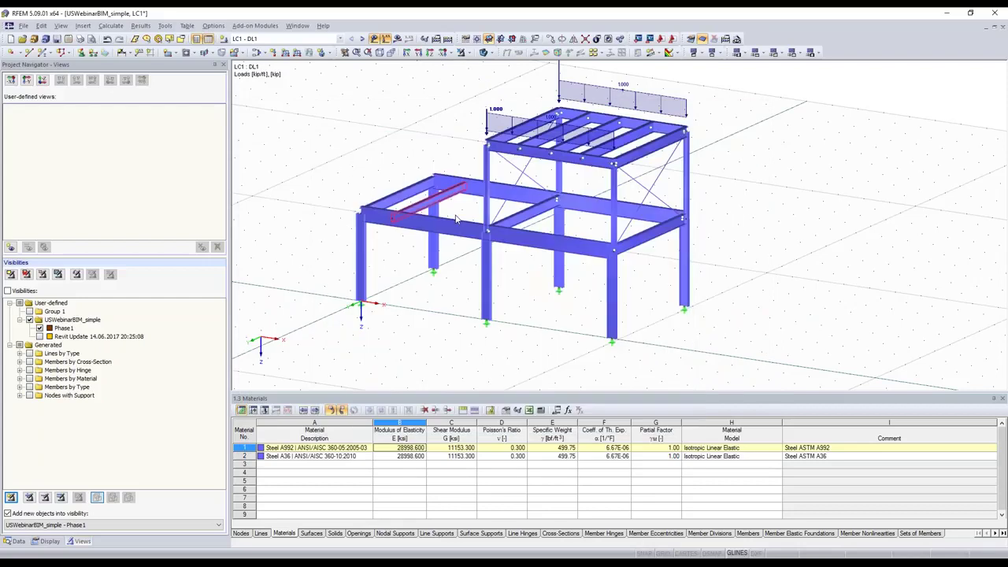
pyautogui.scroll(2, 456, 219)
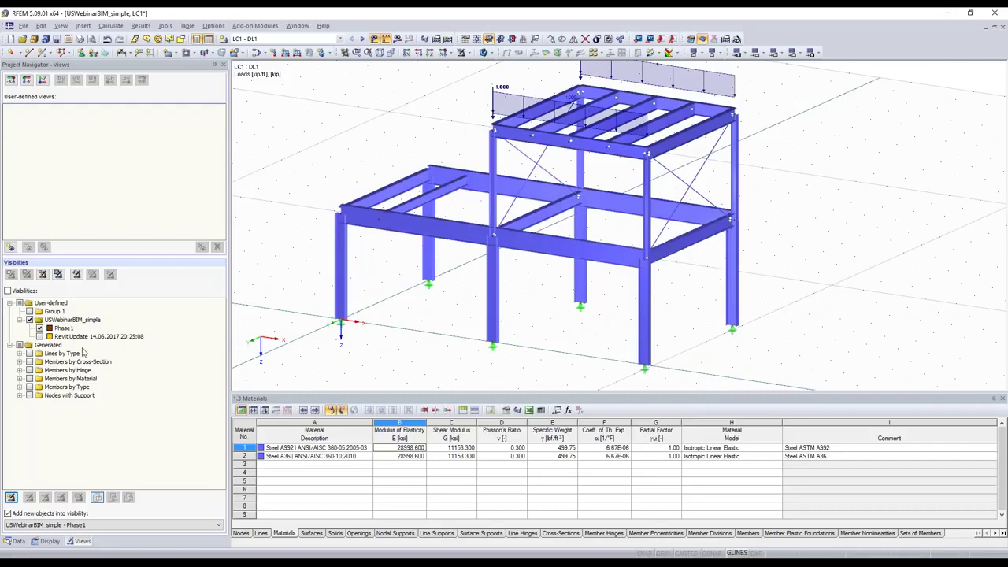
pyautogui.click(423, 203)
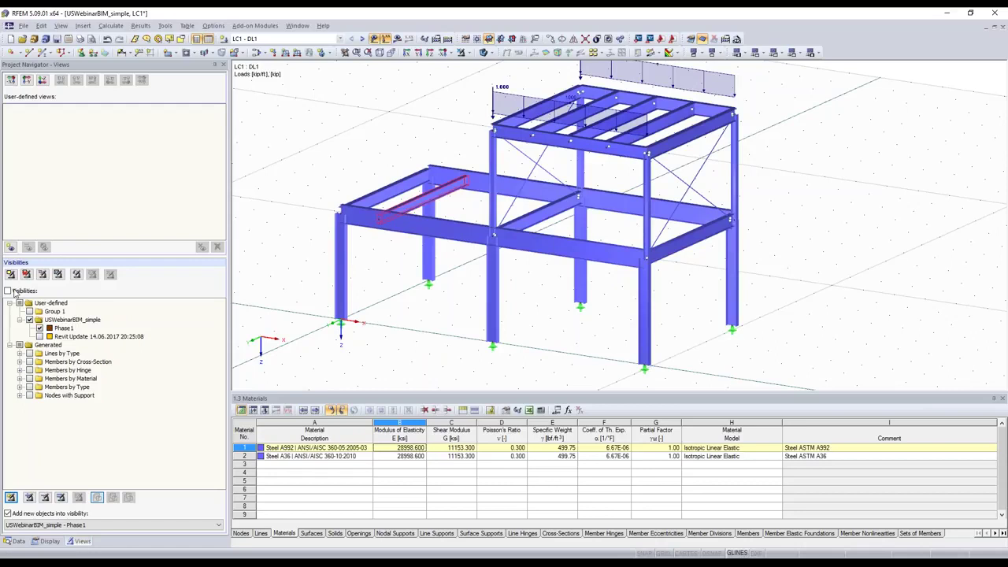
# Redefine the Phase 1 visibility to include the lower-floor beam, then switch to Revit.
pyautogui.click(9, 292)
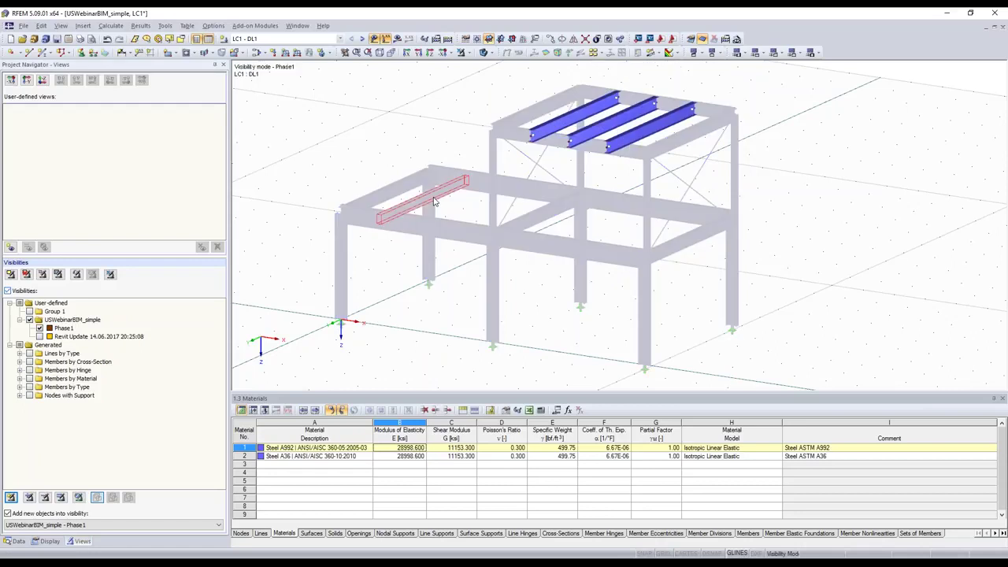
pyautogui.click(462, 56)
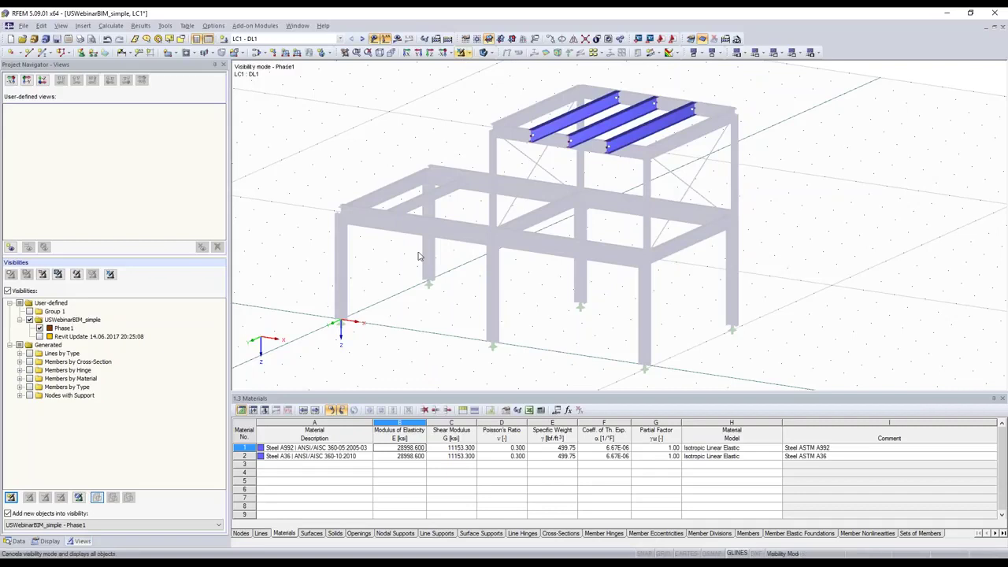
pyautogui.click(429, 218)
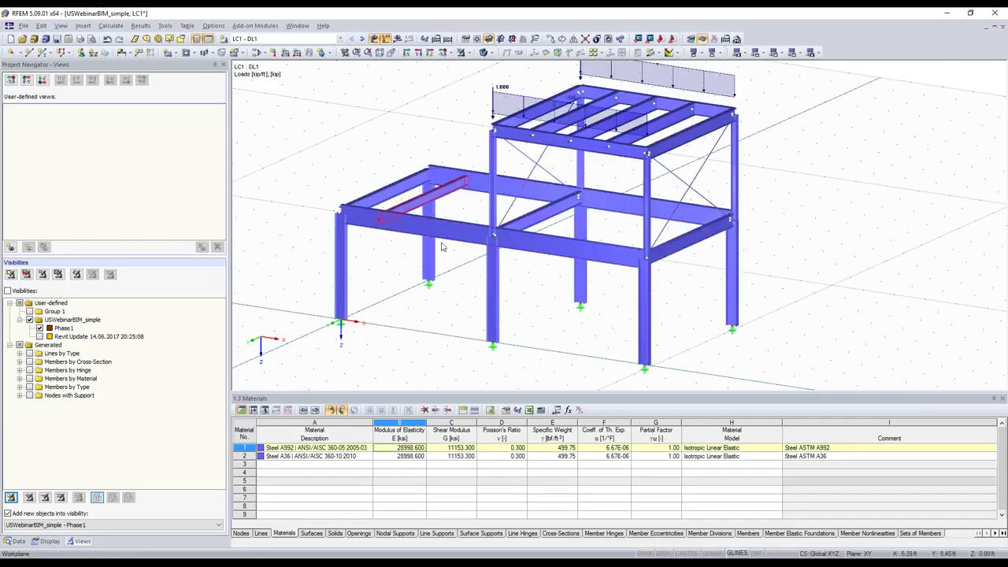
pyautogui.click(64, 328)
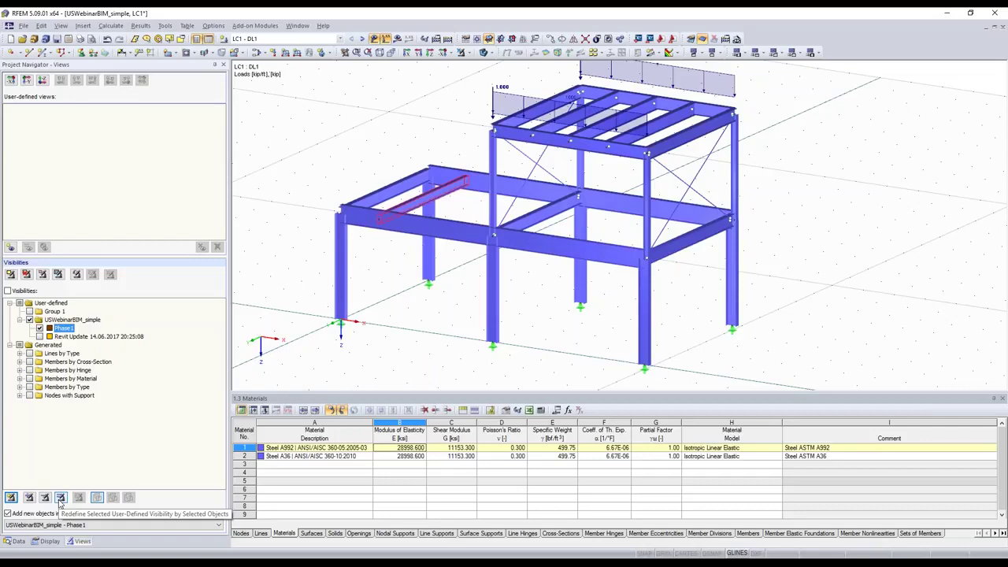
pyautogui.click(30, 501)
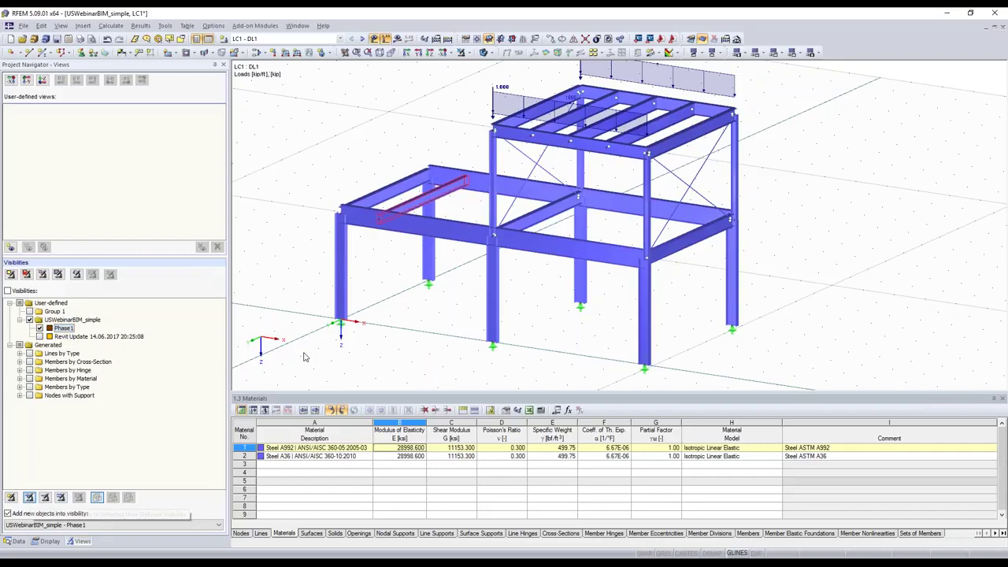
pyautogui.click(305, 357)
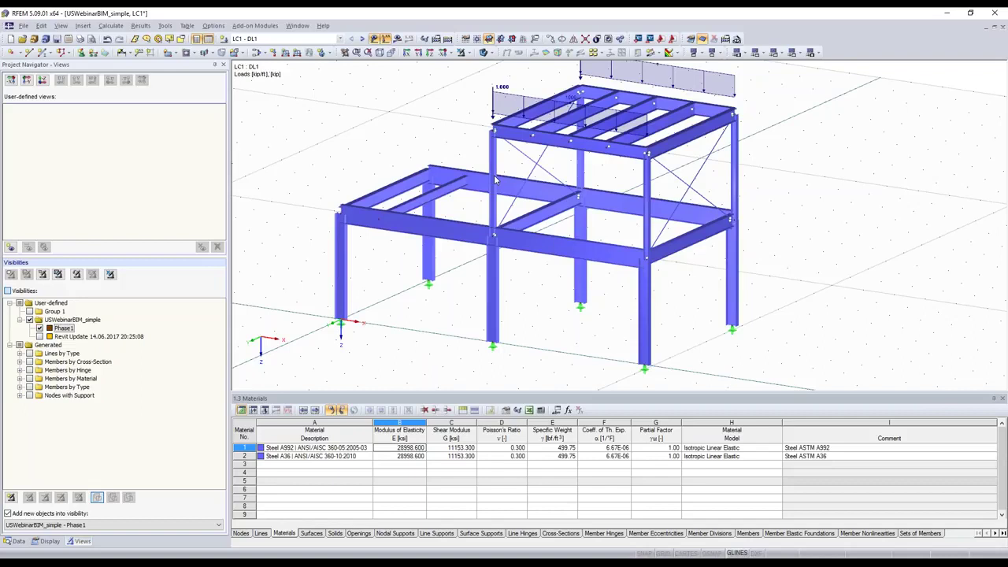
pyautogui.moveTo(495, 237)
pyautogui.keyDown('ctrl'); pyautogui.mouseDown(button='middle')
pyautogui.moveTo(414, 116)
pyautogui.moveTo(575, 334)
pyautogui.mouseUp(button='middle'); pyautogui.keyUp('ctrl')
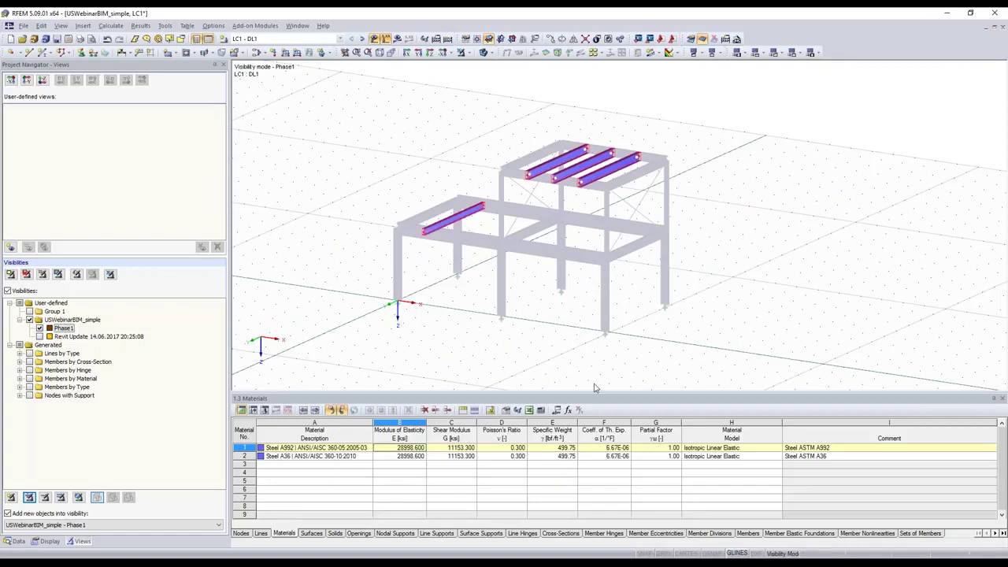
pyautogui.hotkey('alt', 'Tab')
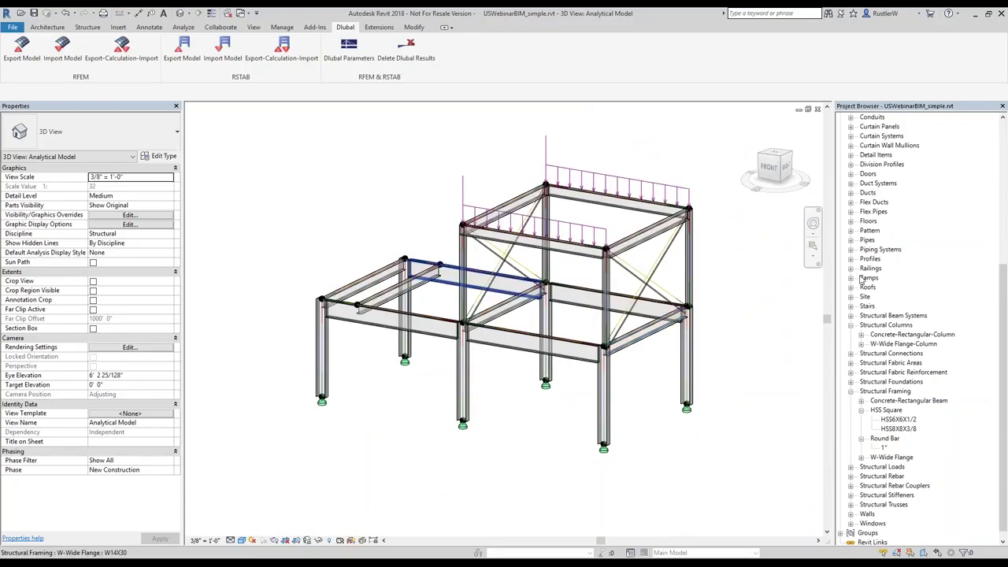
# Duplicate the Analytical Model 3D view and rename the copy 'UPdate 1'.
pyautogui.scroll(1, 862, 281)
pyautogui.scroll(5, 866, 267)
pyautogui.scroll(3, 883, 220)
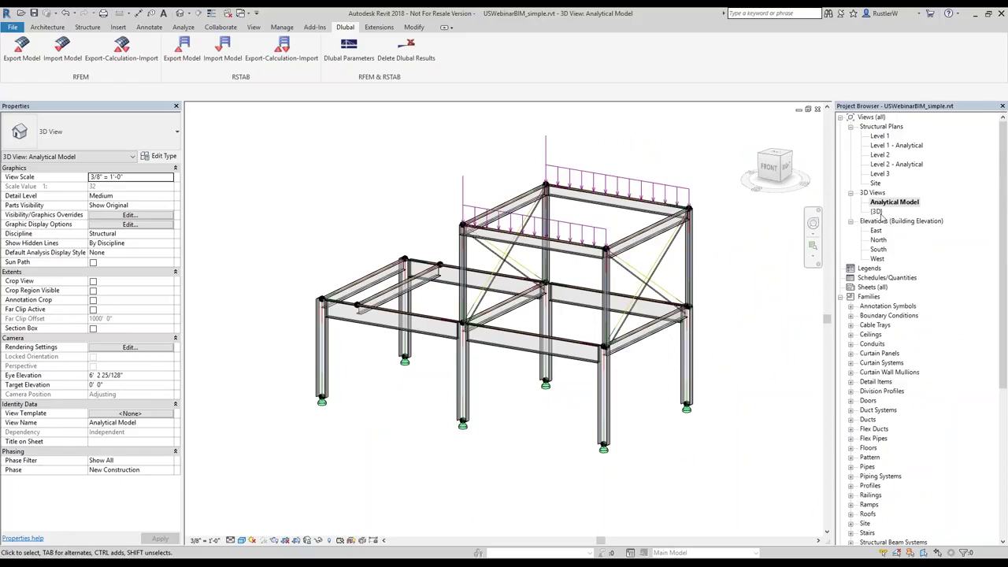
pyautogui.doubleClick(889, 202)
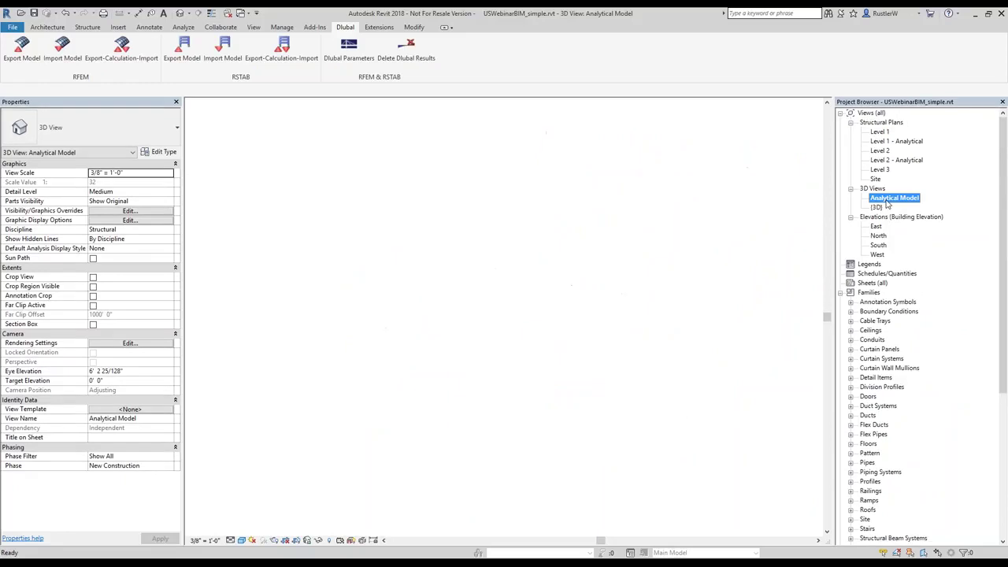
pyautogui.rightClick(888, 202)
pyautogui.moveTo(904, 287)
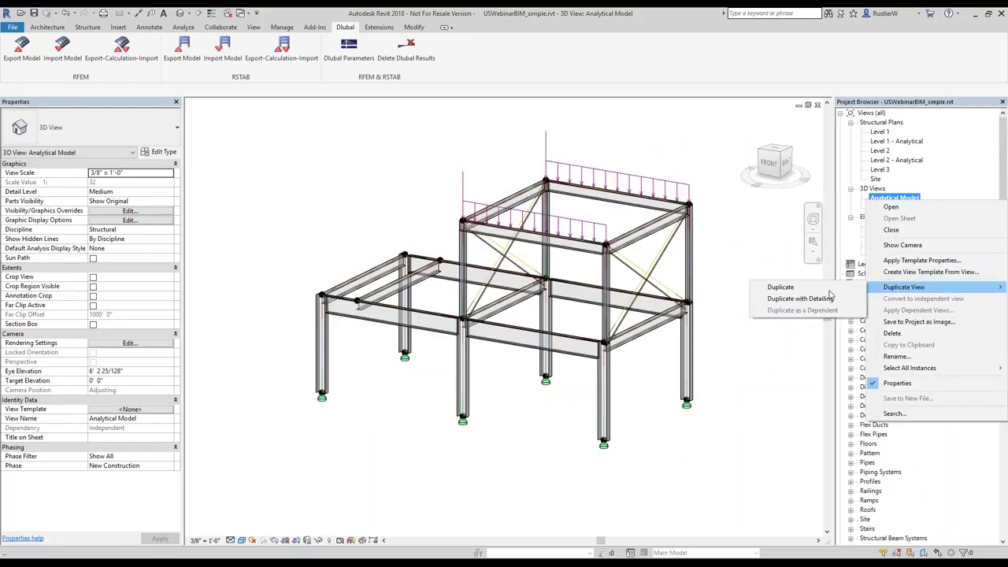
pyautogui.click(830, 297)
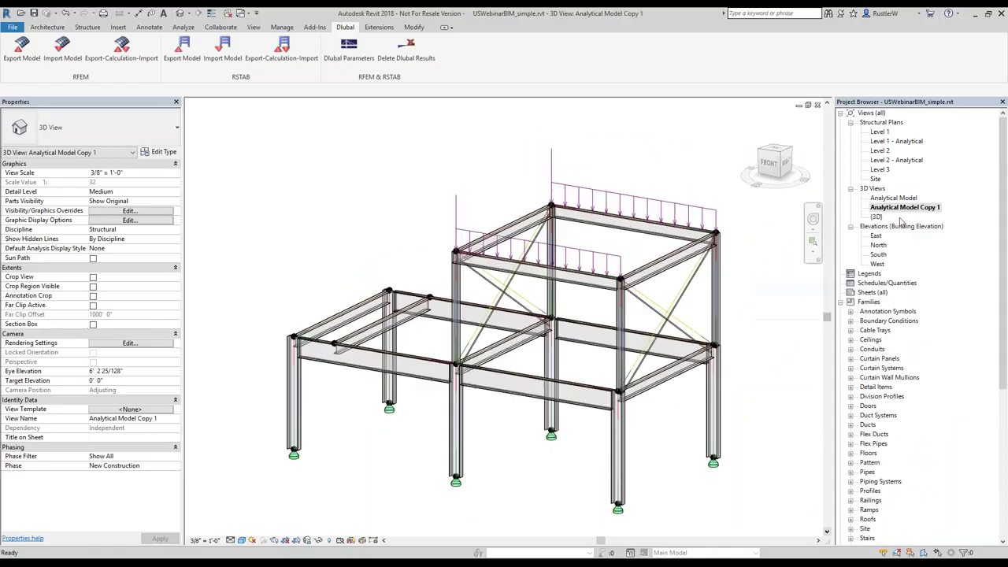
pyautogui.rightClick(903, 209)
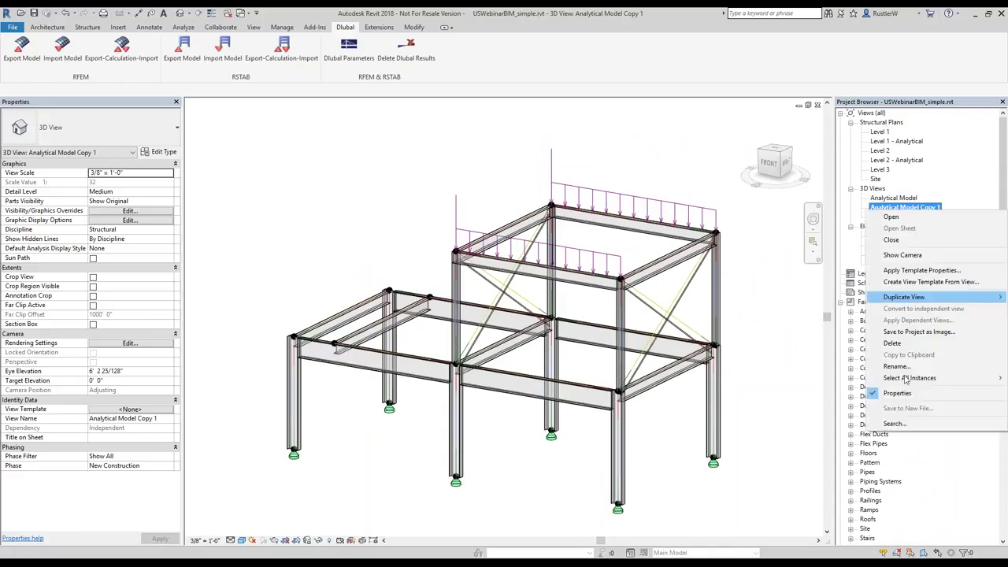
pyautogui.click(903, 369)
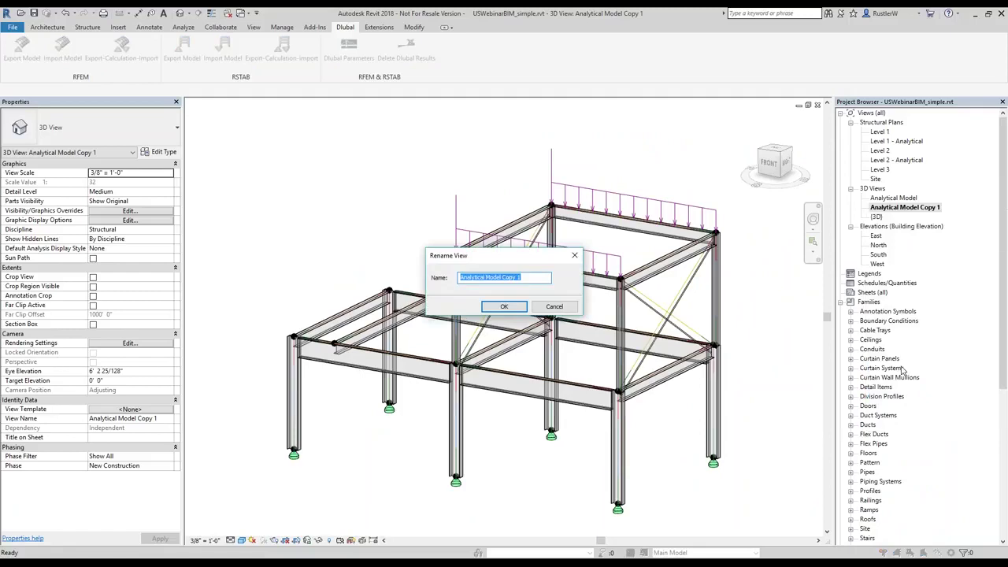
pyautogui.write('UPdate 1')
pyautogui.press('Return')
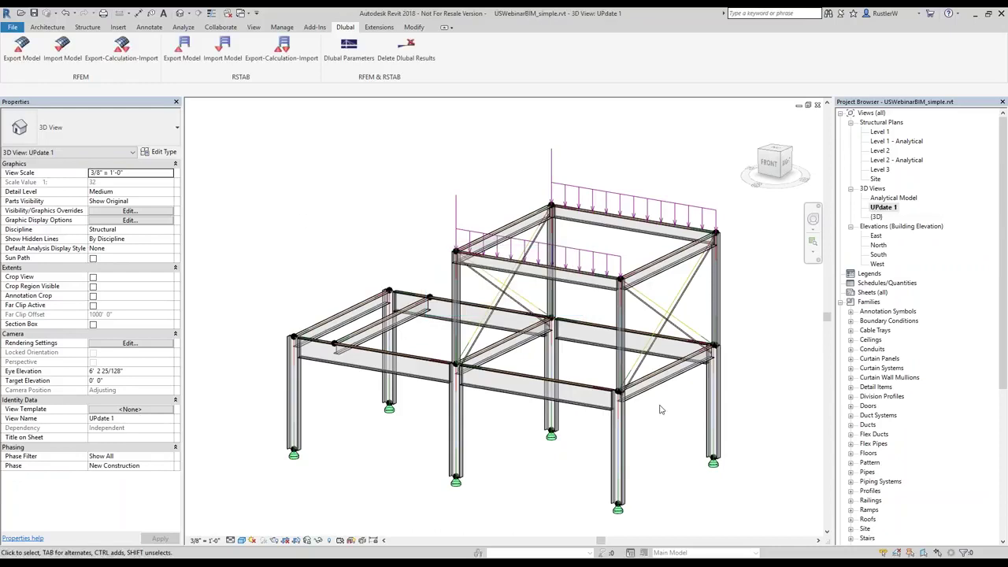
# Hide all frame elements in the UPdate 1 view.
pyautogui.moveTo(661, 409); pyautogui.dragTo(231, 112)
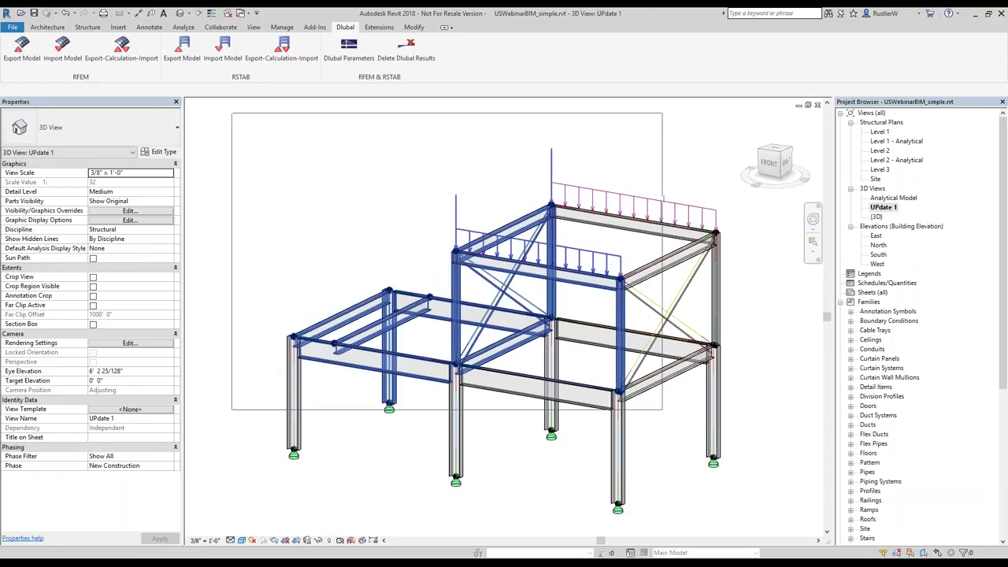
pyautogui.rightClick(716, 122)
pyautogui.moveTo(753, 198)
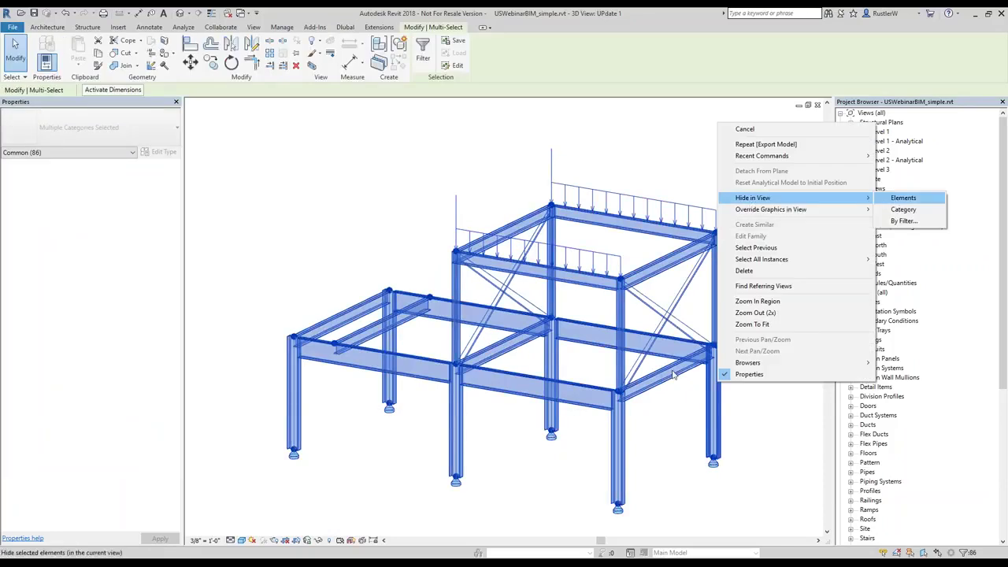
pyautogui.press('Return')
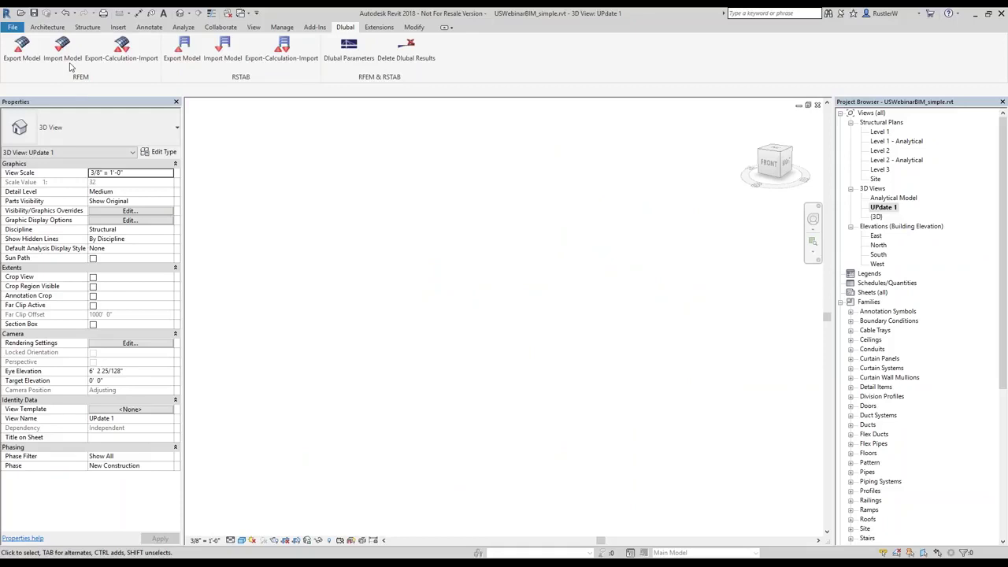
# Import only selected RFEM objects without removing absent members, then close the import report.
pyautogui.click(65, 55)
pyautogui.click(63, 67)
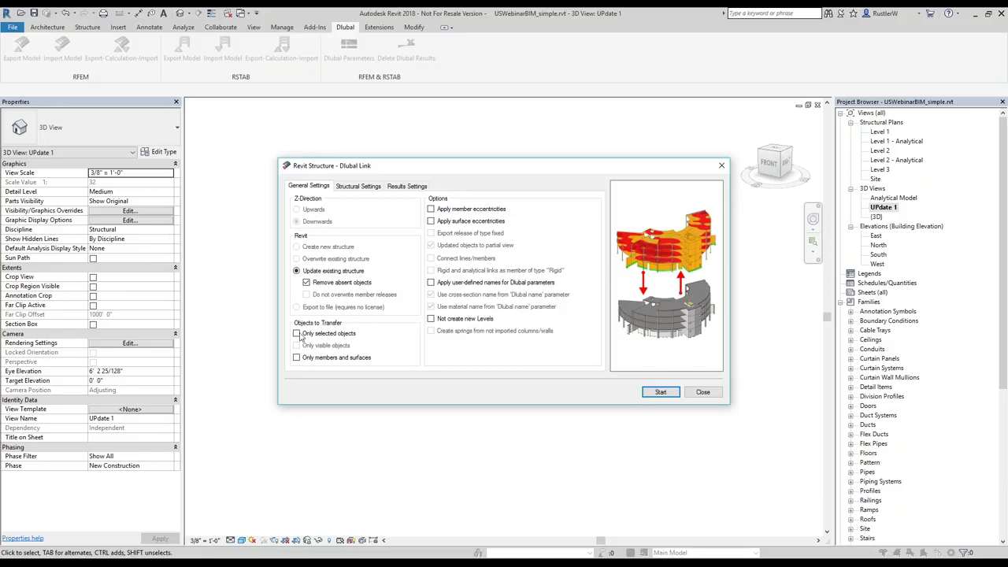
pyautogui.click(297, 334)
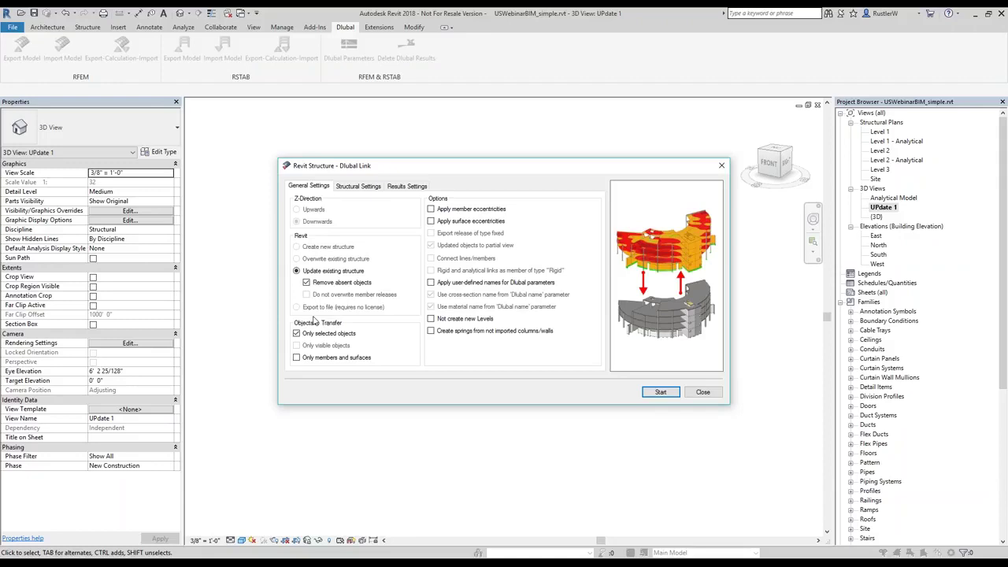
pyautogui.click(306, 282)
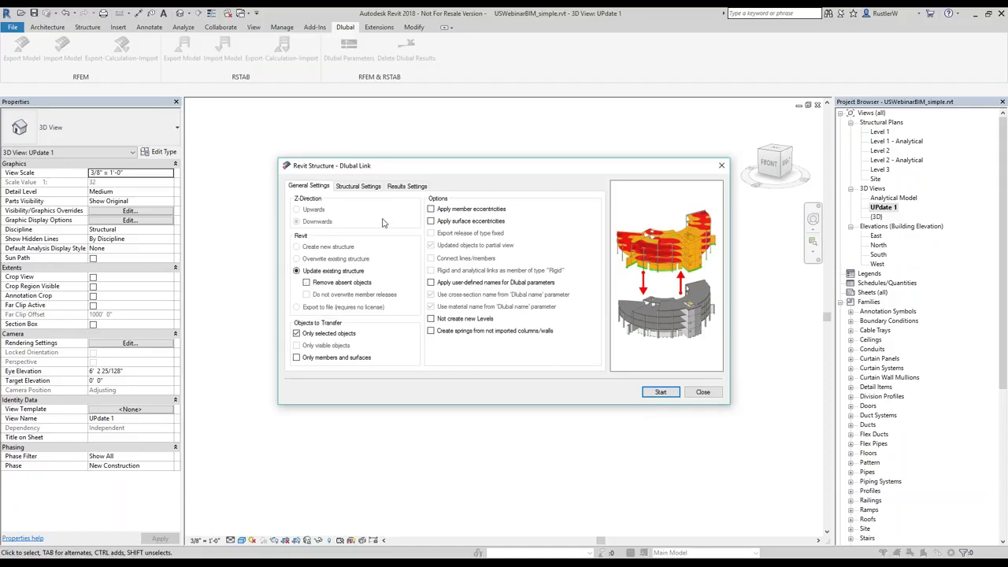
pyautogui.click(359, 187)
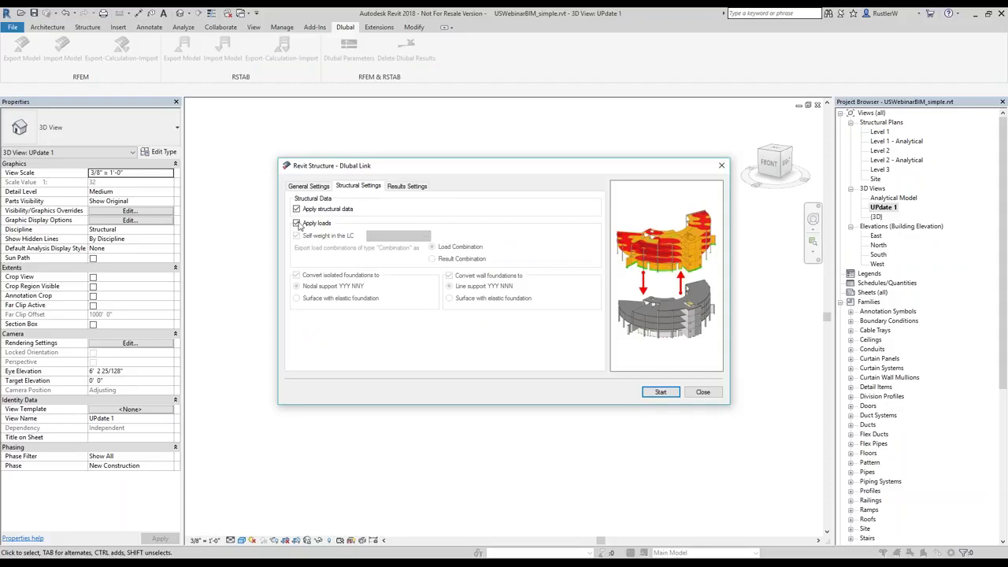
pyautogui.click(662, 393)
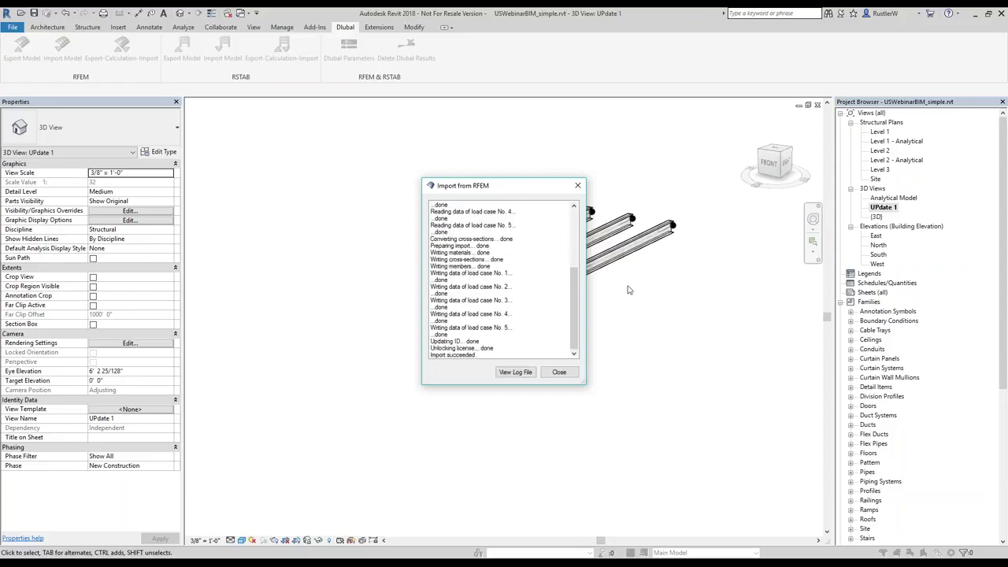
pyautogui.press('Escape')
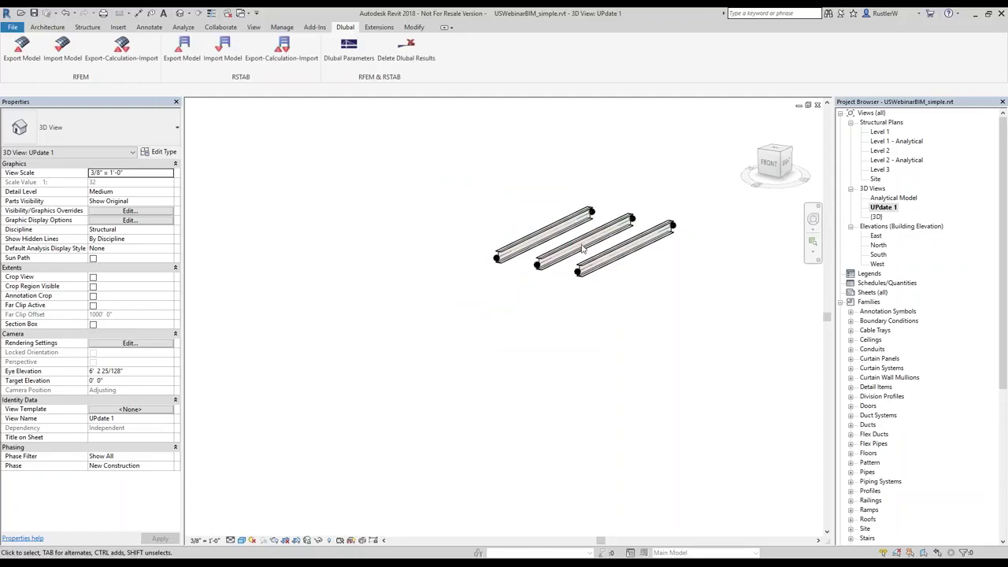
# Open the Analytical Model 3D view and inspect the lower W10X30 girder and roof.
pyautogui.click(583, 249)
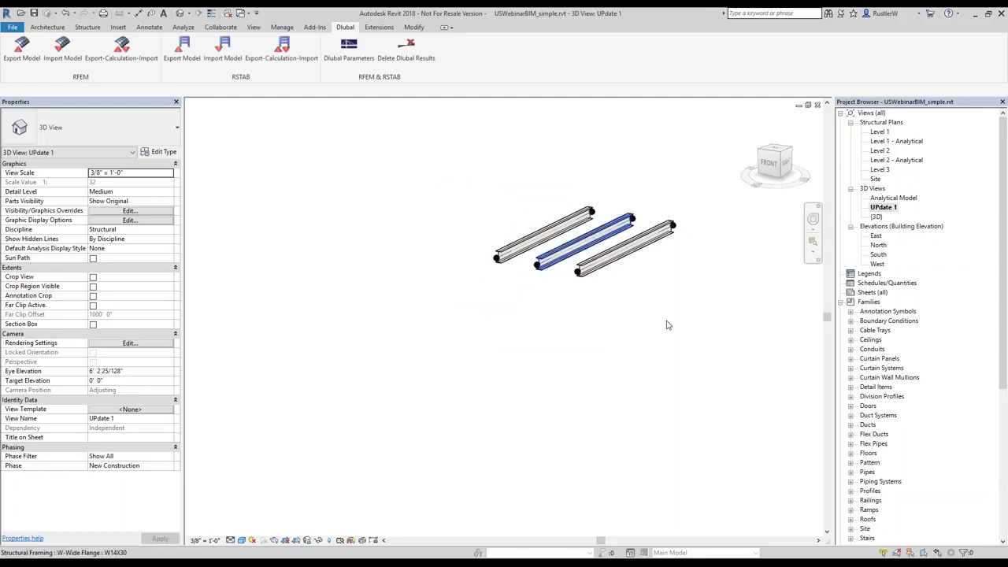
pyautogui.doubleClick(884, 198)
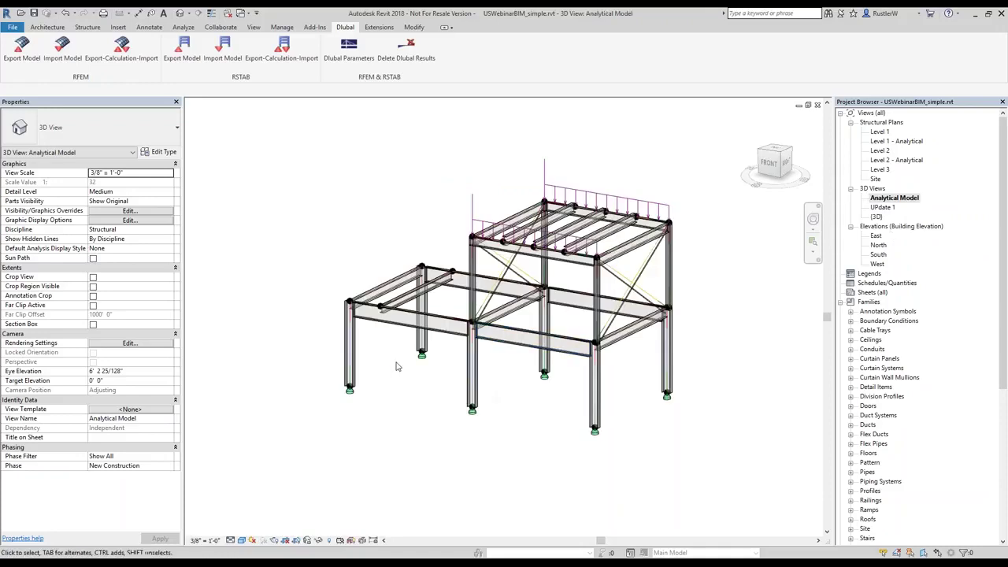
pyautogui.keyDown('shift'); pyautogui.moveTo(397, 367); pyautogui.dragTo(396, 296, button='middle'); pyautogui.keyUp('shift')
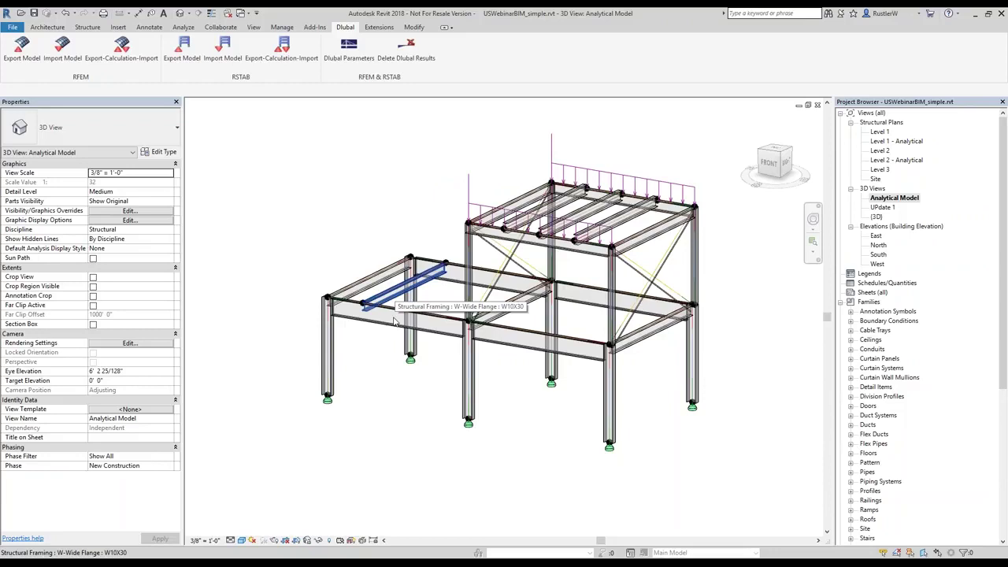
pyautogui.click(393, 312)
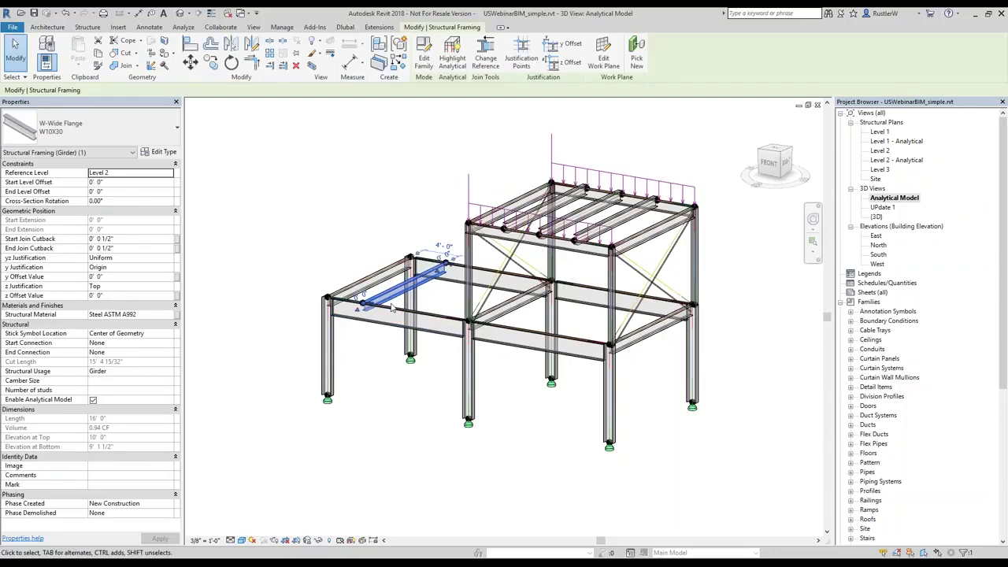
pyautogui.press('Escape')
pyautogui.scroll(3, 392, 312)
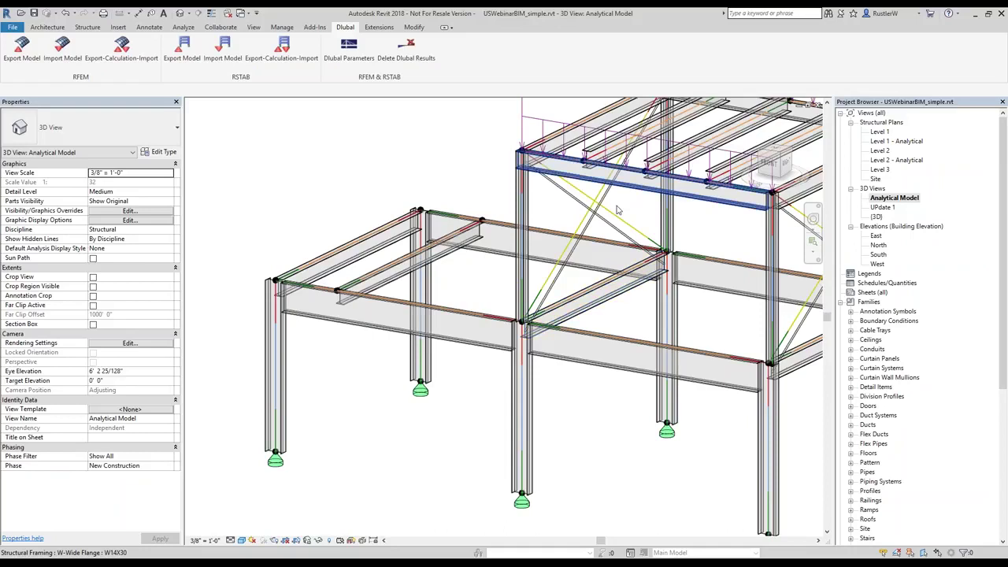
pyautogui.keyDown('shift'); pyautogui.moveTo(618, 211); pyautogui.dragTo(723, 228, button='middle'); pyautogui.keyUp('shift')
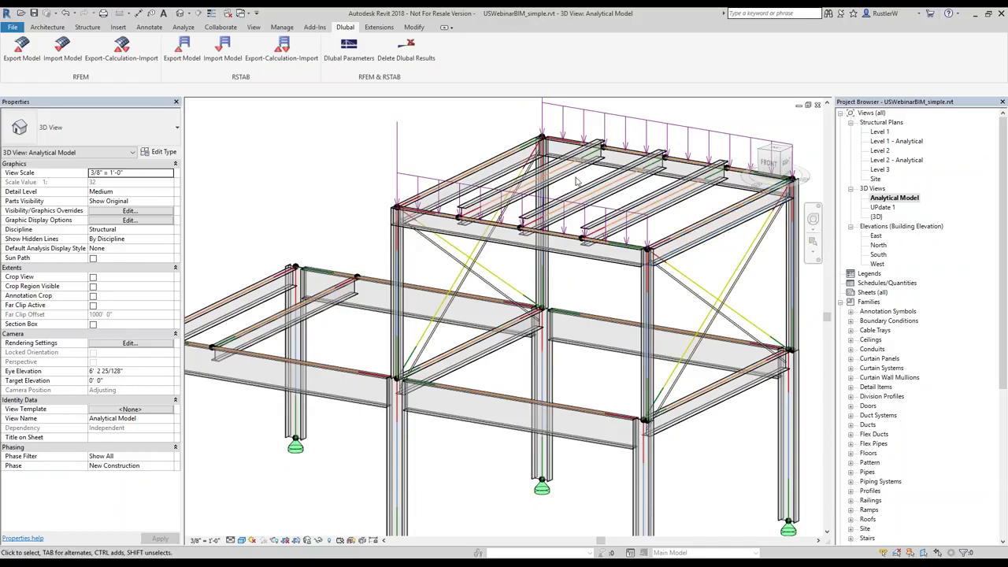
# Set z Justification to Top for the three copied W14X30 roof beams.
pyautogui.click(606, 209)
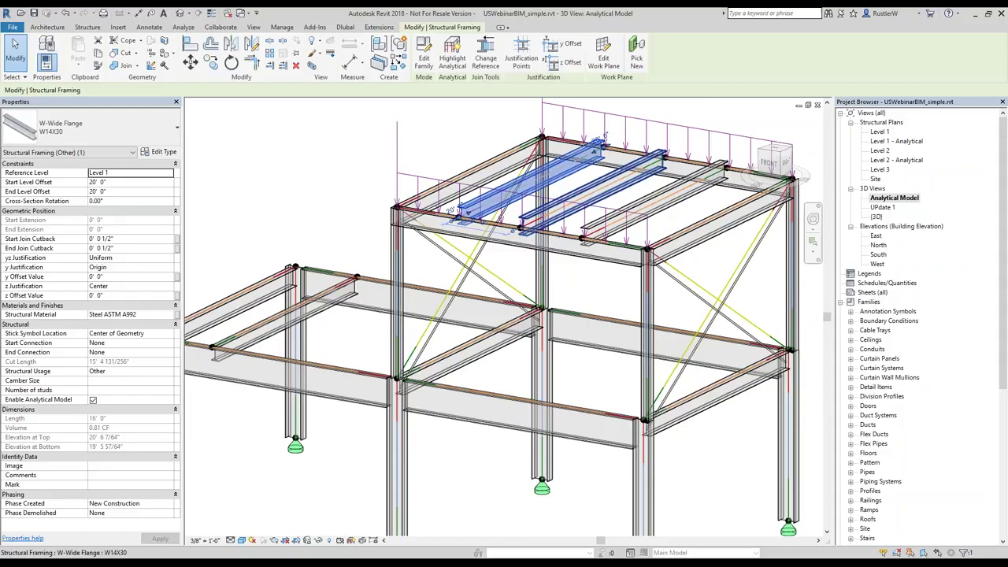
pyautogui.keyDown('ctrl'); pyautogui.click(603, 141); pyautogui.keyUp('ctrl')
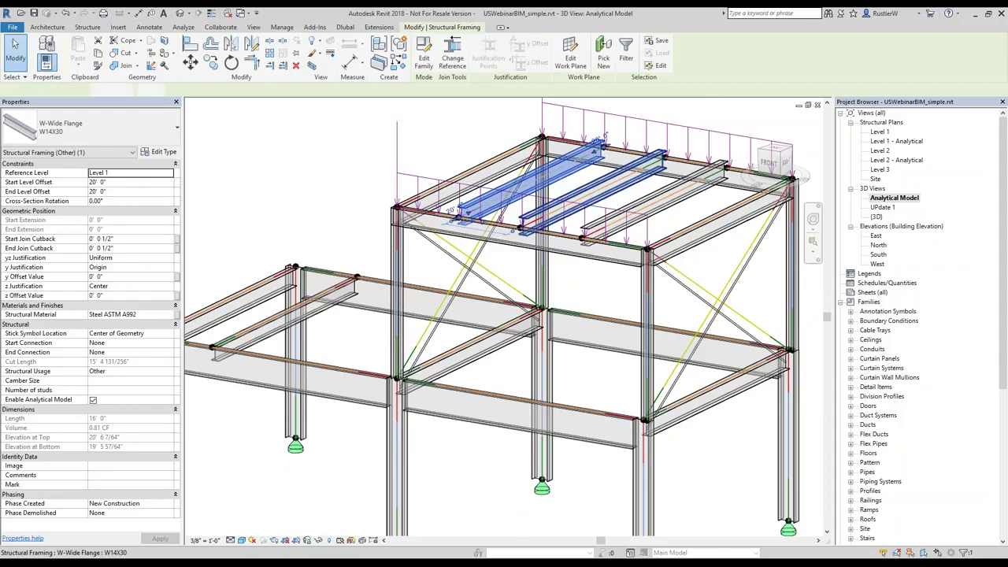
pyautogui.keyDown('ctrl'); pyautogui.click(604, 142); pyautogui.keyUp('ctrl')
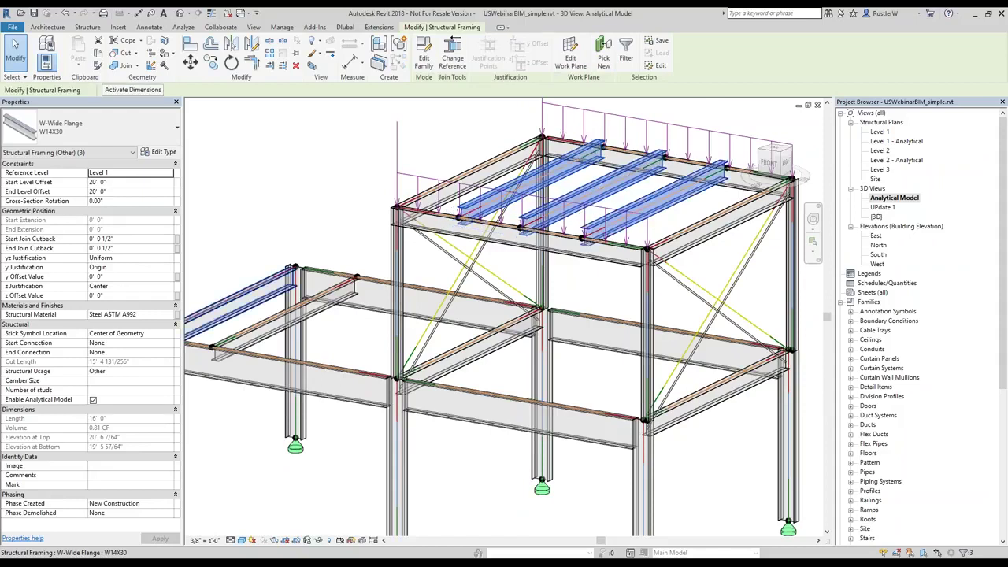
pyautogui.click(126, 290)
pyautogui.click(118, 299)
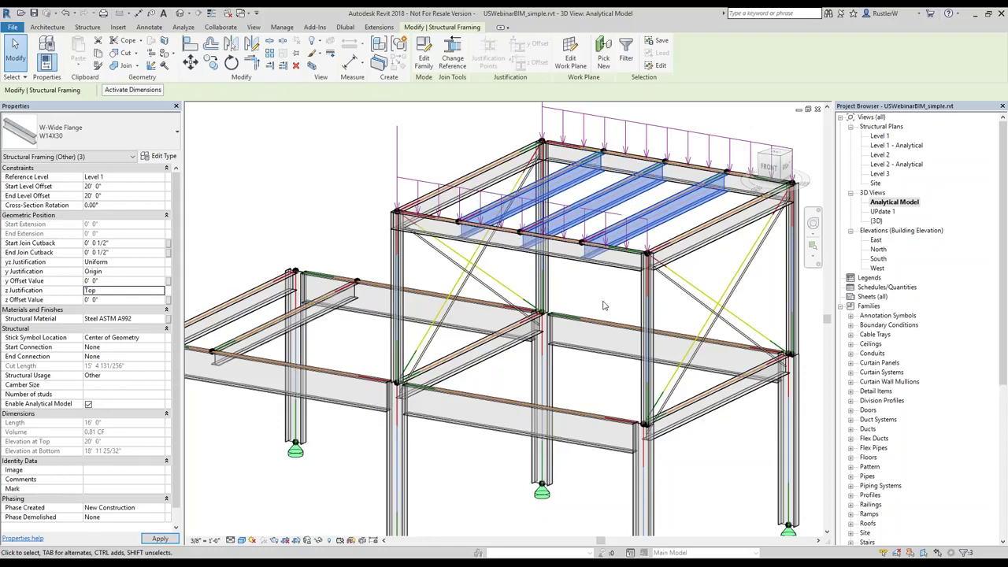
pyautogui.moveTo(331, 271); pyautogui.dragTo(404, 226, button='middle')
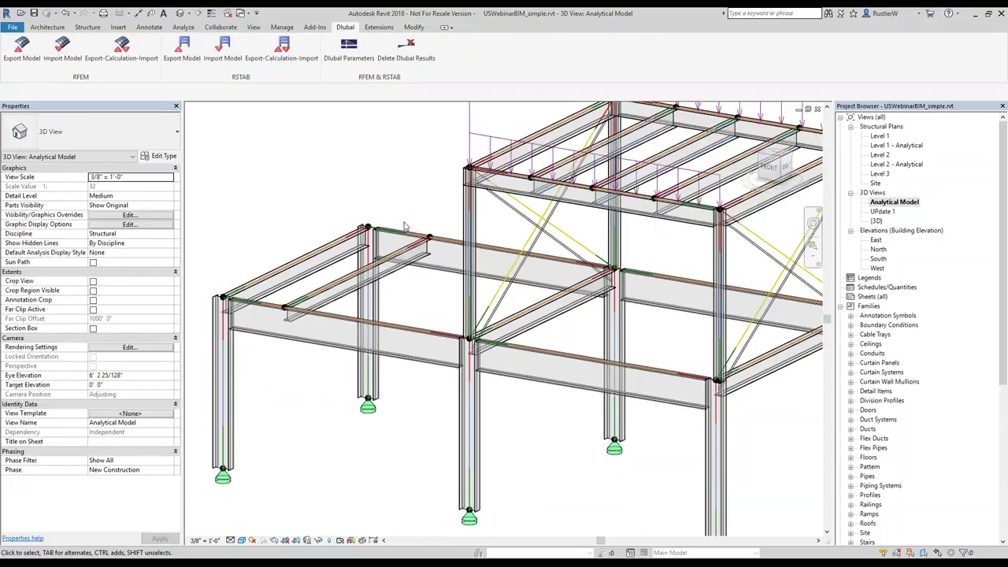
pyautogui.scroll(2, 405, 319)
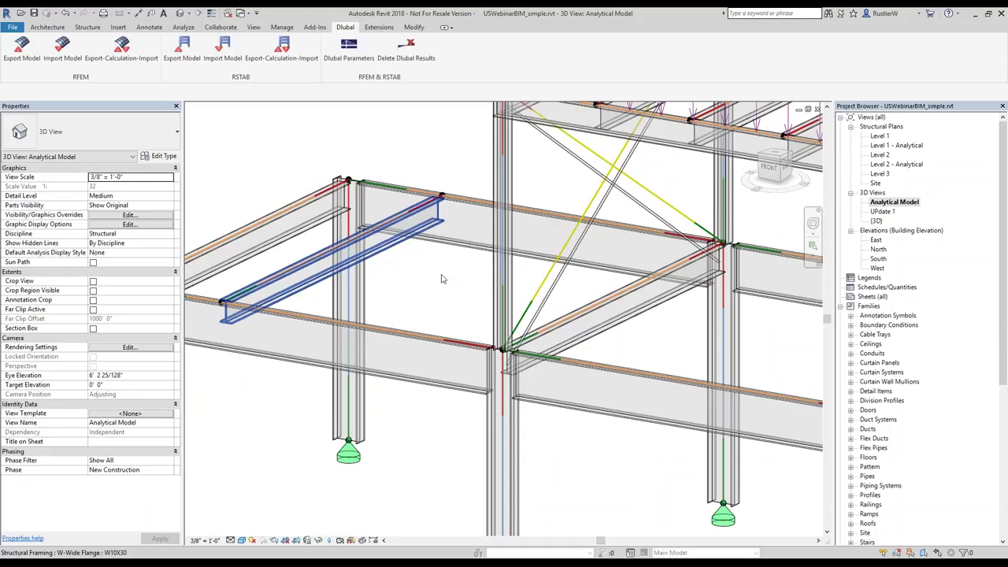
pyautogui.scroll(-2, 442, 278)
pyautogui.scroll(-2, 438, 284)
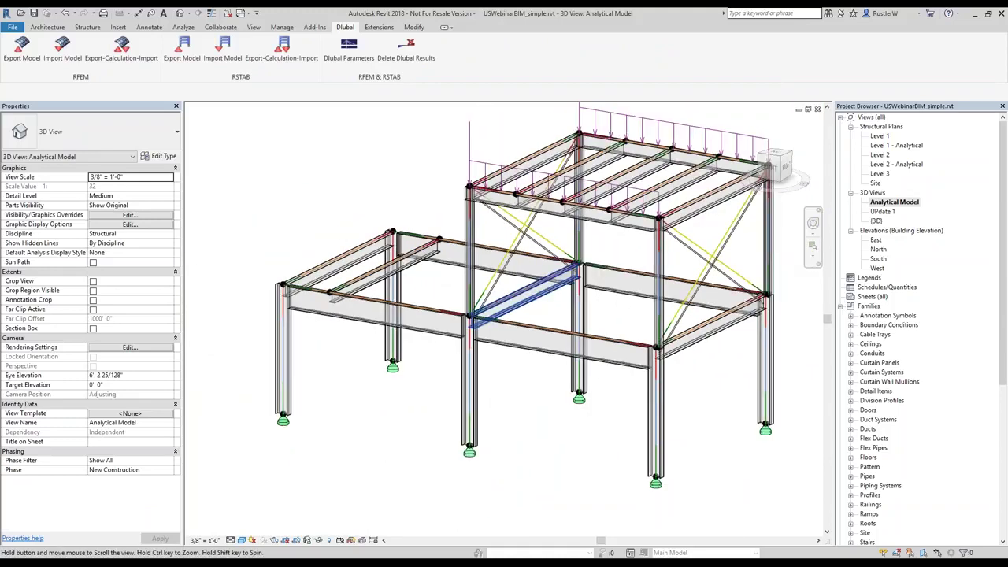
pyautogui.scroll(-1, 459, 337)
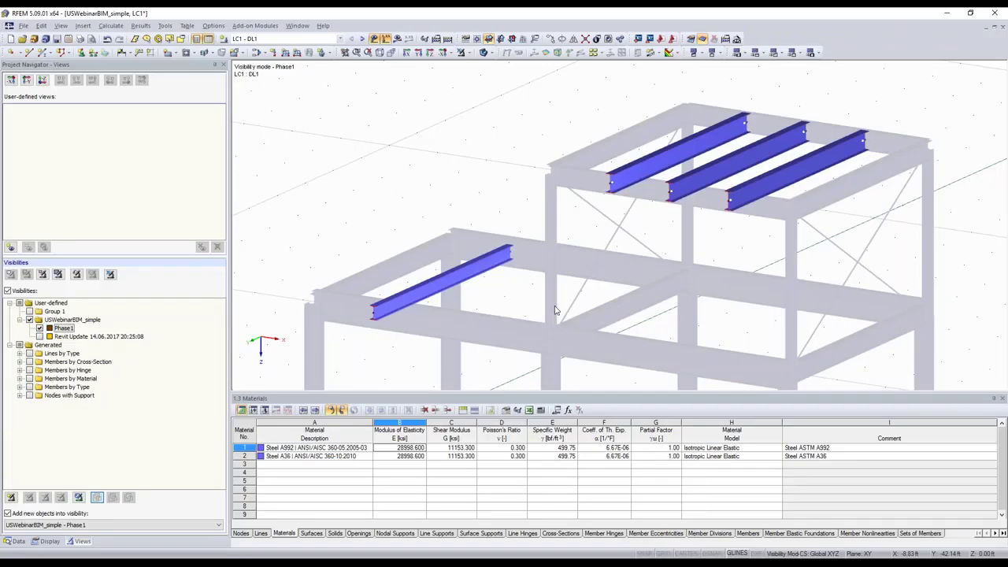
# Show the whole model, calculate load case LC1 and switch to wireframe display.
pyautogui.scroll(-2, 555, 310)
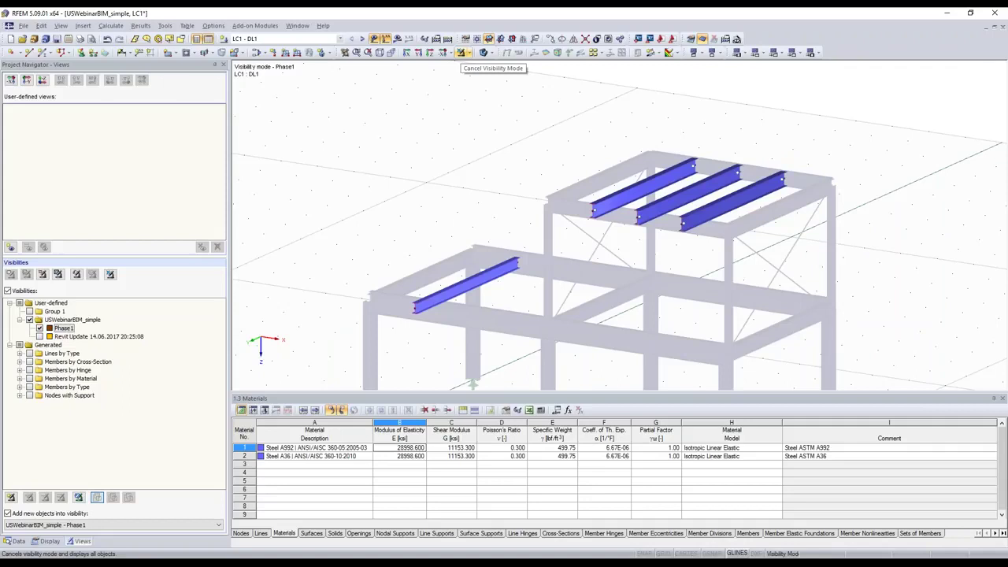
pyautogui.click(461, 52)
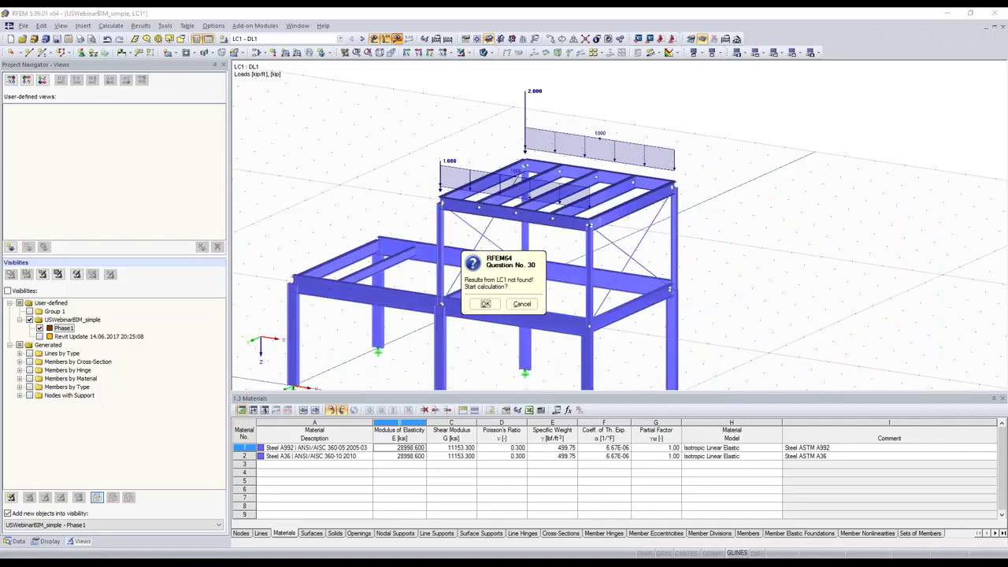
pyautogui.press('Return')
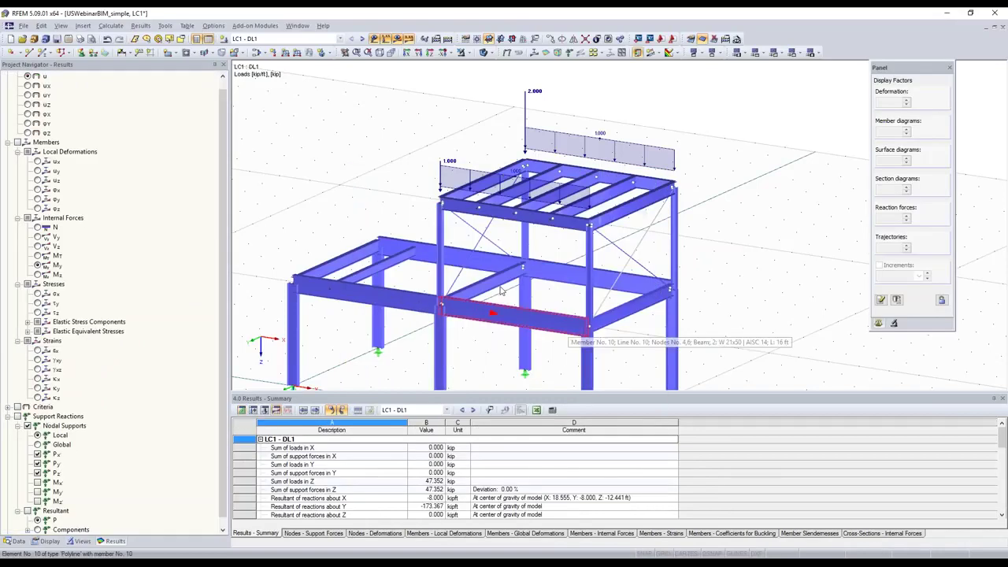
pyautogui.scroll(-2, 576, 169)
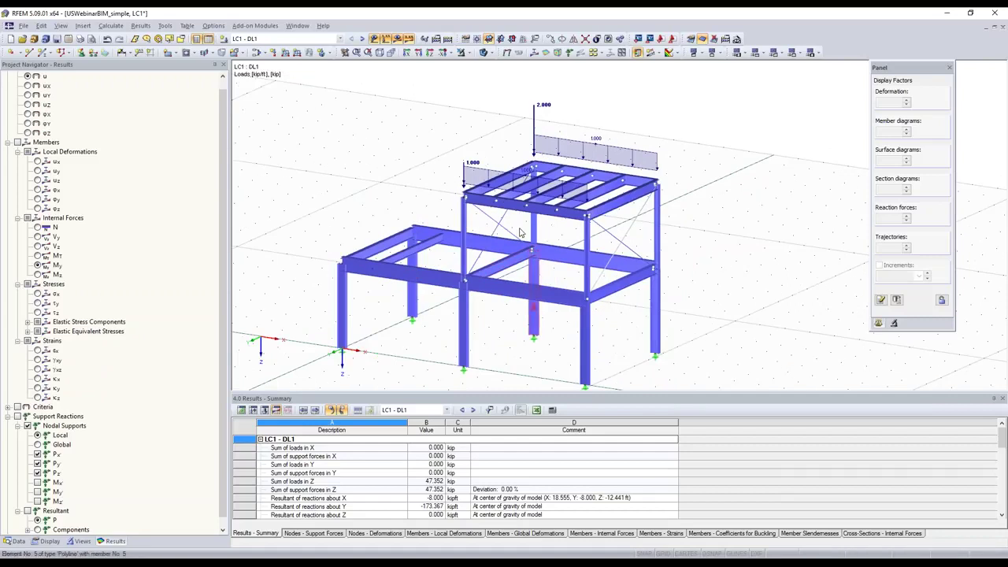
pyautogui.press('F8')
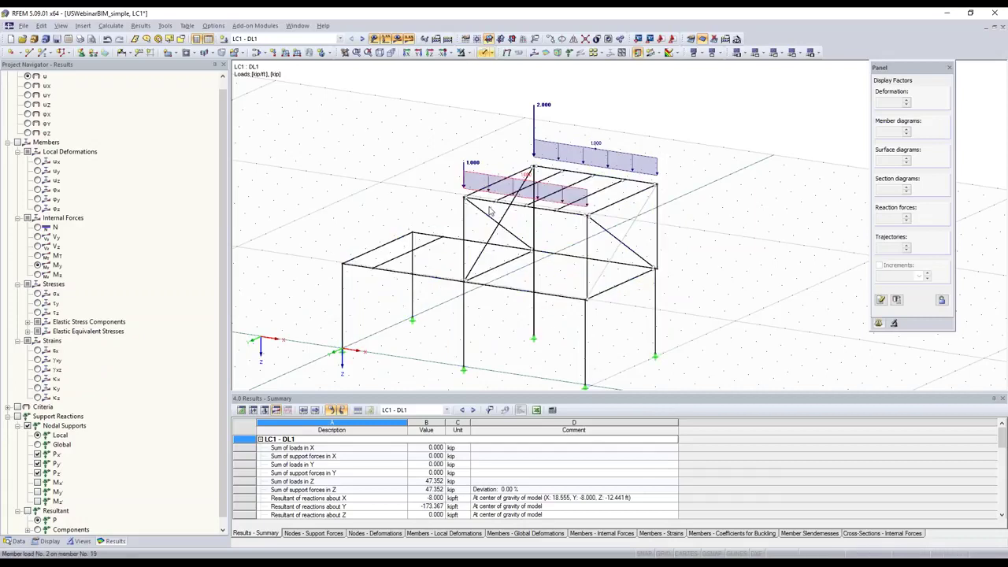
# Close the USWebinarBIM_simple model in RFEM, answering the save prompt with No.
pyautogui.scroll(2, 512, 228)
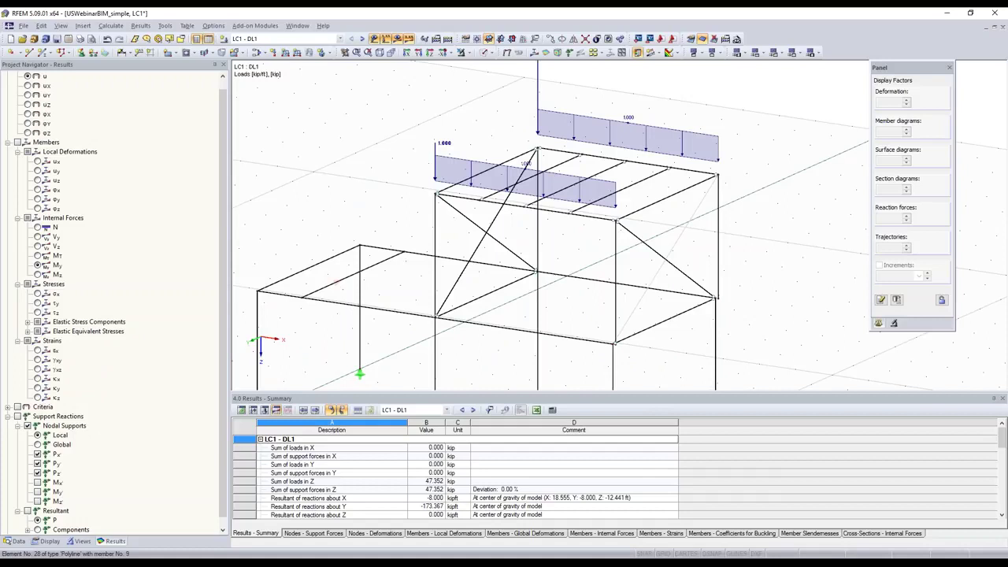
pyautogui.scroll(-2, 551, 229)
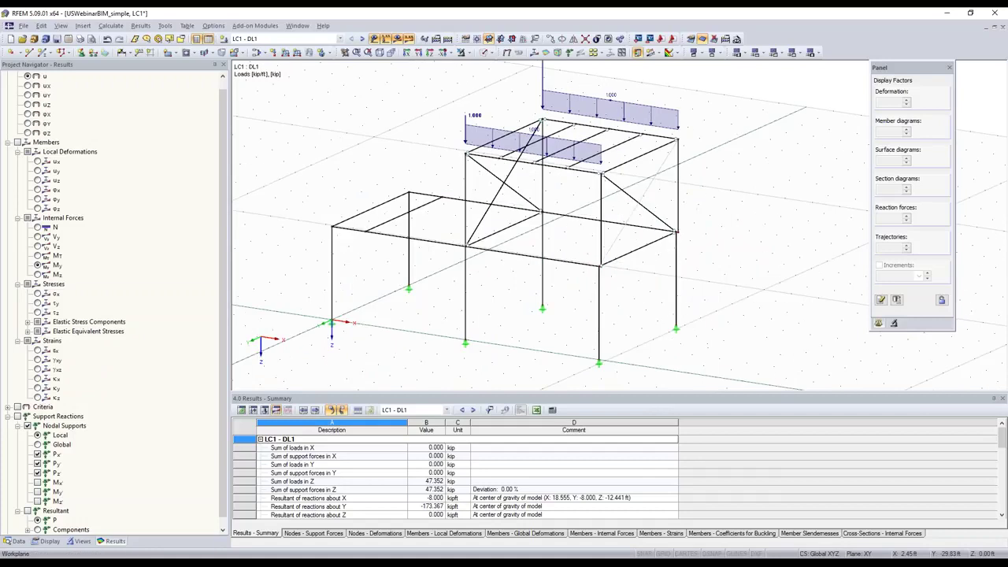
pyautogui.scroll(-1, 494, 260)
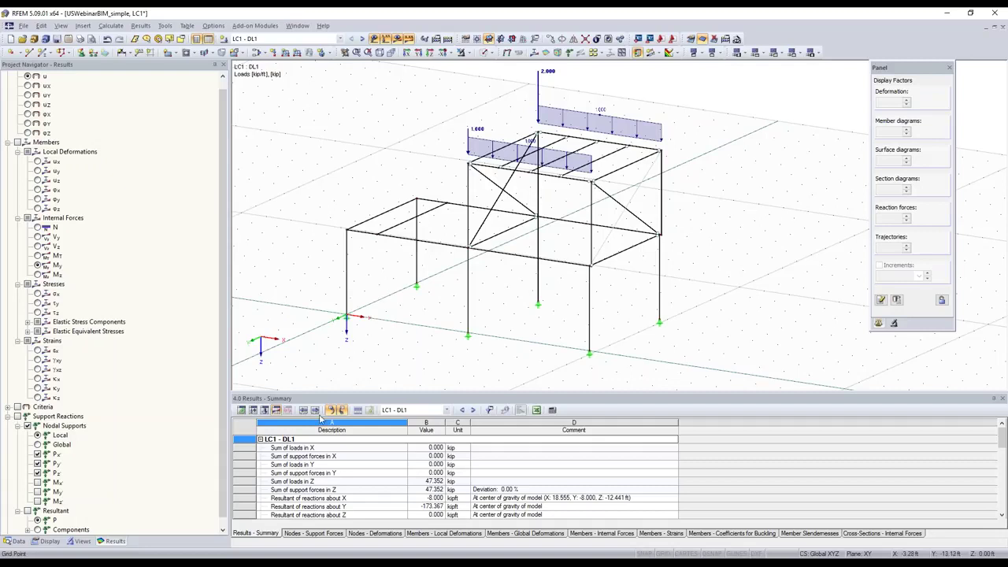
pyautogui.click(1002, 28)
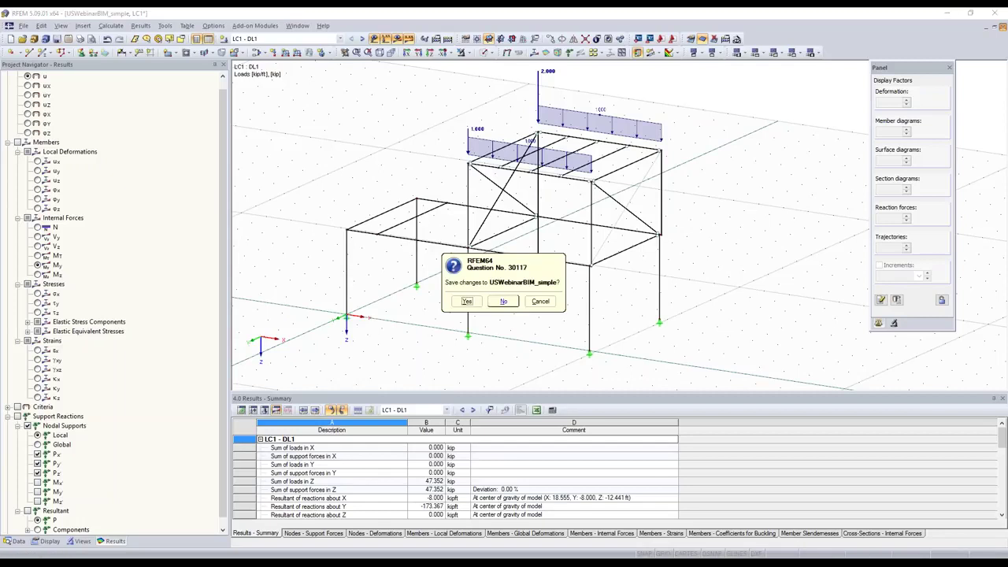
pyautogui.press('n')
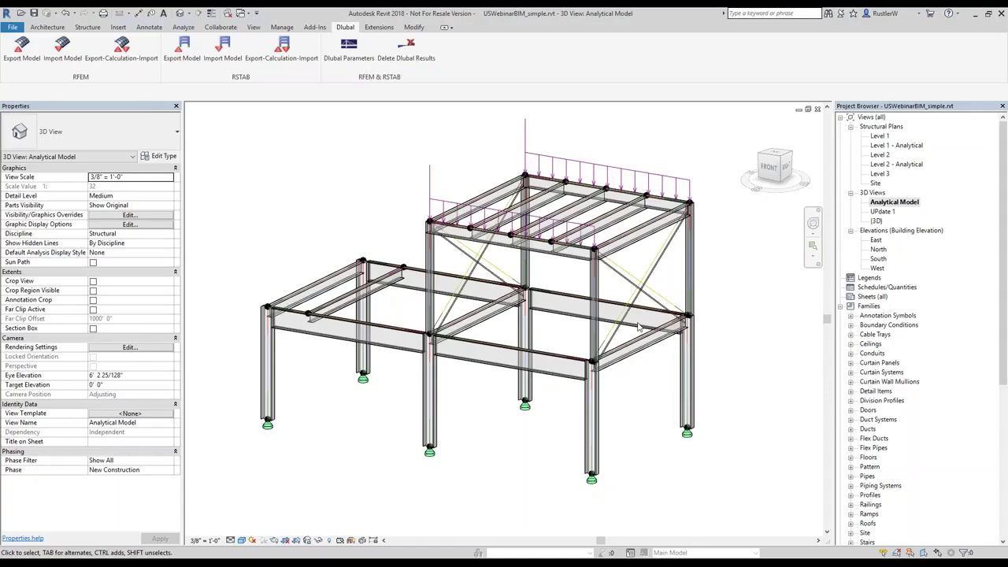
# Close the Analytical Model, UPdate 1 and {3D} views and answer the save prompt.
pyautogui.click(817, 109)
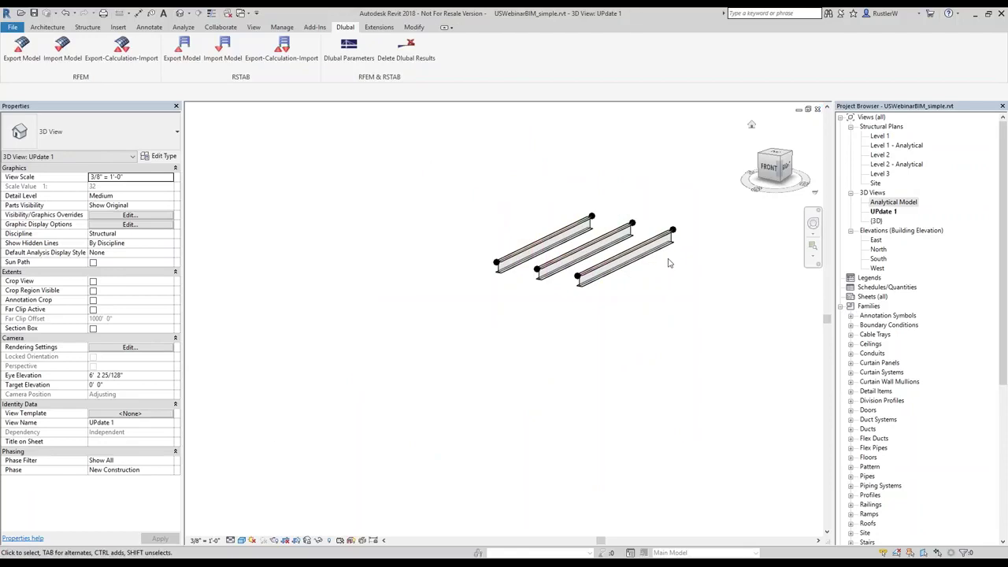
pyautogui.click(818, 109)
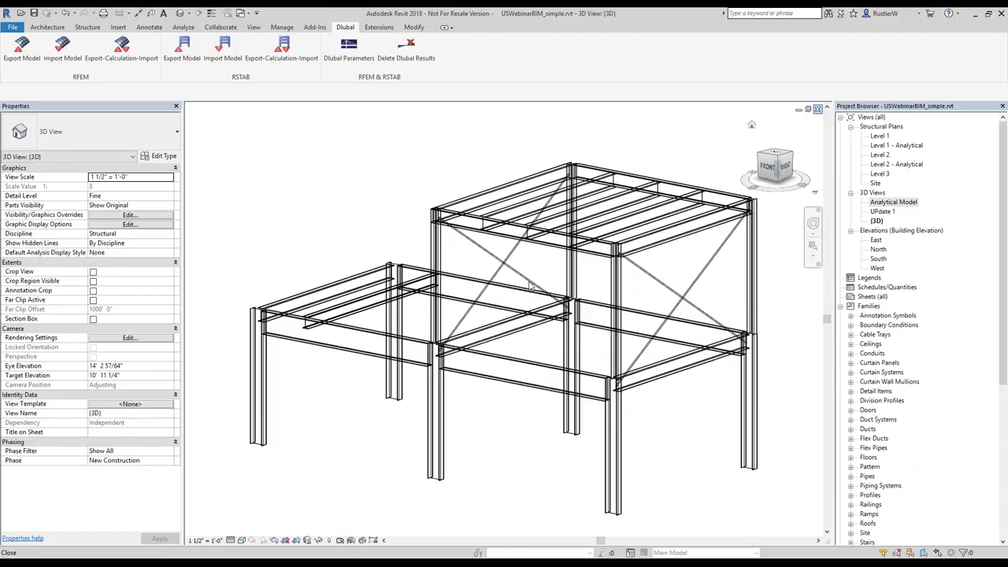
pyautogui.click(818, 109)
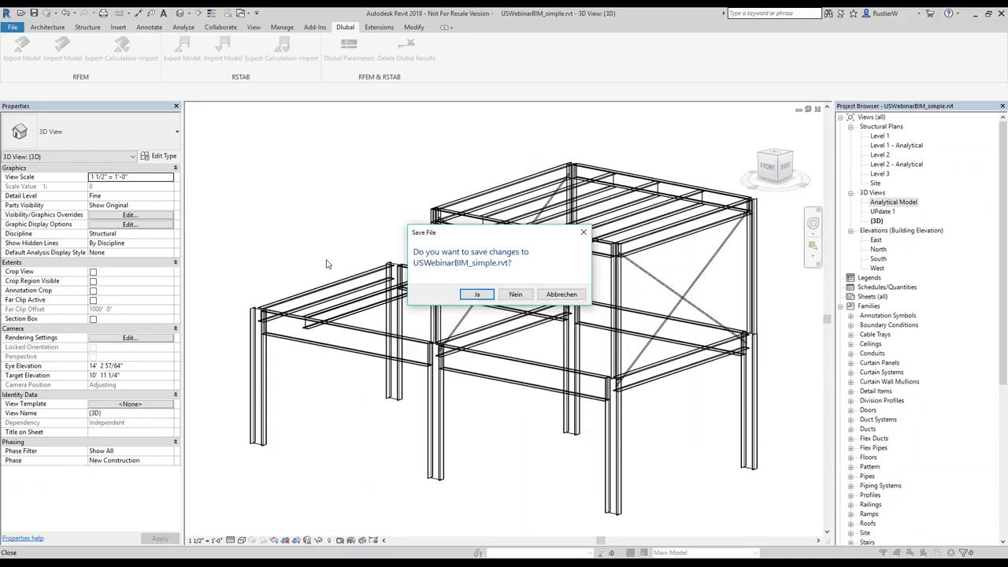
pyautogui.click(477, 295)
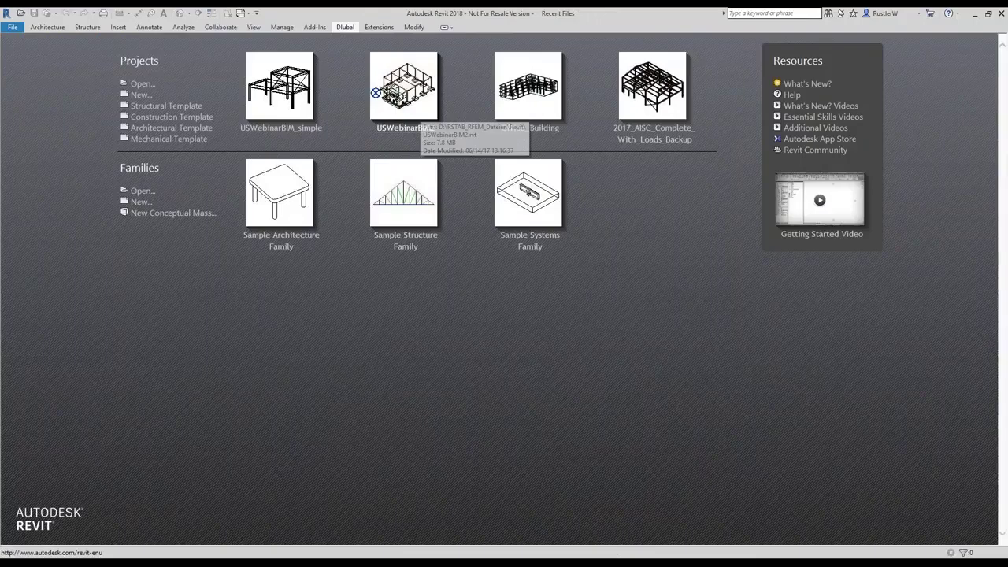
# Open USWebinarBIM2 from Recent Files and inspect its steel frame and footings in 3D.
pyautogui.click(376, 93)
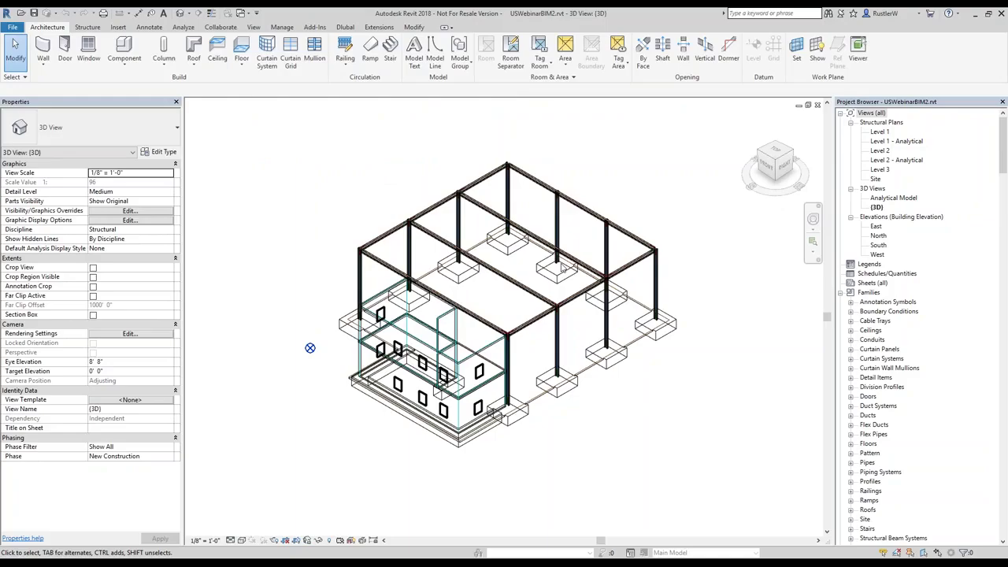
pyautogui.moveTo(308, 345)
pyautogui.keyDown('shift'); pyautogui.mouseDown(button='middle')
pyautogui.moveTo(352, 345)
pyautogui.moveTo(308, 338)
pyautogui.mouseUp(button='middle'); pyautogui.keyUp('shift')
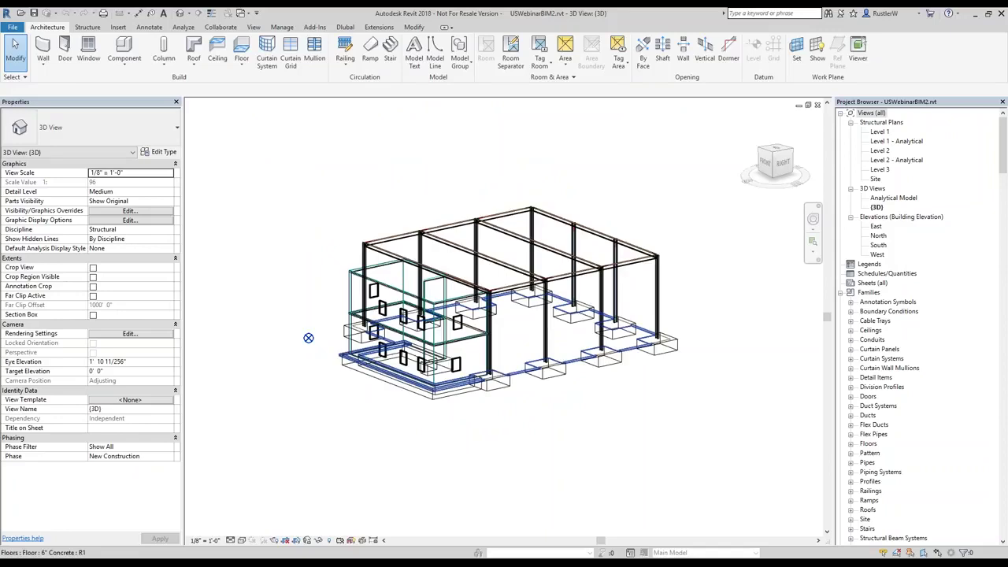
pyautogui.scroll(3, 610, 400)
pyautogui.click(398, 386)
pyautogui.press('Escape')
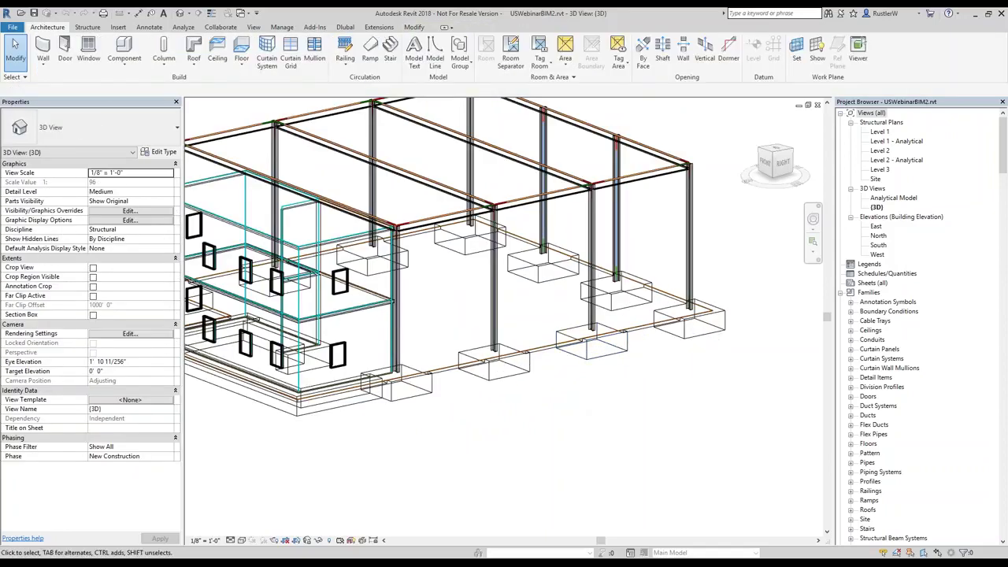
pyautogui.scroll(-3, 519, 399)
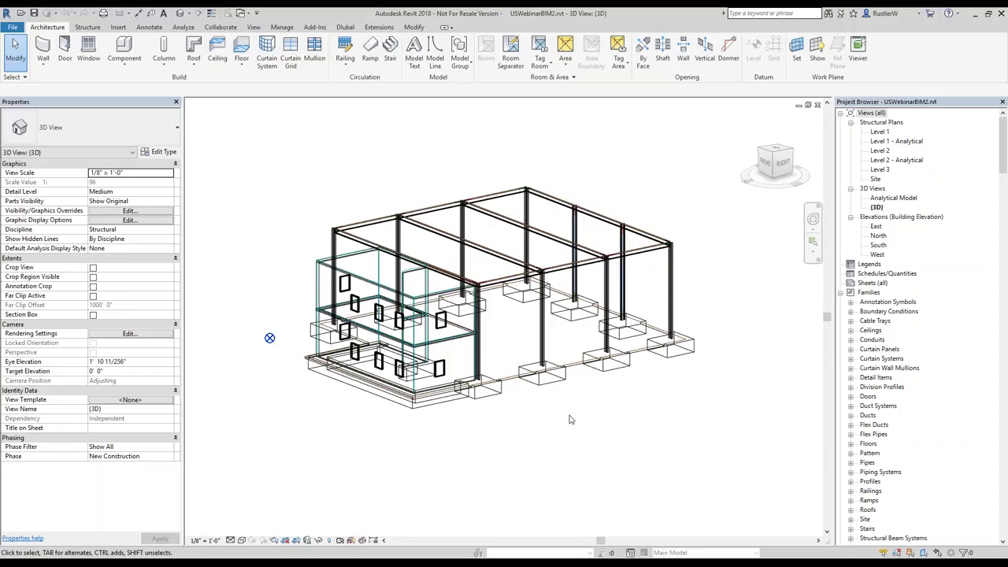
# Switch back to the USWebinarBIM2 model in Revit and show the Dlubal tab's RFEM/RSTAB commands.
pyautogui.scroll(2, 535, 370)
pyautogui.scroll(1, 481, 299)
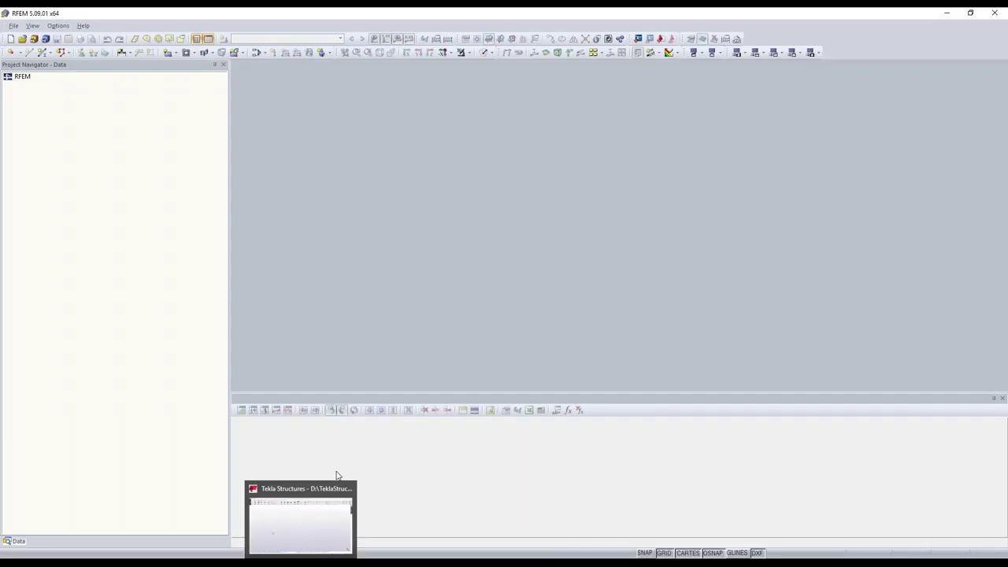
pyautogui.click(315, 512)
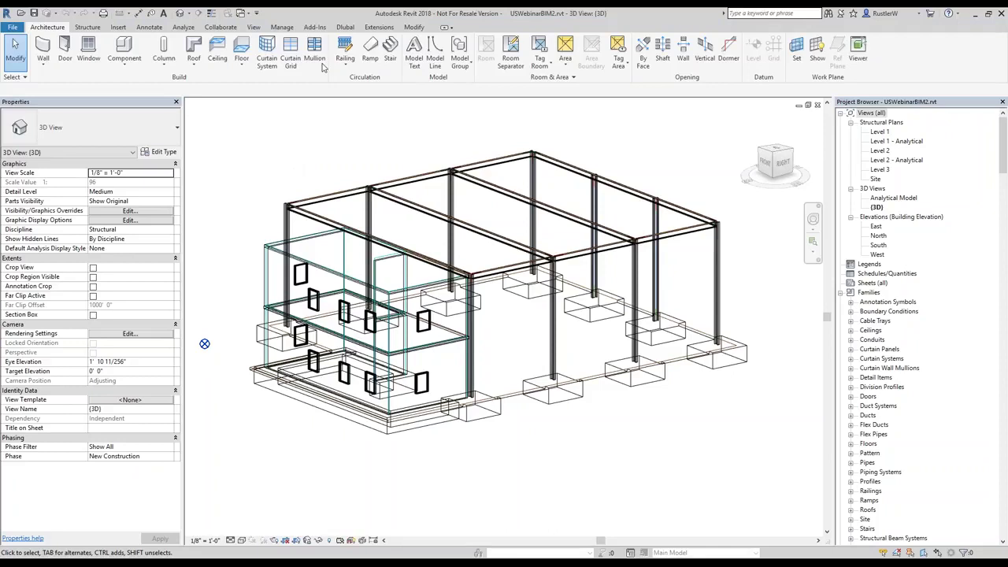
pyautogui.click(345, 27)
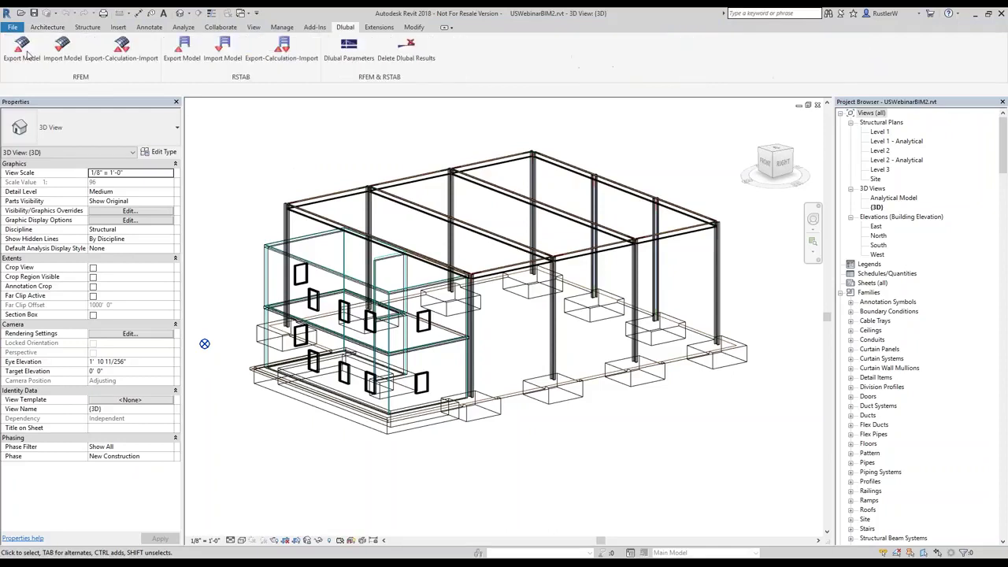
# Export USWebinarBIM2 to a new RFEM structure with isolated and wall foundations as elastic-foundation surfaces.
pyautogui.click(23, 51)
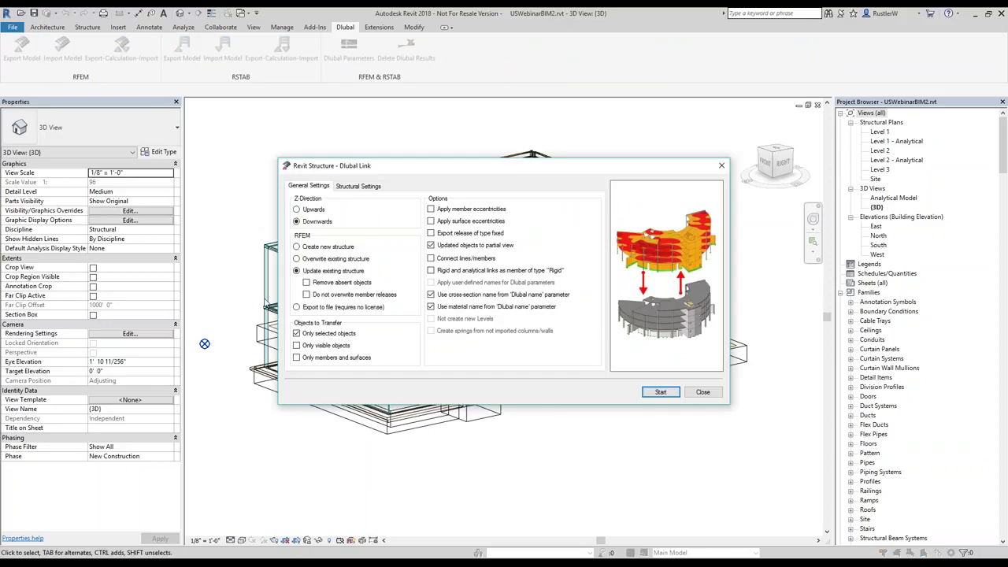
pyautogui.click(296, 246)
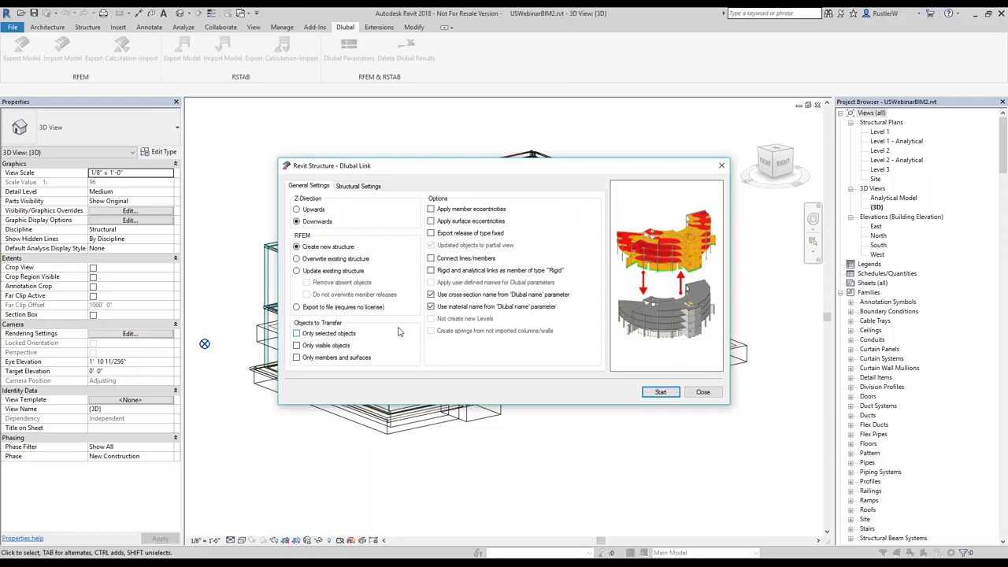
pyautogui.hotkey('ctrl', 'Tab')
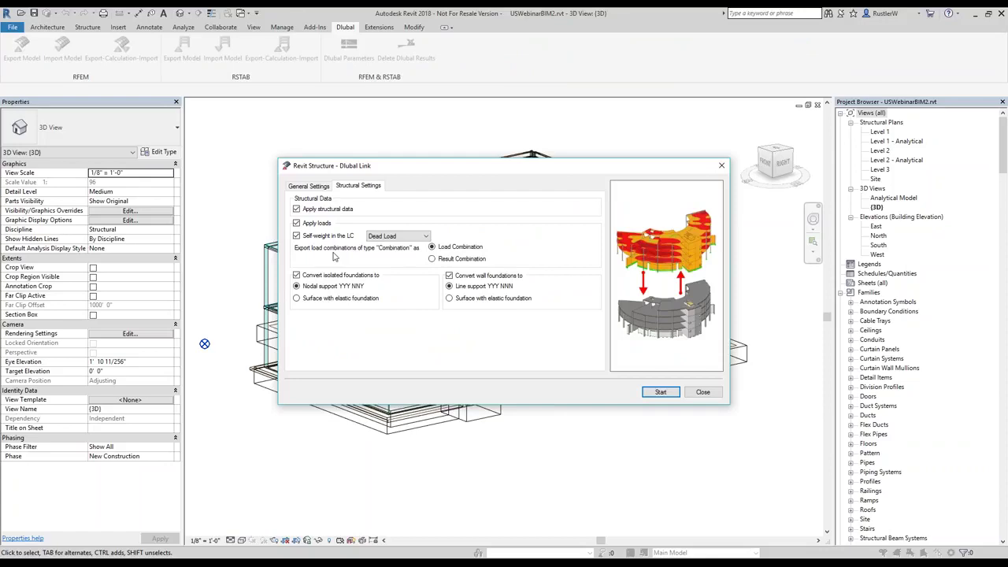
pyautogui.click(297, 300)
pyautogui.click(493, 298)
pyautogui.click(661, 393)
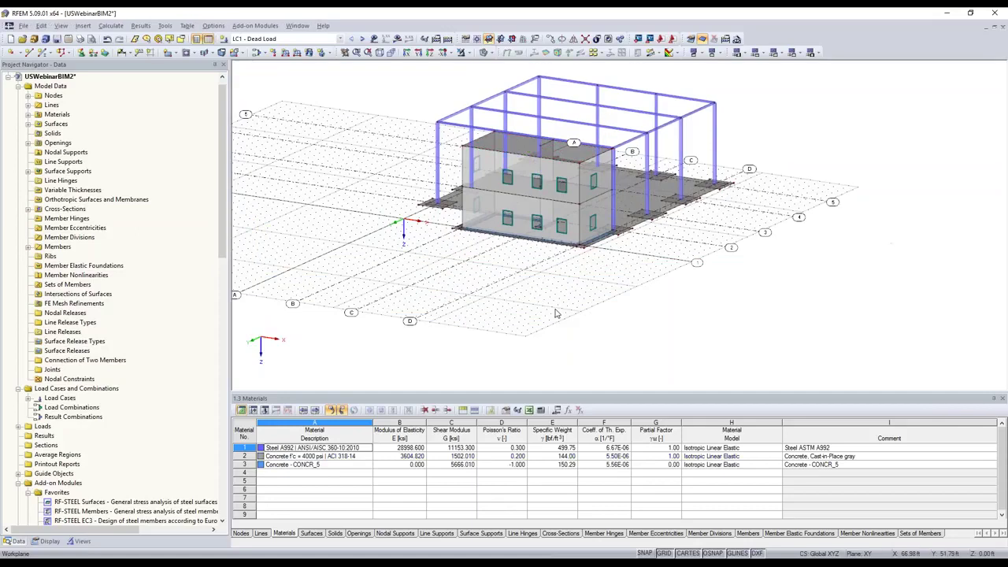
# Zoom in and open the Edit Surface properties of footing slab surface 26.
pyautogui.scroll(2, 556, 313)
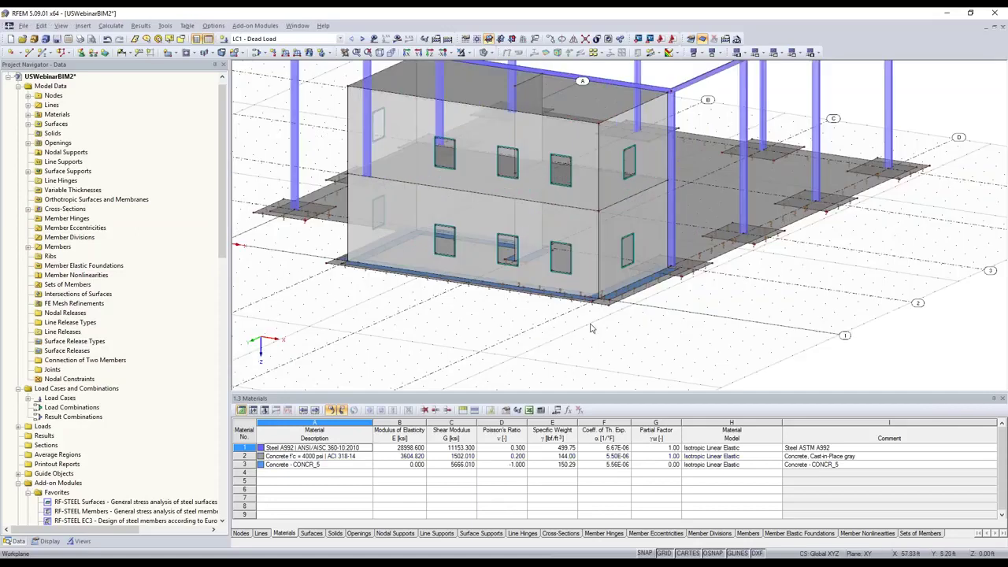
pyautogui.scroll(1, 364, 220)
pyautogui.scroll(1, 364, 220)
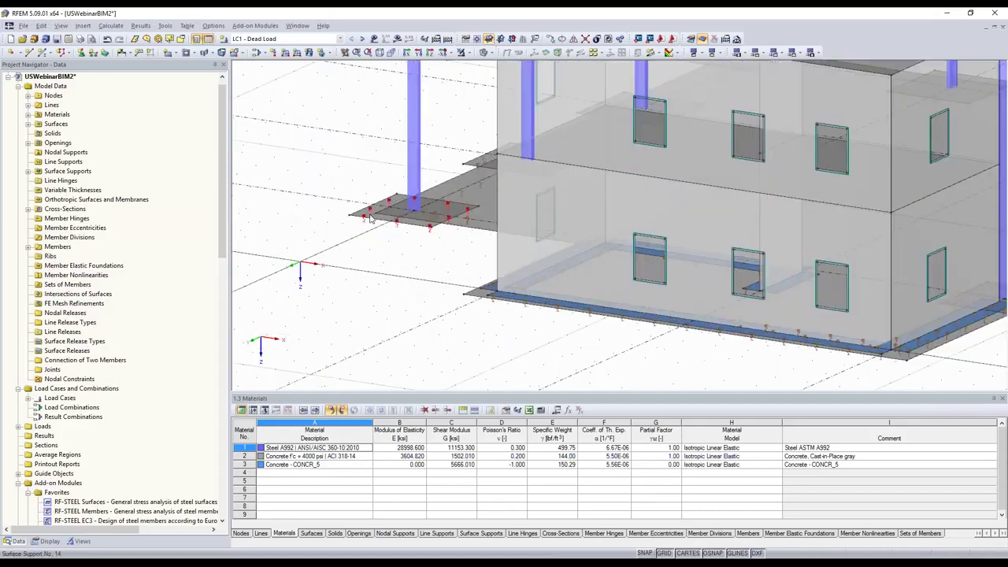
pyautogui.scroll(2, 375, 221)
pyautogui.scroll(1, 375, 222)
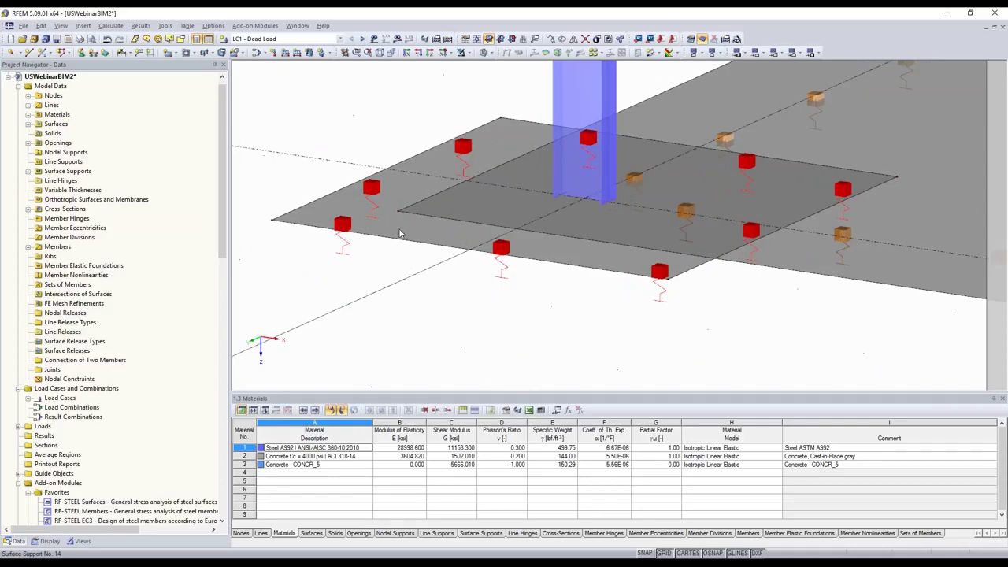
pyautogui.doubleClick(399, 234)
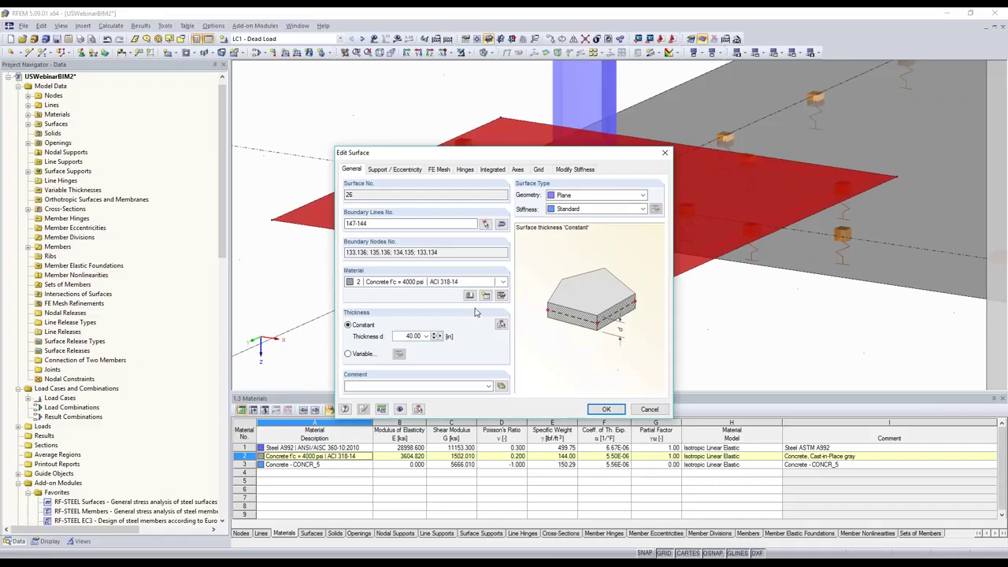
# Check surface 26's support type 14 spring constants (6.366 and 318.310 kip/ft³), then close unchanged.
pyautogui.click(650, 410)
pyautogui.press('Escape')
pyautogui.doubleClick(392, 248)
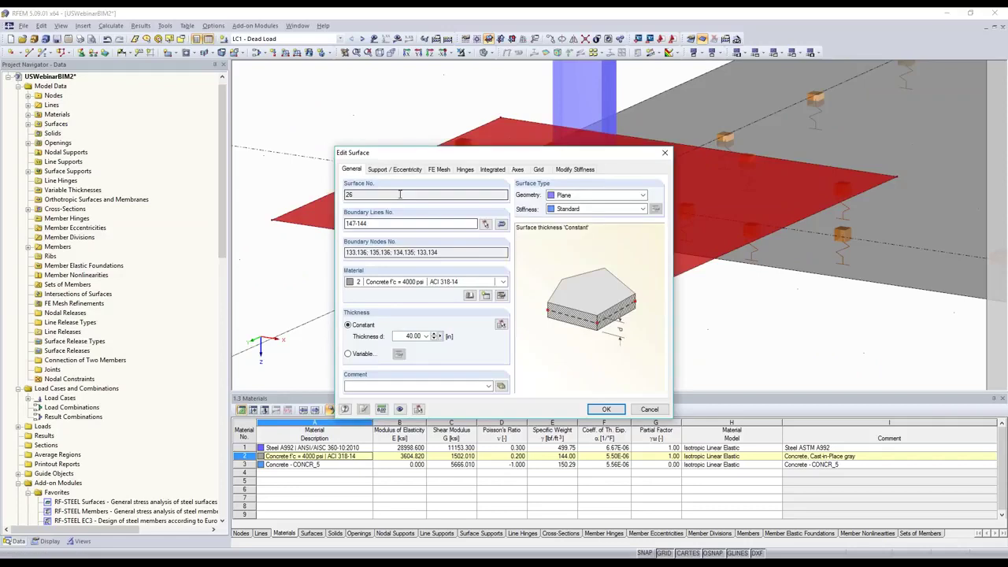
pyautogui.click(394, 169)
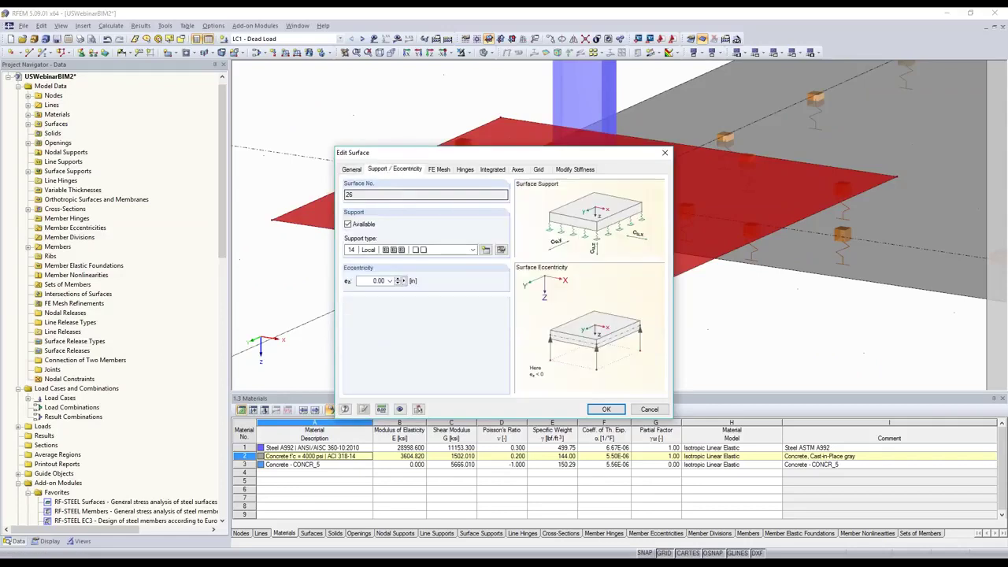
pyautogui.click(501, 250)
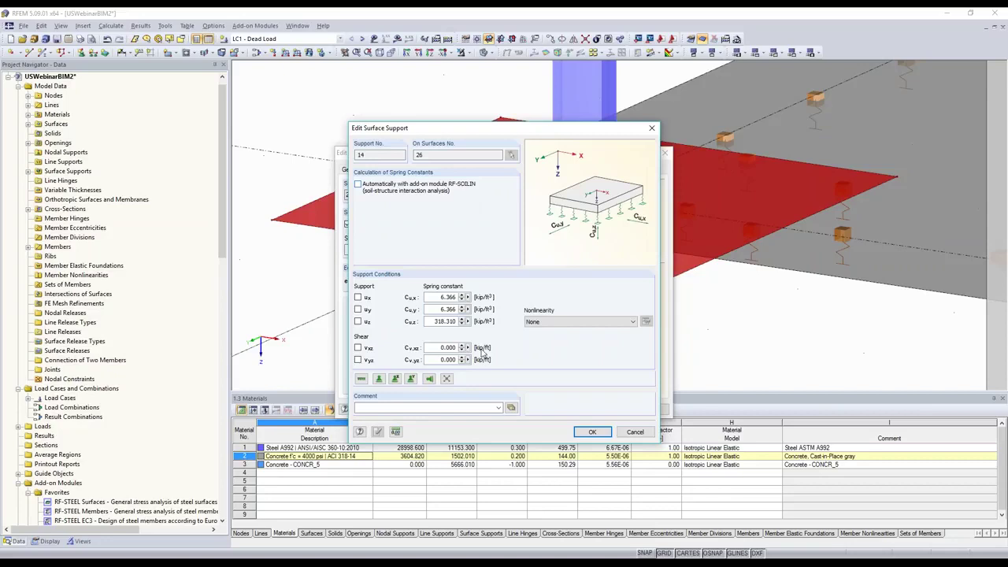
pyautogui.click(635, 431)
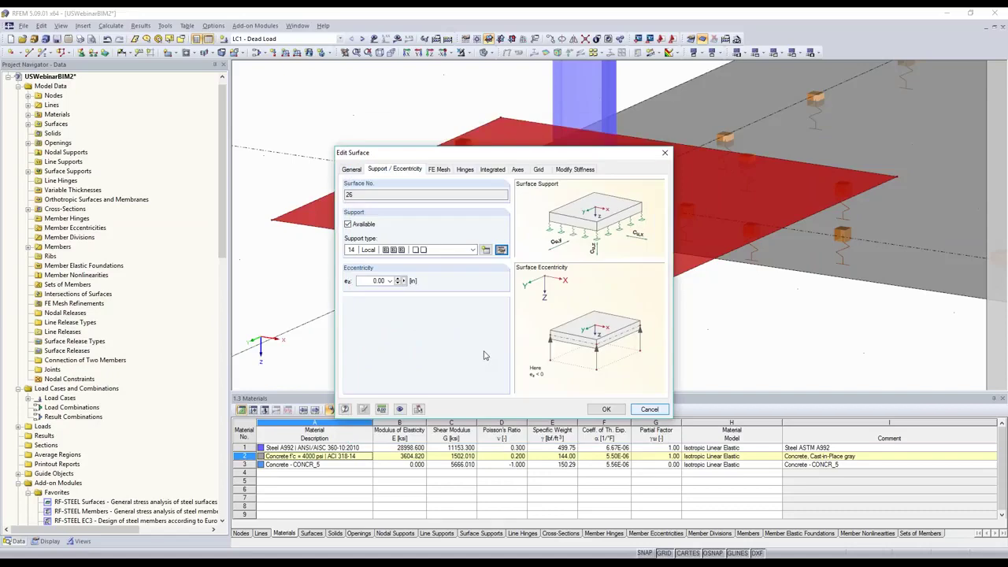
pyautogui.press('Return')
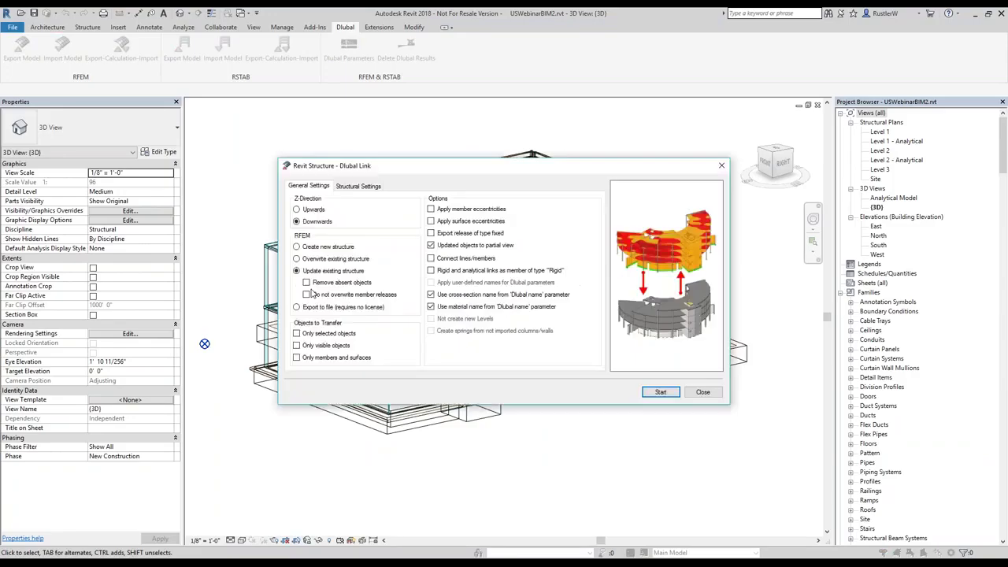
# Set isolated foundations to Nodal support YYY NNY and wall foundations to Line support YYY NNN.
pyautogui.click(297, 286)
pyautogui.click(450, 286)
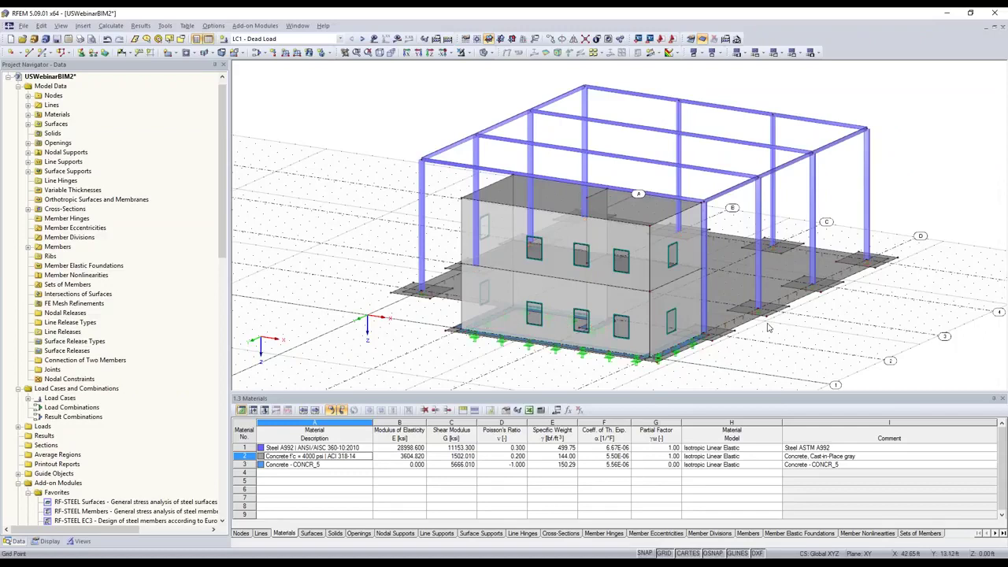
pyautogui.scroll(2, 670, 346)
pyautogui.scroll(-2, 489, 379)
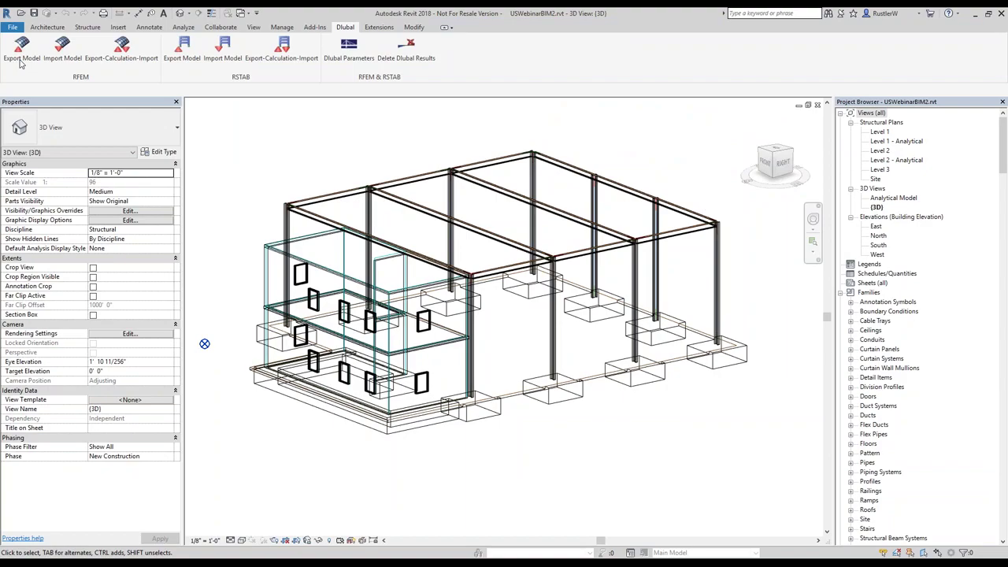
# Update the existing RFEM structure with Remove absent objects ticked, then close the export report.
pyautogui.click(345, 285)
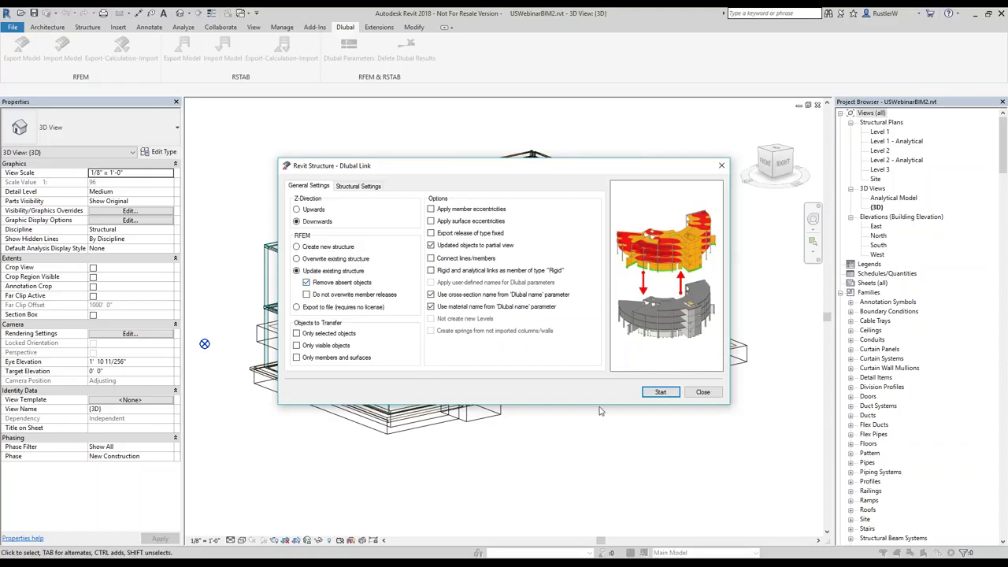
pyautogui.press('Return')
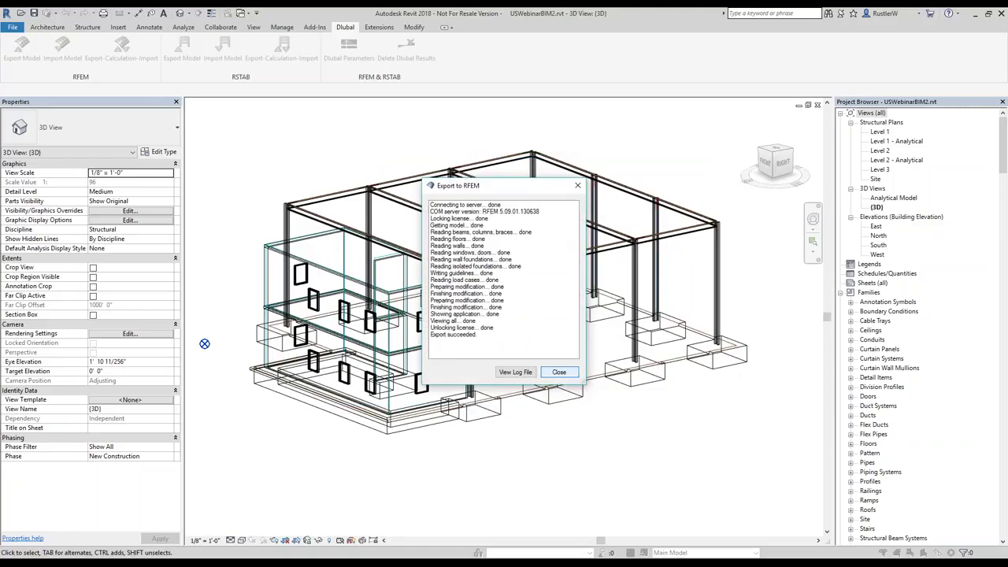
pyautogui.press('Return')
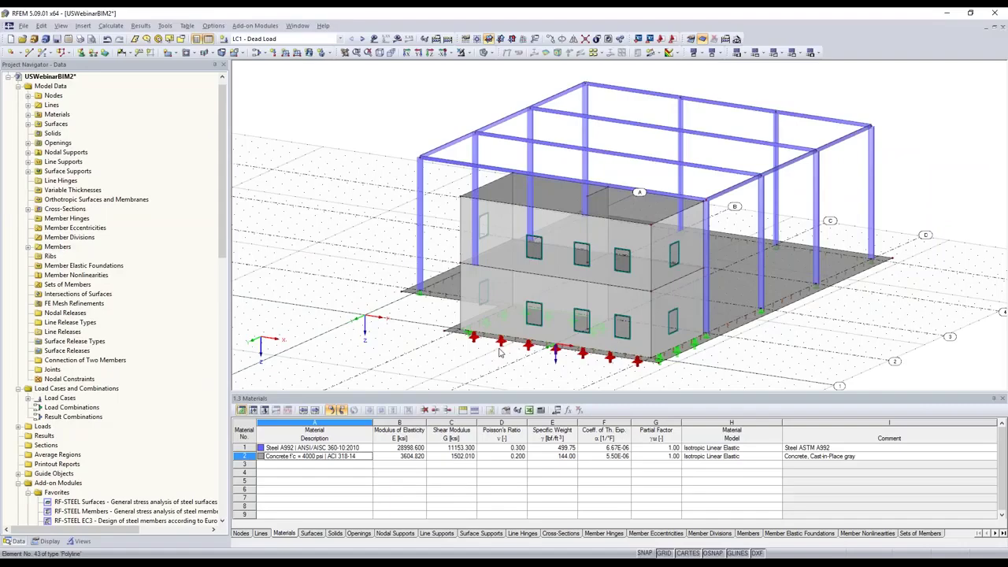
pyautogui.moveTo(499, 352); pyautogui.dragTo(440, 354, button='middle')
pyautogui.moveTo(563, 357)
pyautogui.keyDown('ctrl'); pyautogui.mouseDown(button='middle')
pyautogui.moveTo(569, 327)
pyautogui.moveTo(587, 333)
pyautogui.moveTo(434, 337)
pyautogui.mouseUp(button='middle'); pyautogui.keyUp('ctrl')
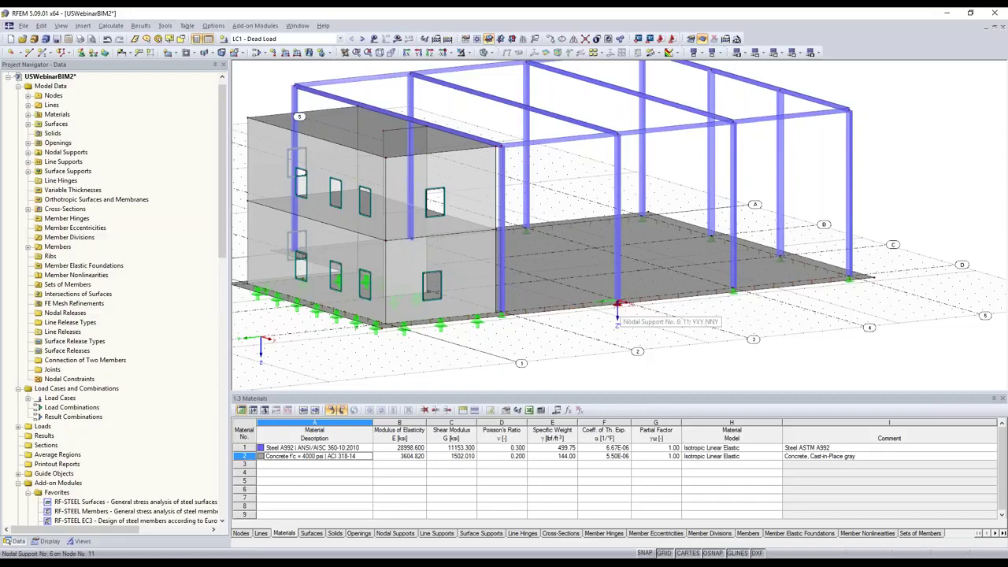
pyautogui.keyDown('ctrl'); pyautogui.moveTo(618, 304); pyautogui.dragTo(599, 306, button='middle'); pyautogui.keyUp('ctrl')
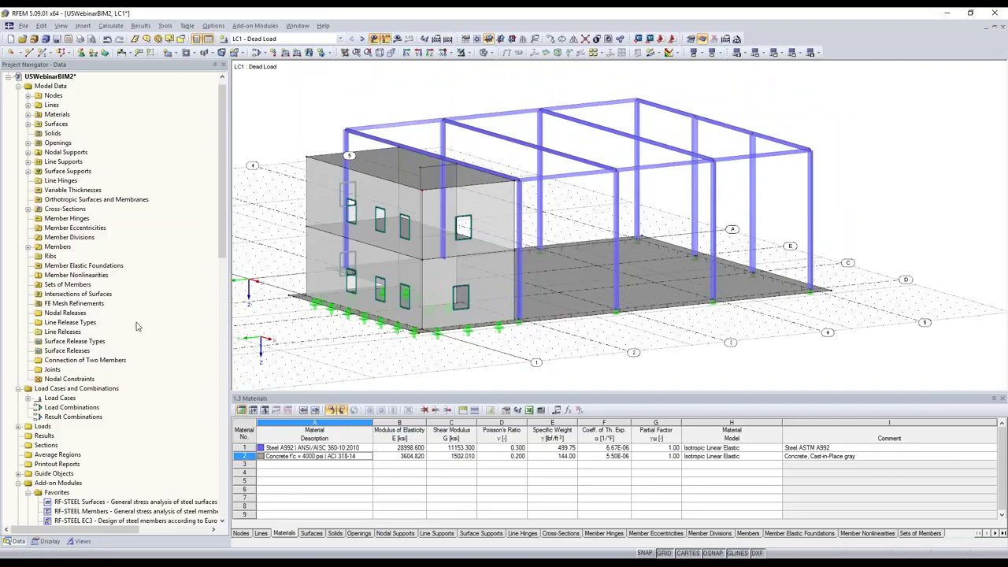
pyautogui.scroll(1, 95, 205)
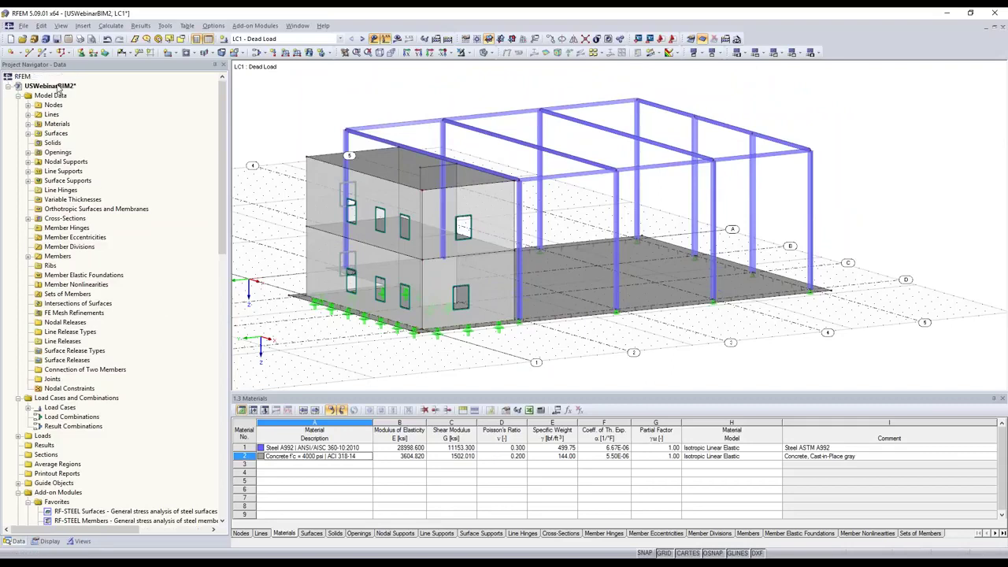
pyautogui.rightClick(58, 87)
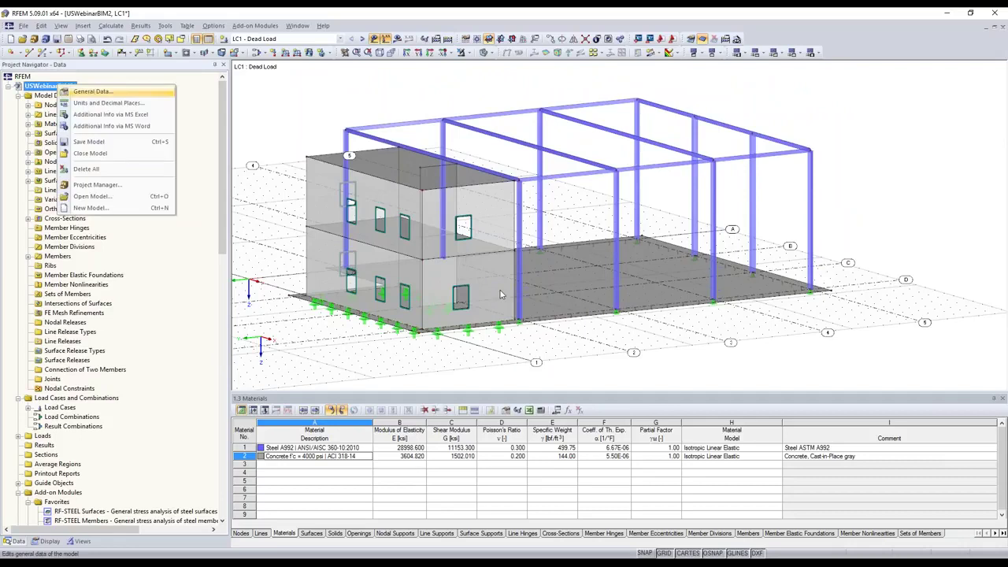
# In General Data, classify load cases per ASCE 7-10 and create combinations automatically.
pyautogui.press('Return')
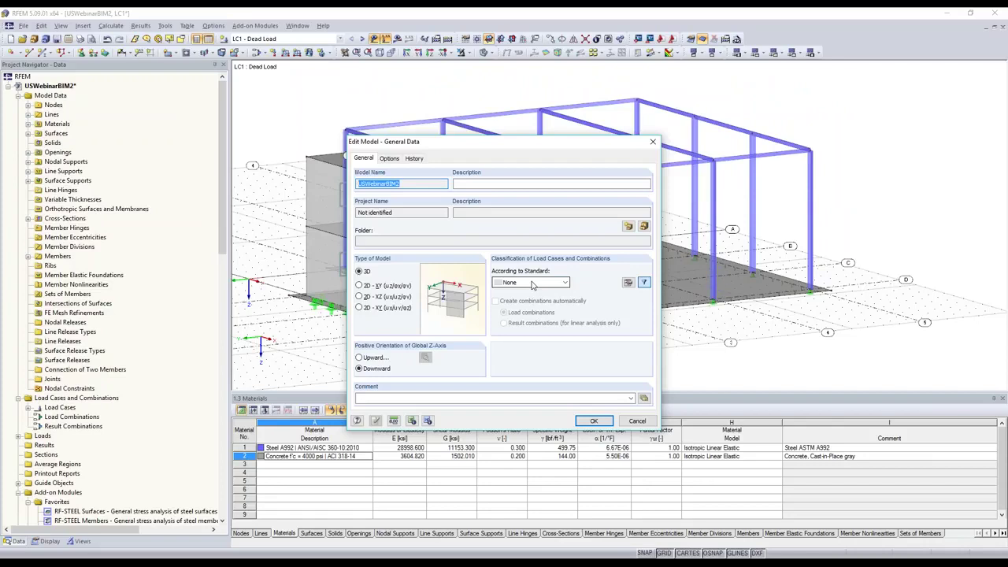
pyautogui.click(531, 285)
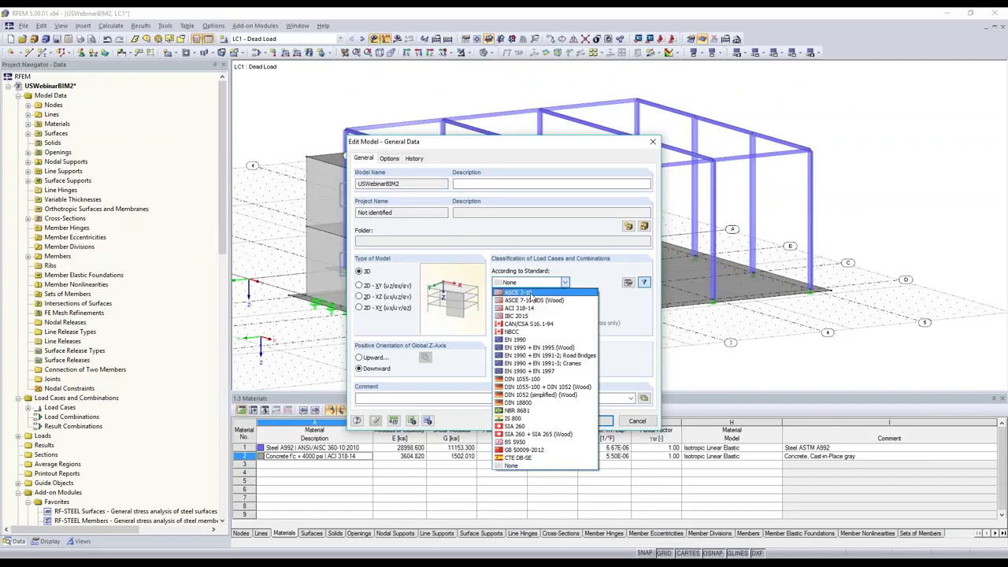
pyautogui.click(520, 292)
pyautogui.click(516, 317)
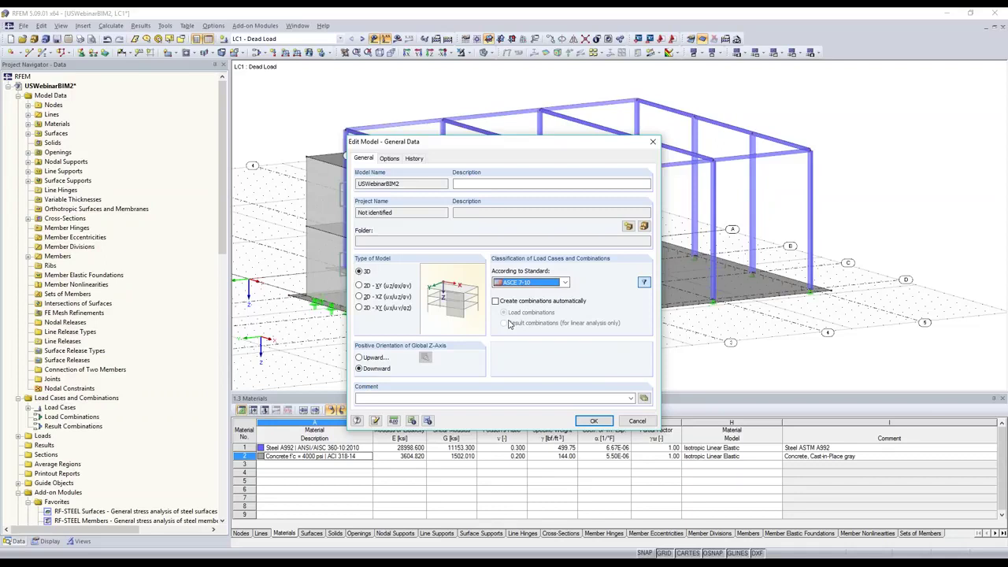
pyautogui.click(496, 302)
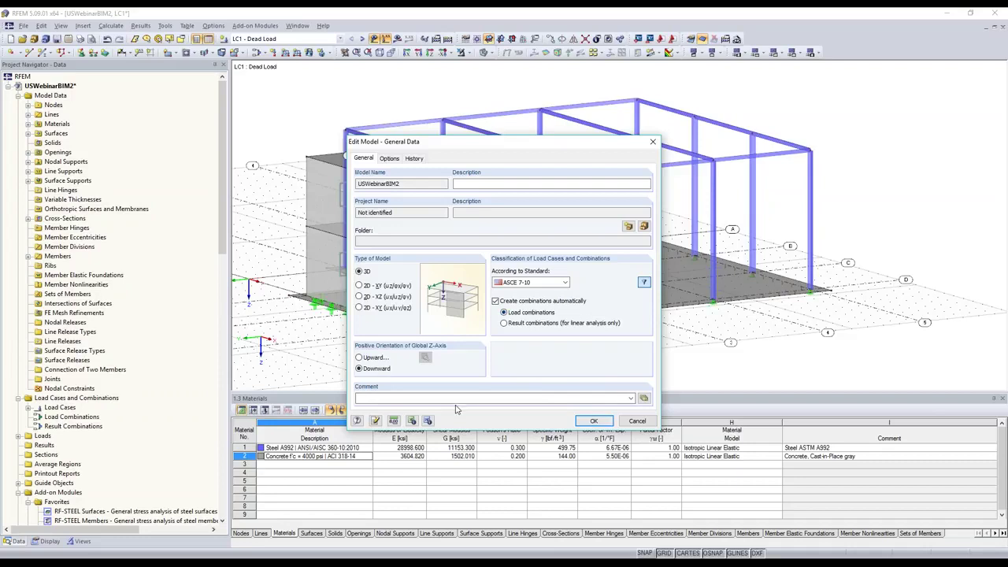
pyautogui.press('Return')
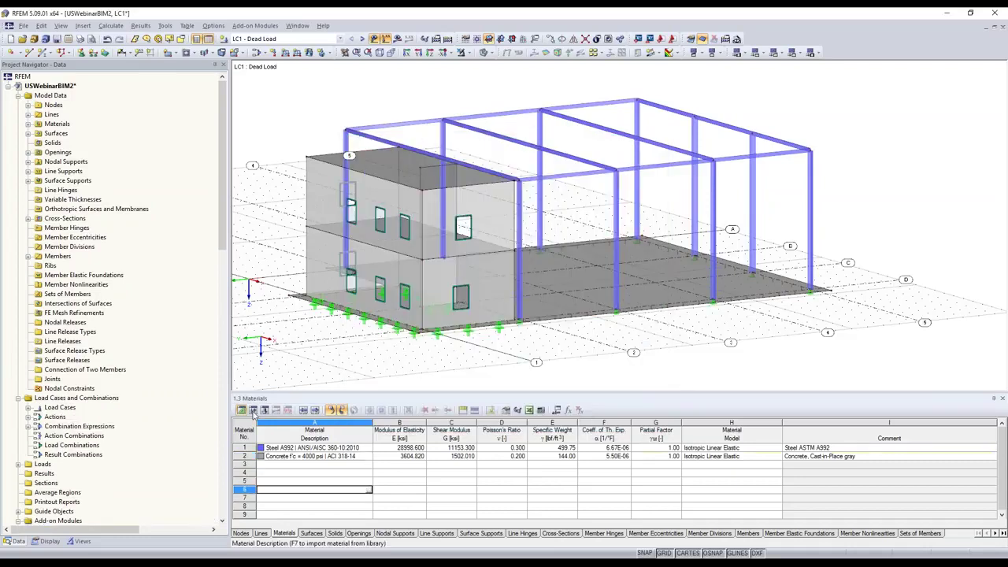
# Review the load cases, actions, combination expressions and action combinations tables.
pyautogui.click(253, 411)
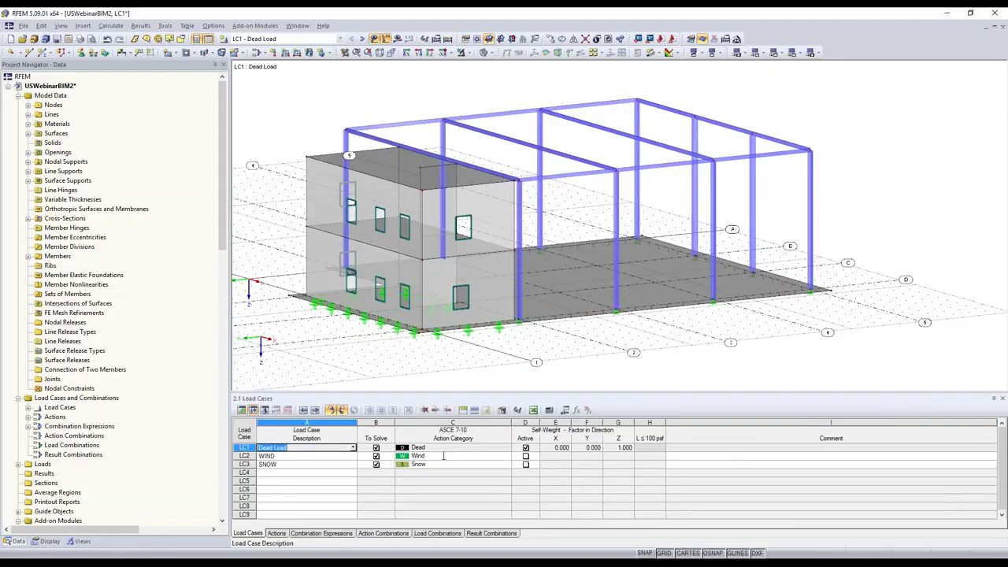
pyautogui.click(427, 448)
pyautogui.click(417, 465)
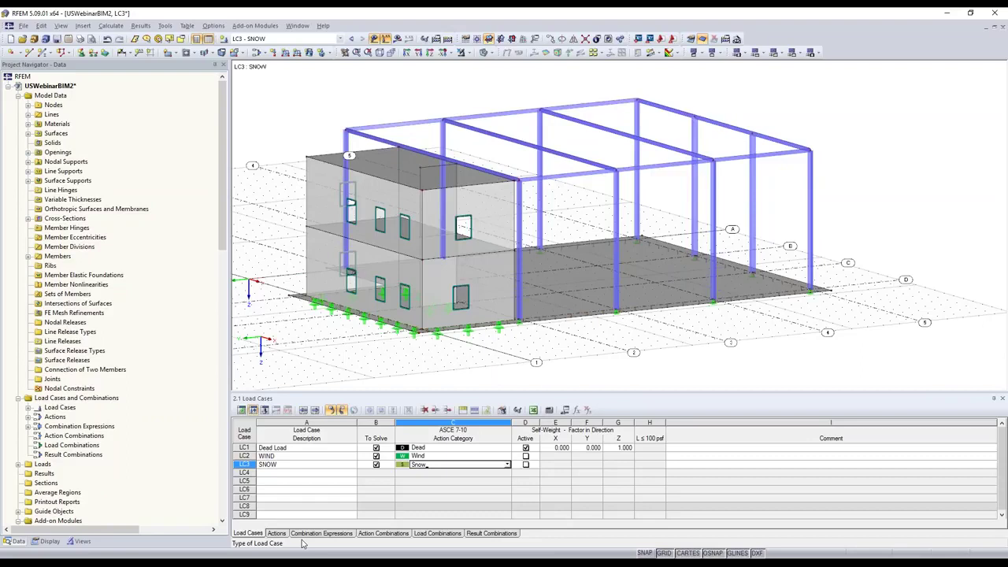
pyautogui.click(279, 535)
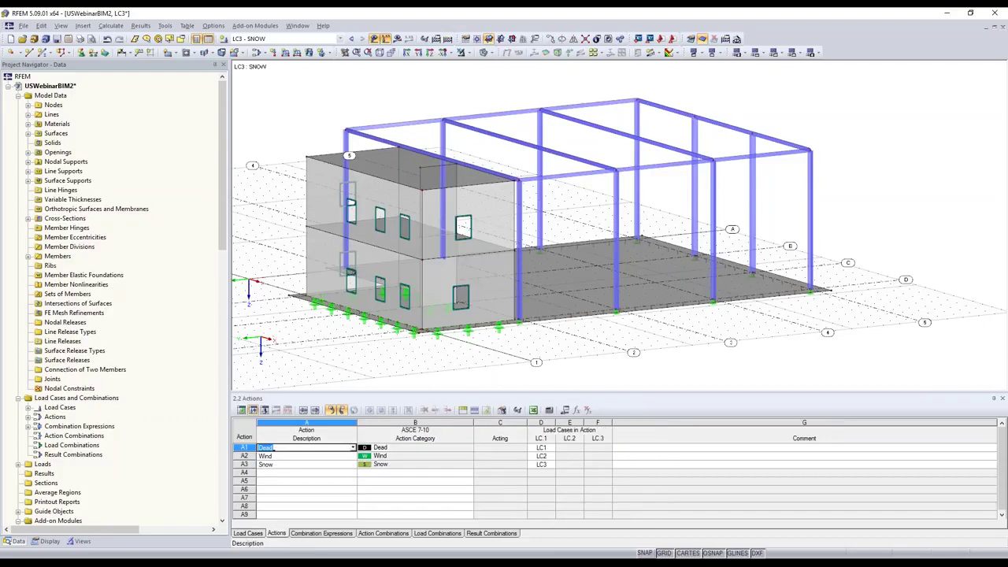
pyautogui.click(321, 534)
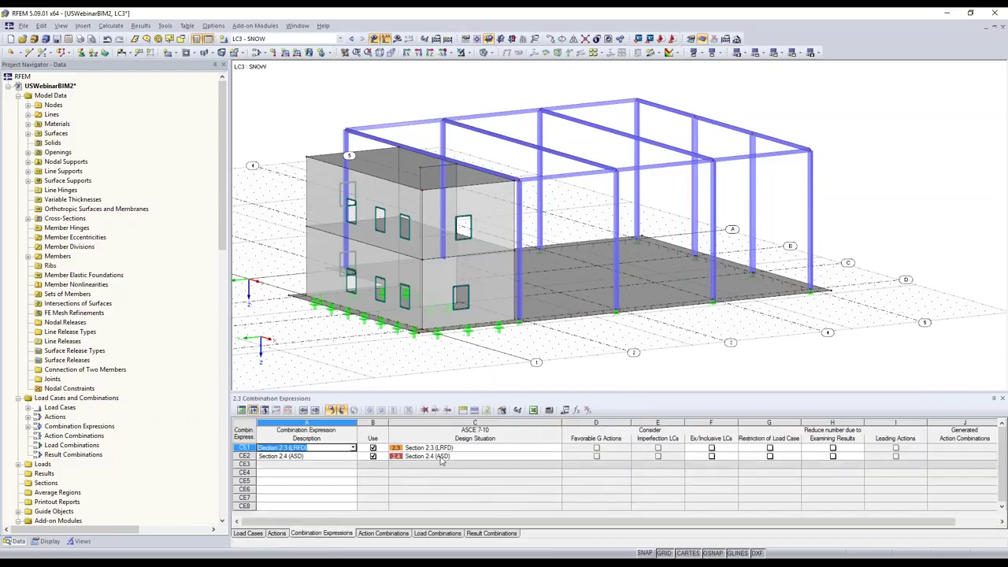
pyautogui.click(383, 533)
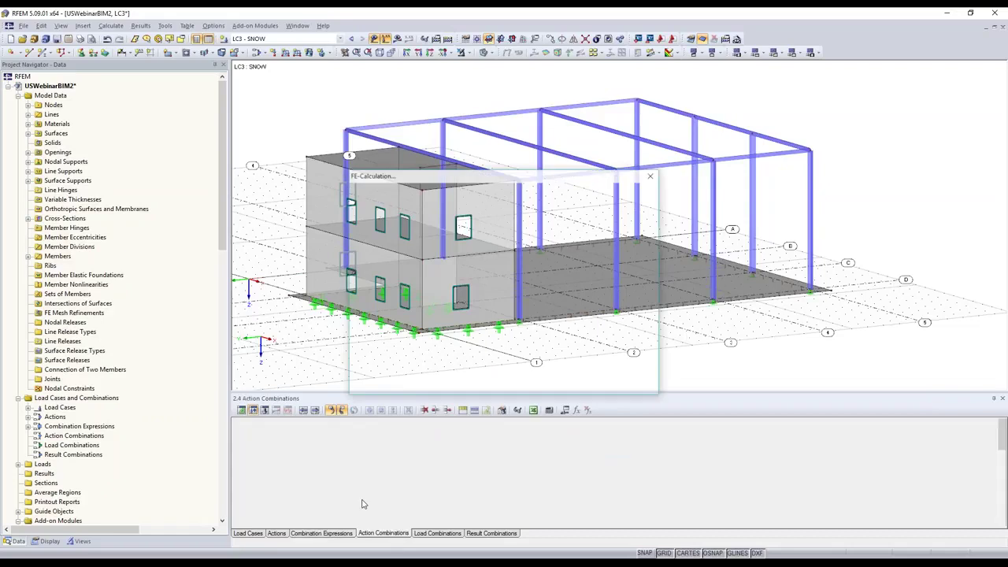
# Inspect generated load combinations CO5, CO4 and CO3 (1.2*LC1 + 0.5*LC2 + 1.6*LC3).
pyautogui.click(437, 533)
pyautogui.click(315, 473)
pyautogui.click(316, 481)
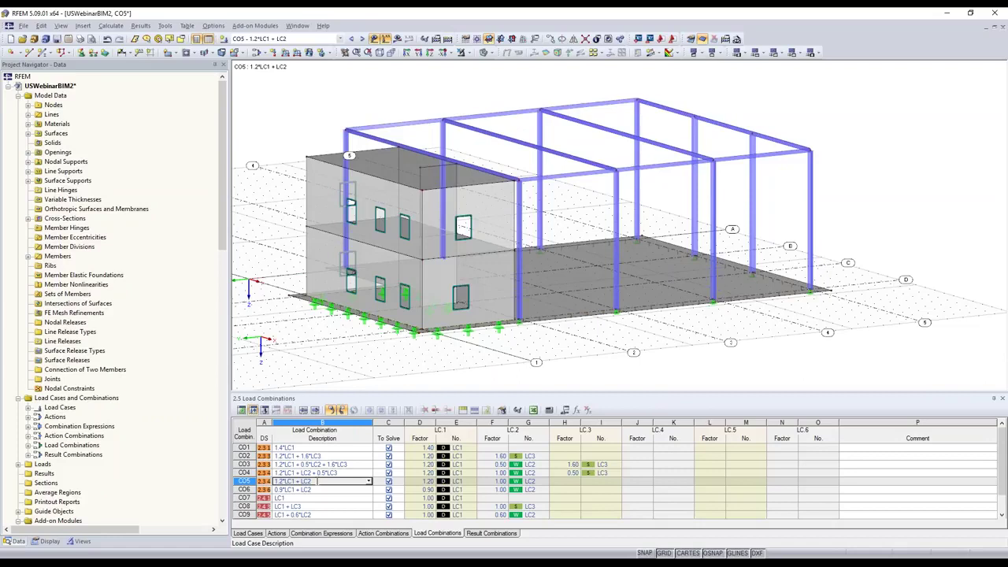
pyautogui.doubleClick(333, 484)
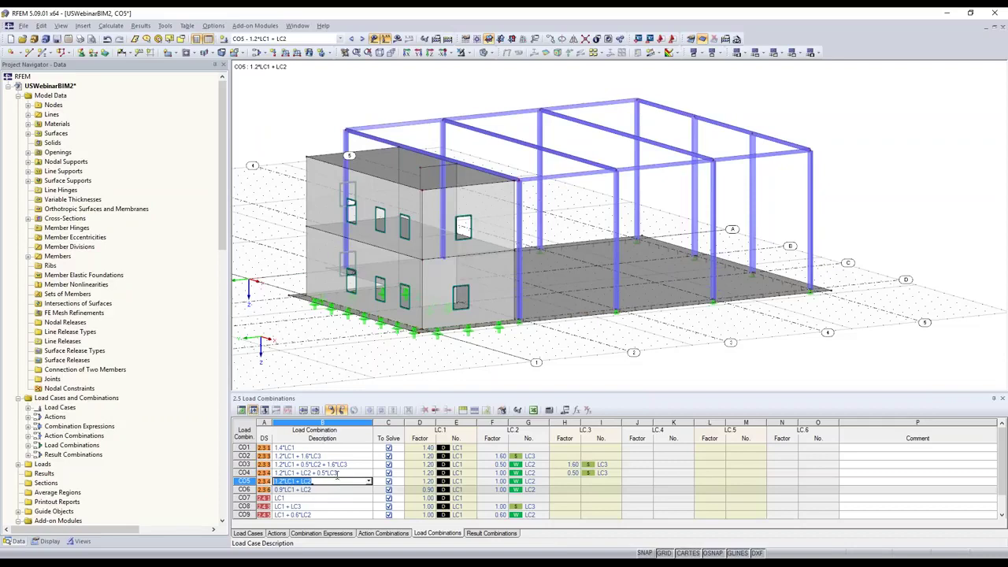
pyautogui.click(337, 473)
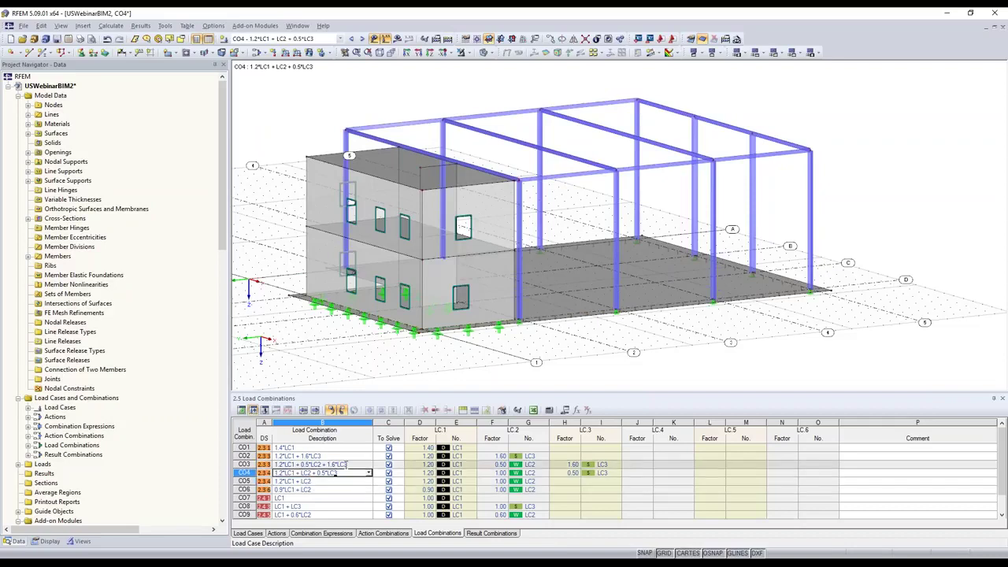
pyautogui.press('Up')
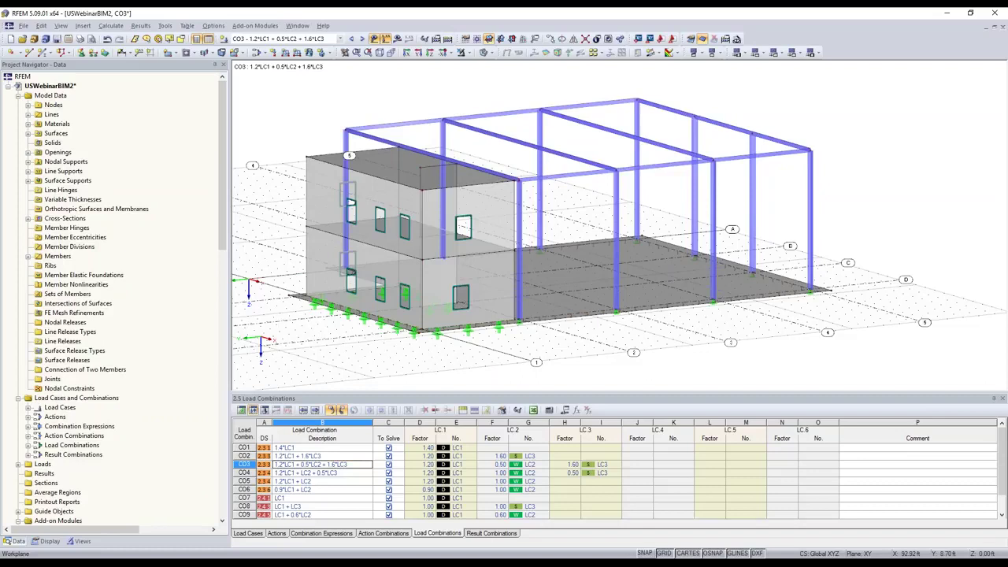
pyautogui.scroll(1, 617, 236)
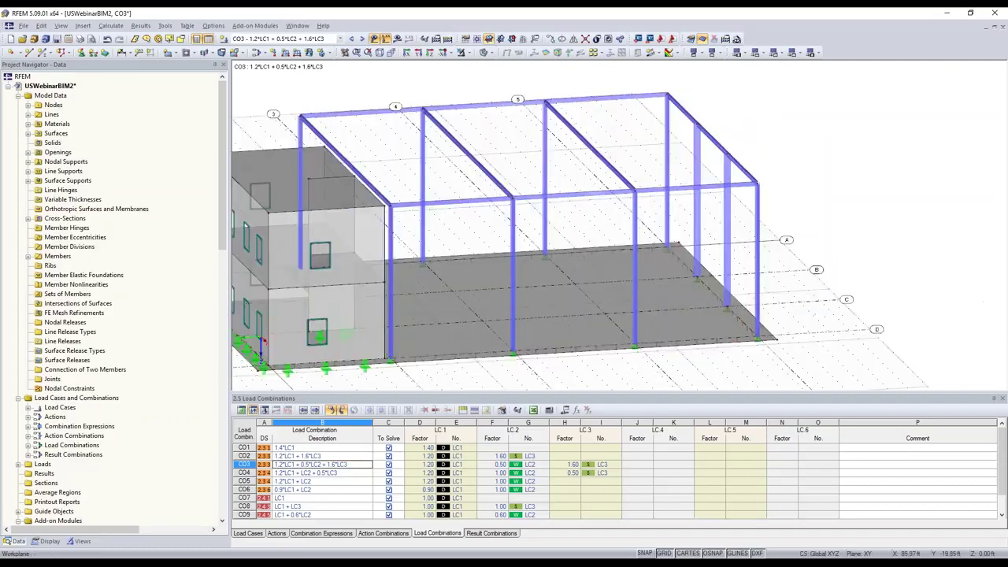
pyautogui.scroll(-3, 564, 315)
pyautogui.scroll(1, 513, 332)
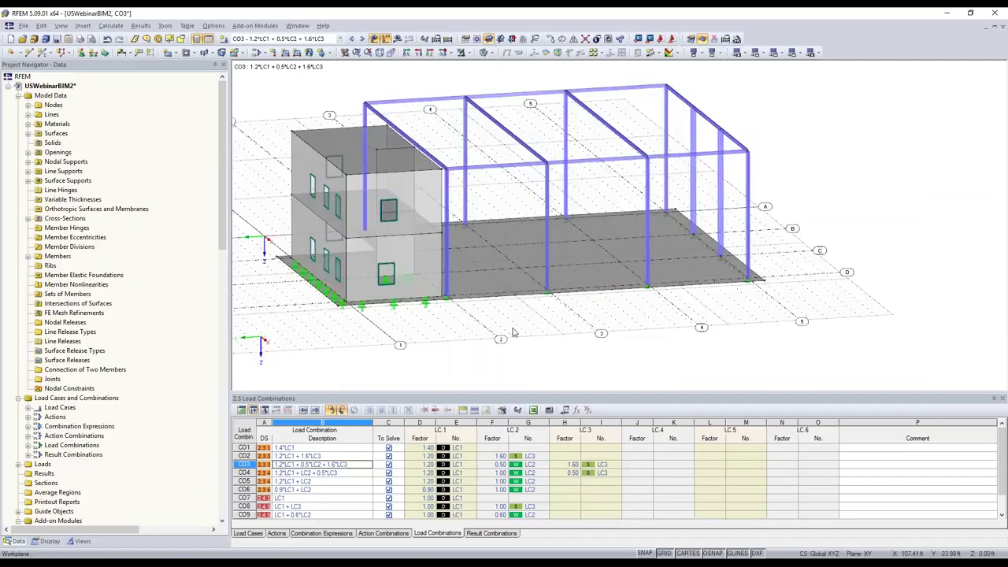
# Calculate combination CO3 and display its member bending moment My diagrams.
pyautogui.click(398, 40)
pyautogui.press('Return')
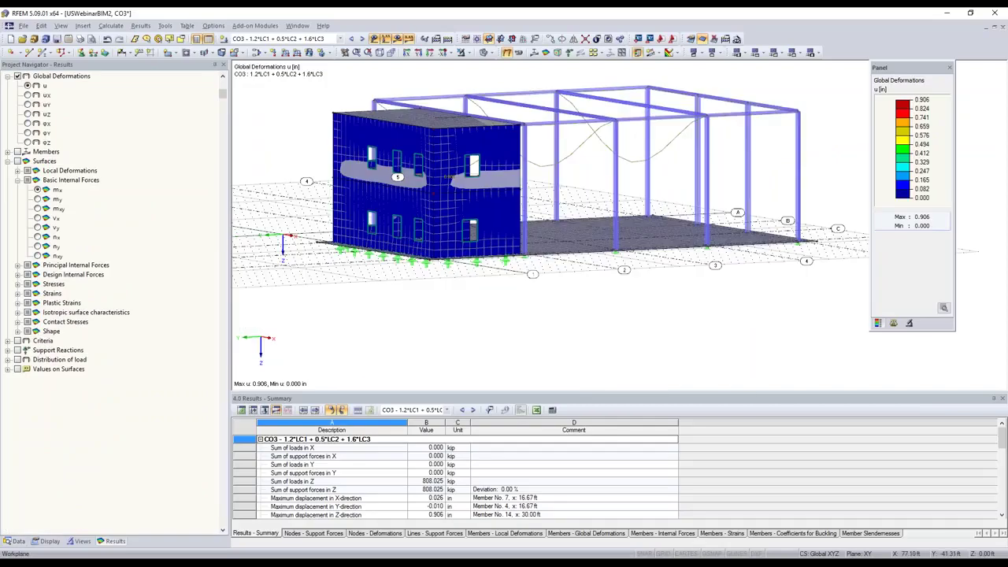
pyautogui.keyDown('ctrl'); pyautogui.moveTo(606, 236); pyautogui.dragTo(607, 210, button='middle'); pyautogui.keyUp('ctrl')
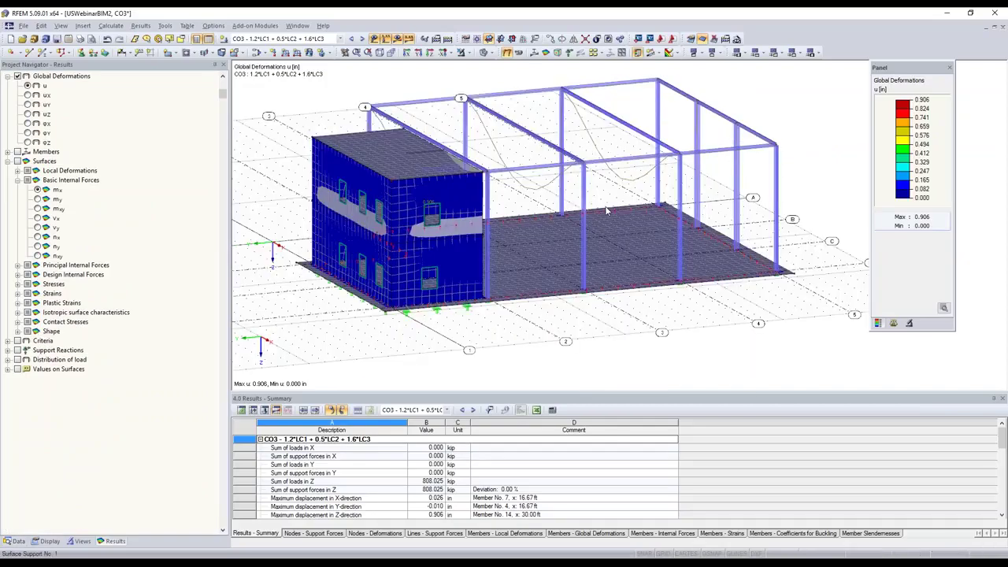
pyautogui.click(535, 53)
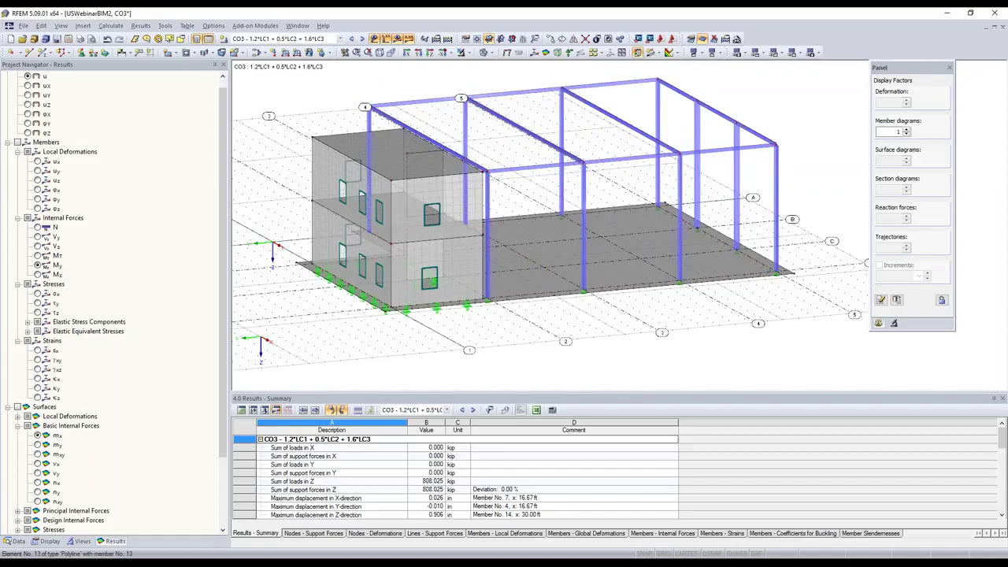
# Show the model as a wireframe with grid lines hidden and open the Views list.
pyautogui.click(486, 52)
pyautogui.moveTo(347, 87)
pyautogui.keyDown('ctrl'); pyautogui.mouseDown(button='middle')
pyautogui.moveTo(274, 67)
pyautogui.moveTo(718, 556)
pyautogui.mouseUp(button='middle'); pyautogui.keyUp('ctrl')
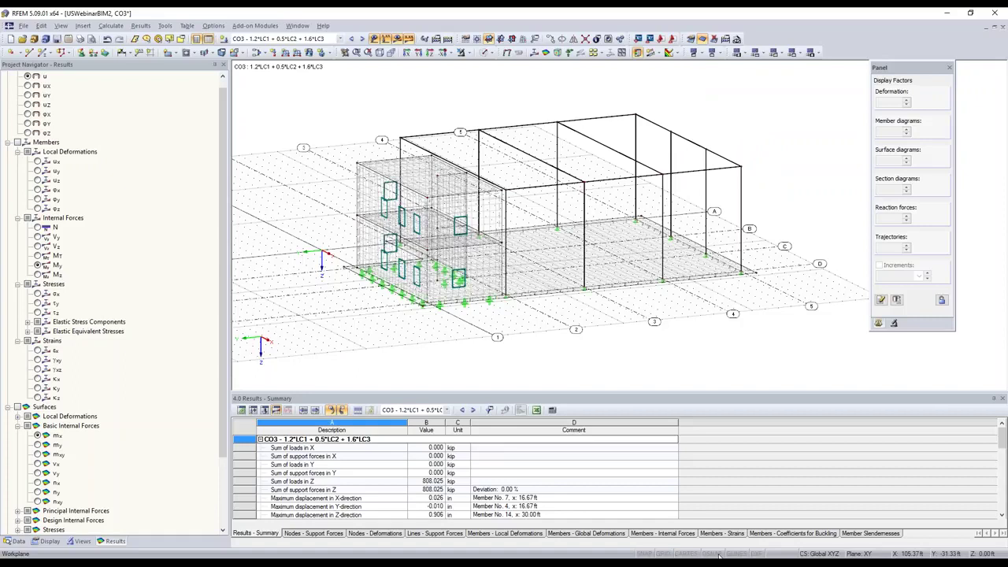
pyautogui.click(736, 554)
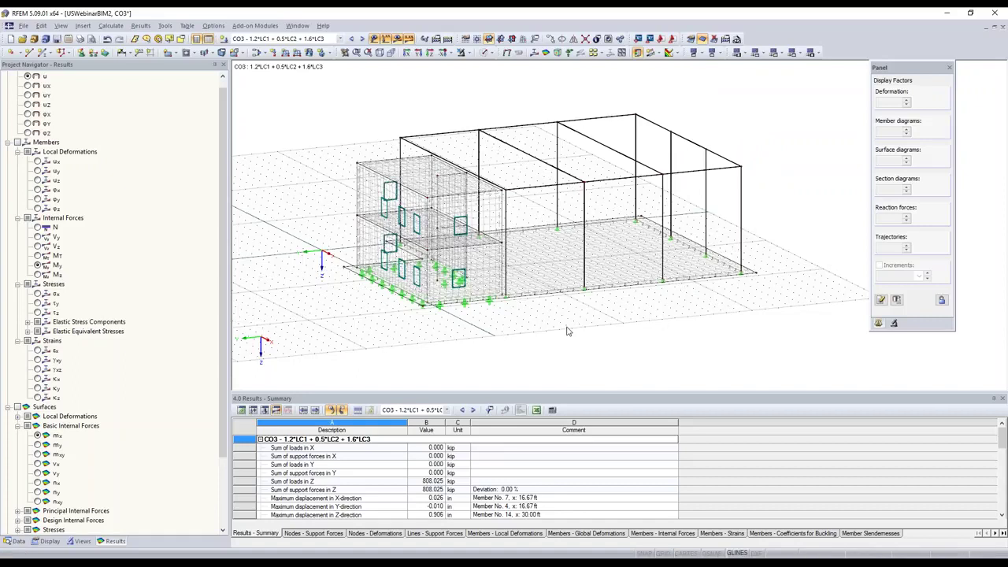
pyautogui.moveTo(566, 331); pyautogui.dragTo(549, 358, button='middle')
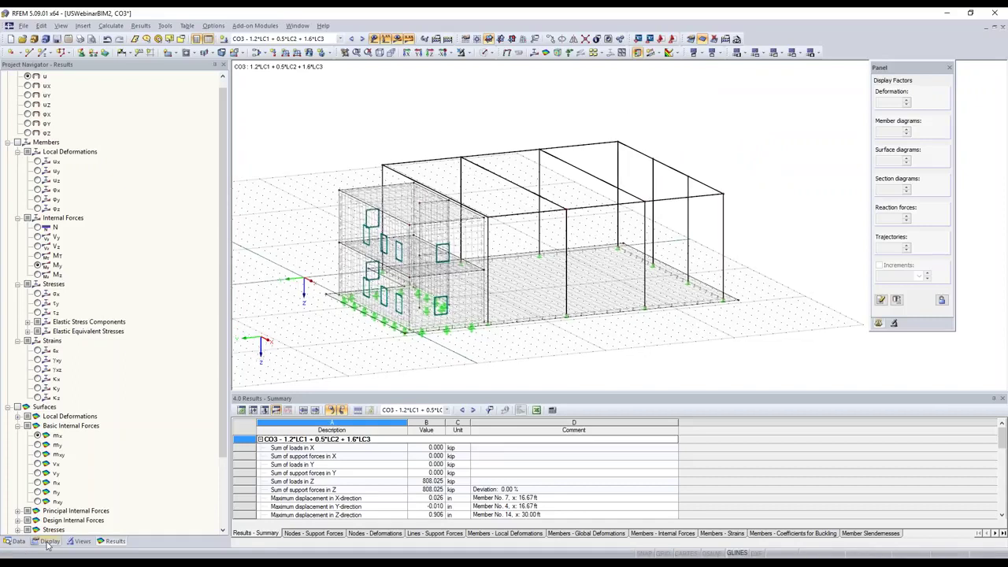
pyautogui.click(48, 542)
pyautogui.click(73, 542)
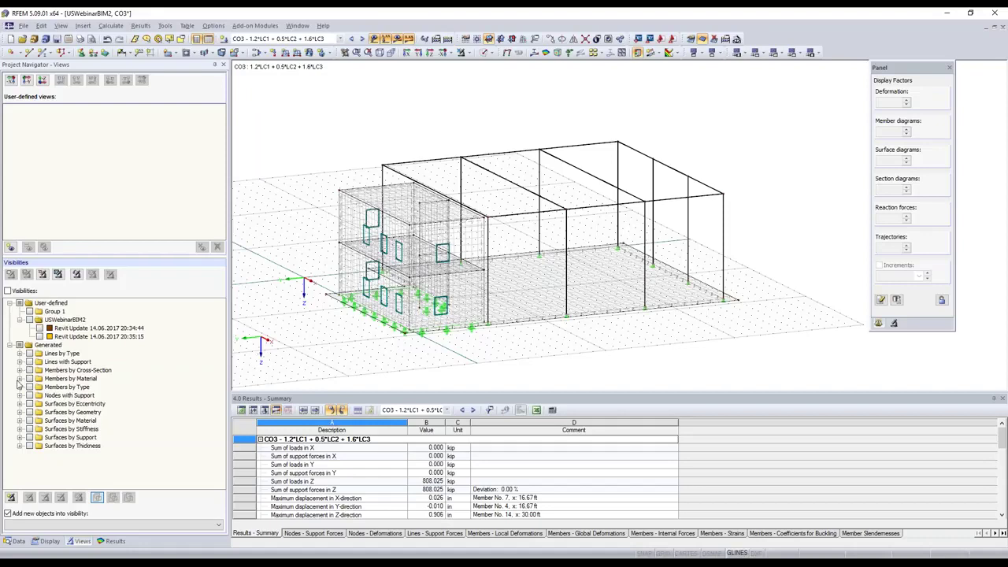
# Filter visibility to Steel A992 members and switch the active load case to LC2 - WIND.
pyautogui.click(29, 379)
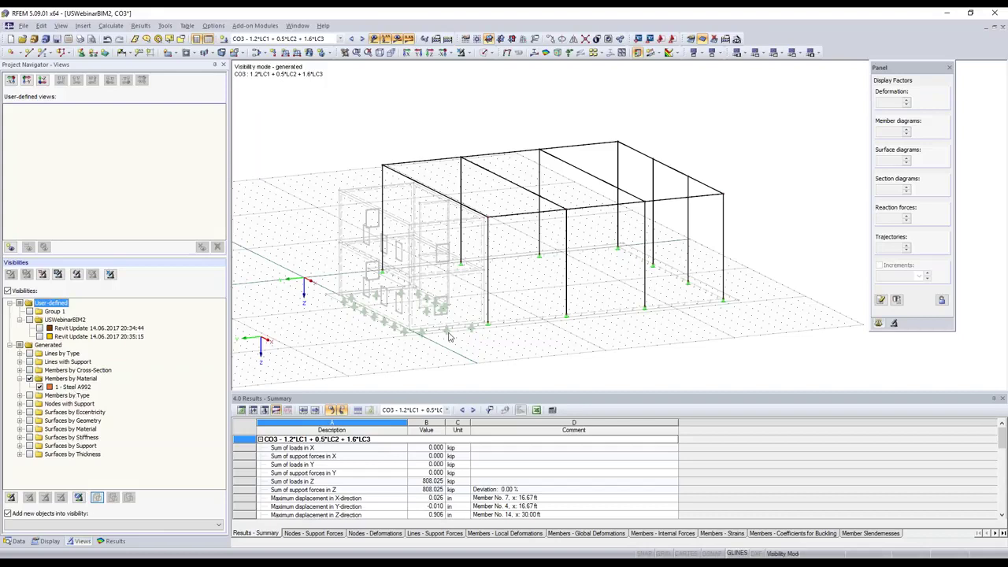
pyautogui.rightClick(367, 235)
pyautogui.click(382, 260)
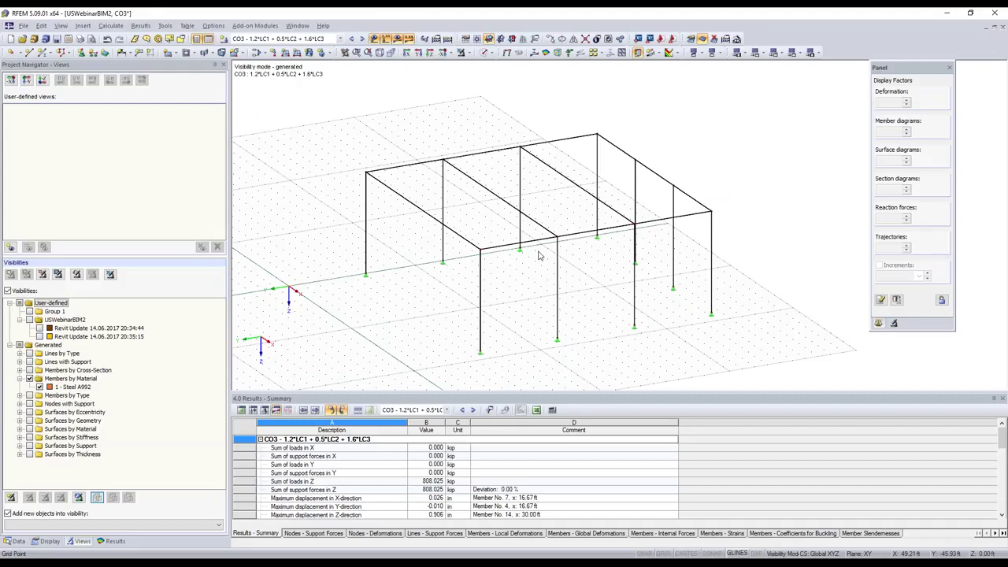
pyautogui.click(341, 39)
pyautogui.click(260, 55)
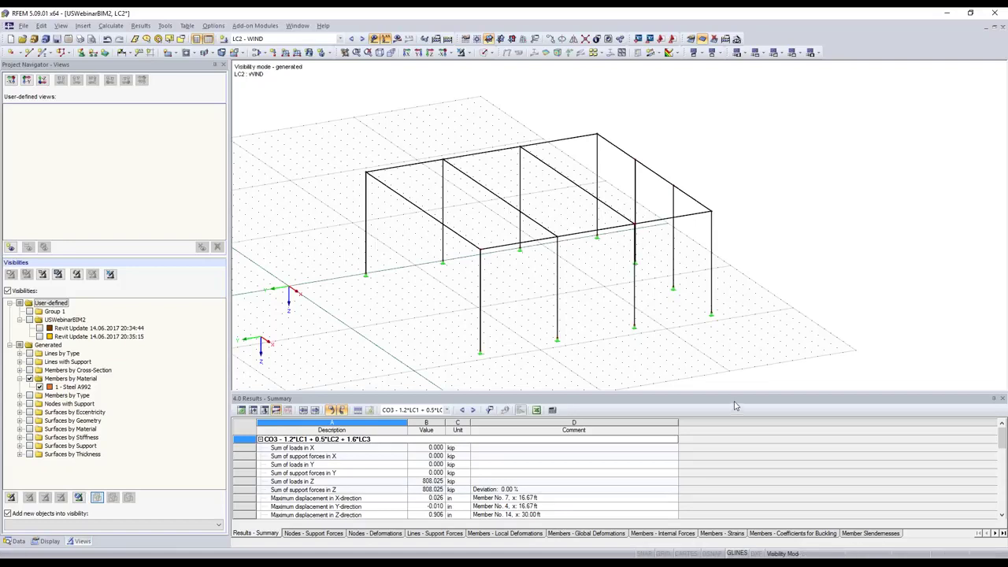
# Start the ASCE/SEI 7-10 wind load generator, keep Enclosed, and measure the 25.00 ft roof height.
pyautogui.click(819, 54)
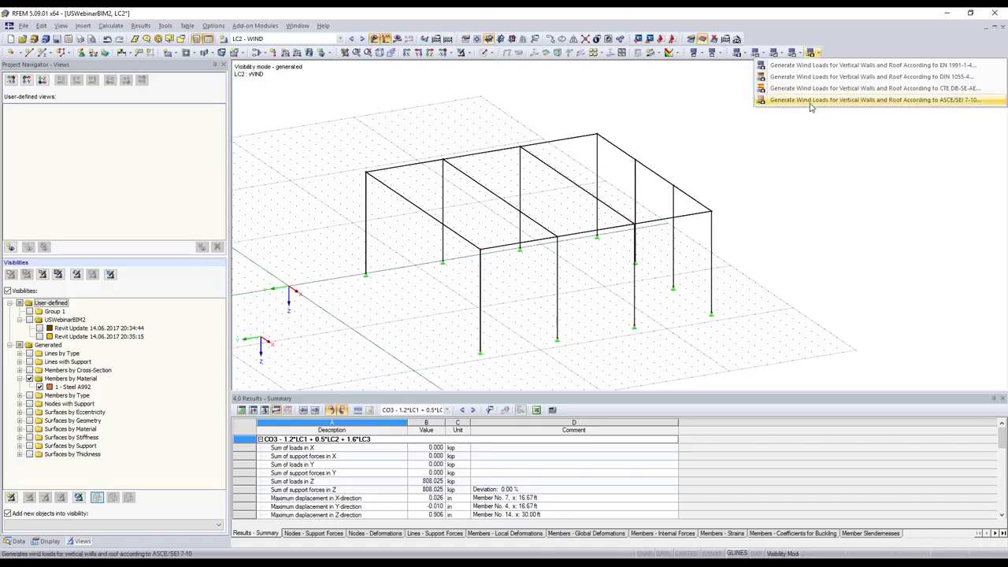
pyautogui.click(856, 102)
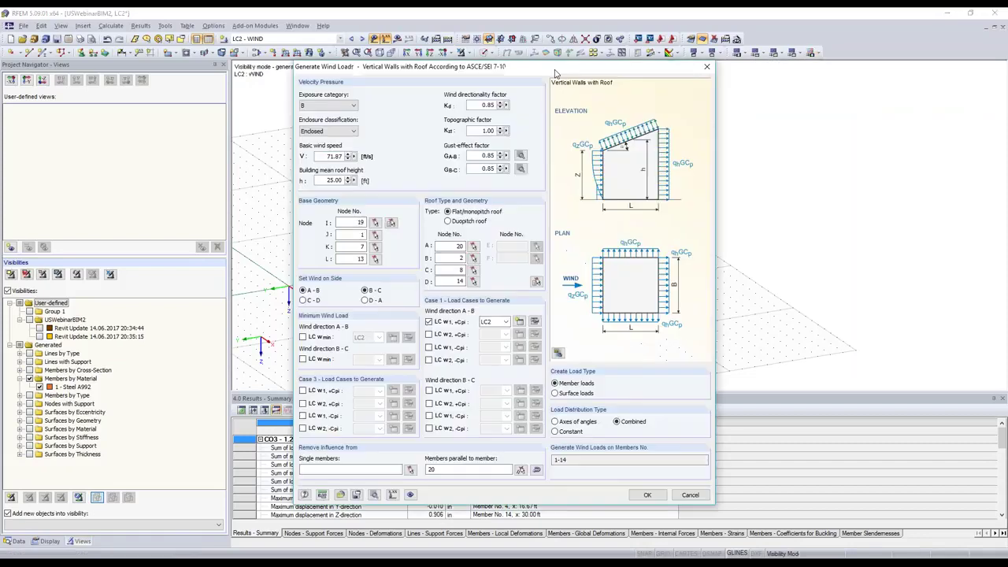
pyautogui.moveTo(315, 71)
pyautogui.mouseDown()
pyautogui.moveTo(447, 101)
pyautogui.moveTo(234, 98)
pyautogui.mouseUp()
pyautogui.moveTo(274, 70)
pyautogui.mouseDown()
pyautogui.moveTo(313, 71)
pyautogui.moveTo(225, 75)
pyautogui.mouseUp()
pyautogui.click(112, 122)
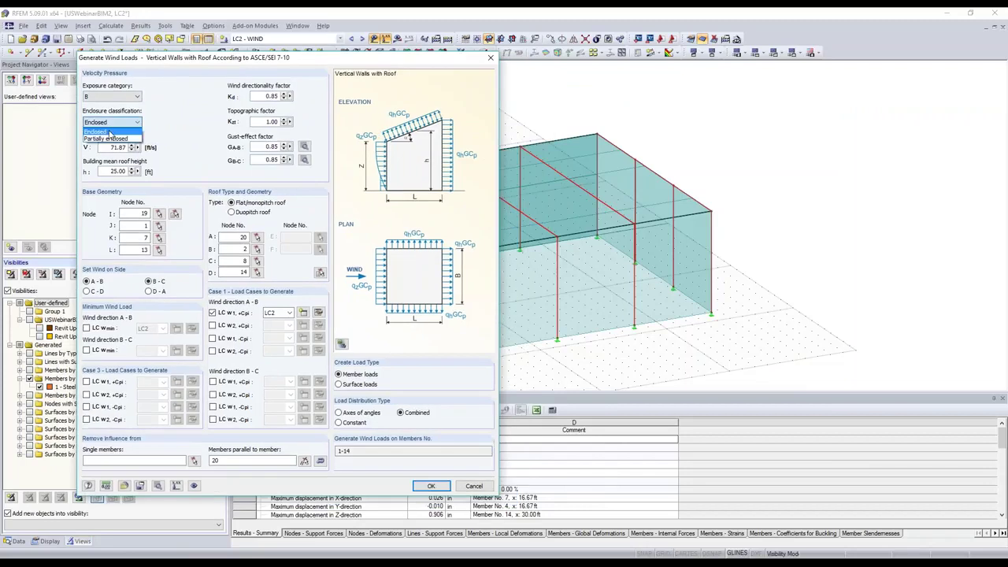
pyautogui.click(147, 170)
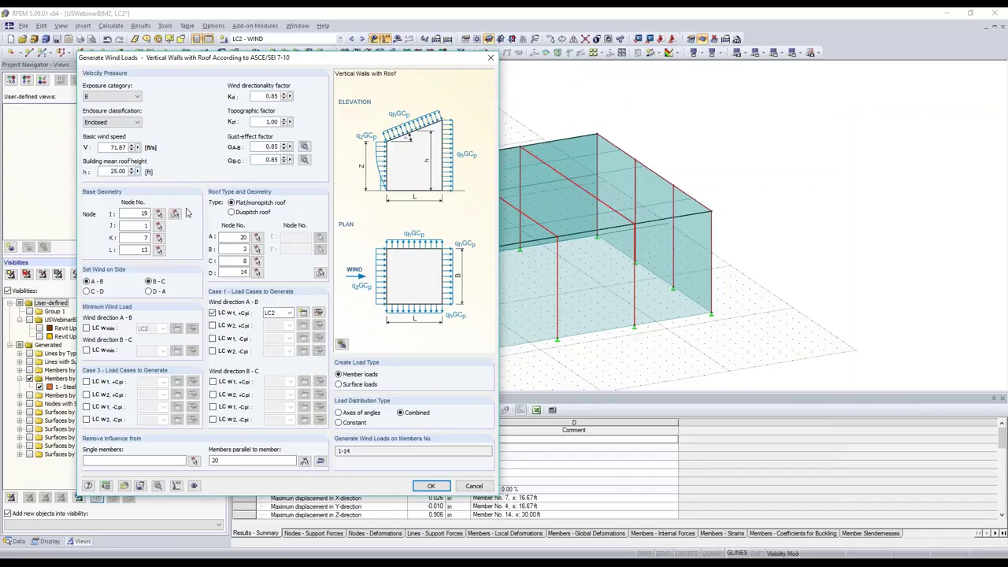
pyautogui.rightClick(142, 167)
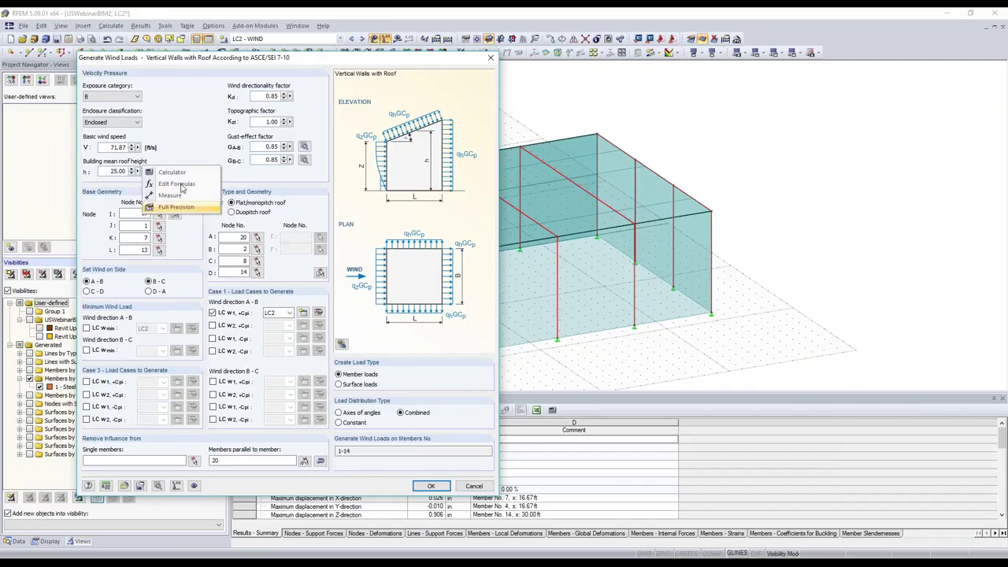
pyautogui.click(167, 195)
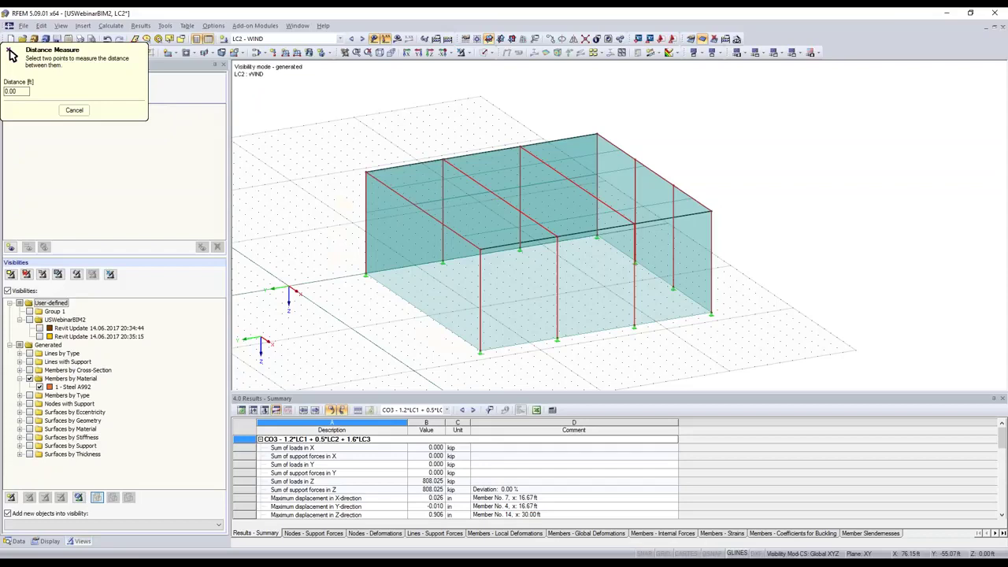
pyautogui.click(480, 352)
pyautogui.click(11, 52)
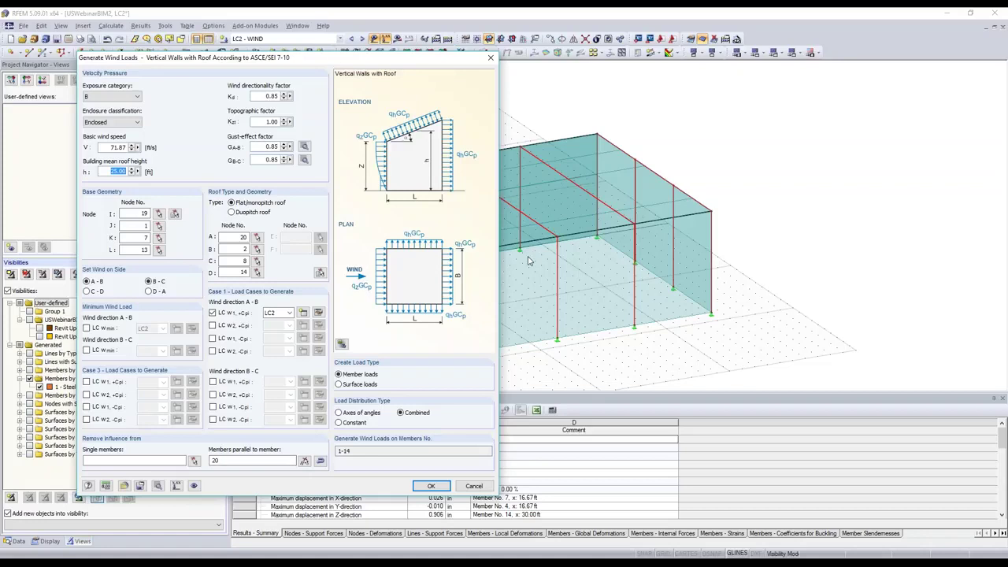
# Select members 1-14 as the wind-loaded members and show the 3D sketch.
pyautogui.moveTo(283, 57); pyautogui.dragTo(138, 81)
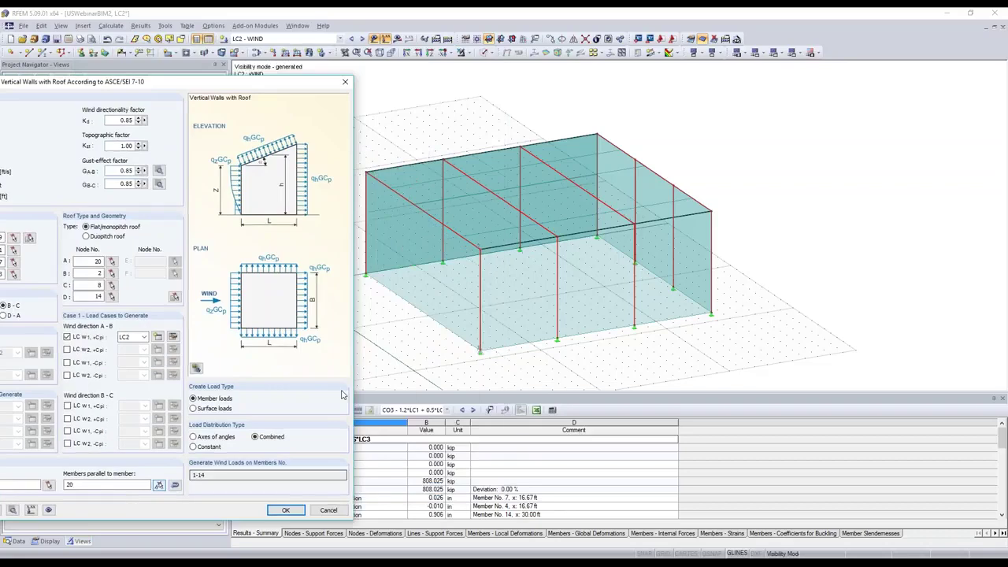
pyautogui.click(196, 368)
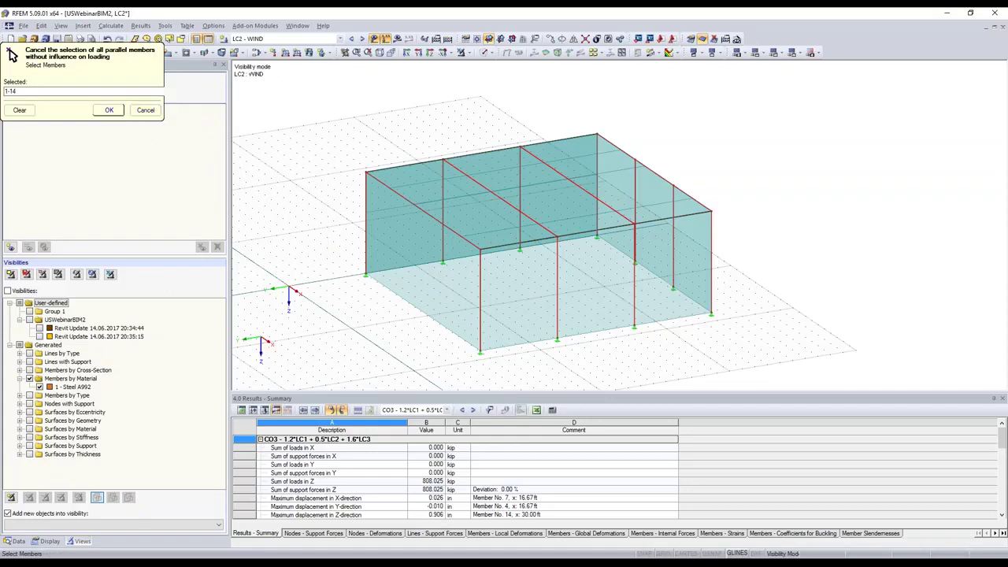
pyautogui.click(109, 110)
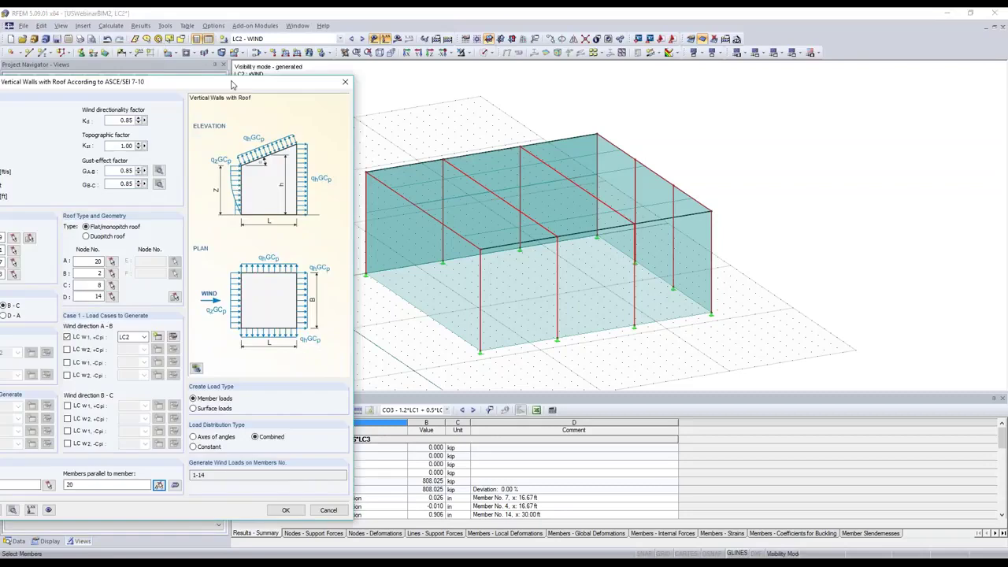
pyautogui.moveTo(232, 84); pyautogui.dragTo(313, 78)
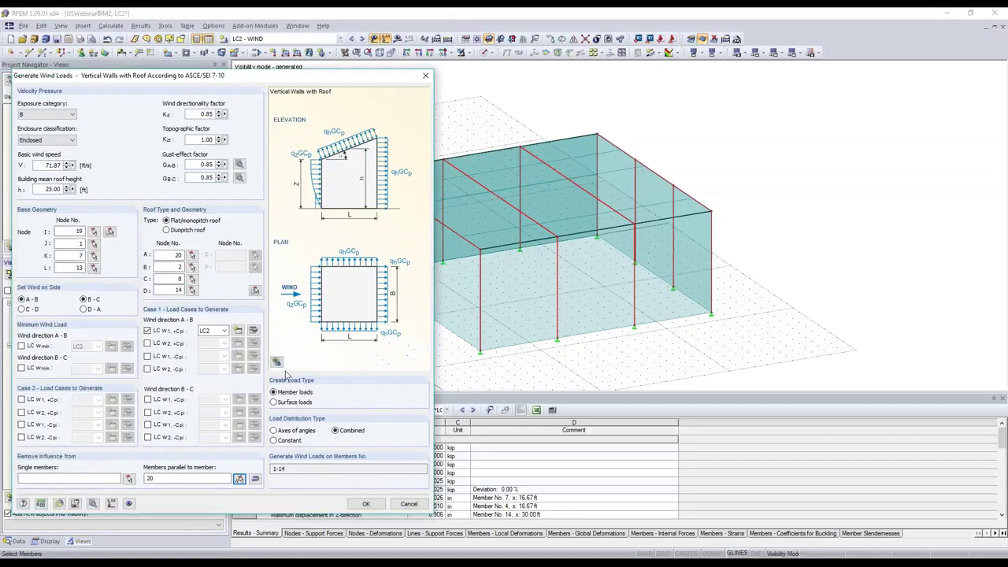
pyautogui.click(277, 362)
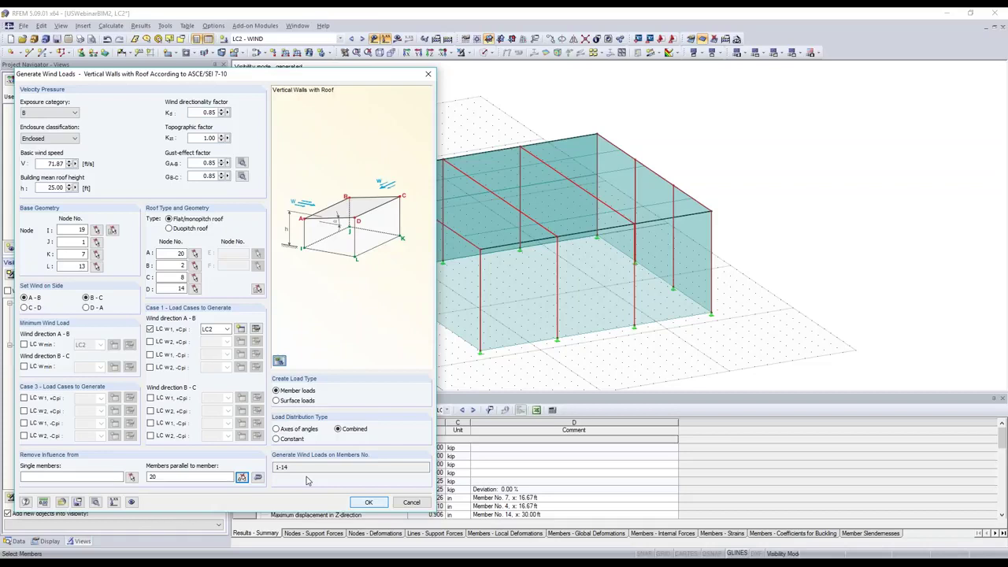
# Generate the LC2 wind loads after accepting result deletion, giving 10.514 kip on members 1–14.
pyautogui.press('Return')
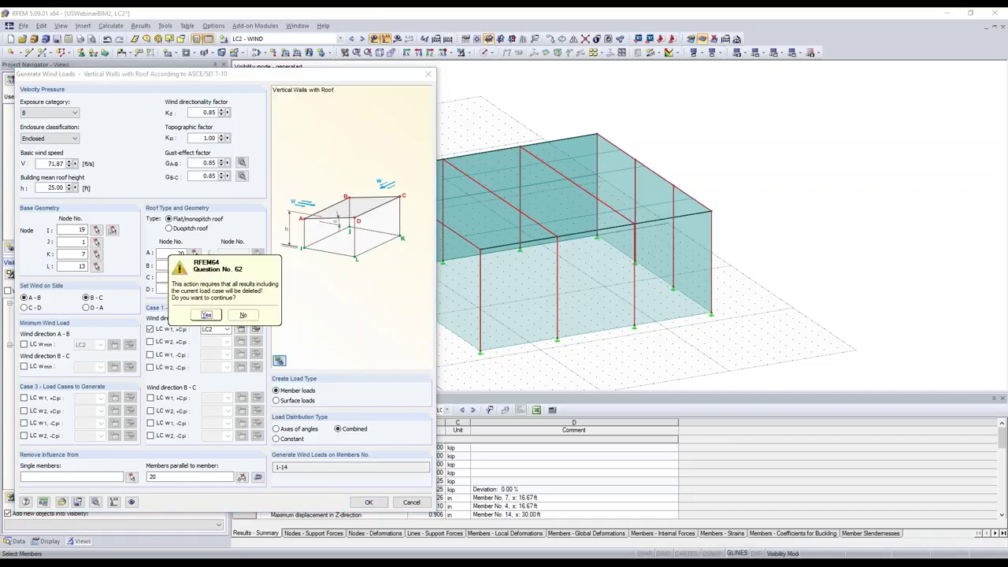
pyautogui.press('Return')
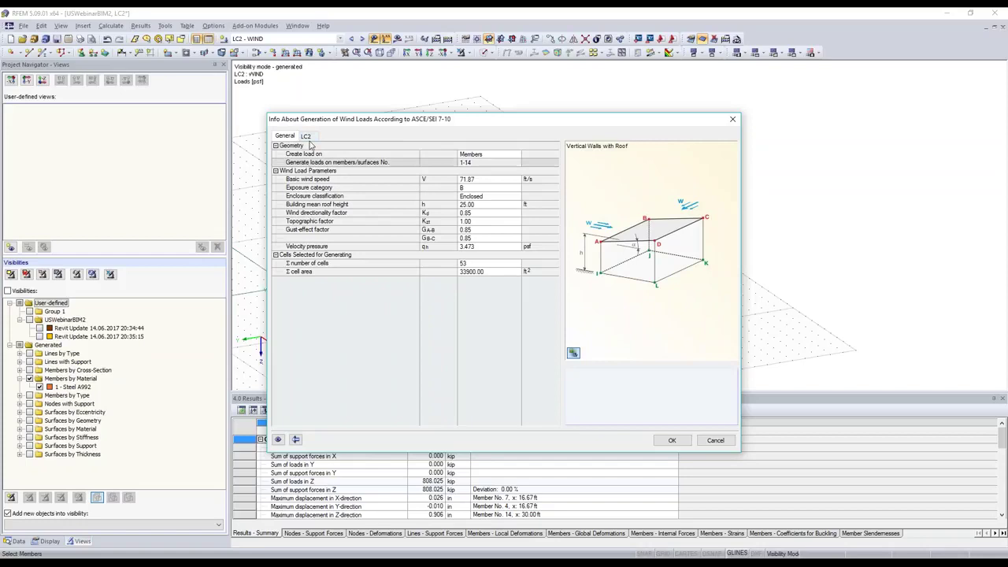
pyautogui.click(308, 136)
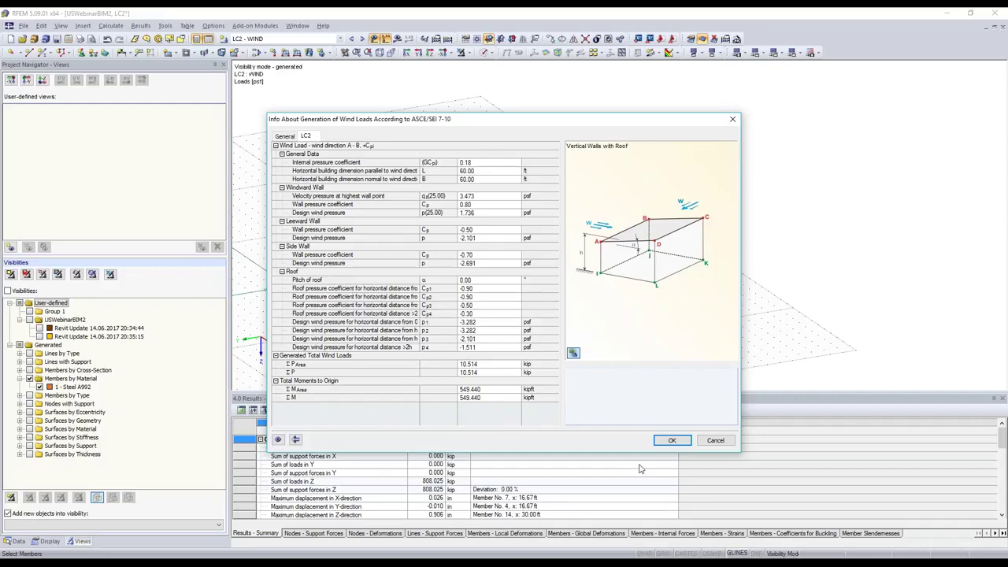
pyautogui.click(672, 441)
pyautogui.rightClick(431, 306)
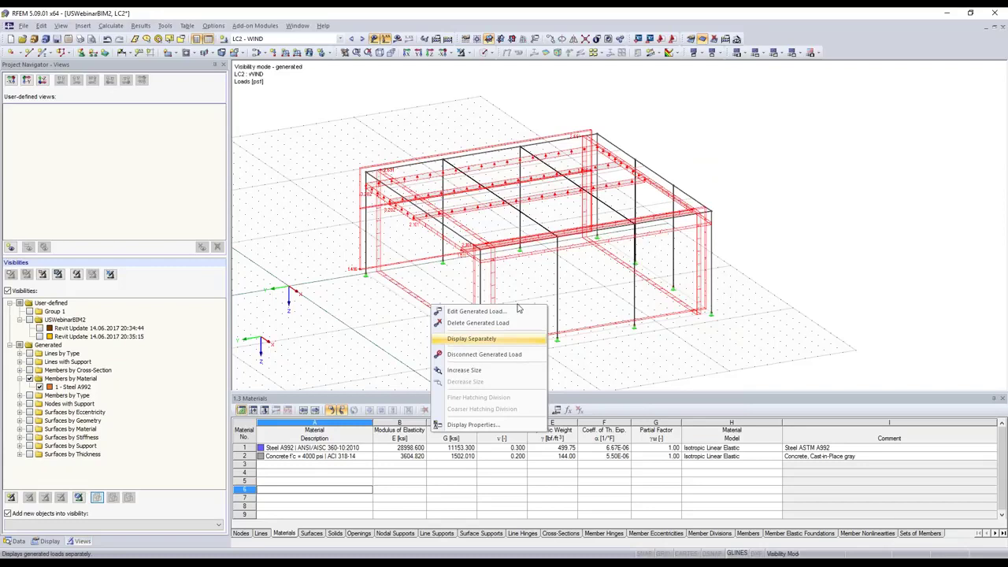
# Show the generated wind load separately and disconnect it into individual member loads.
pyautogui.press('Return')
pyautogui.scroll(2, 522, 181)
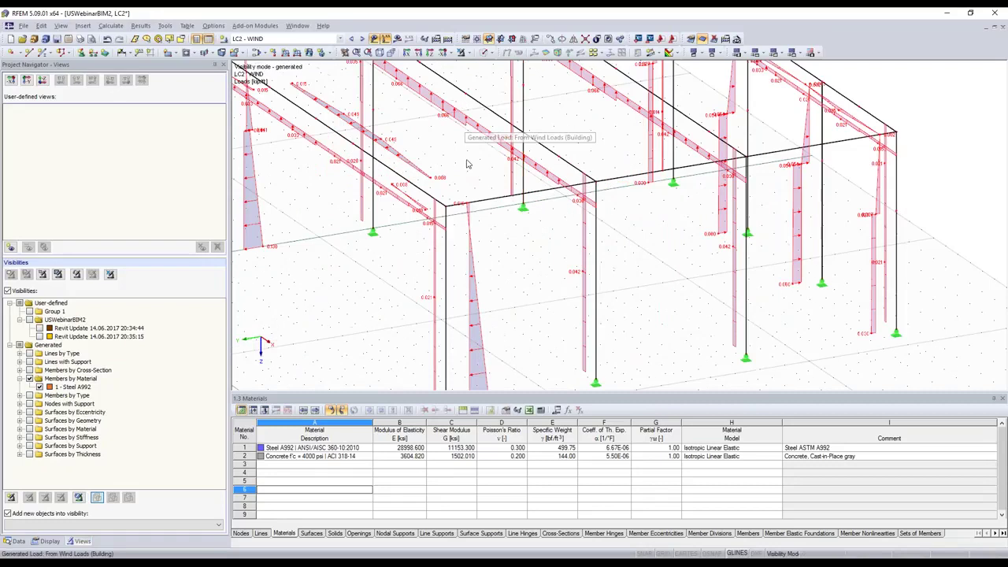
pyautogui.scroll(-1, 486, 325)
pyautogui.rightClick(482, 334)
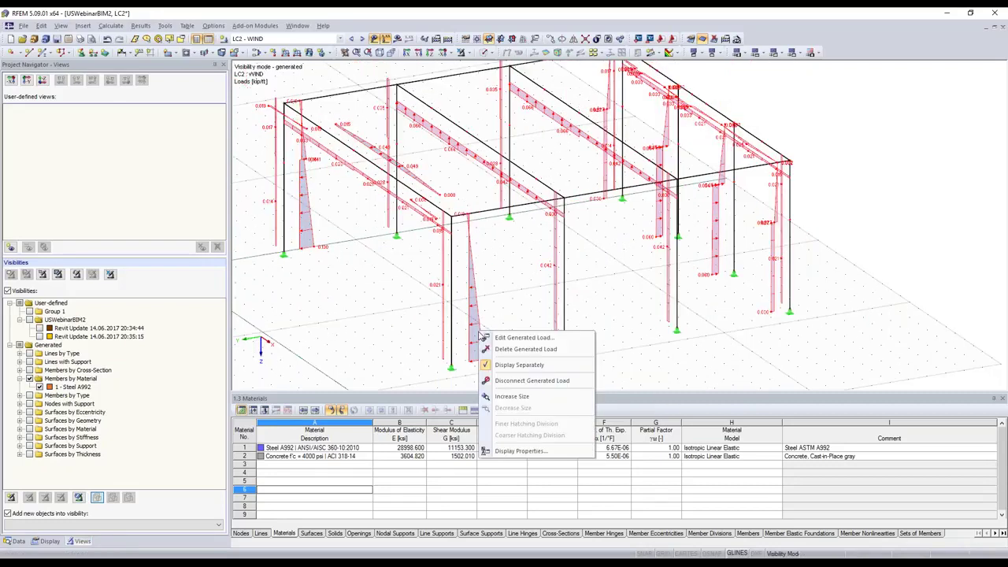
pyautogui.click(535, 382)
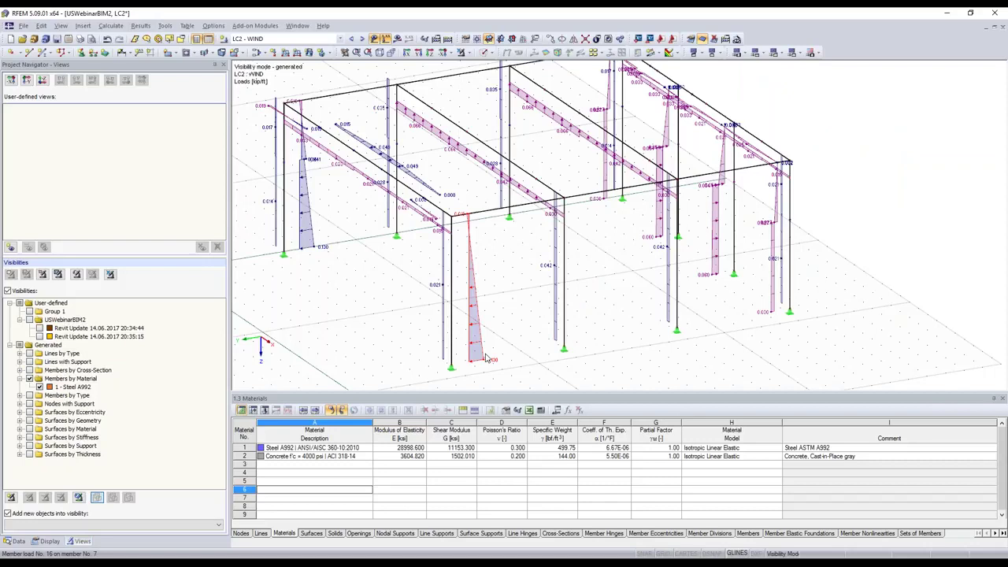
# Delete the wind load on front column member 7 and move on to LC3 SNOW.
pyautogui.press('Delete')
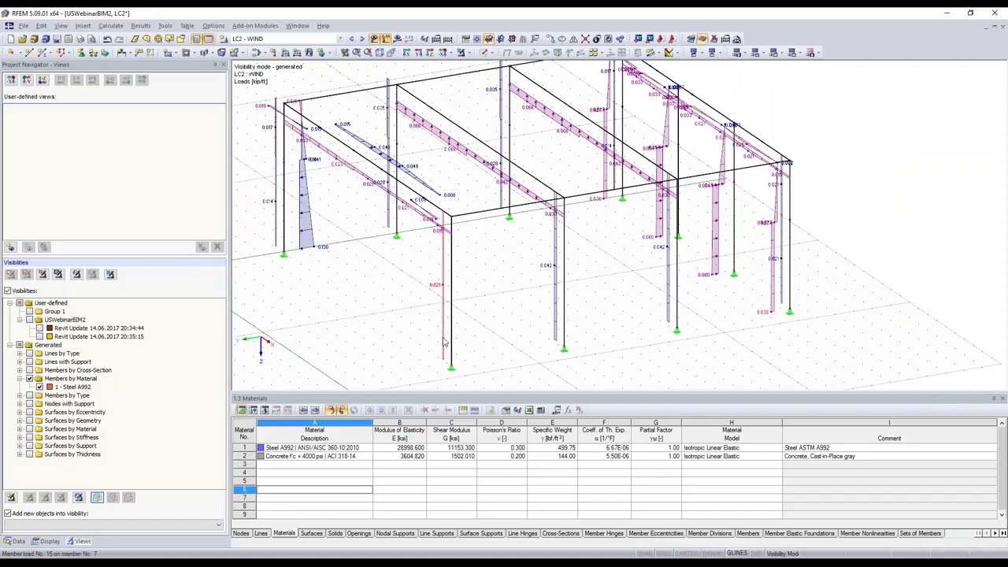
pyautogui.scroll(-1, 443, 342)
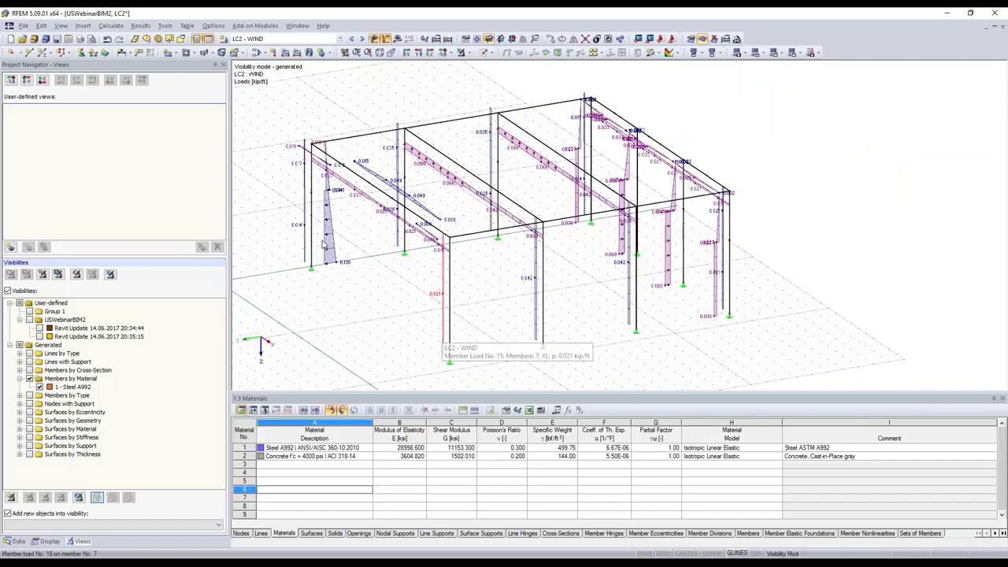
pyautogui.scroll(-1, 411, 307)
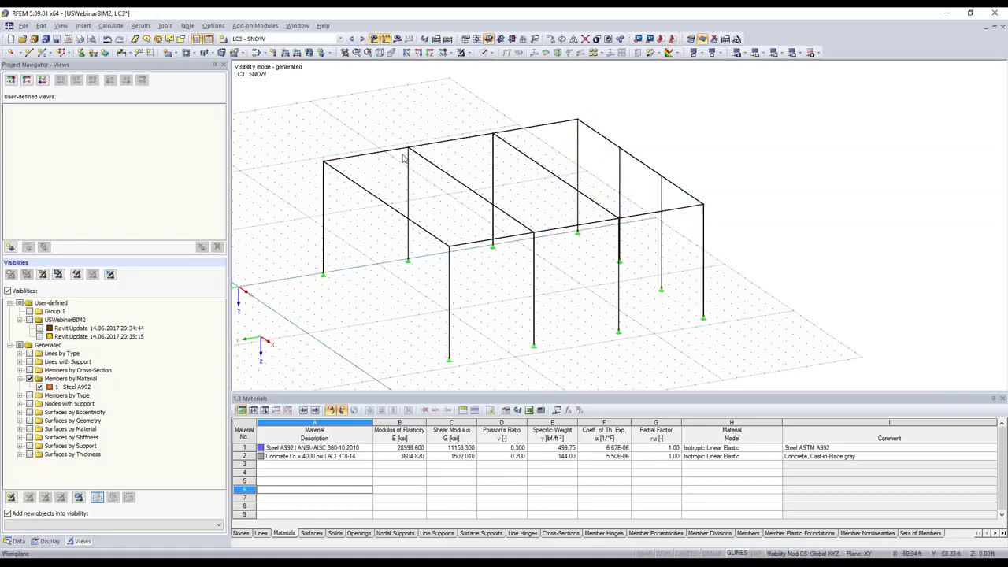
# Generate ASCE 7-10 flat-roof snow loads of 12.600 psf into LC3 on roof members 11–14.
pyautogui.click(701, 53)
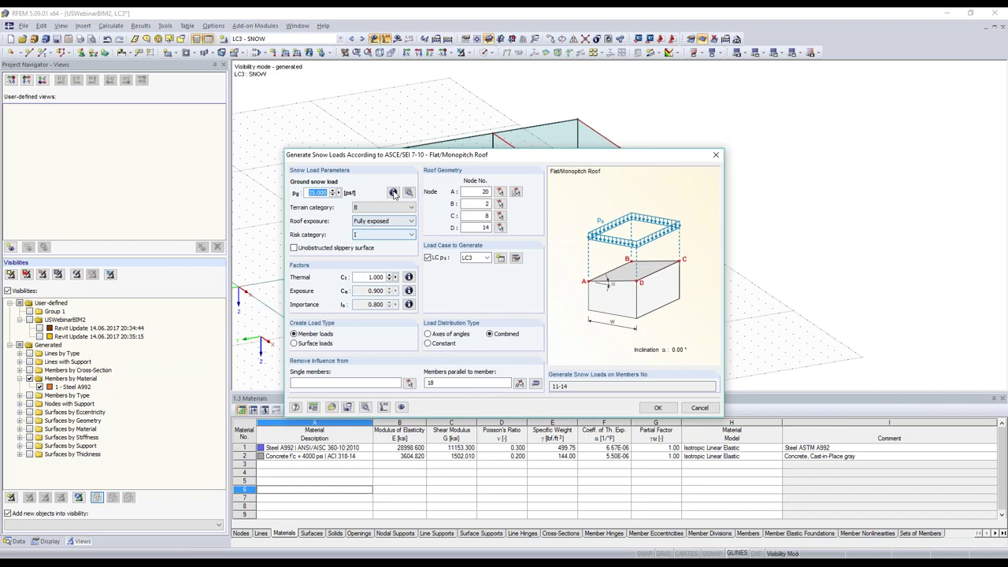
pyautogui.click(393, 193)
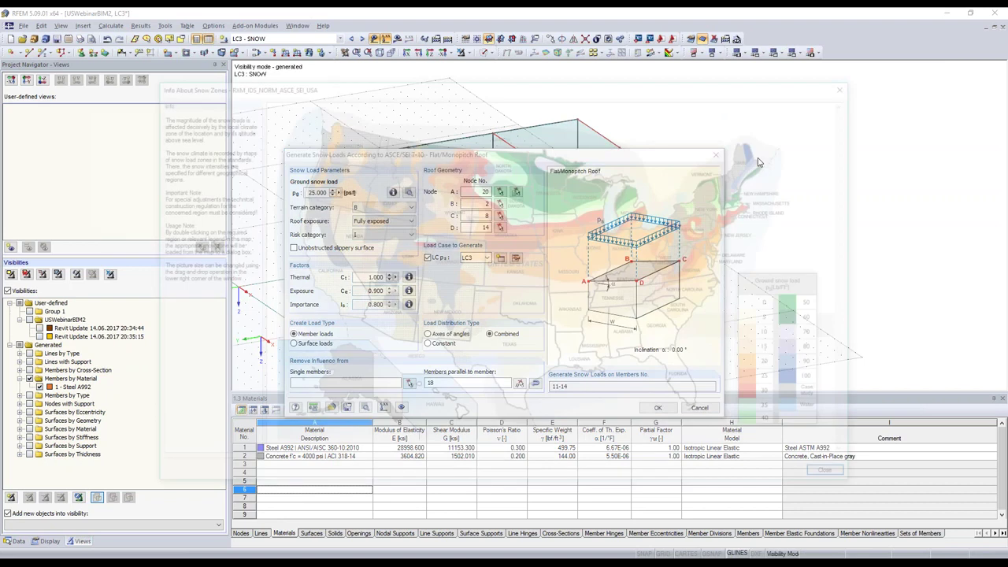
pyautogui.press('Escape')
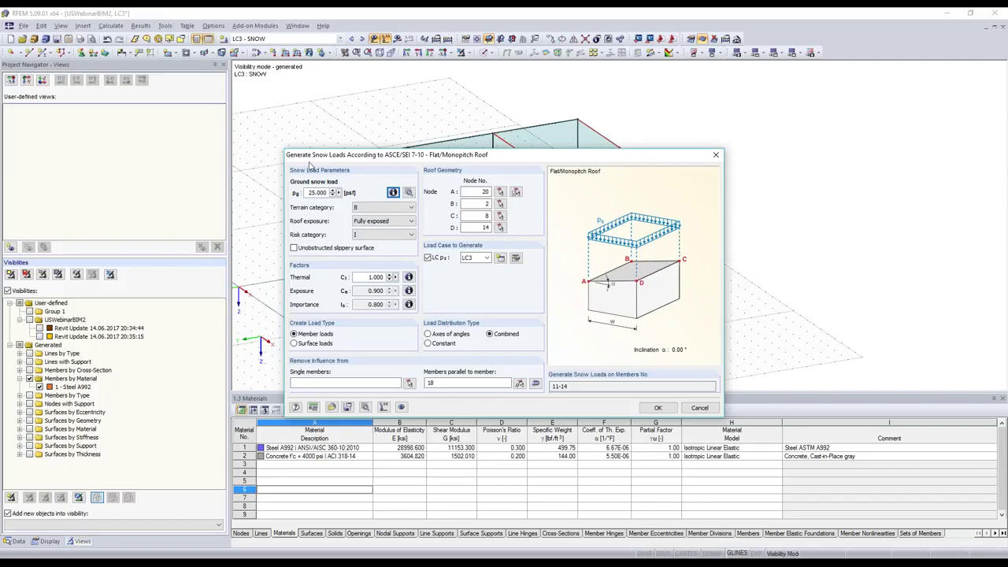
pyautogui.moveTo(310, 158)
pyautogui.mouseDown()
pyautogui.moveTo(254, 126)
pyautogui.moveTo(279, 115)
pyautogui.mouseUp()
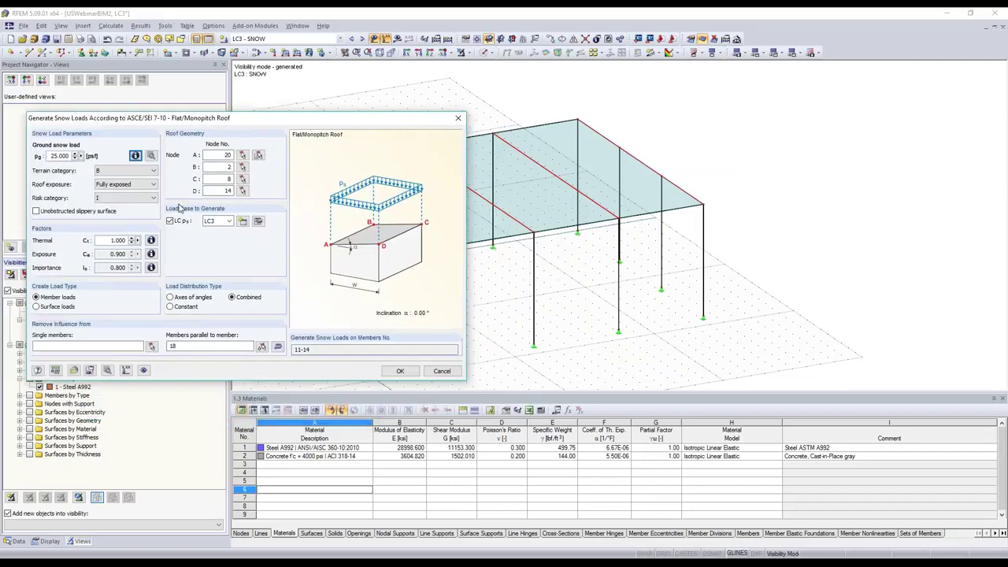
pyautogui.click(164, 246)
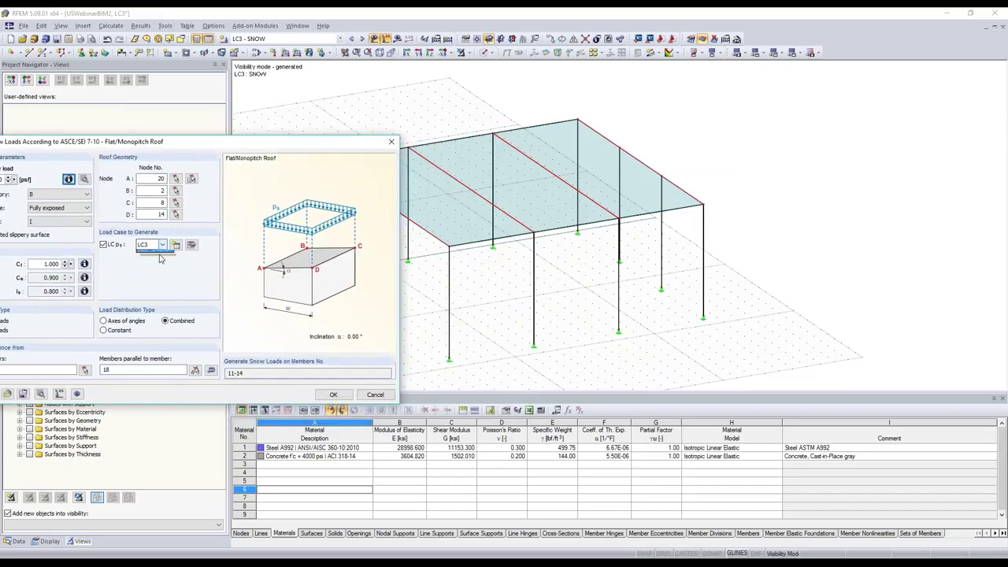
pyautogui.click(378, 330)
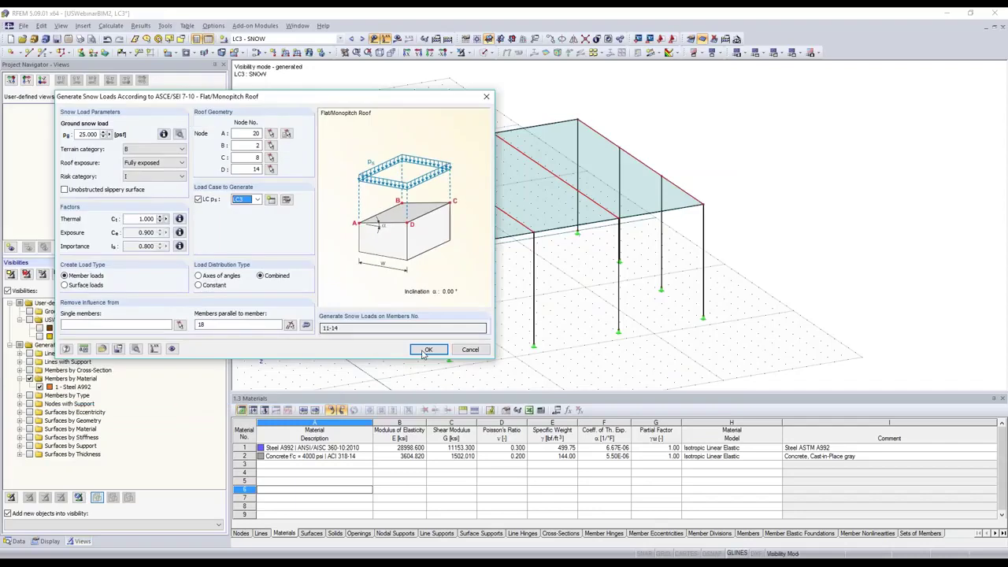
pyautogui.click(425, 352)
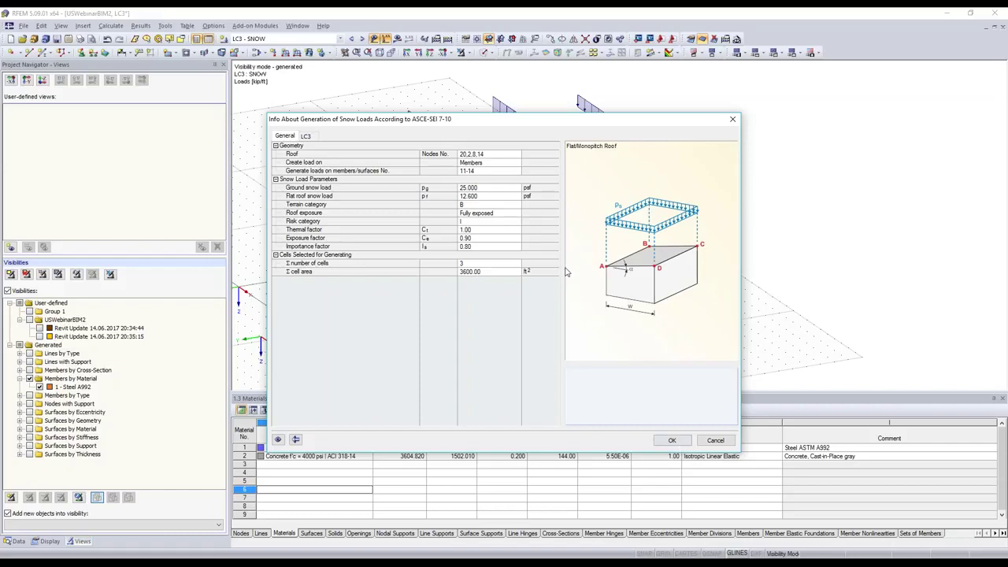
pyautogui.press('Return')
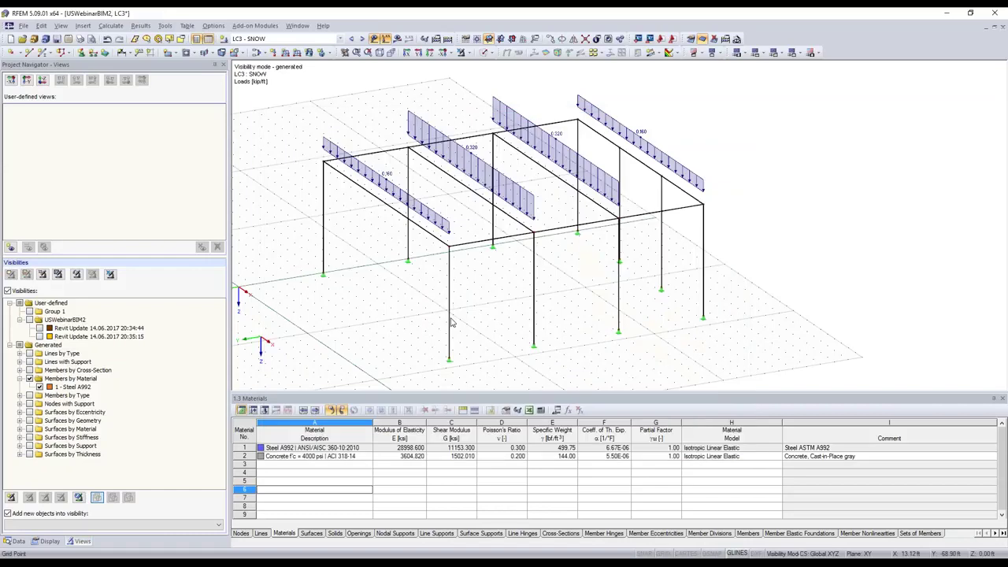
# Step through combinations CO2 to CO5, then show all objects including walls and footings.
pyautogui.click(341, 39)
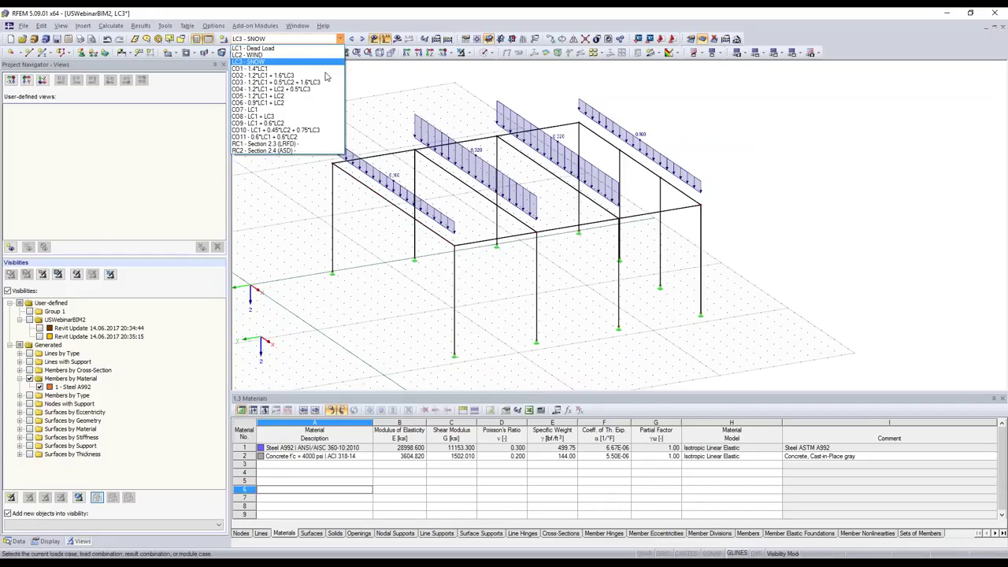
pyautogui.click(327, 75)
pyautogui.click(360, 39)
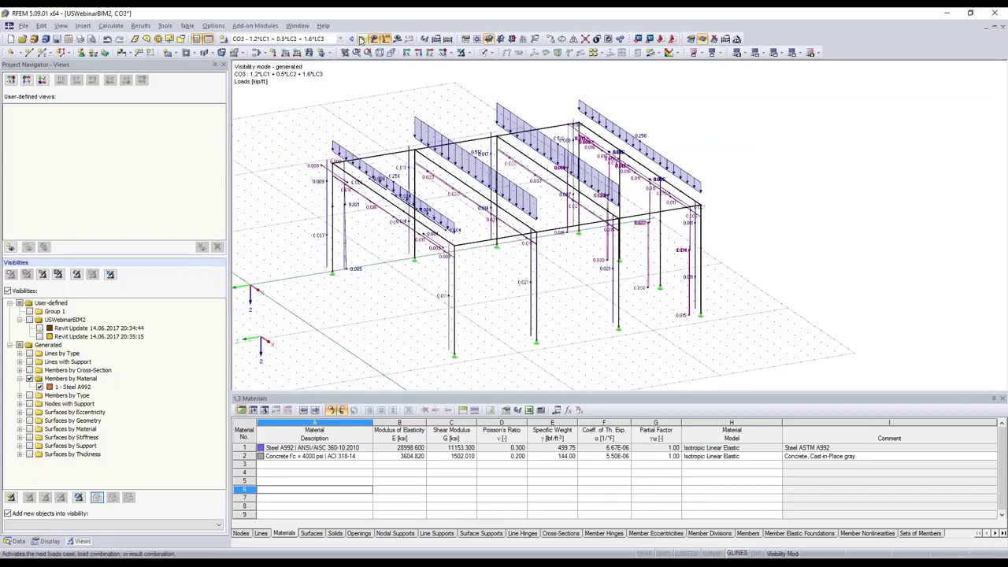
pyautogui.click(361, 39)
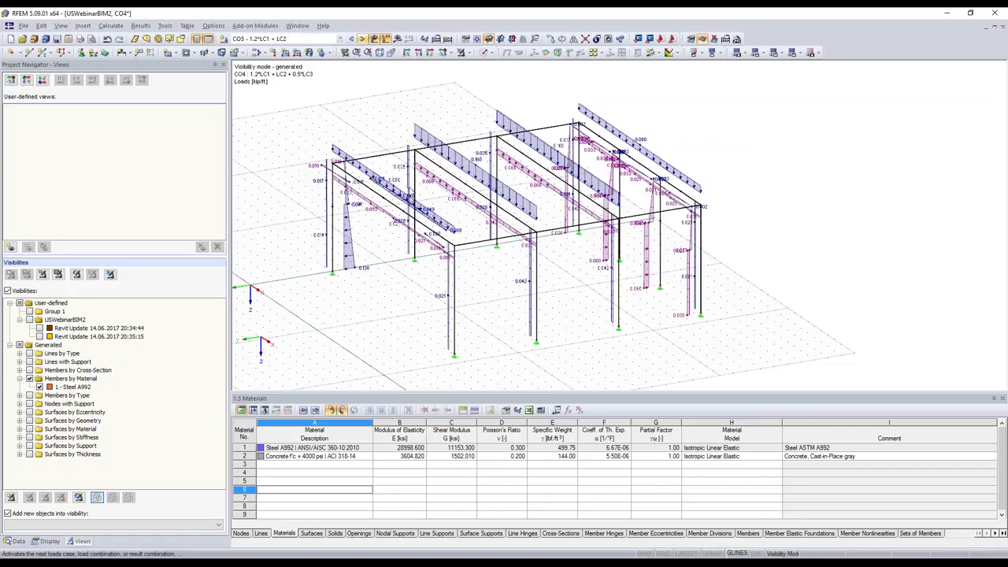
pyautogui.click(361, 39)
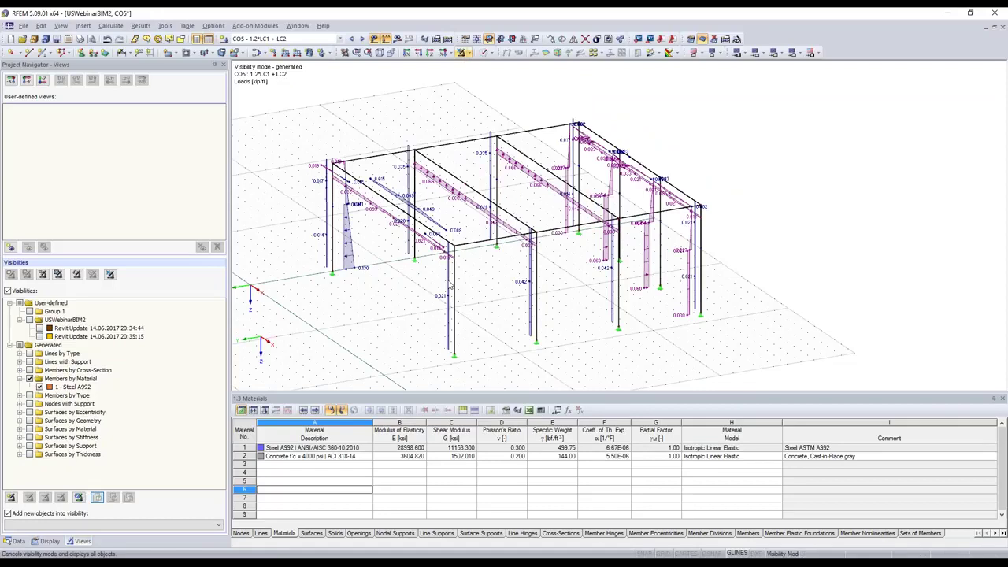
pyautogui.click(309, 53)
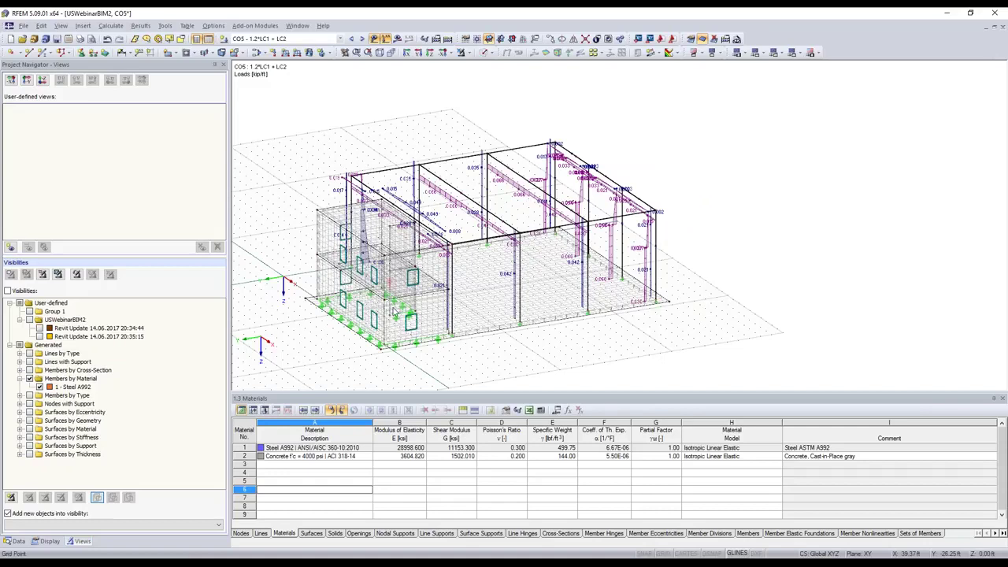
pyautogui.scroll(1, 394, 312)
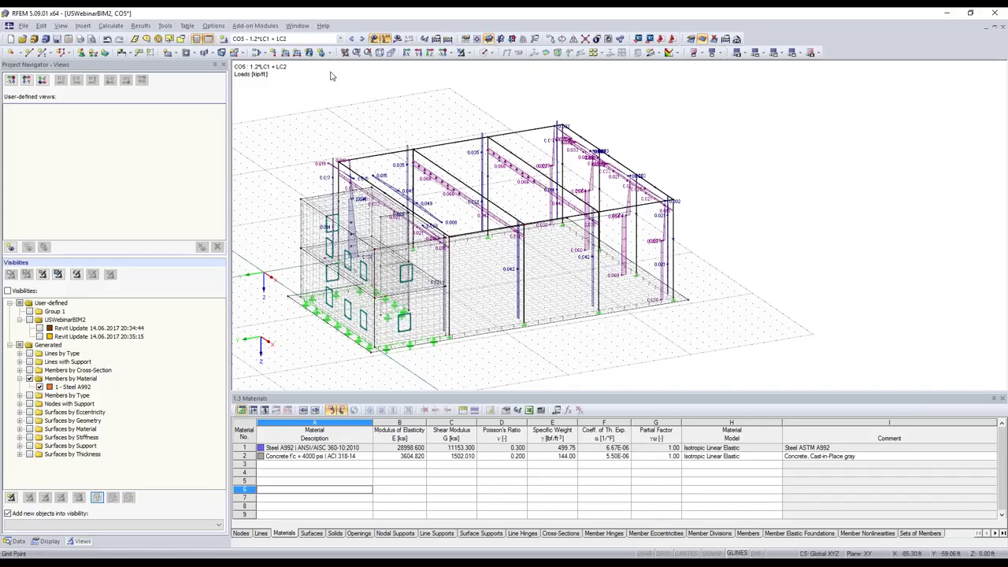
# Switch combinations CO1–CO11 from second-order to geometrically linear analysis.
pyautogui.doubleClick(404, 224)
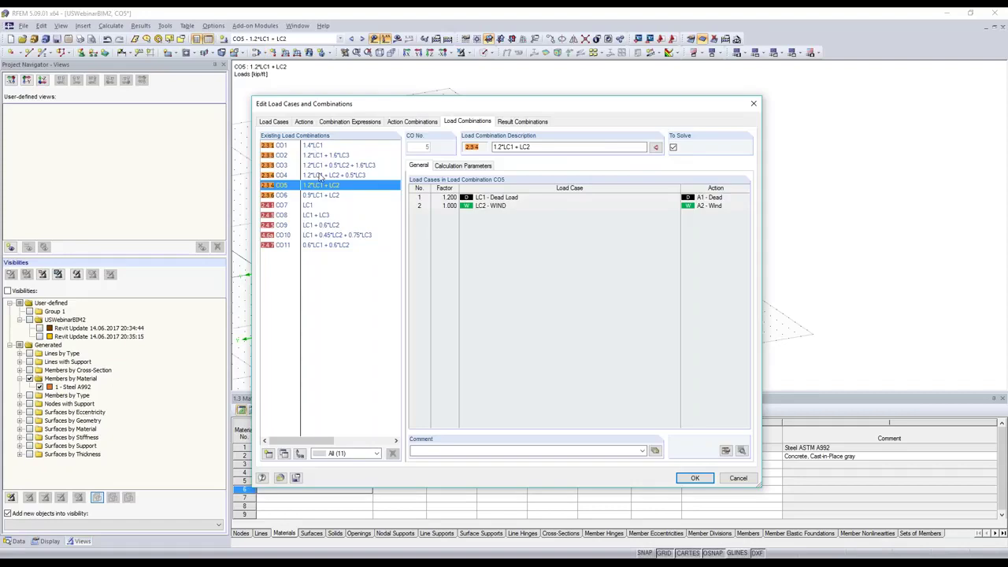
pyautogui.press('Home')
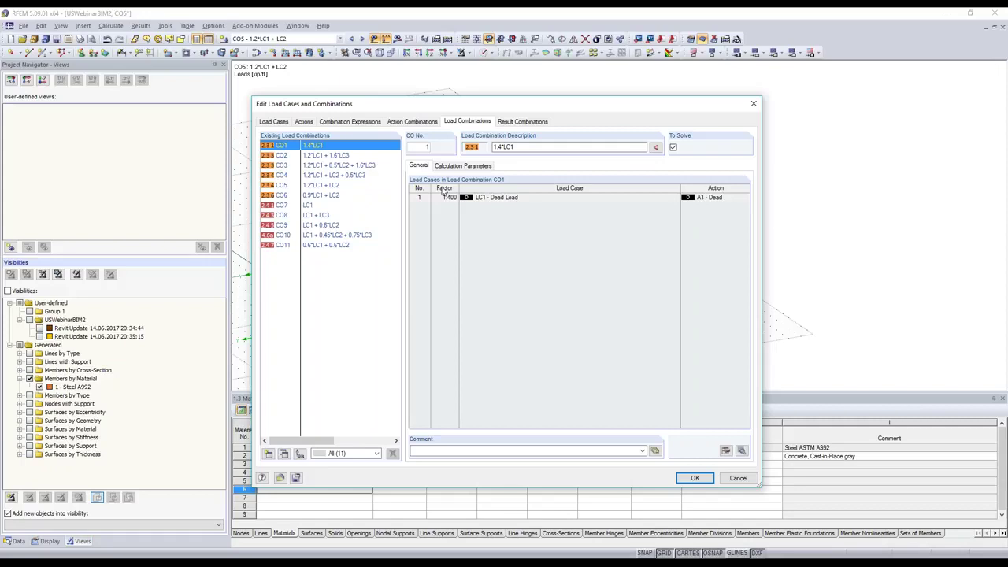
pyautogui.hotkey('ctrl', 'a')
pyautogui.click(453, 166)
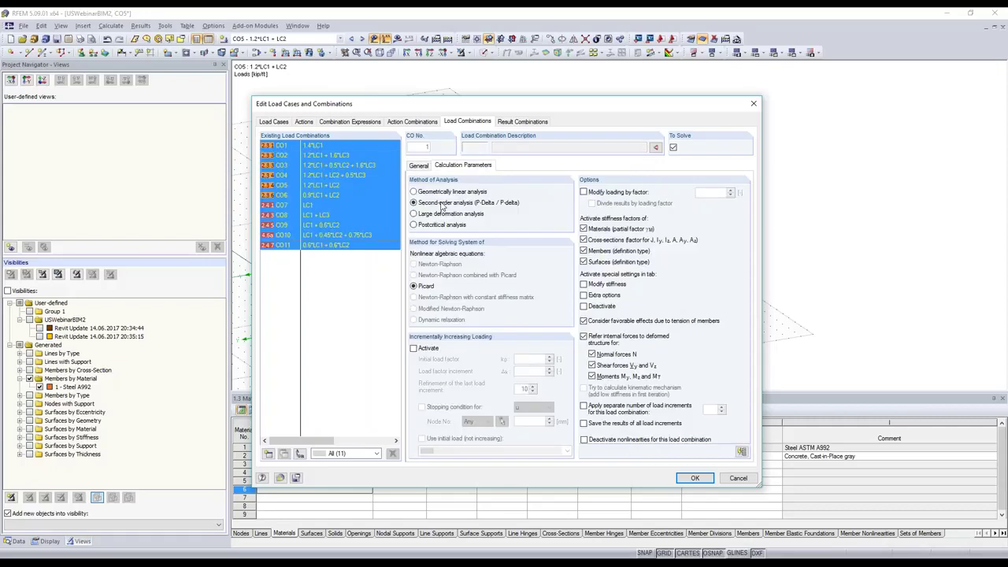
pyautogui.click(441, 192)
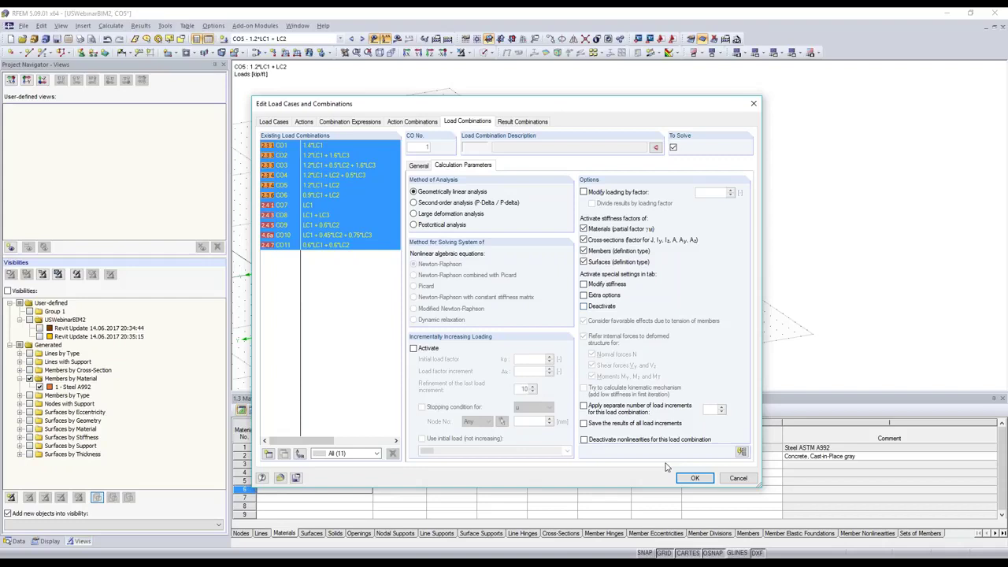
pyautogui.click(692, 478)
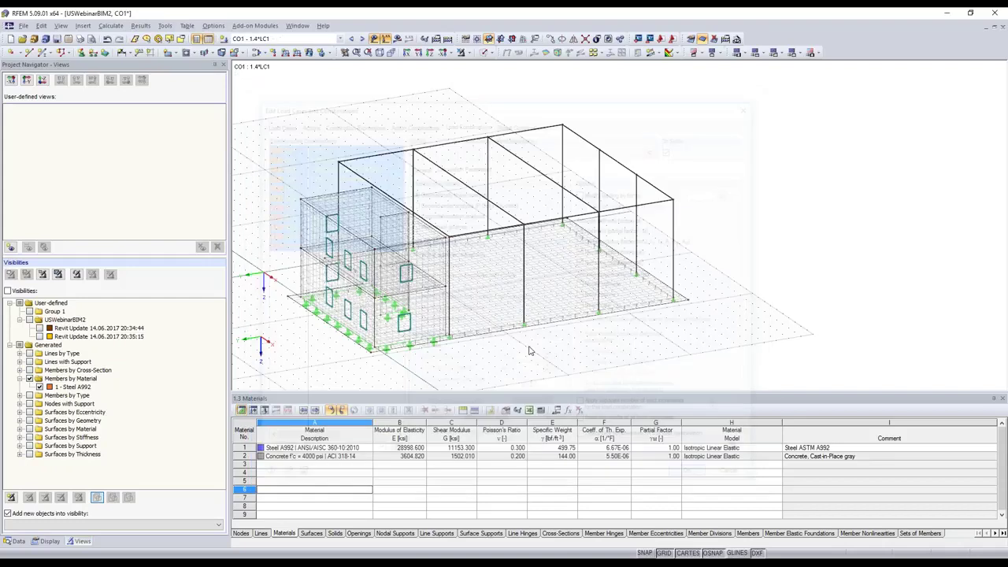
# Display result combination RC1 (LRFD) with deformations and M-y bending moment diagrams.
pyautogui.click(344, 41)
pyautogui.click(344, 43)
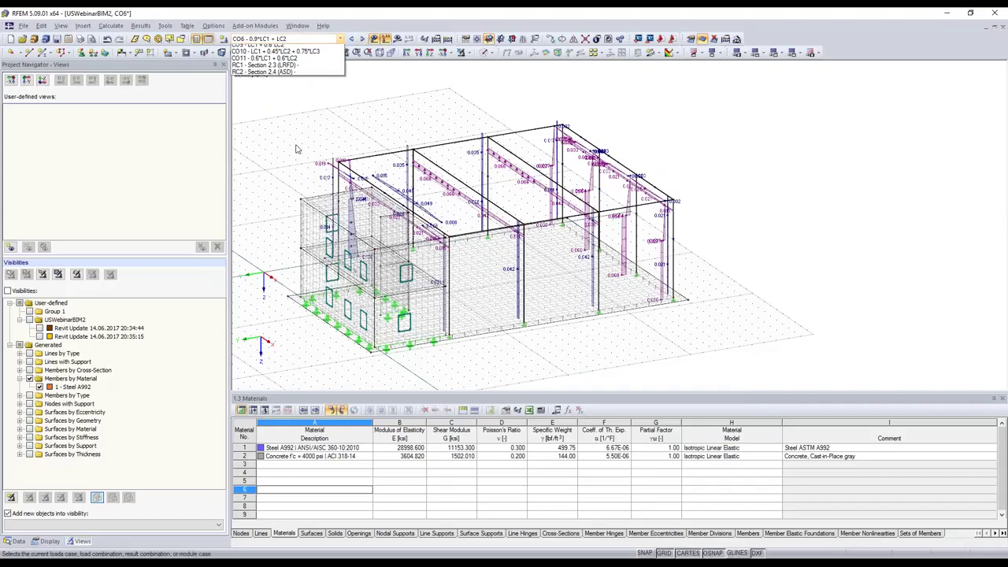
pyautogui.click(260, 65)
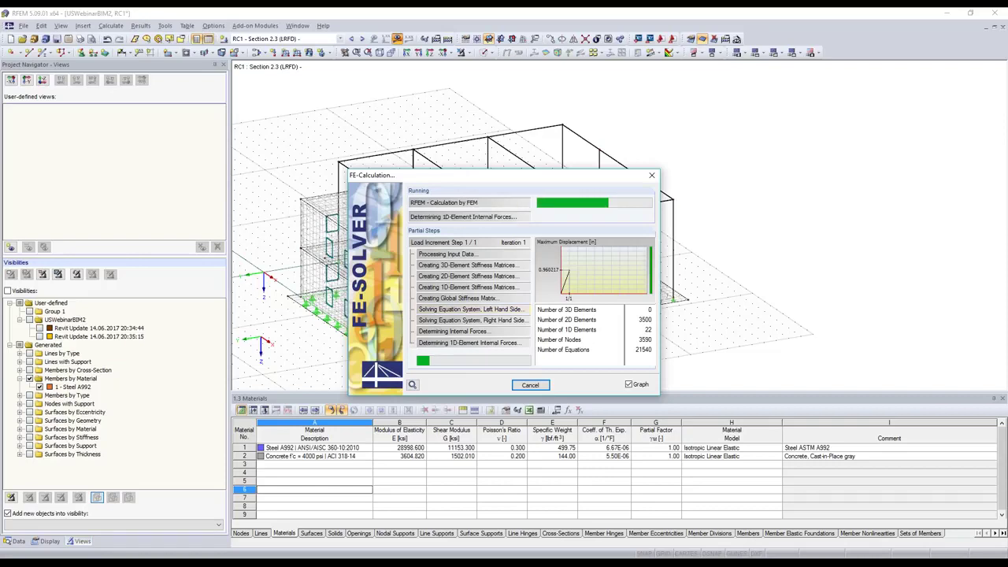
pyautogui.click(509, 53)
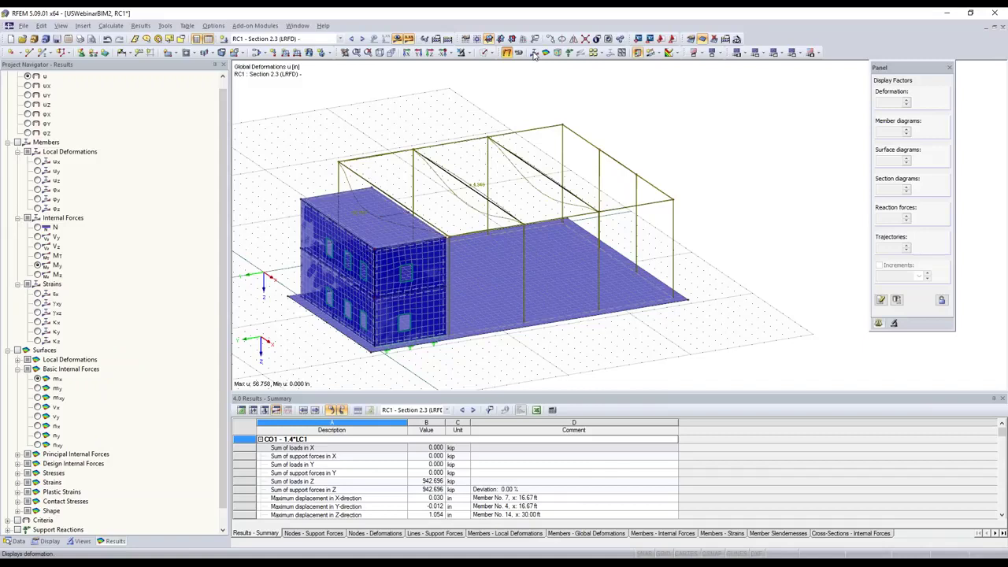
pyautogui.click(534, 53)
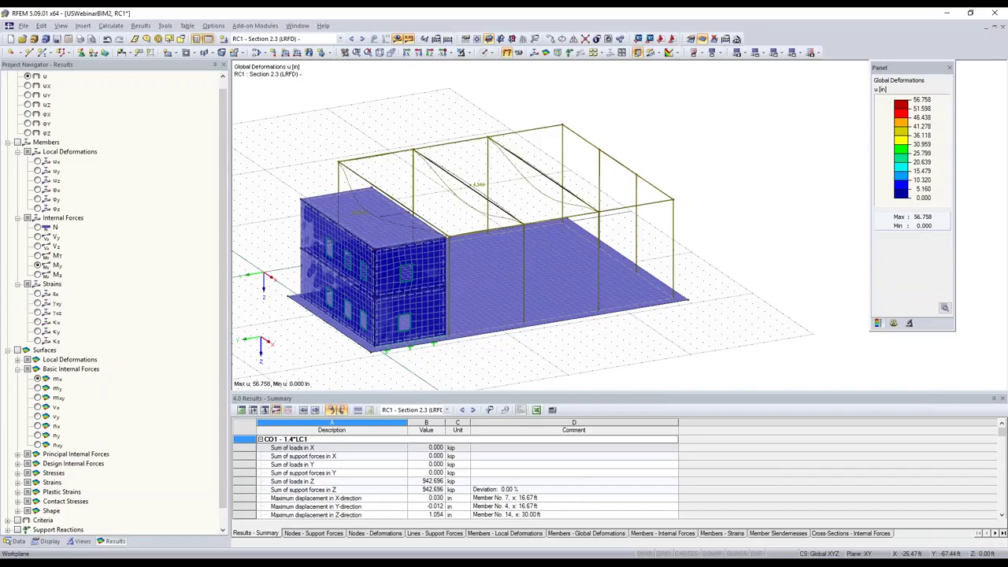
# Switch off the deformation results, orbit to the front block, and start a new model qq.
pyautogui.keyDown('ctrl'); pyautogui.moveTo(504, 236); pyautogui.dragTo(551, 237, button='middle'); pyautogui.keyUp('ctrl')
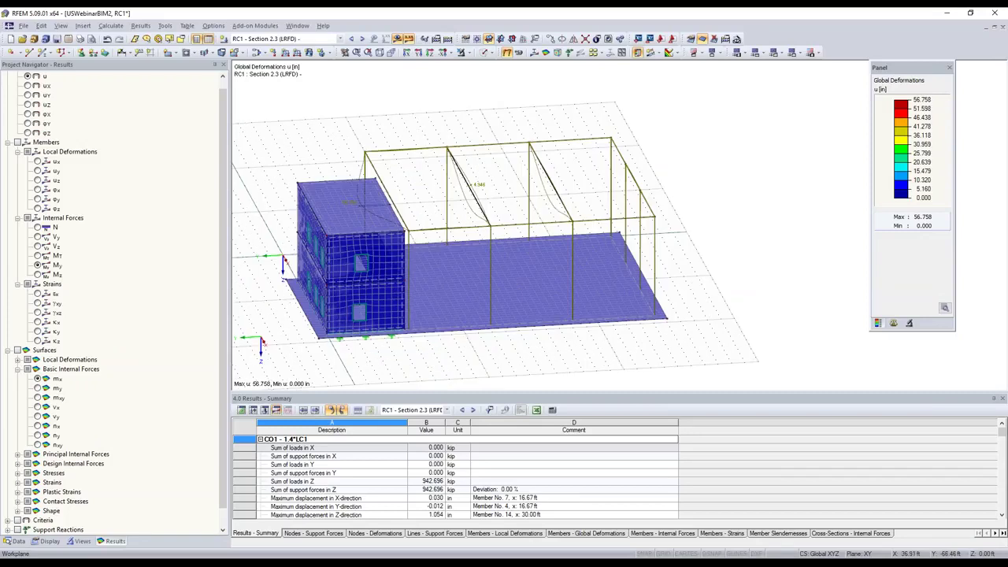
pyautogui.moveTo(339, 299)
pyautogui.keyDown('ctrl'); pyautogui.mouseDown(button='middle')
pyautogui.moveTo(365, 300)
pyautogui.moveTo(505, 56)
pyautogui.mouseUp(button='middle'); pyautogui.keyUp('ctrl')
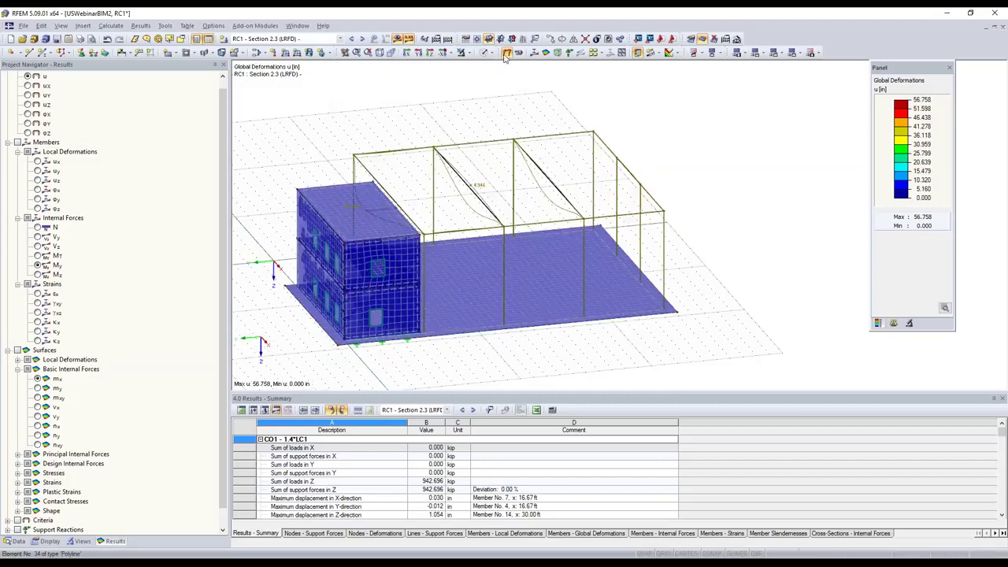
pyautogui.click(507, 52)
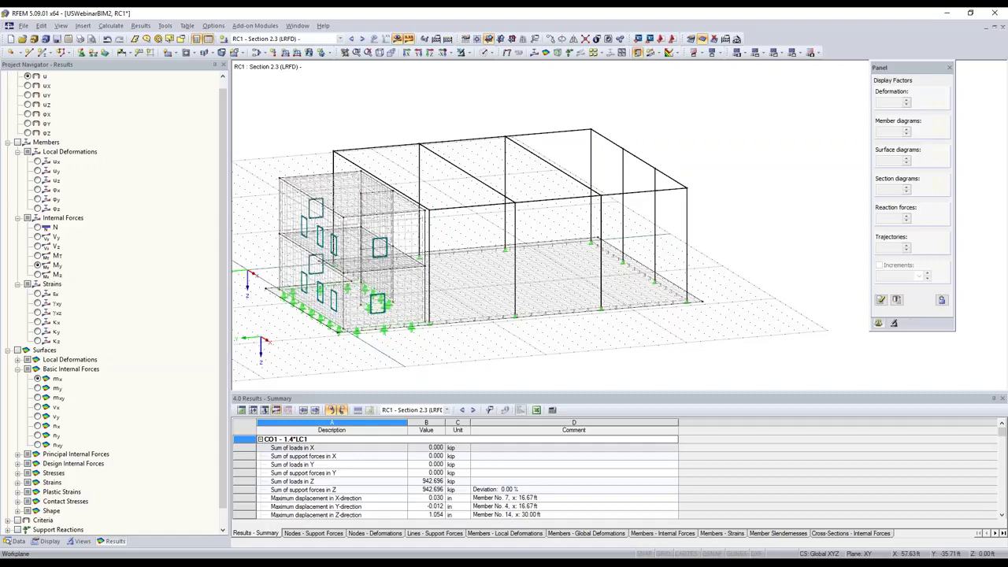
pyautogui.keyDown('ctrl'); pyautogui.moveTo(472, 237); pyautogui.dragTo(504, 237, button='middle'); pyautogui.keyUp('ctrl')
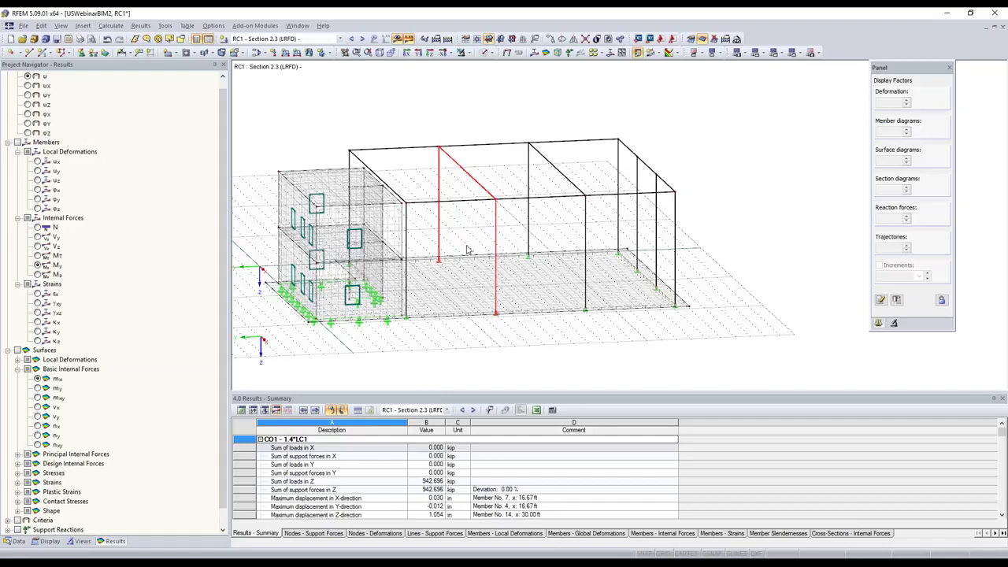
pyautogui.hotkey('ctrl', 'n')
pyautogui.write('qq')
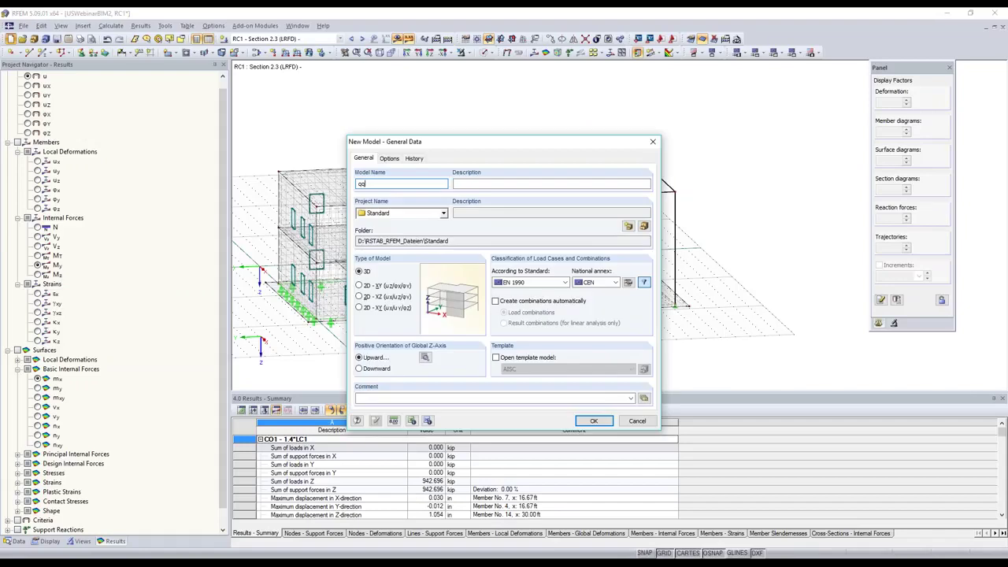
# Create model qq with a downward Z-axis and paste the portal frame with zero offset.
pyautogui.click(359, 368)
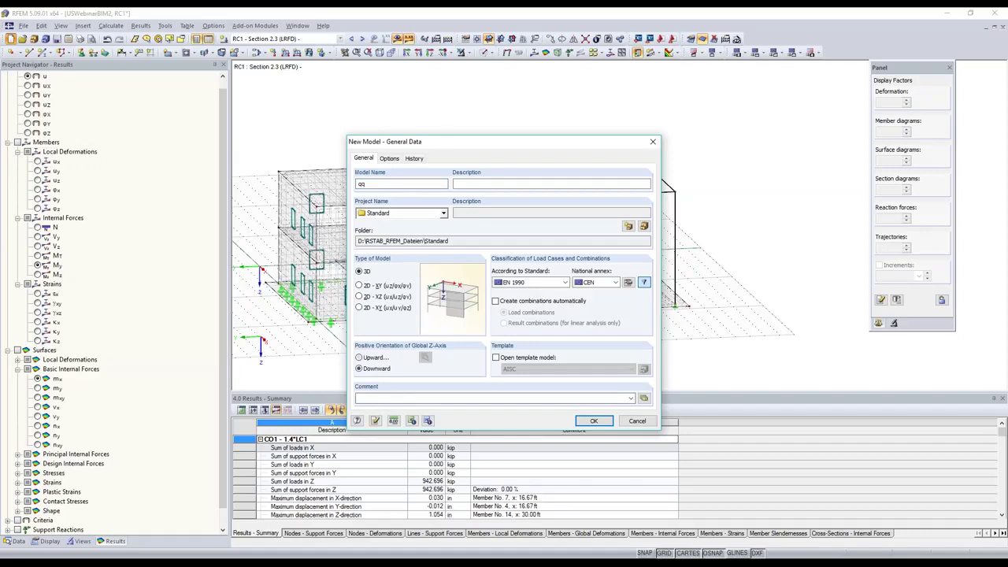
pyautogui.press('Return')
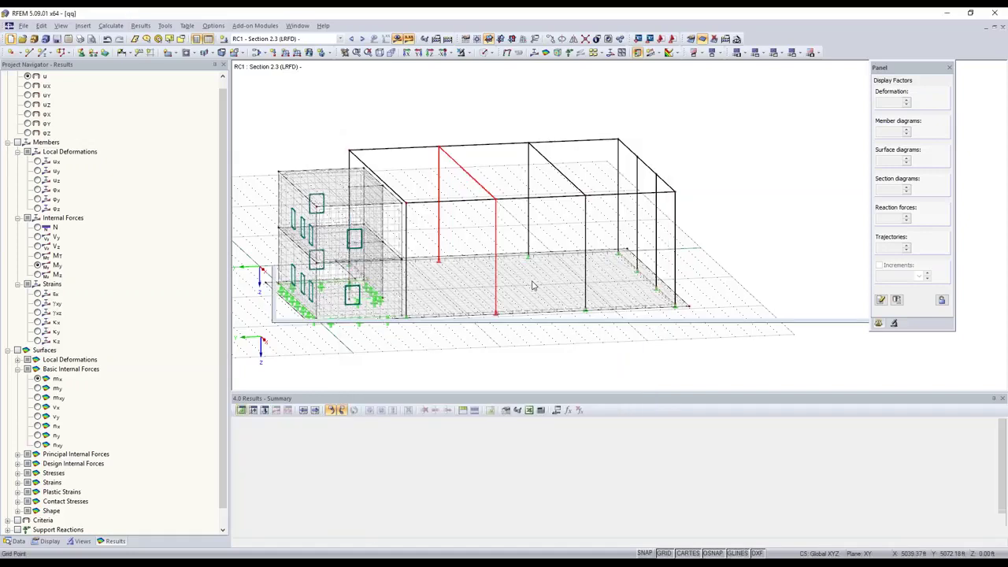
pyautogui.hotkey('ctrl', 'v')
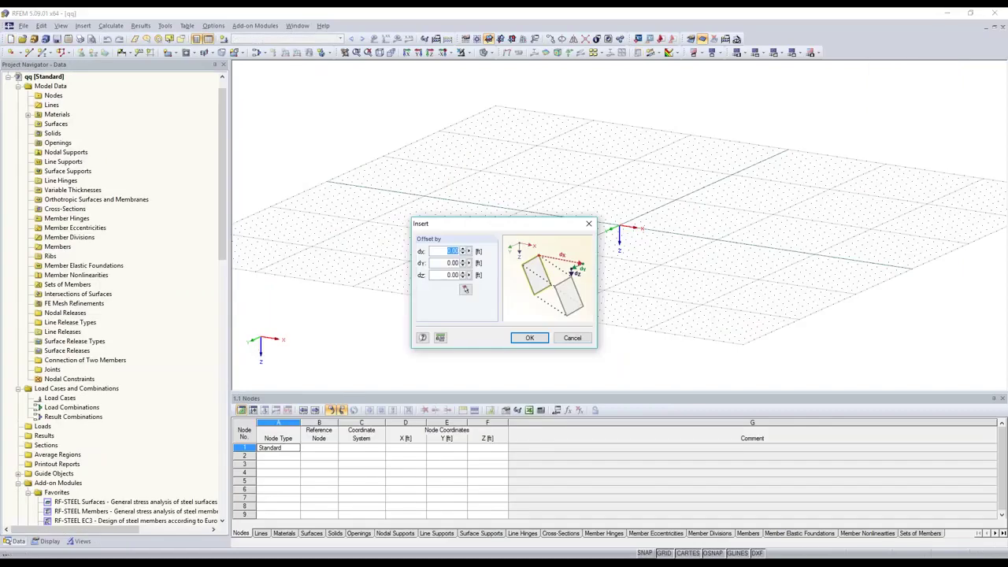
pyautogui.press('Return')
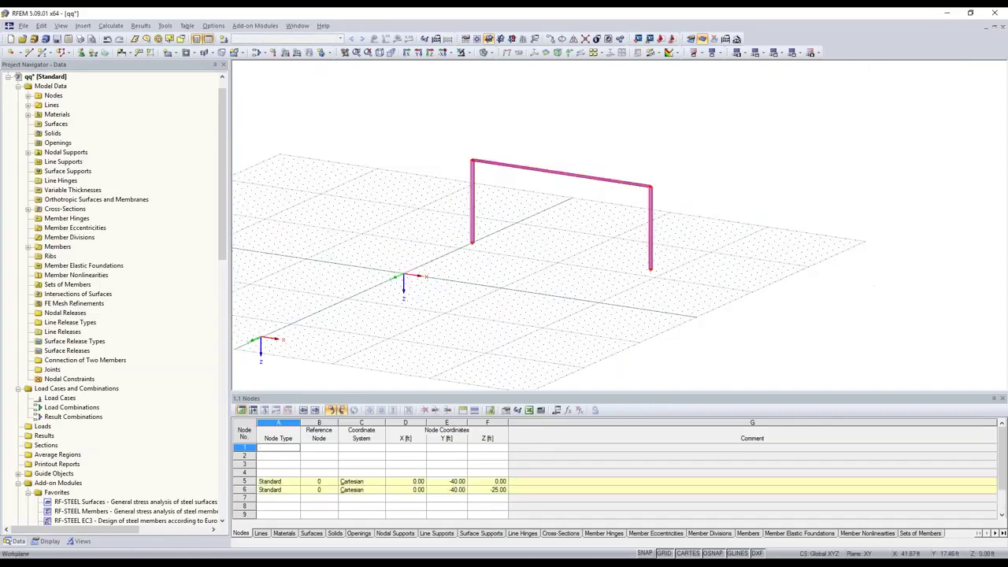
pyautogui.scroll(2, 533, 246)
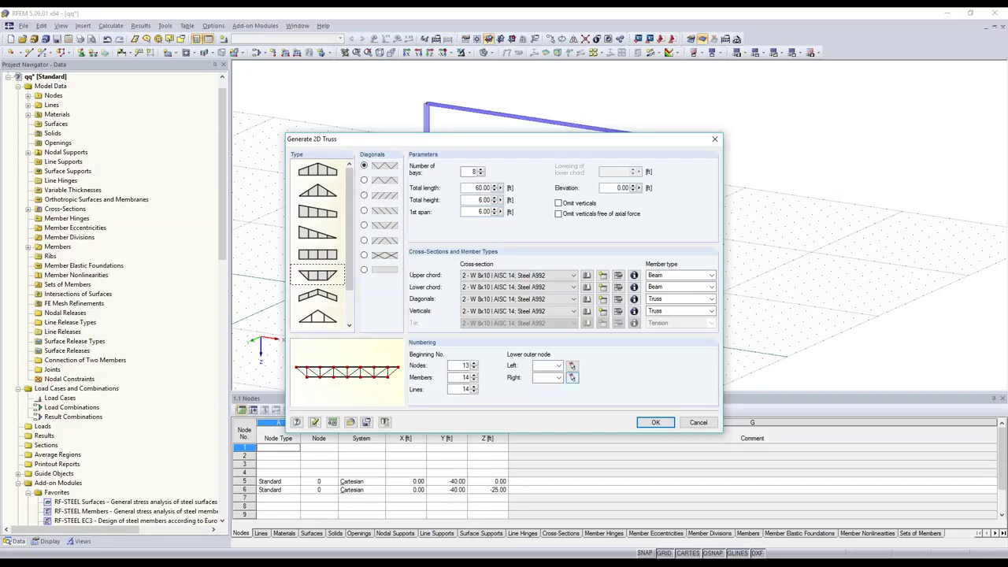
# Generate an inverted 8-bay, 60 ft truss between the column tops with beam diagonals and verticals.
pyautogui.click(573, 377)
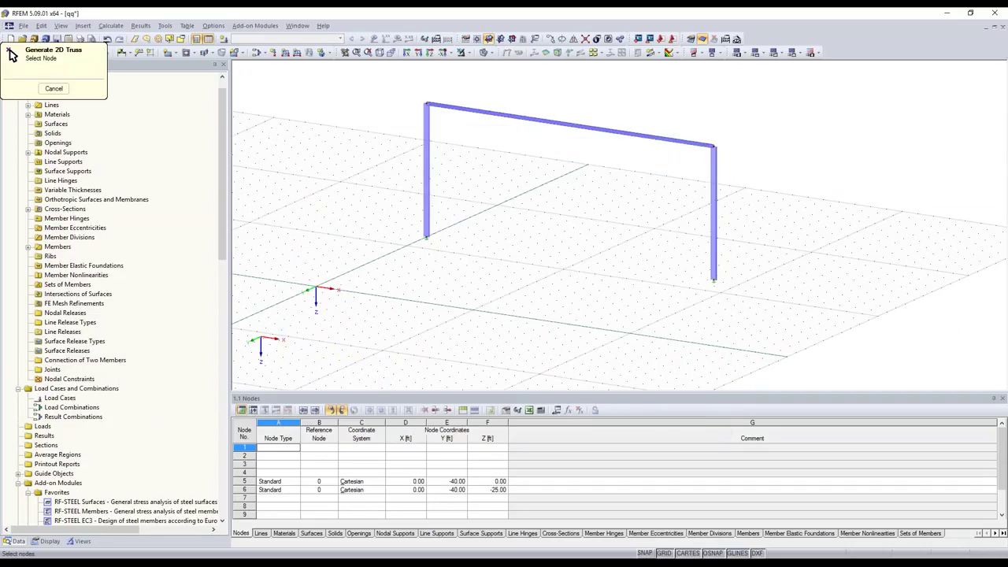
pyautogui.click(10, 53)
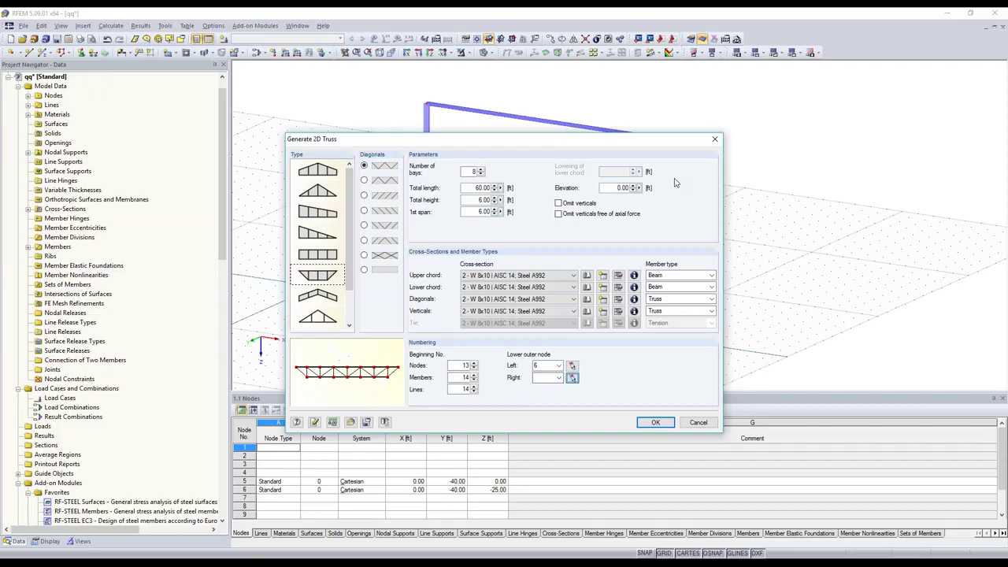
pyautogui.click(319, 253)
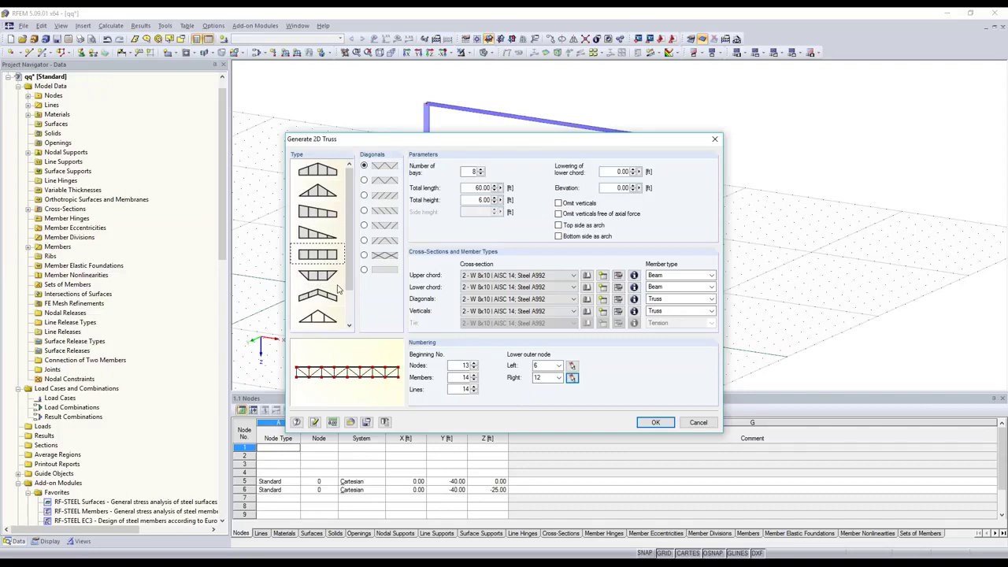
pyautogui.click(319, 275)
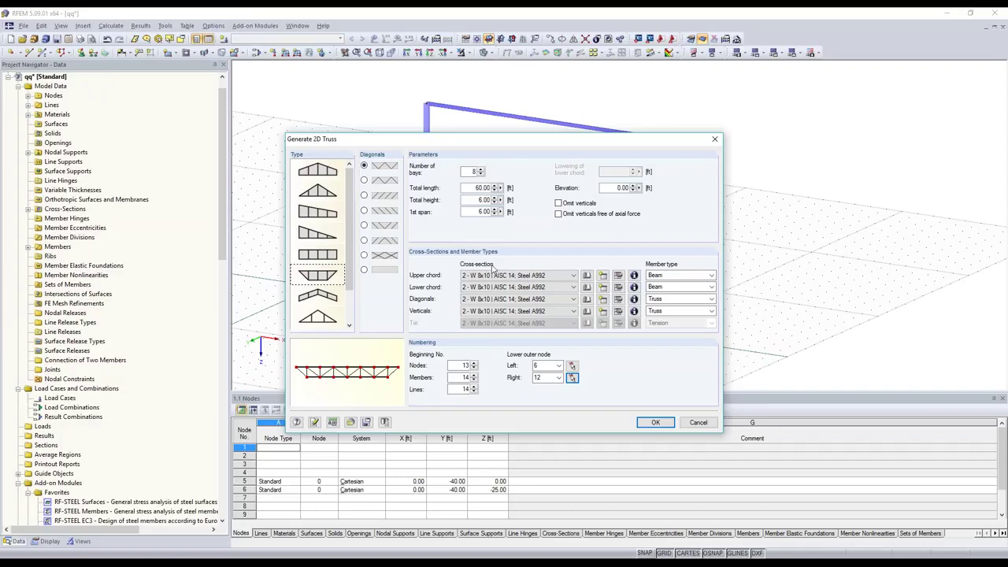
pyautogui.click(690, 300)
pyautogui.click(687, 309)
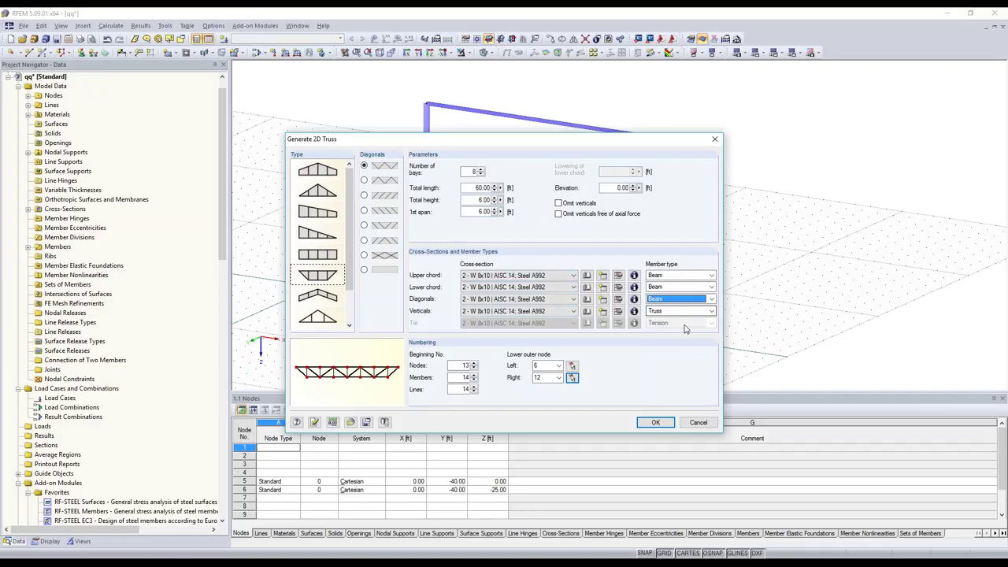
pyautogui.click(682, 310)
pyautogui.press('Return')
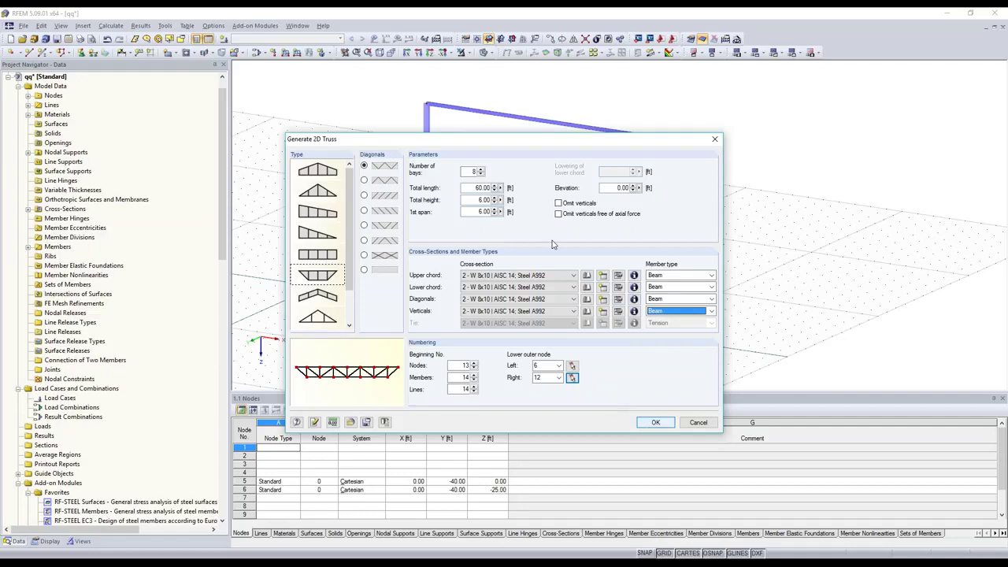
pyautogui.press('Return')
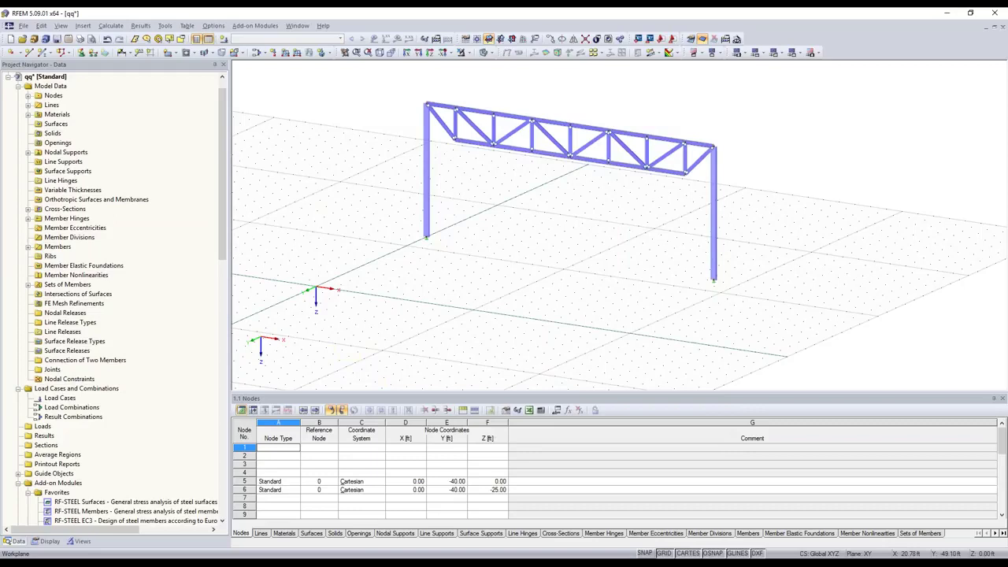
pyautogui.keyDown('ctrl'); pyautogui.moveTo(473, 181); pyautogui.dragTo(498, 154, button='middle'); pyautogui.keyUp('ctrl')
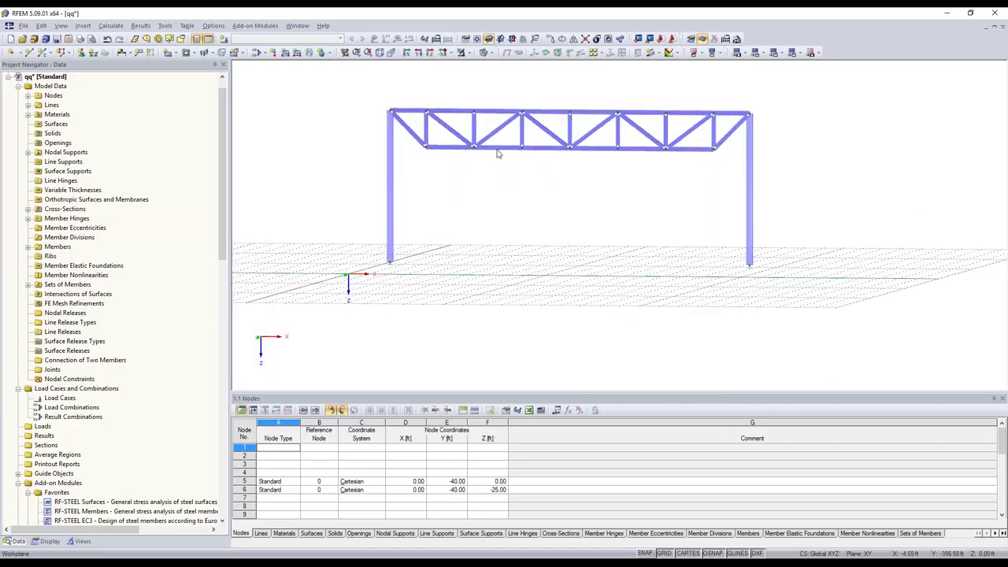
# Assign member hinge 1 (Local; NNN NYY) to the truss member ends.
pyautogui.scroll(2, 497, 153)
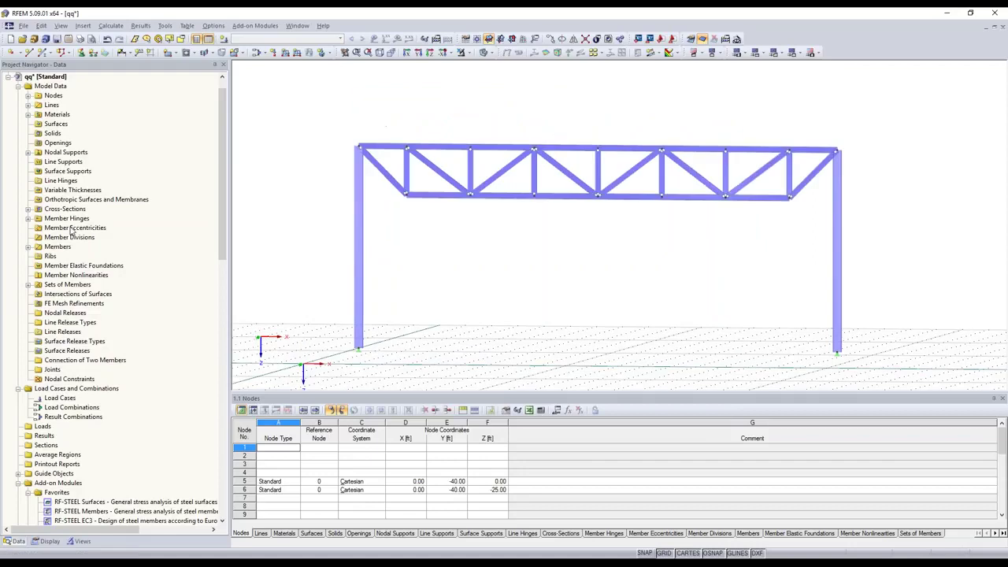
pyautogui.click(71, 228)
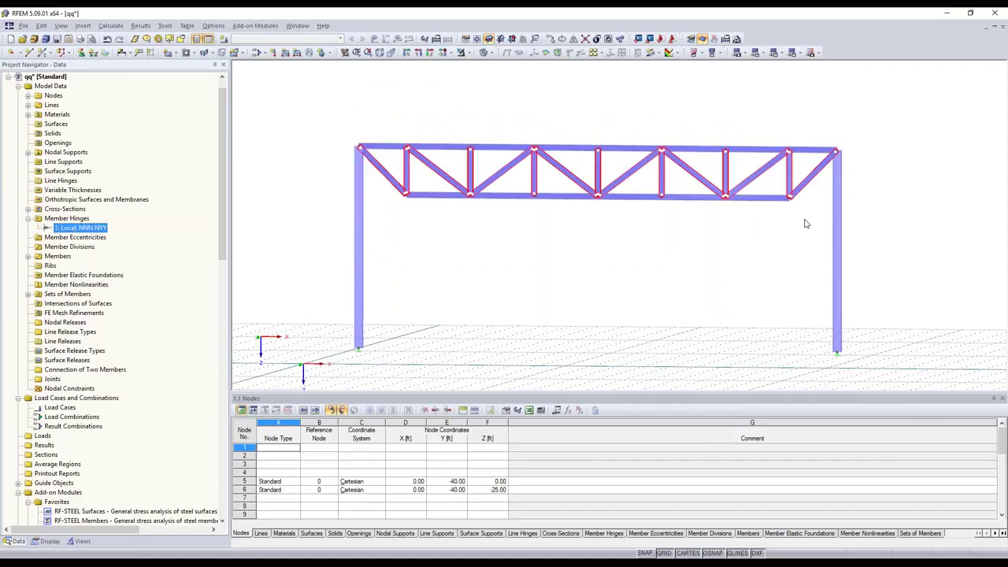
pyautogui.press('Left')
pyautogui.press('Left')
pyautogui.click(528, 280)
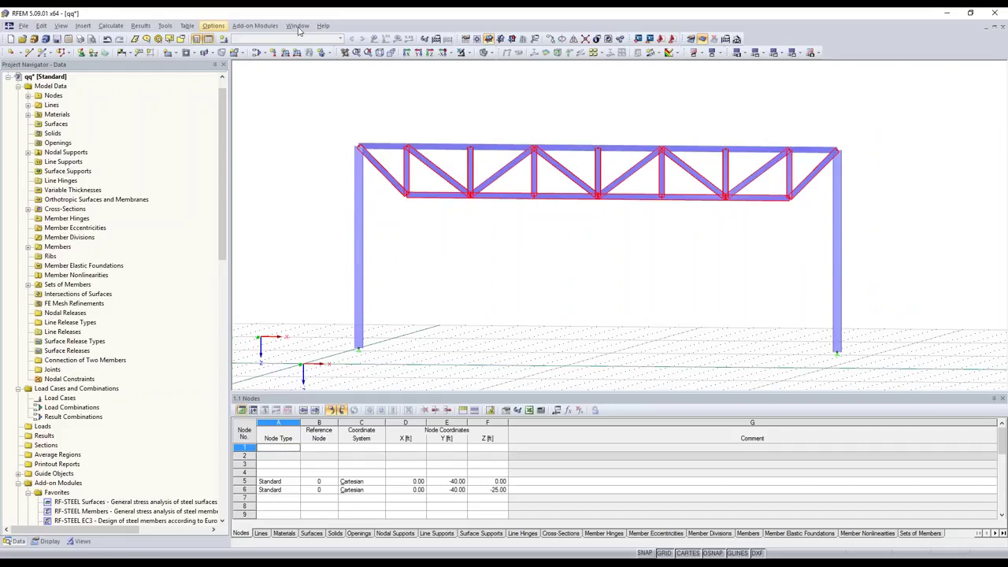
pyautogui.click(298, 26)
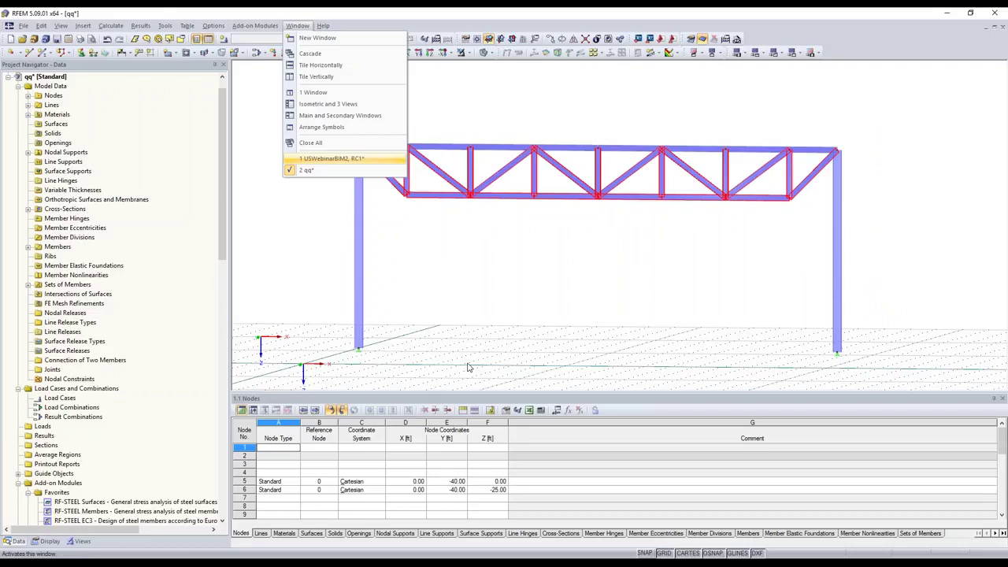
# Paste the truss into USWebinarBIM2 at zero offset, accepting deletion of results and mesh.
pyautogui.press('Return')
pyautogui.hotkey('ctrl', 'v')
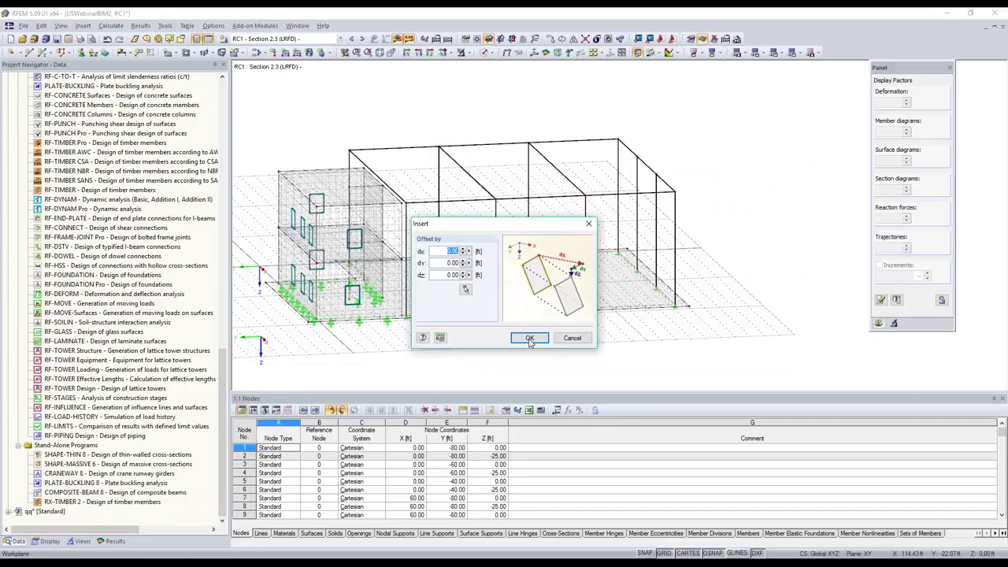
pyautogui.press('Return')
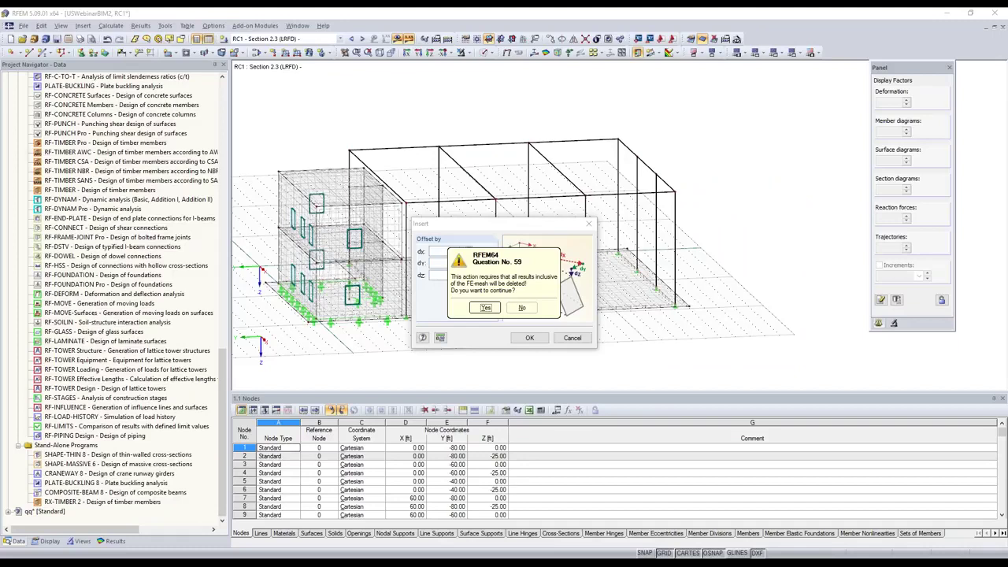
pyautogui.press('Return')
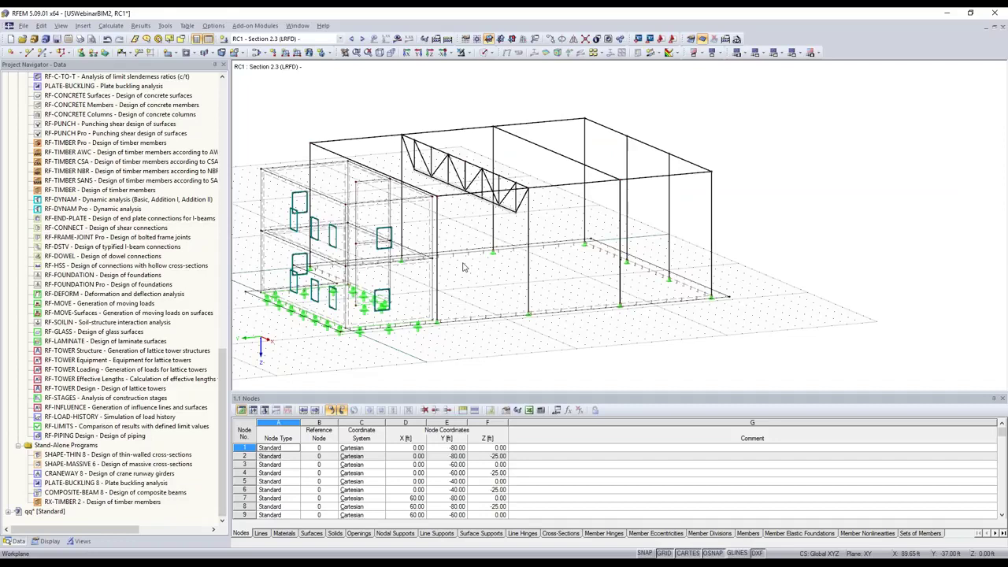
# Paste two more truss copies offset -20 ft and +20 ft in Y, picked from nodes.
pyautogui.hotkey('ctrl', 'v')
pyautogui.click(466, 289)
pyautogui.click(402, 136)
pyautogui.click(494, 126)
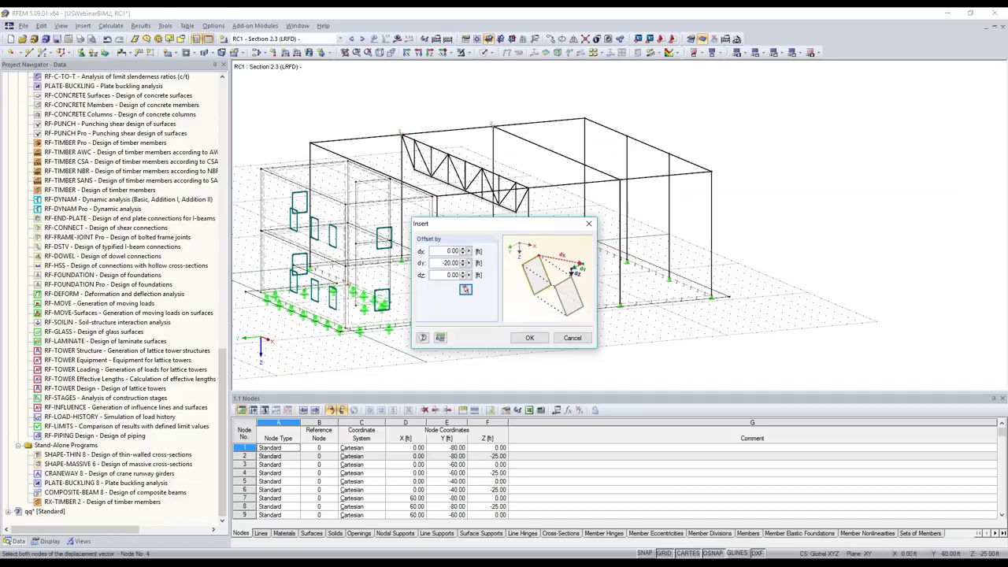
pyautogui.click(526, 338)
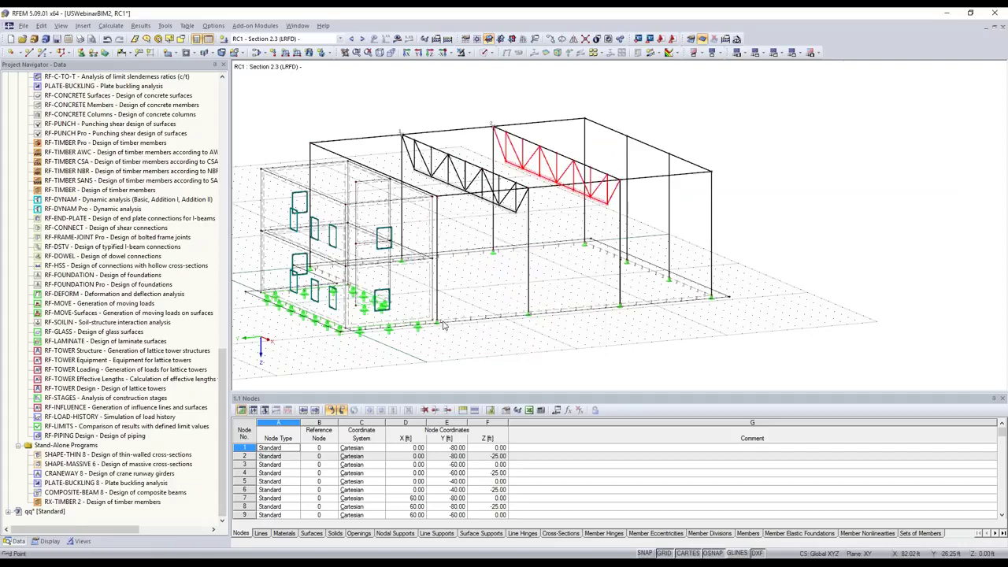
pyautogui.hotkey('ctrl', 'v')
pyautogui.write('-')
pyautogui.press('BackSpace')
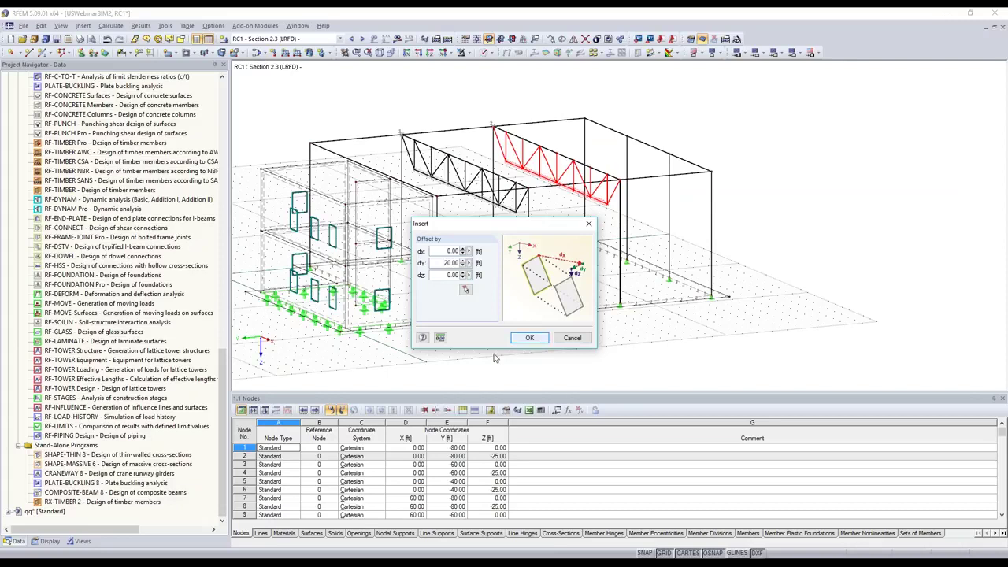
pyautogui.click(529, 338)
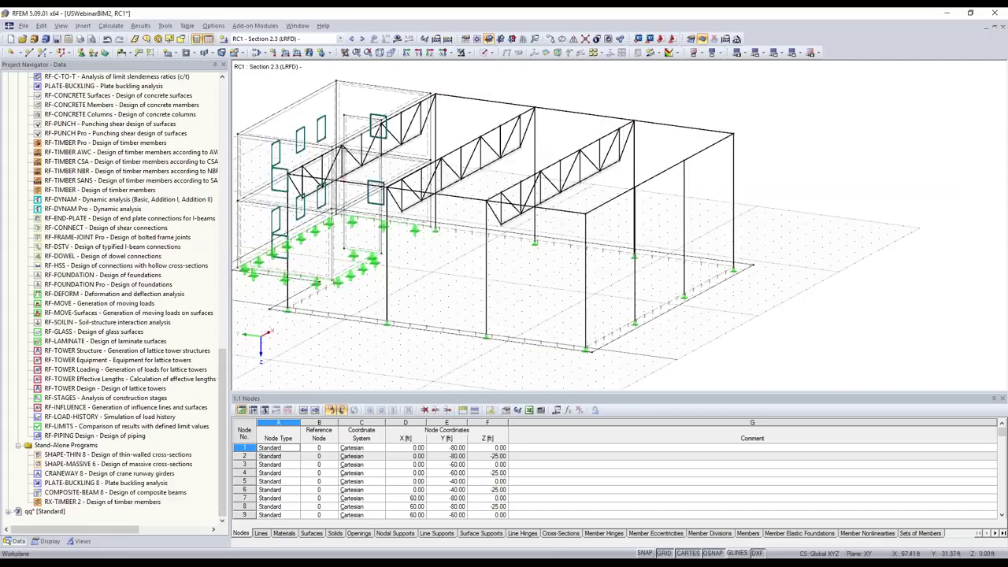
# Show LC1 Dead Load, step through LC2 WIND and LC3 SNOW, then return to LC1.
pyautogui.scroll(2, 389, 70)
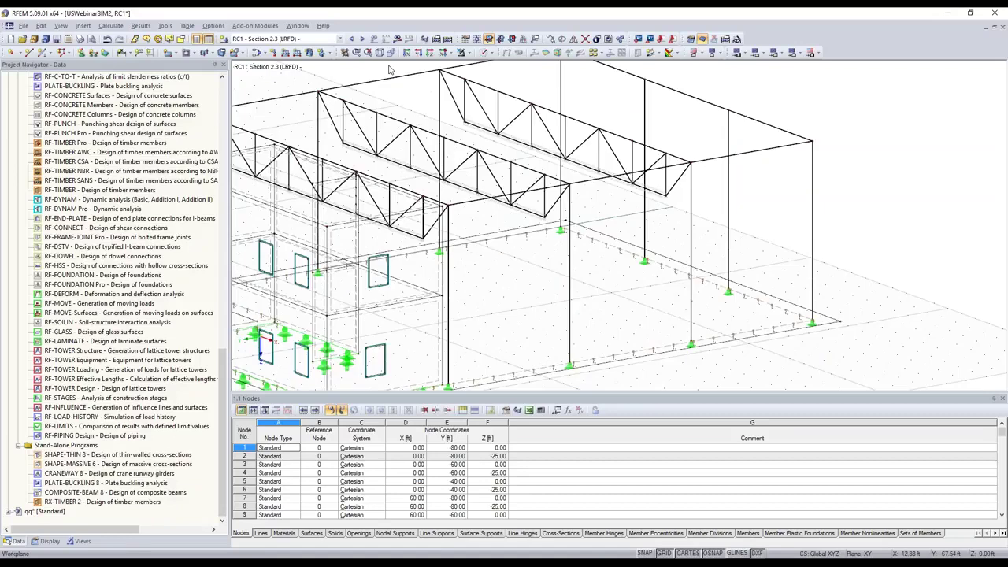
pyautogui.scroll(-2, 389, 70)
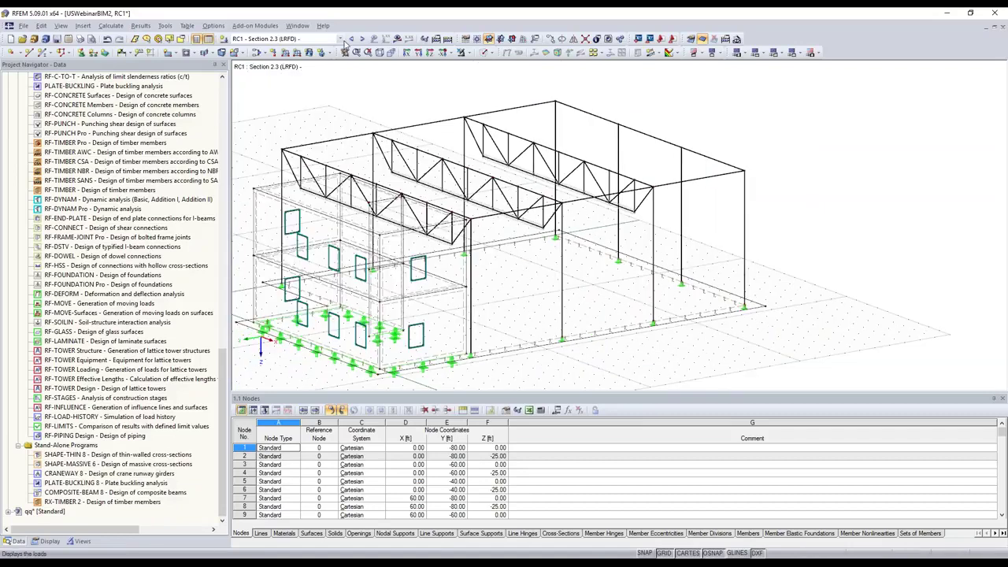
pyautogui.click(323, 39)
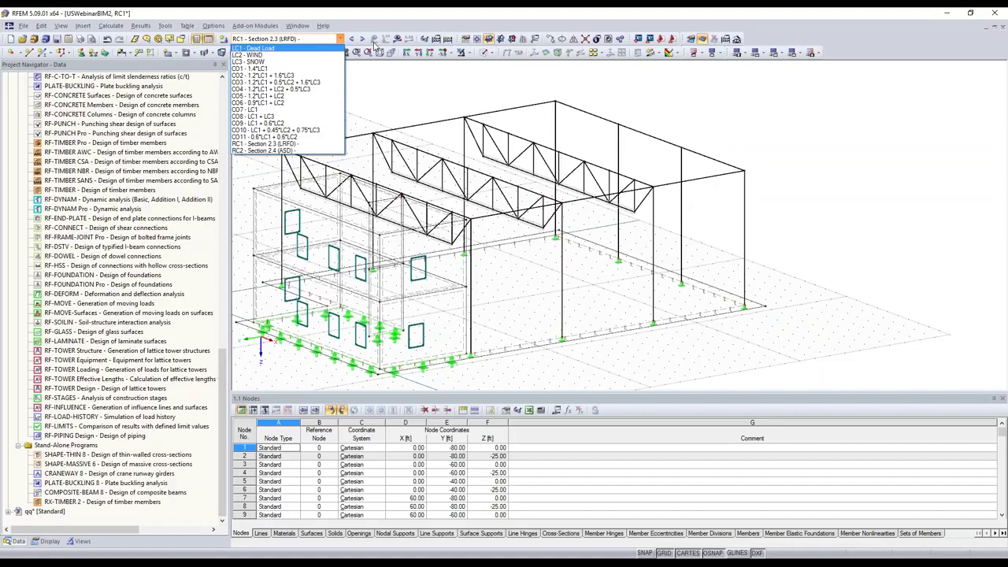
pyautogui.press('Return')
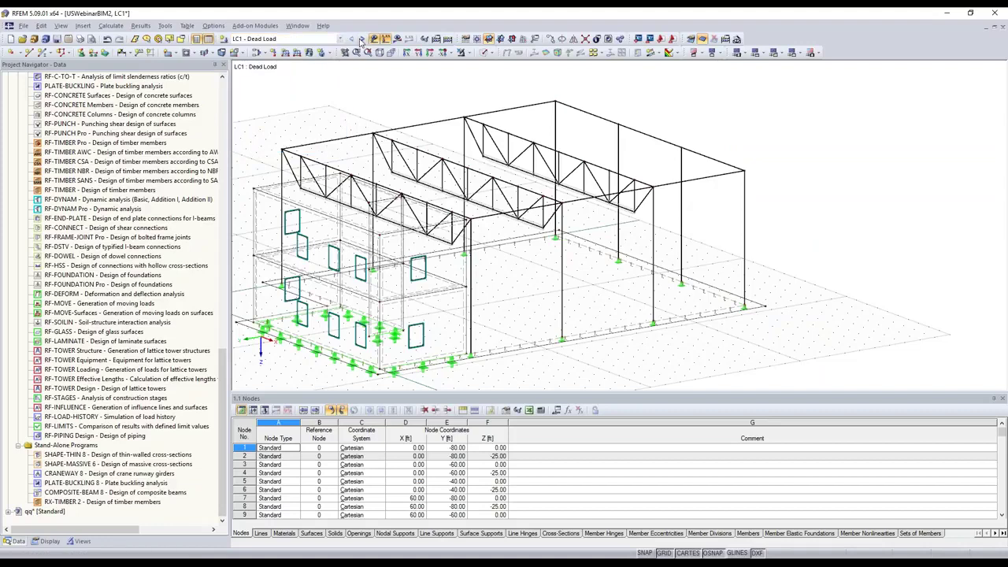
pyautogui.click(360, 39)
pyautogui.click(361, 39)
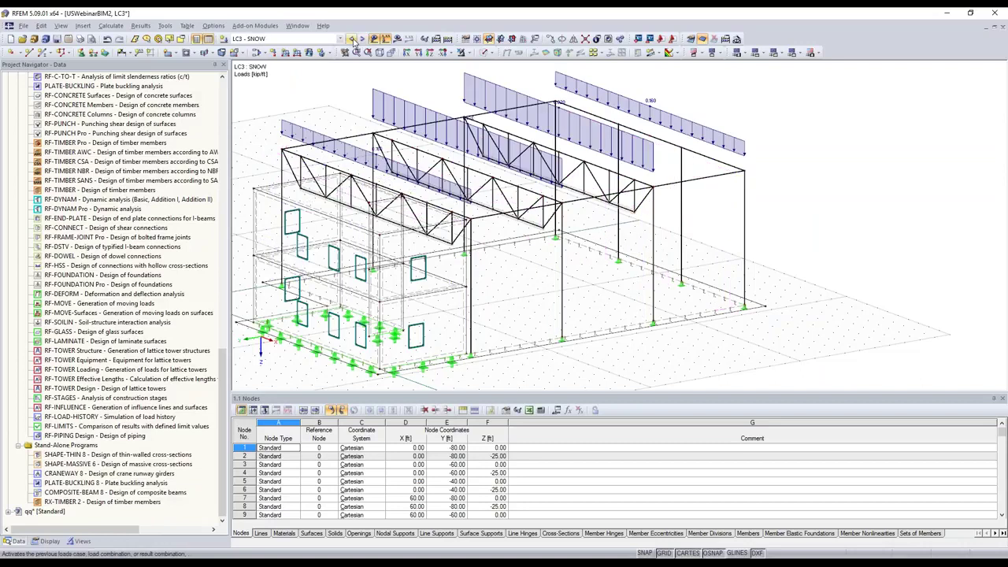
pyautogui.click(352, 40)
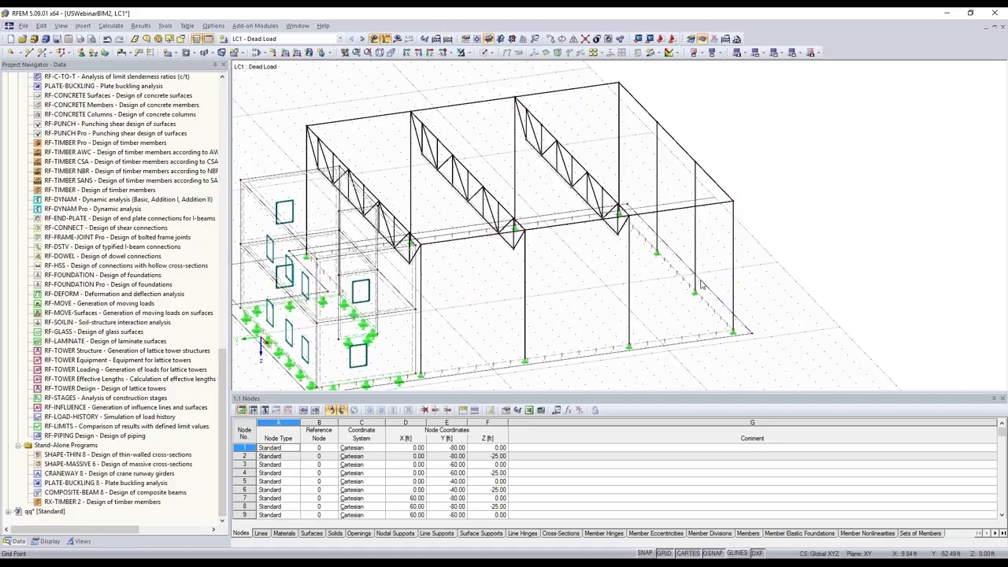
pyautogui.keyDown('ctrl'); pyautogui.moveTo(482, 254); pyautogui.dragTo(701, 110, button='middle'); pyautogui.keyUp('ctrl')
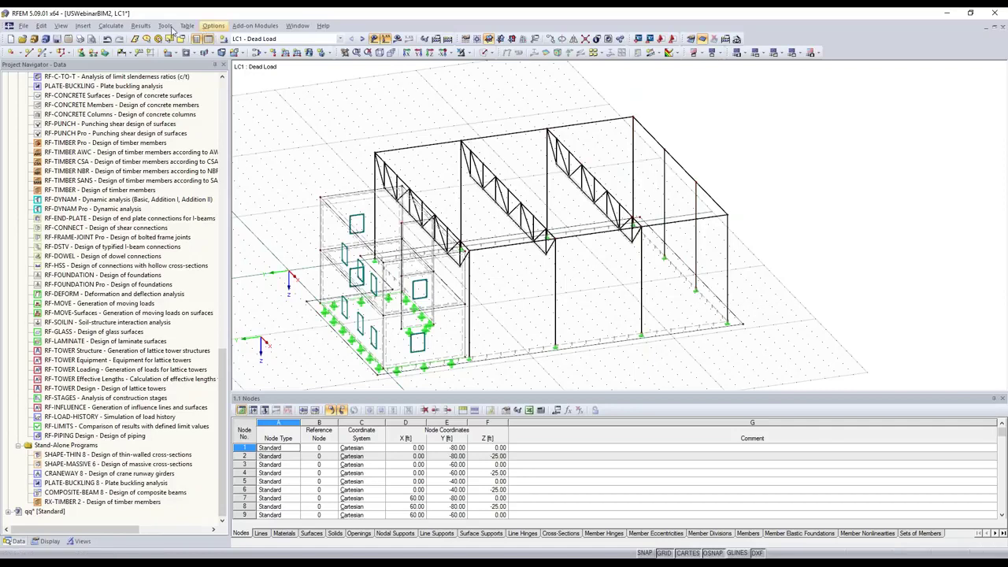
# Define a 20 psf area load via plane bounded by corner nodes 20, 2, 8, 14.
pyautogui.click(167, 26)
pyautogui.moveTo(193, 236)
pyautogui.click(365, 246)
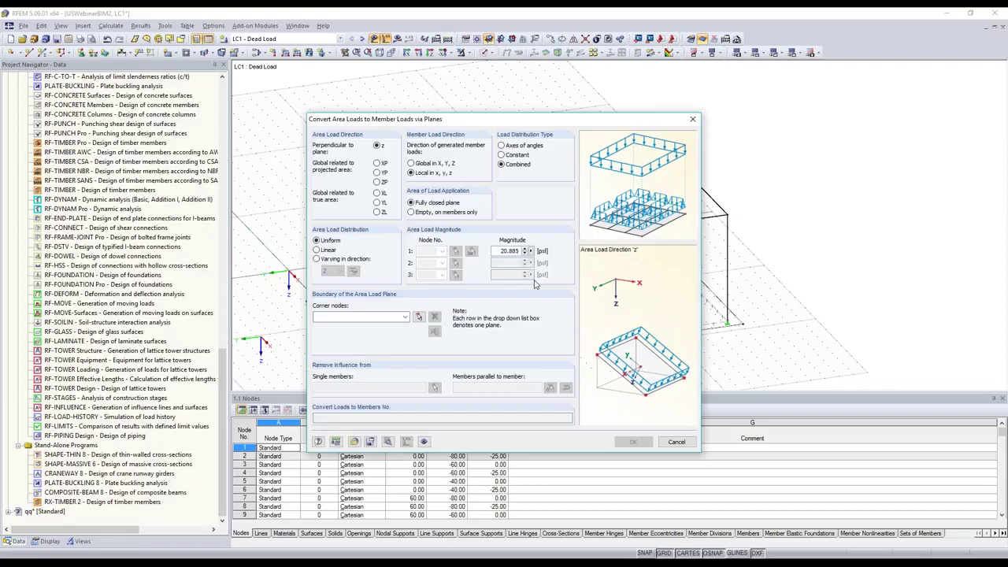
pyautogui.write('20')
pyautogui.click(420, 318)
pyautogui.click(633, 116)
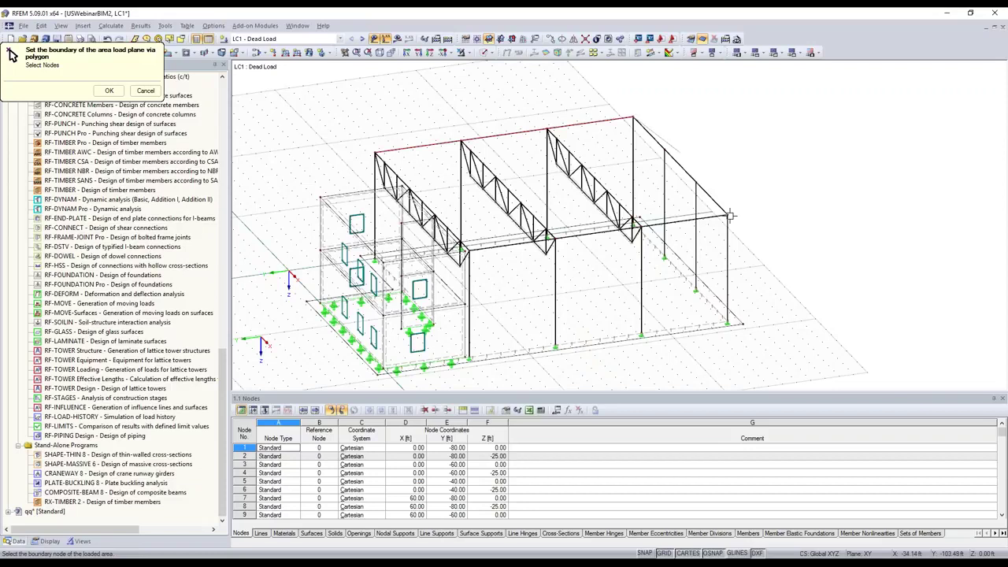
pyautogui.click(727, 214)
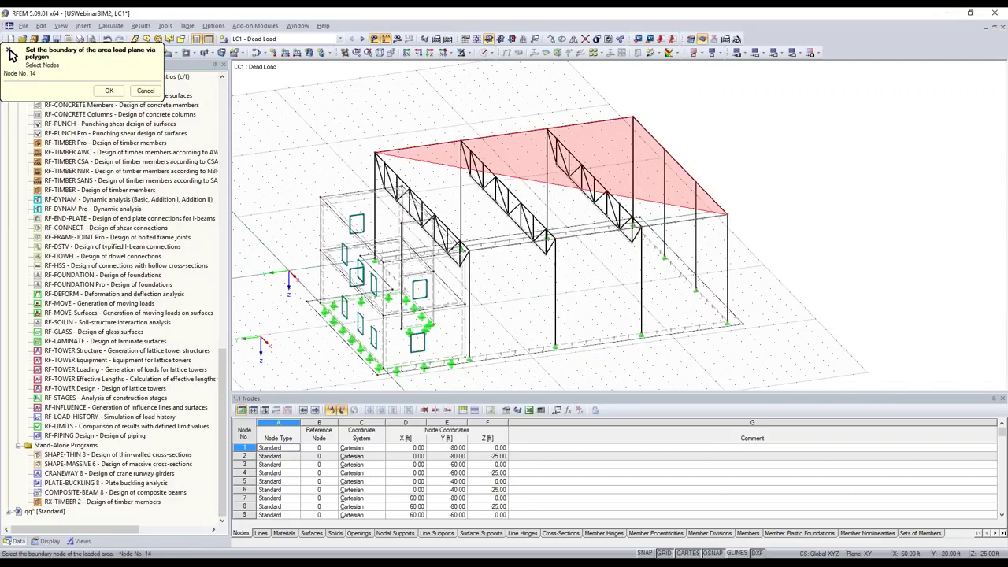
pyautogui.click(465, 249)
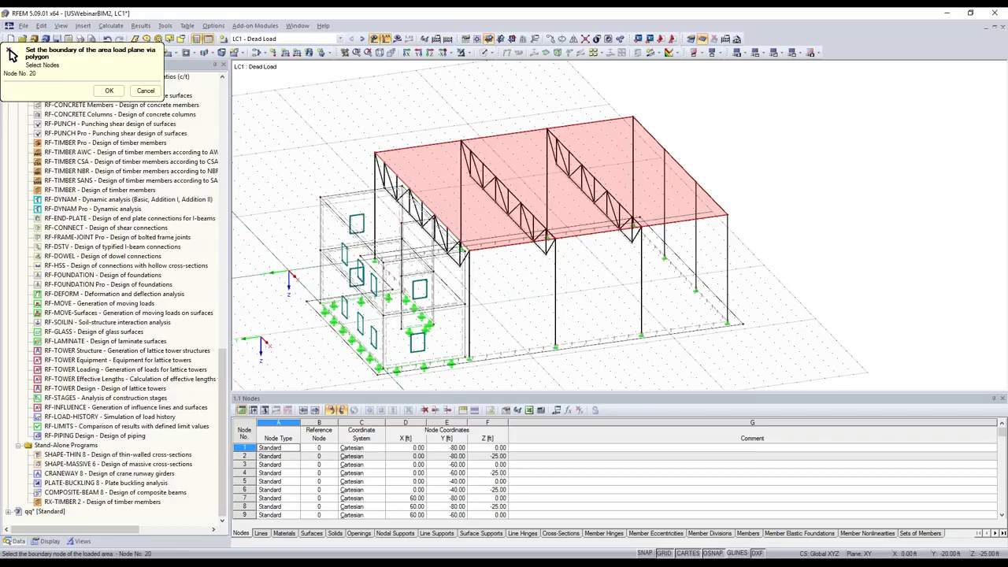
pyautogui.press('Return')
pyautogui.press('Escape')
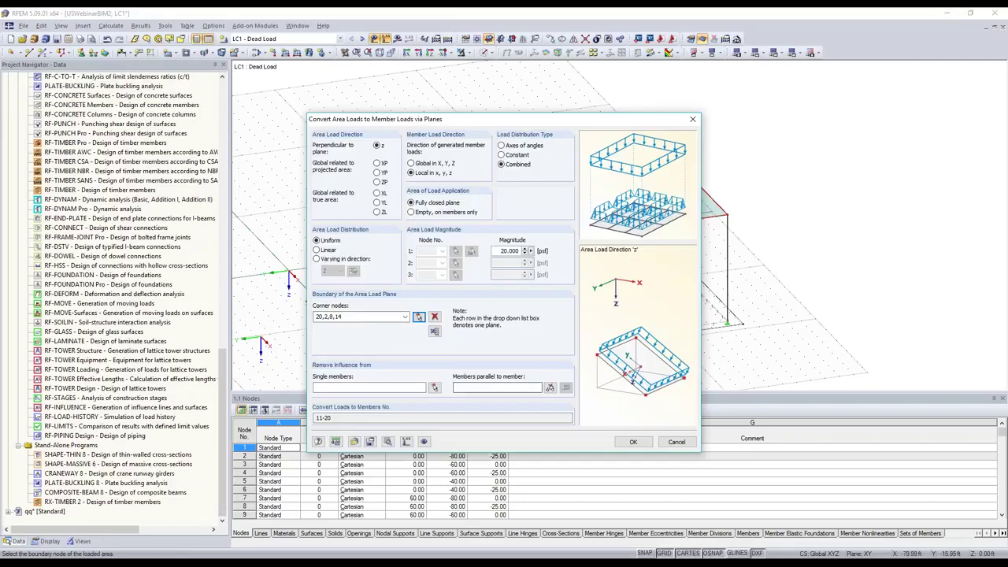
# Assign the load to members 11-14 and generate the member loads, totalling 72.004 kip.
pyautogui.click(550, 387)
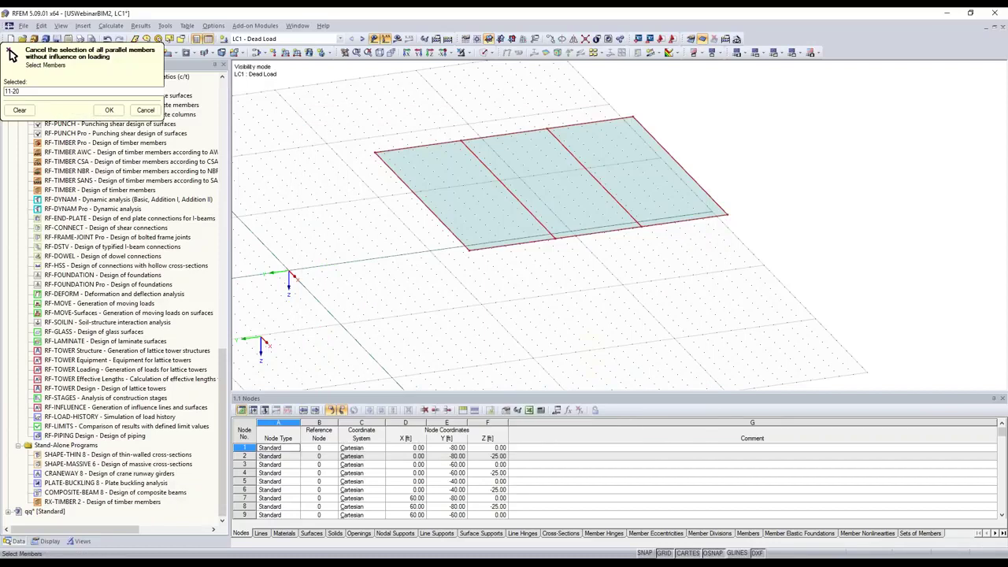
pyautogui.click(11, 54)
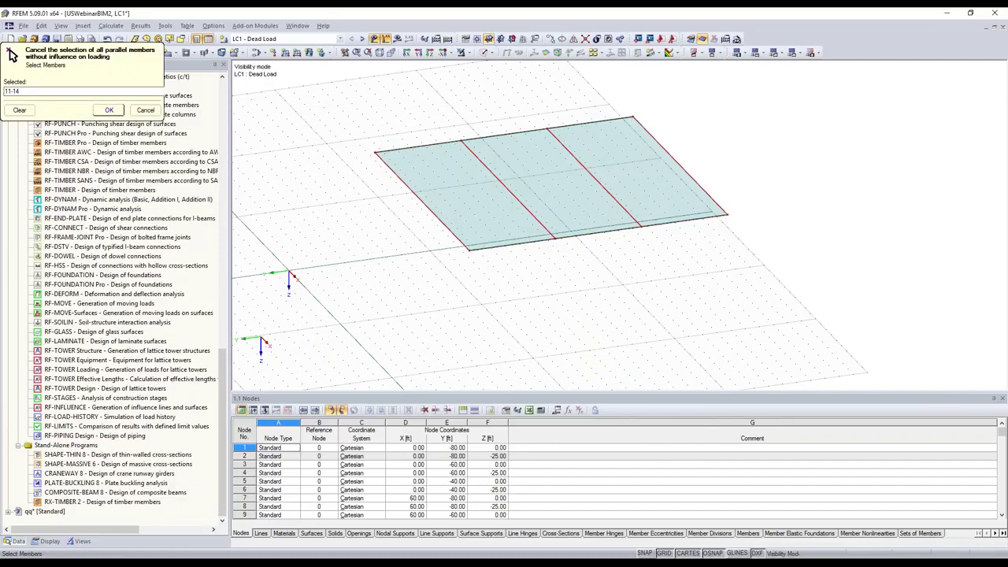
pyautogui.click(109, 110)
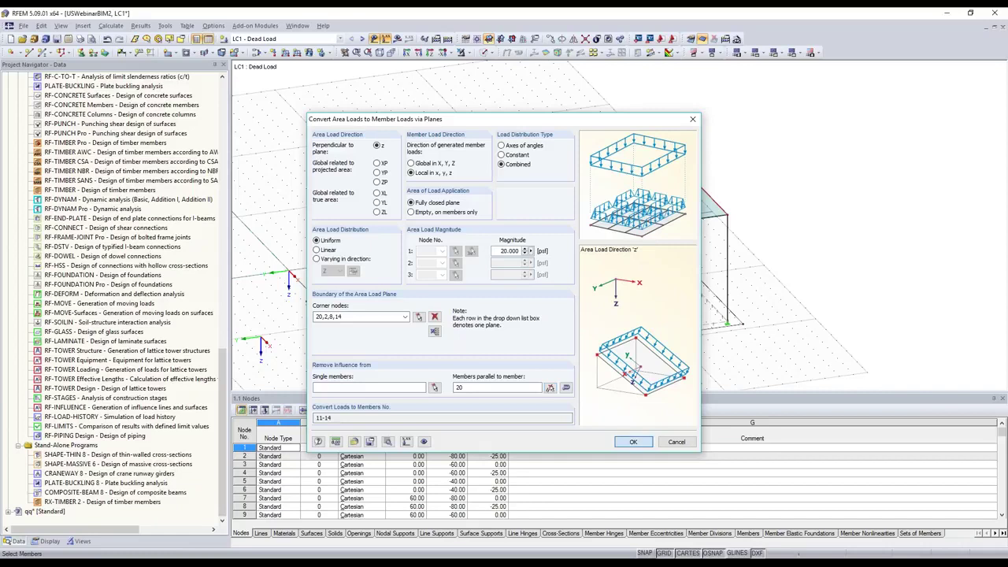
pyautogui.click(632, 441)
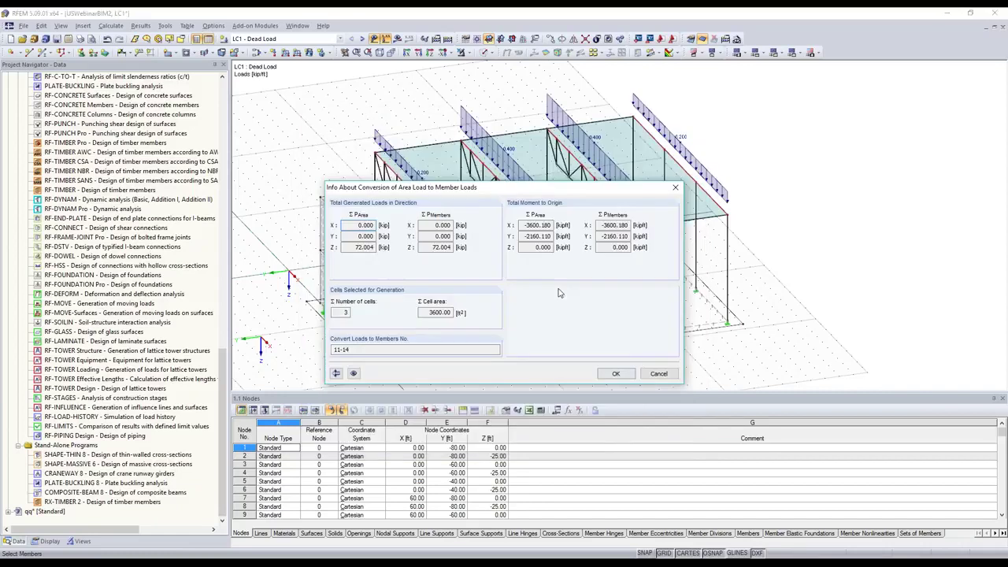
pyautogui.press('Return')
pyautogui.scroll(2, 475, 227)
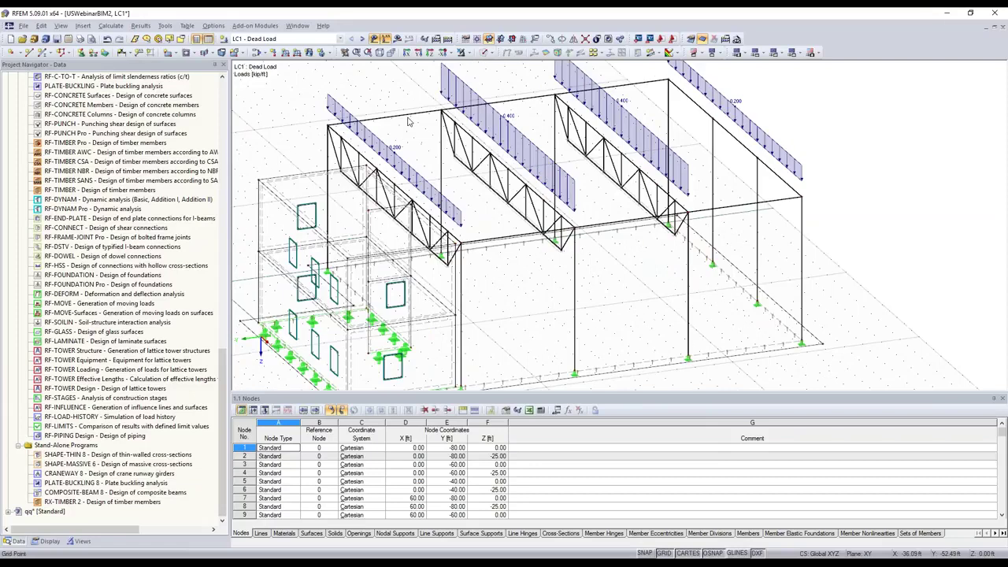
# Select the top roof edge and zoom to review the 0.200 and 0.400 kip/ft roof loads.
pyautogui.click(409, 118)
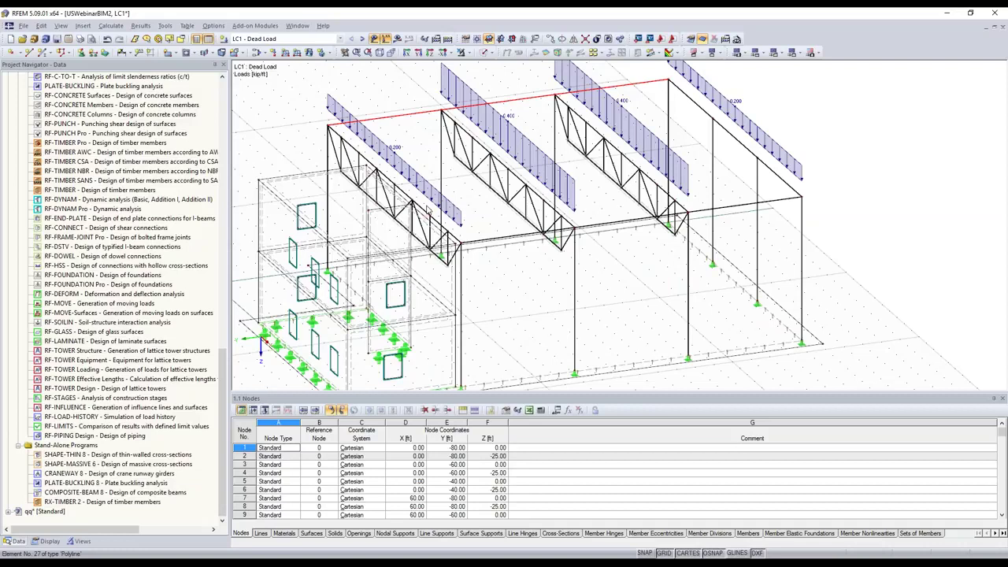
pyautogui.scroll(1, 428, 209)
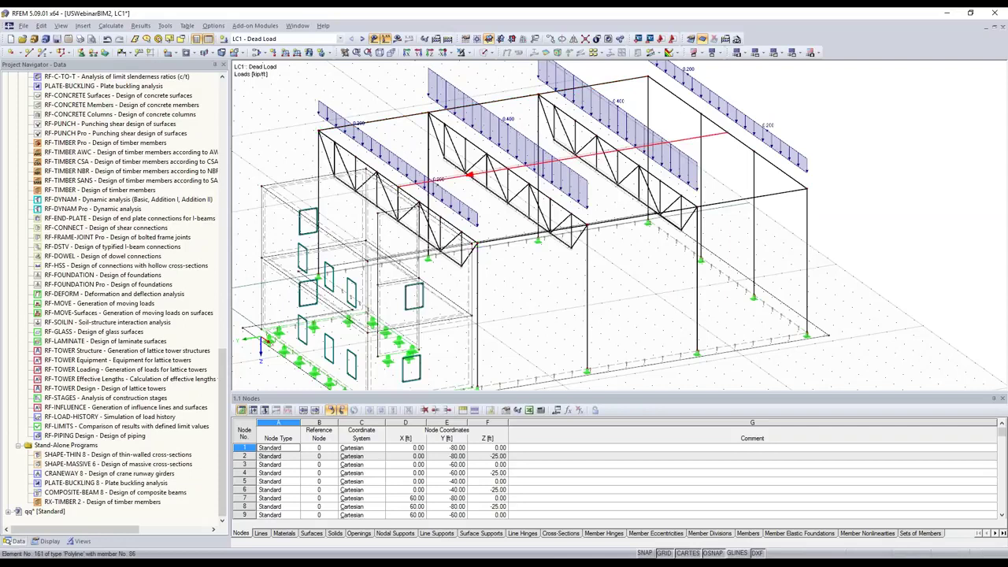
pyautogui.click(766, 216)
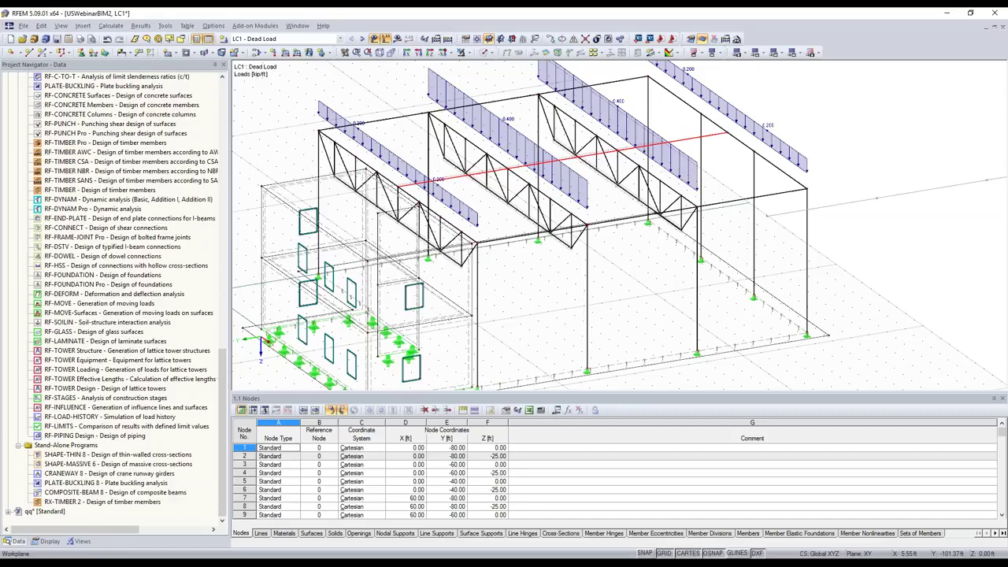
pyautogui.scroll(-4, 884, 219)
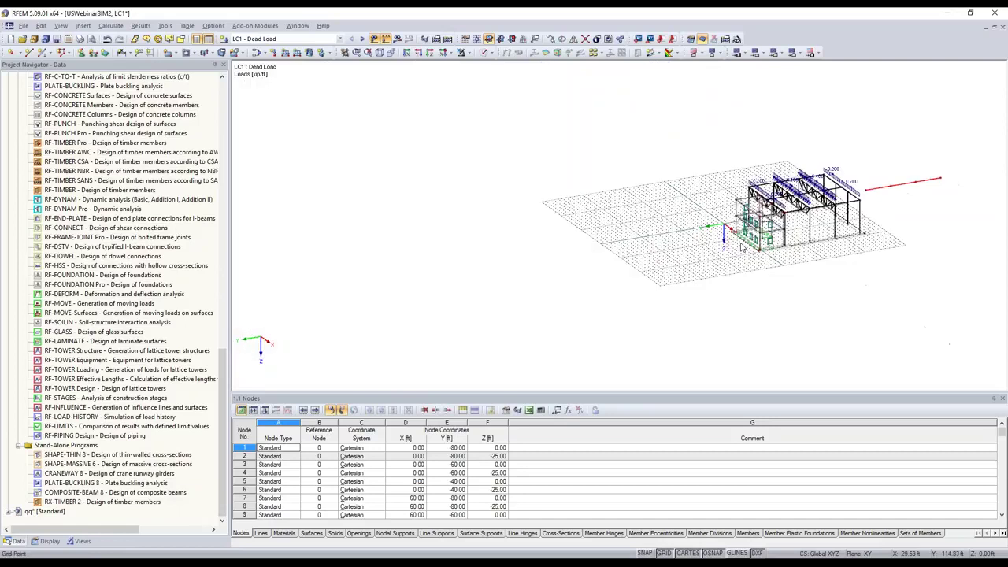
pyautogui.scroll(2, 884, 219)
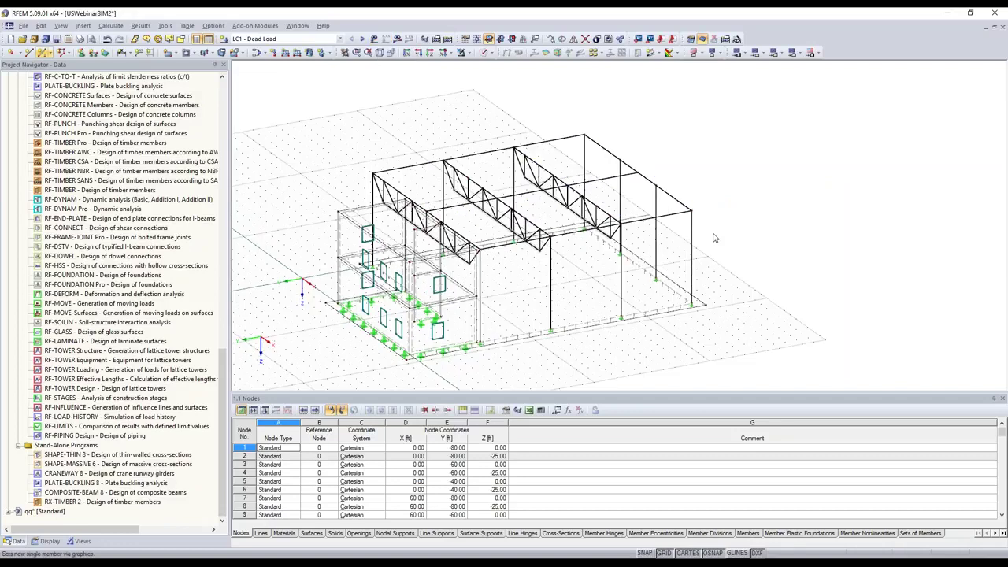
# Define tension member 87 with an RB 1 Steel A992 round-bar section and pick its start node.
pyautogui.click(621, 193)
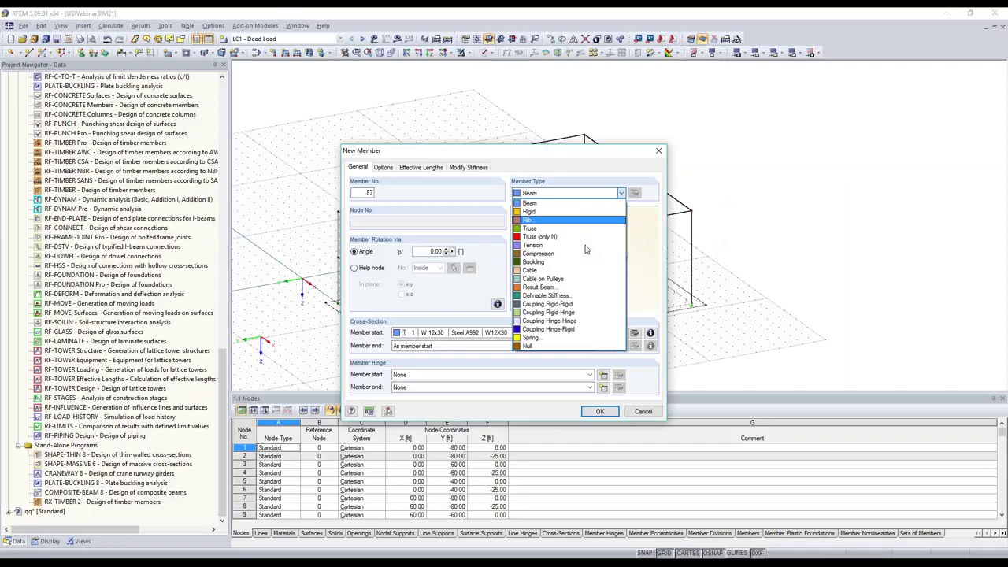
pyautogui.click(585, 246)
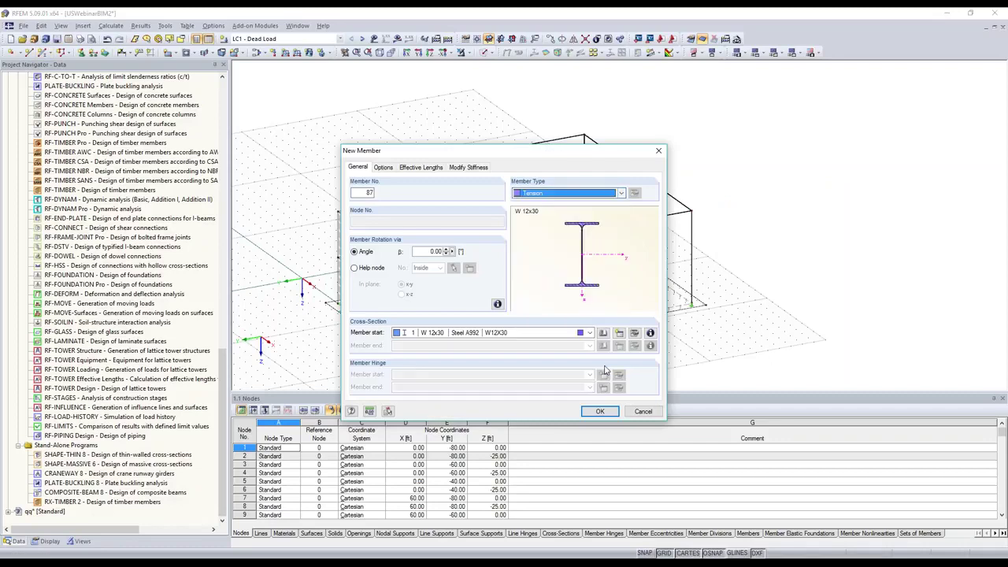
pyautogui.click(619, 334)
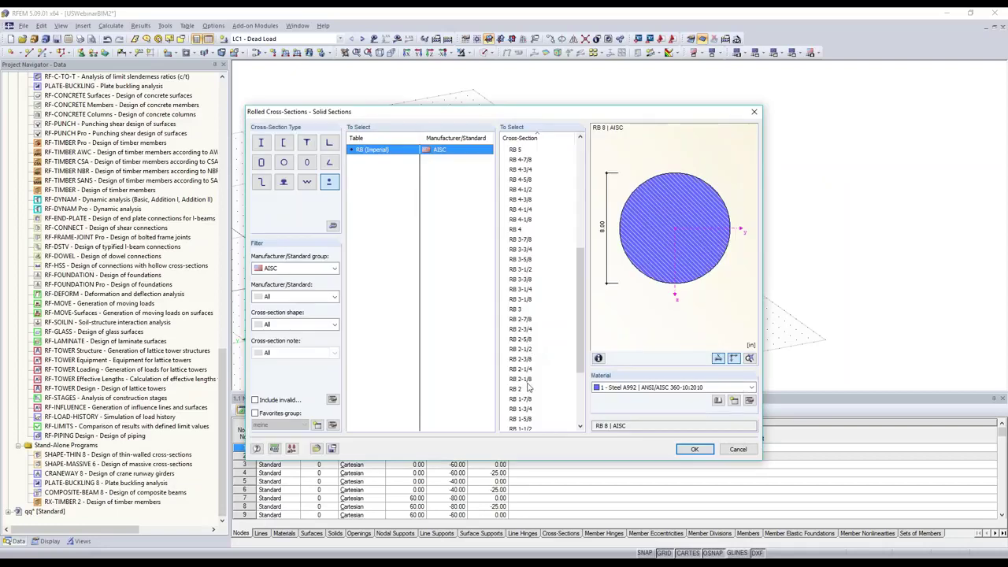
pyautogui.scroll(-3, 528, 387)
pyautogui.click(529, 378)
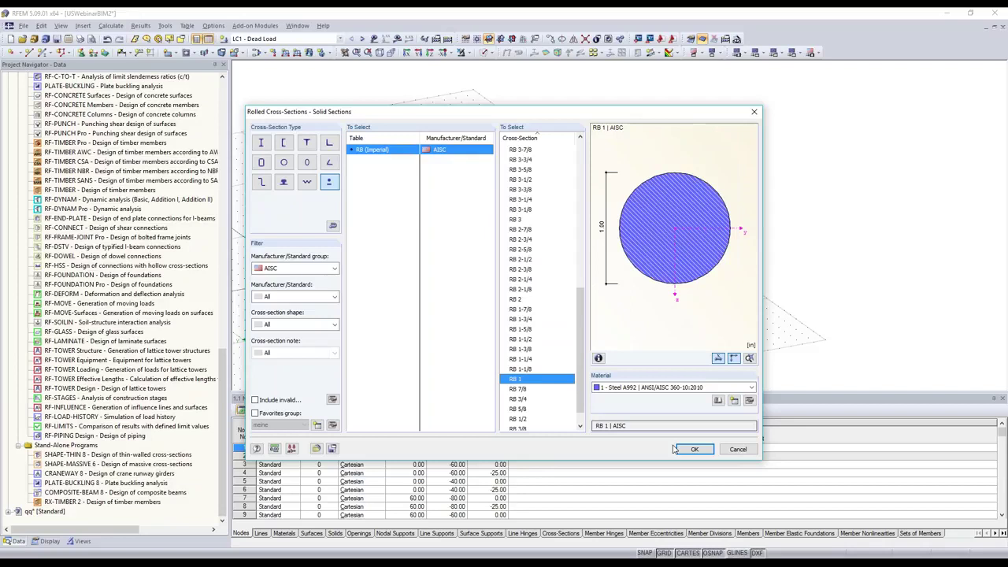
pyautogui.click(694, 449)
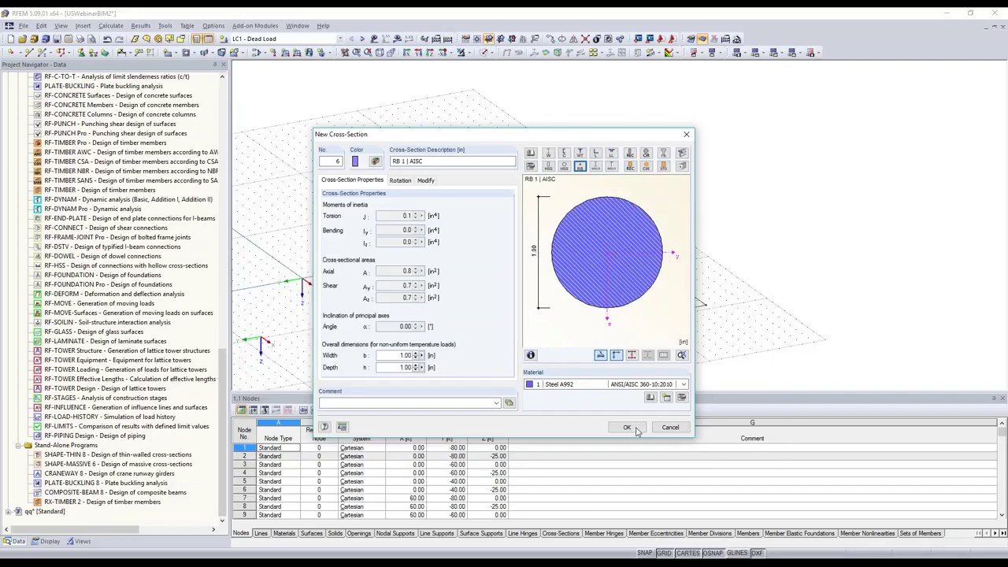
pyautogui.click(628, 428)
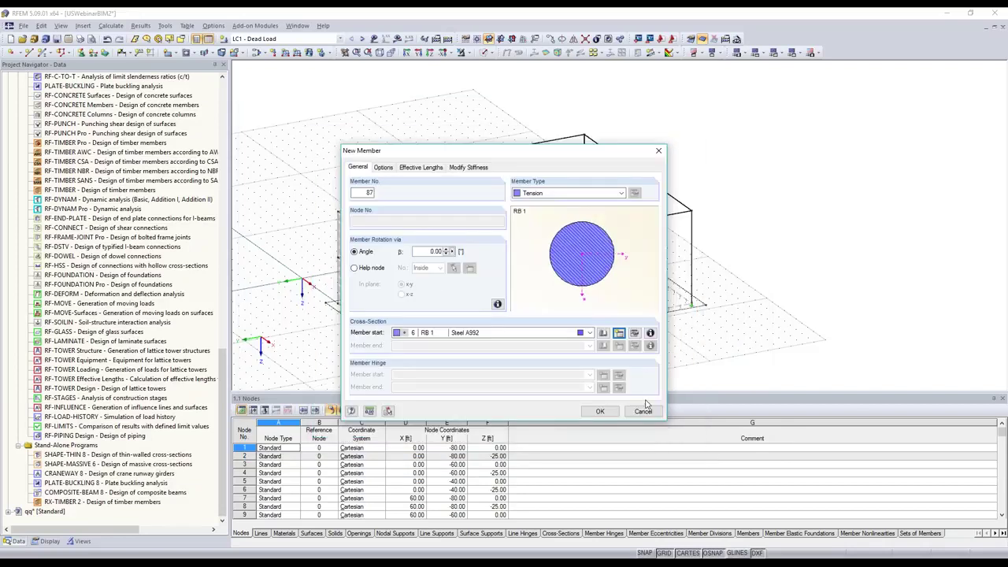
pyautogui.click(600, 411)
pyautogui.click(583, 337)
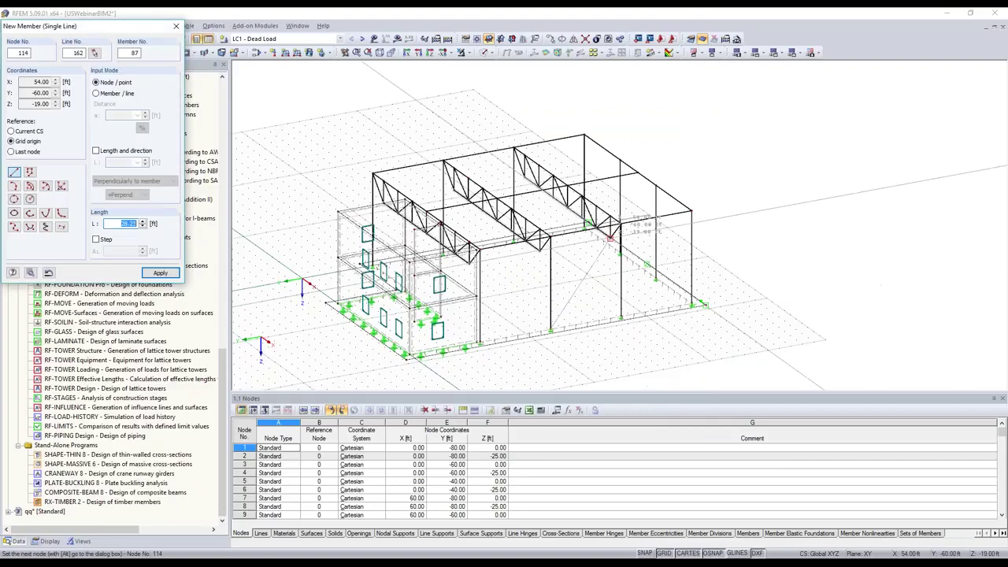
# Draw the remaining RB 1 tension diagonals in the roof bay, via nodes 10 and 12.
pyautogui.click(621, 224)
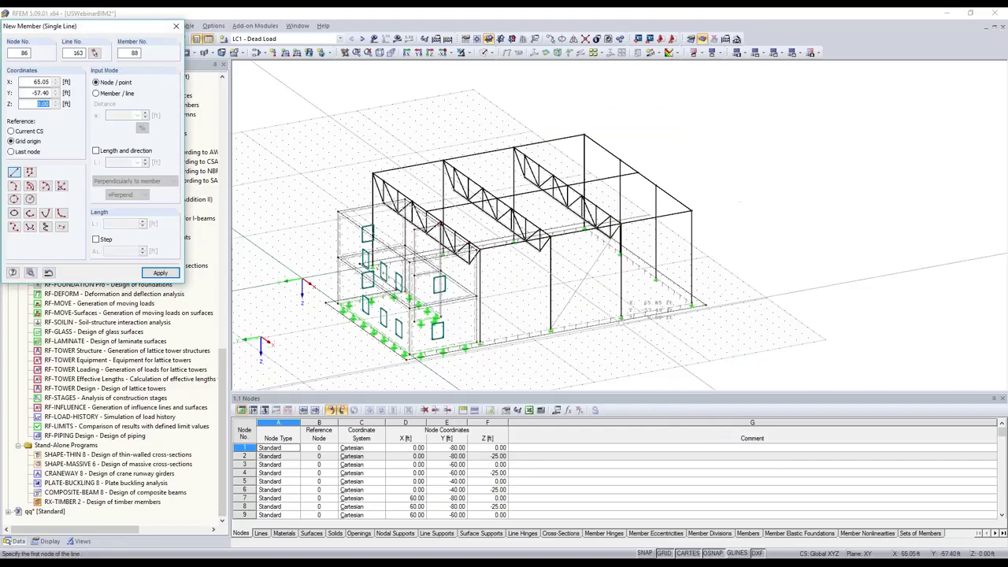
pyautogui.click(552, 235)
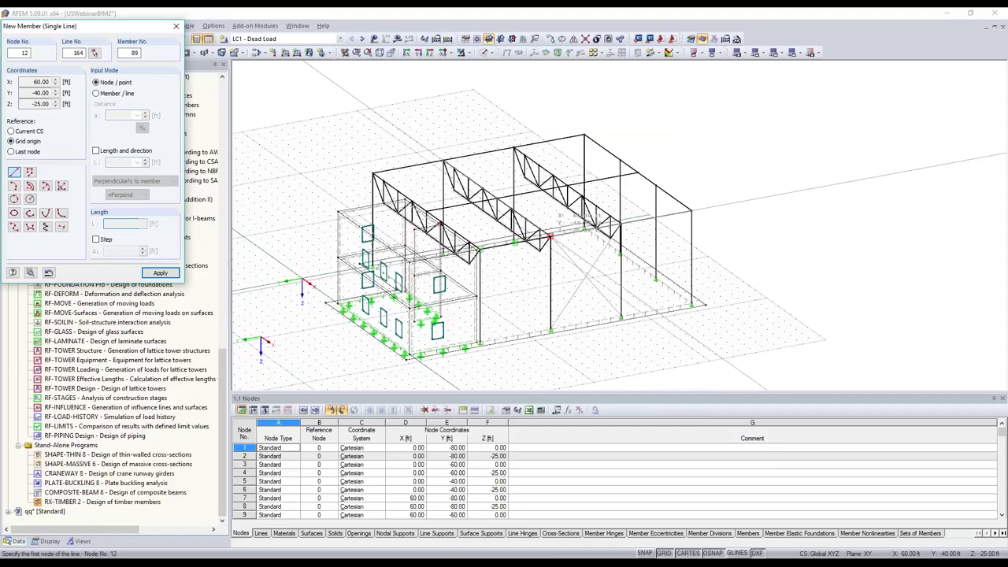
pyautogui.click(552, 234)
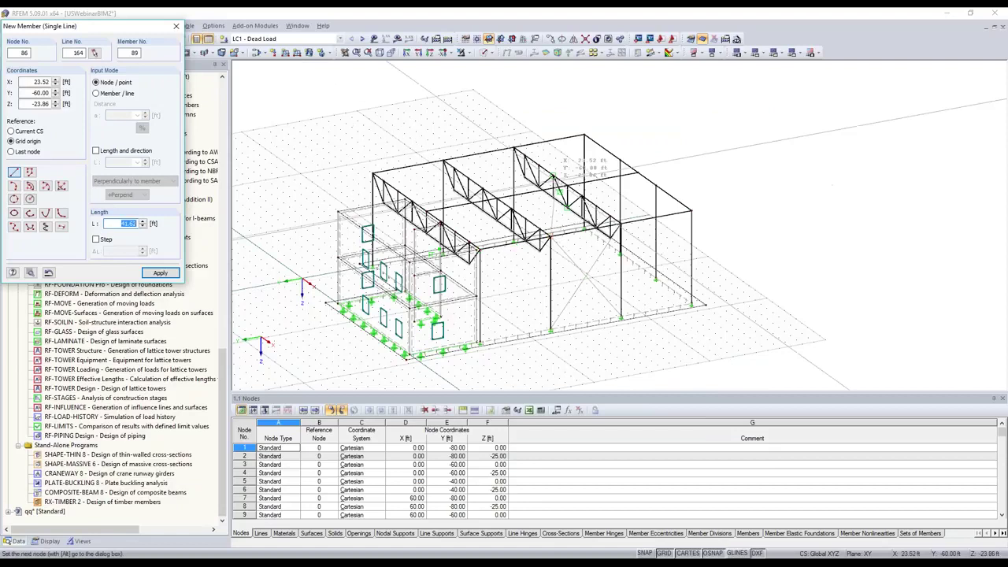
pyautogui.click(565, 186)
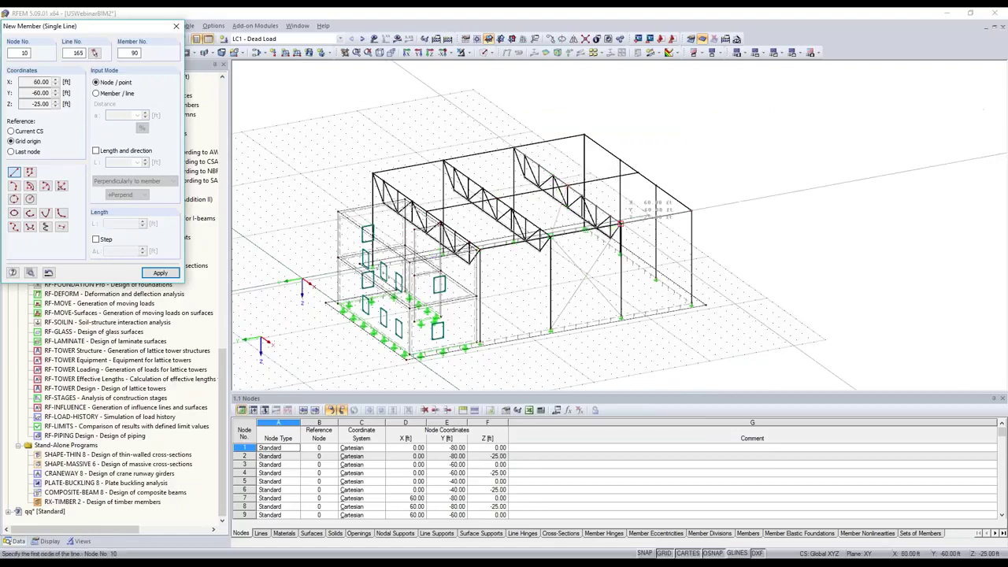
pyautogui.click(498, 199)
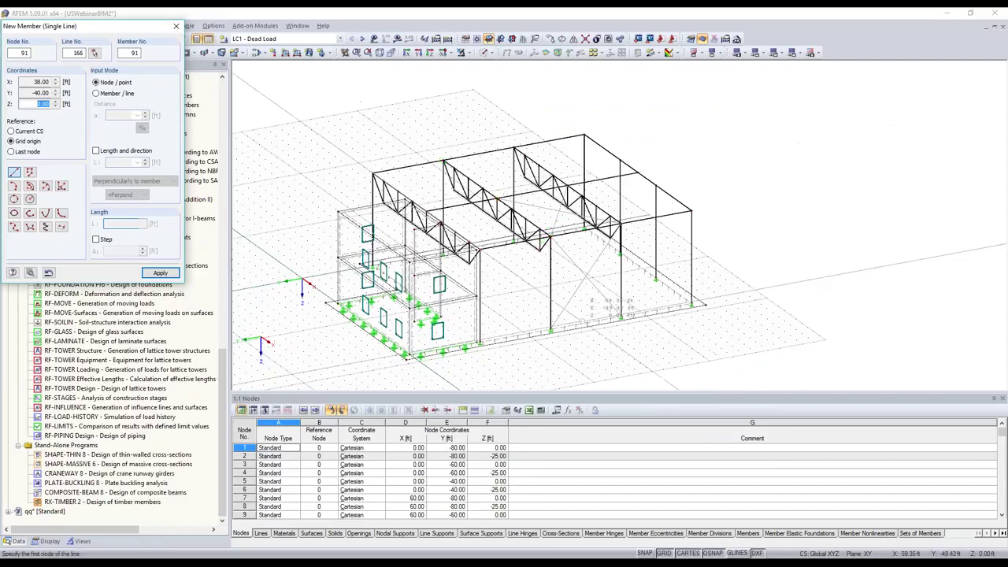
pyautogui.press('Escape')
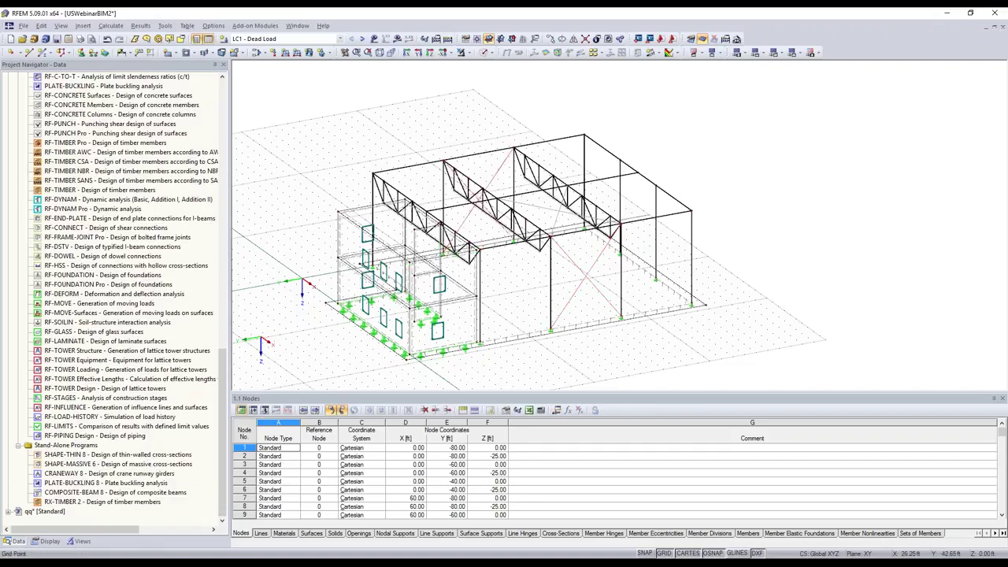
pyautogui.keyDown('ctrl'); pyautogui.moveTo(535, 244); pyautogui.dragTo(561, 245, button='middle'); pyautogui.keyUp('ctrl')
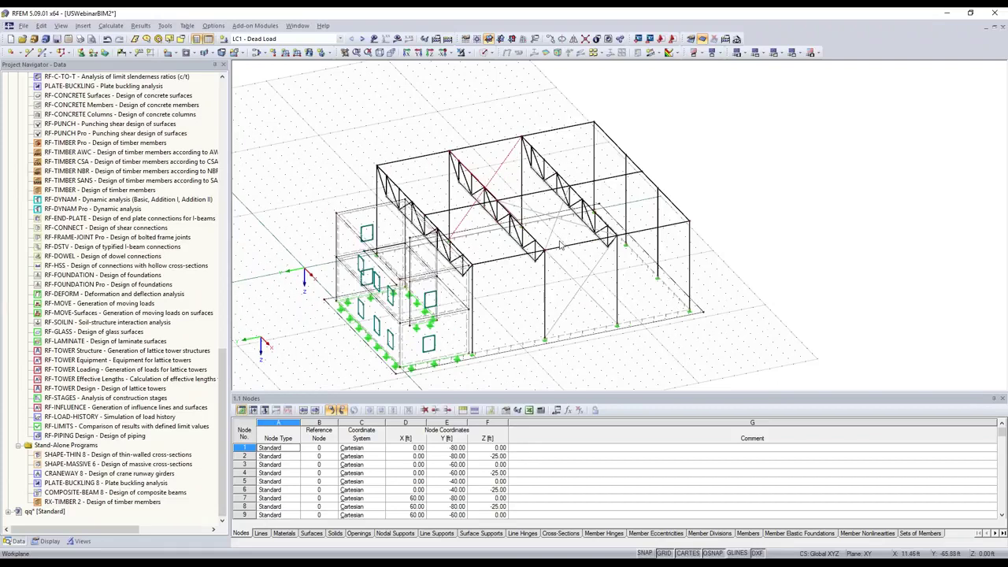
pyautogui.scroll(2, 561, 247)
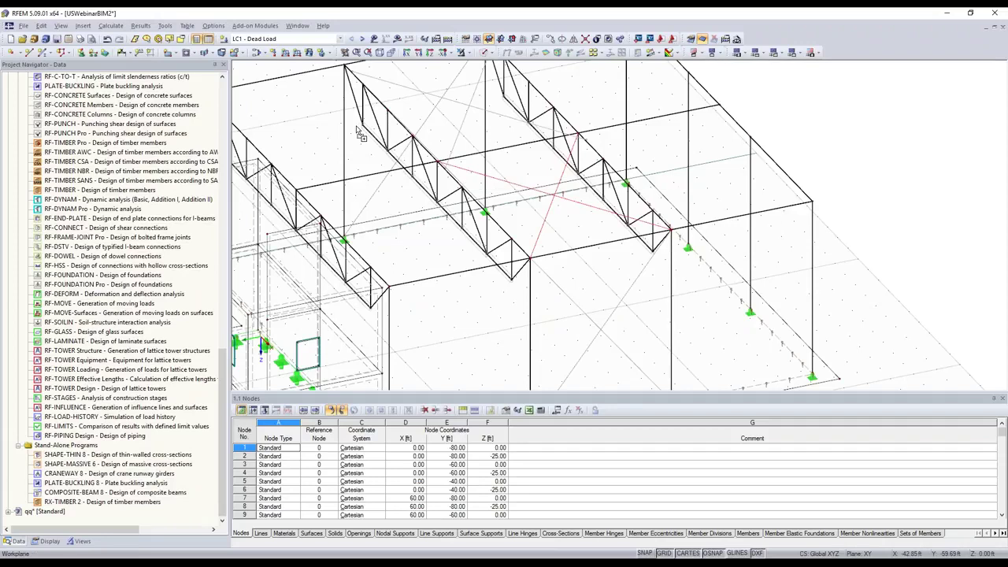
pyautogui.moveTo(360, 133); pyautogui.dragTo(360, 186, button='middle')
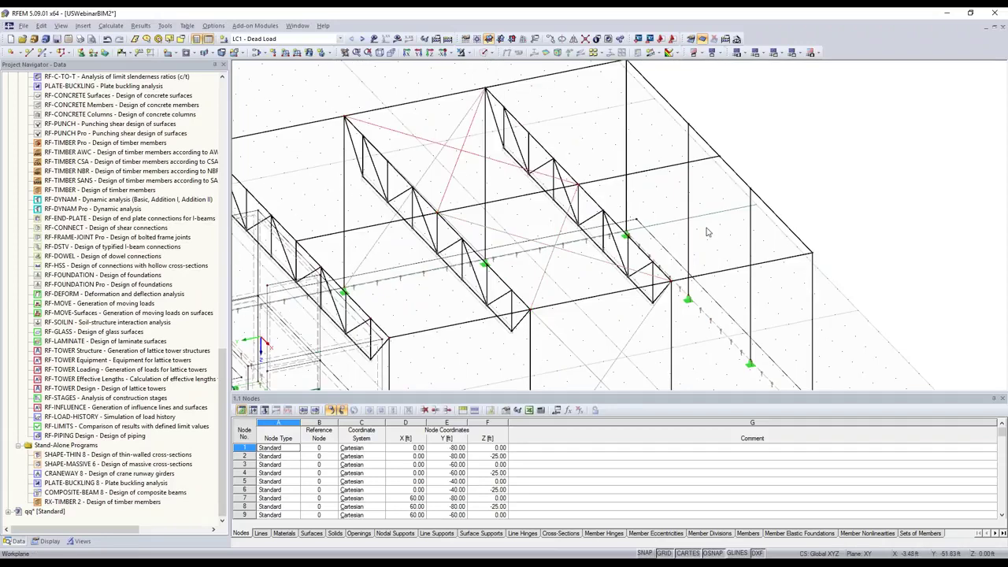
pyautogui.scroll(-3, 435, 264)
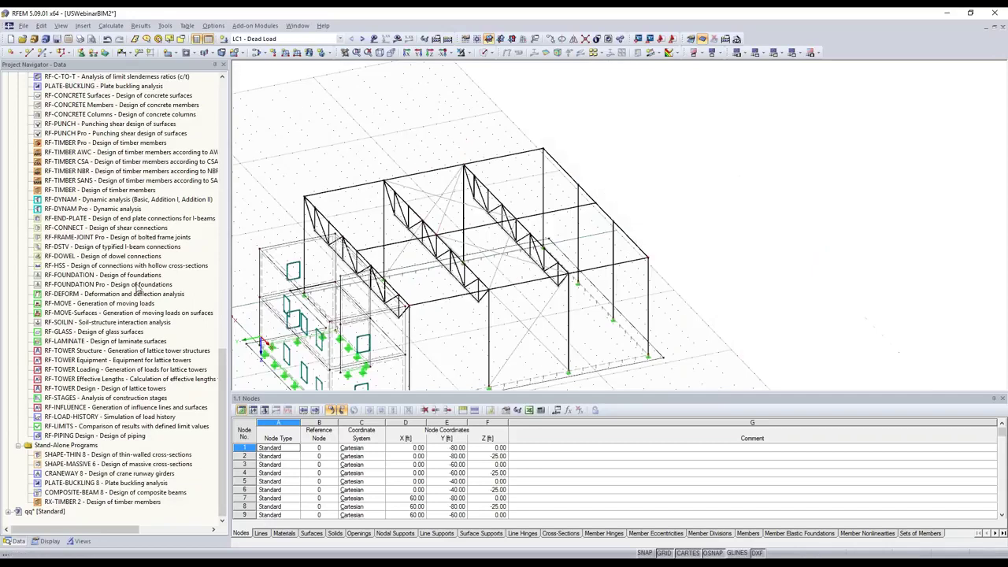
pyautogui.scroll(15, 137, 289)
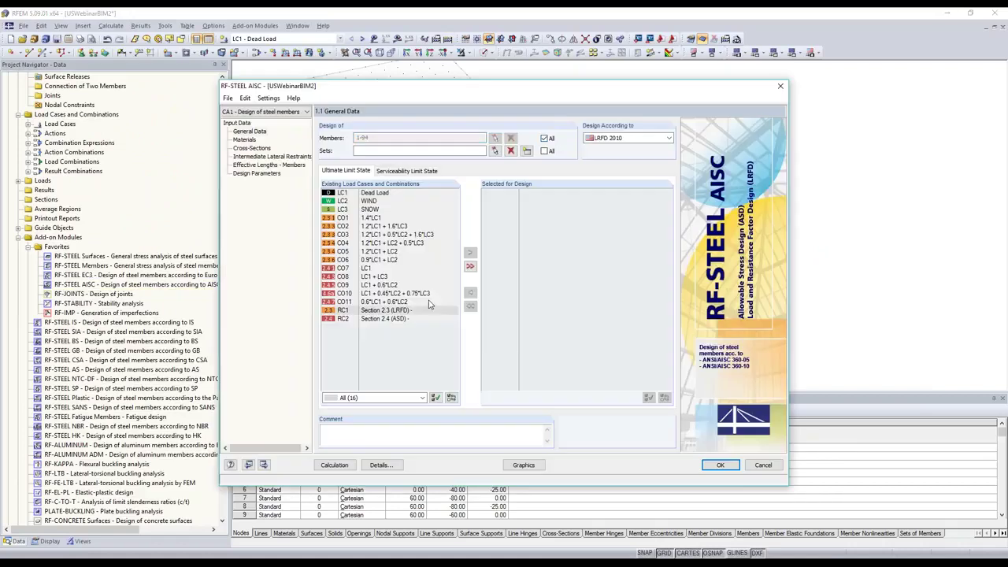
# Design RC1 with sections 1–5 optimized from current row, giving a maximum ratio of 0.94.
pyautogui.doubleClick(425, 310)
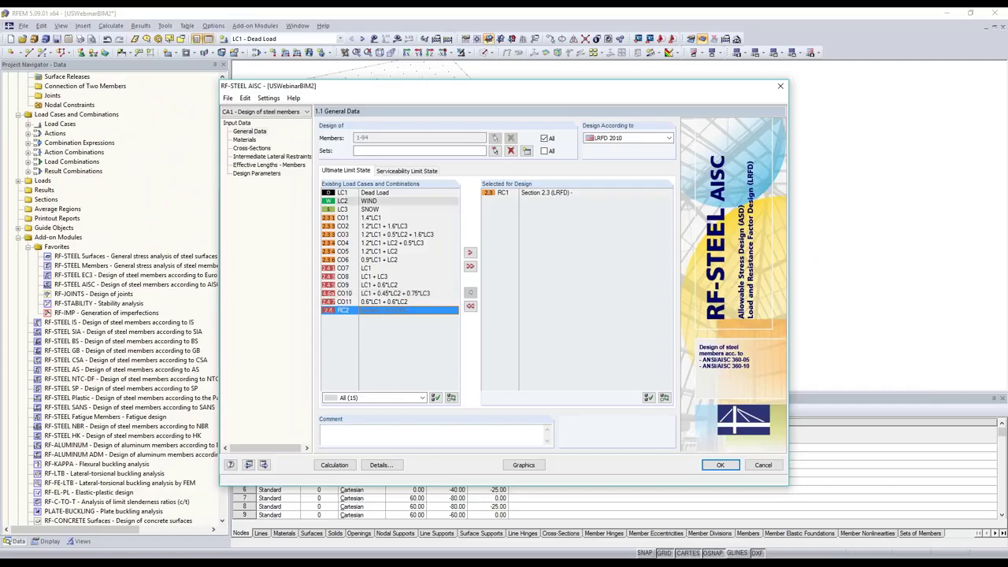
pyautogui.click(252, 148)
pyautogui.click(558, 151)
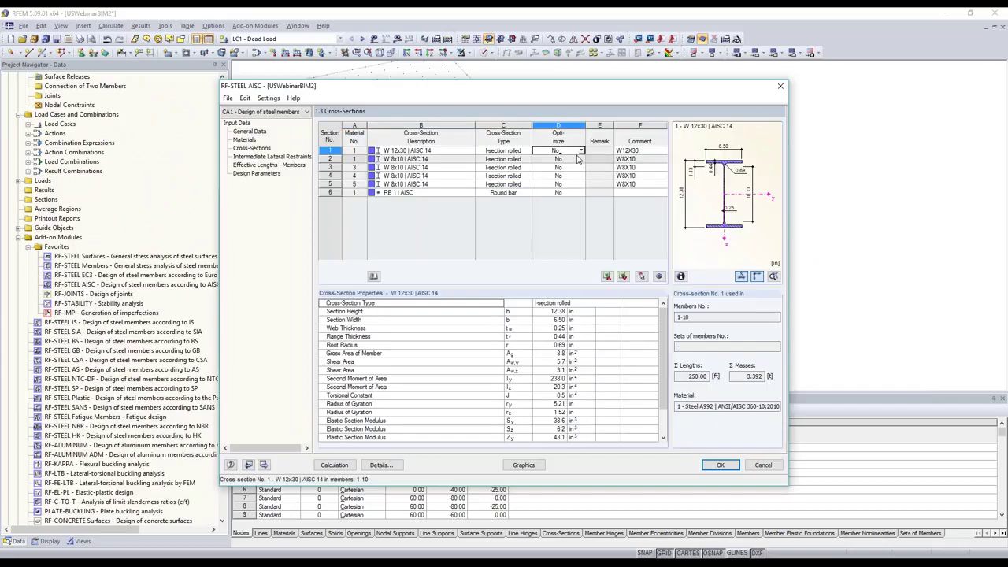
pyautogui.click(581, 150)
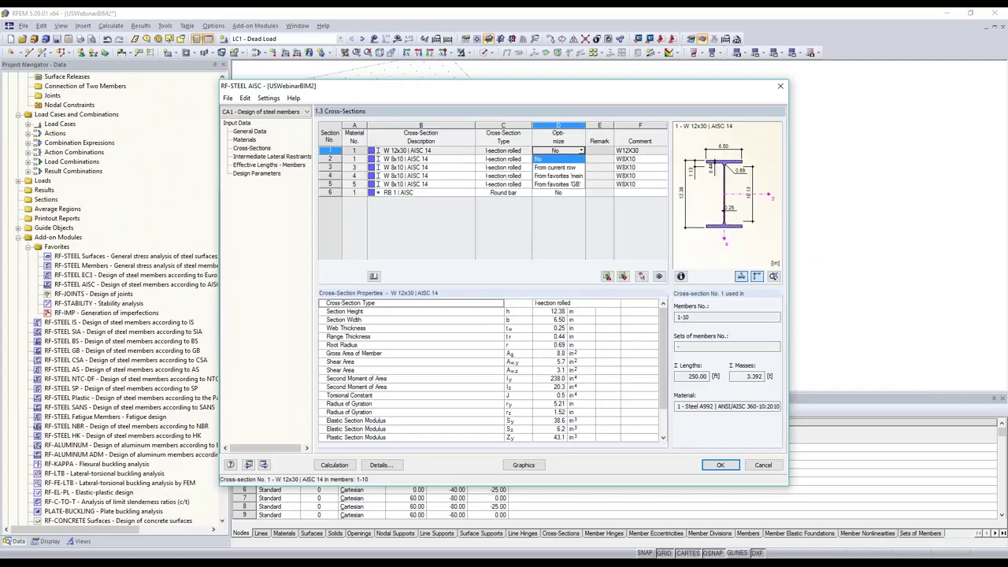
pyautogui.click(561, 167)
pyautogui.click(573, 160)
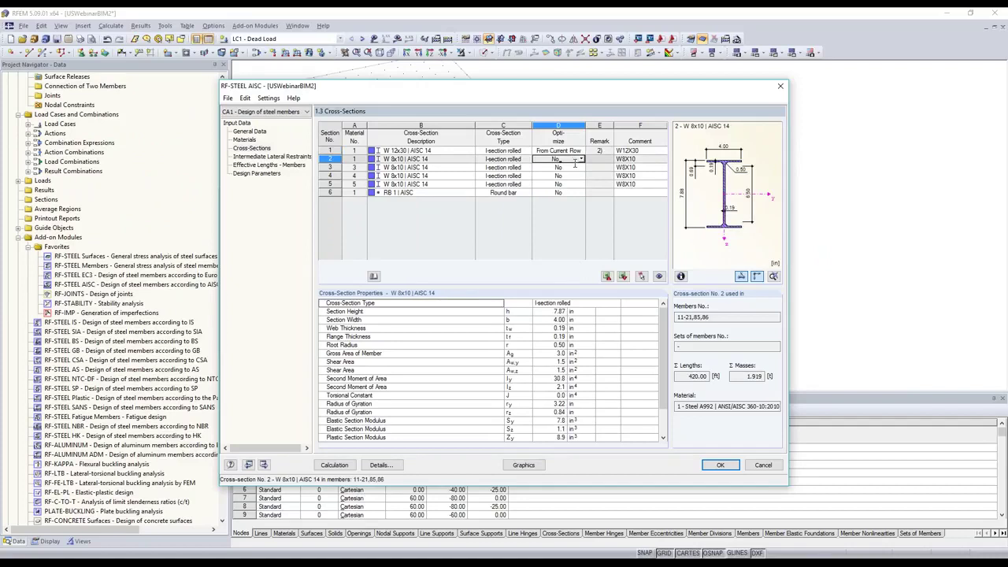
pyautogui.press('f')
pyautogui.press('Down')
pyautogui.press('f')
pyautogui.press('Down')
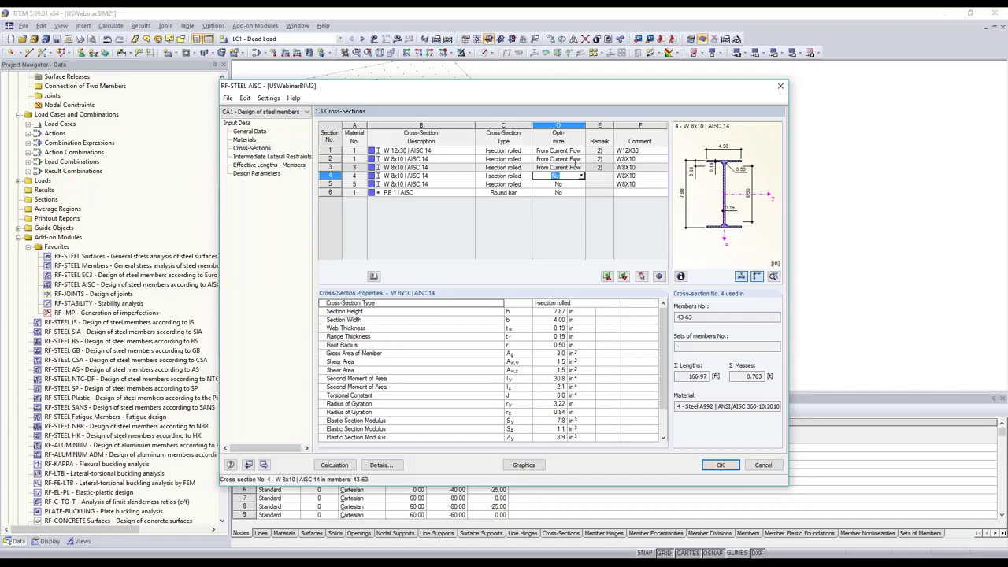
pyautogui.press('f')
pyautogui.press('Down')
pyautogui.press('f')
pyautogui.press('Down')
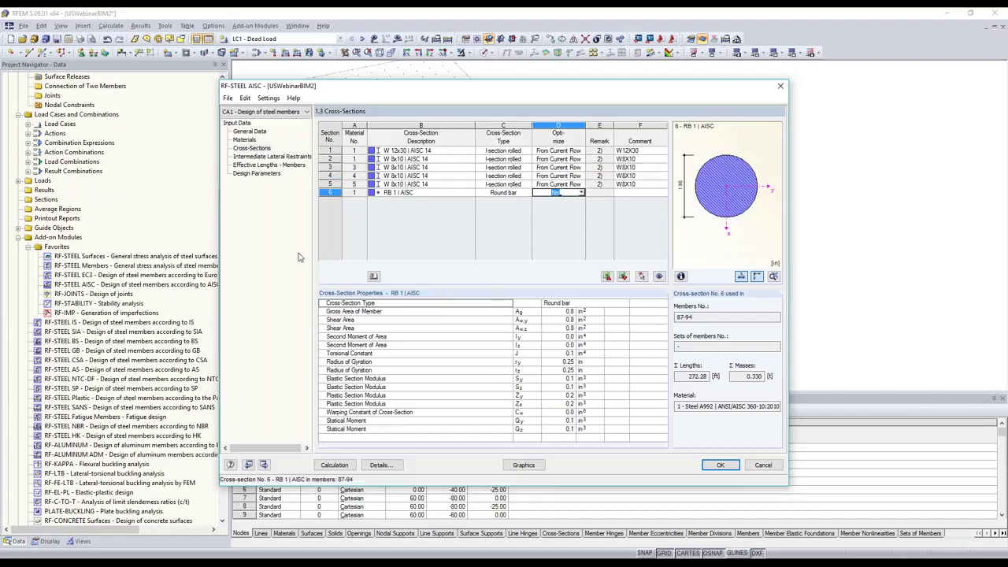
pyautogui.click(330, 468)
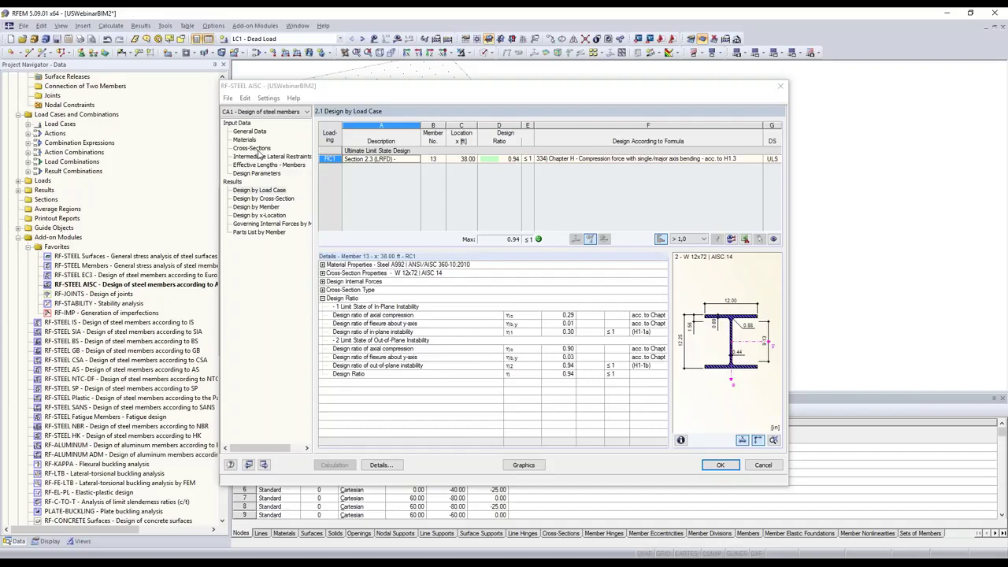
# Export all optimized cross-sections to RFEM, confirm deleting results, and close RF-STEEL AISC.
pyautogui.click(254, 149)
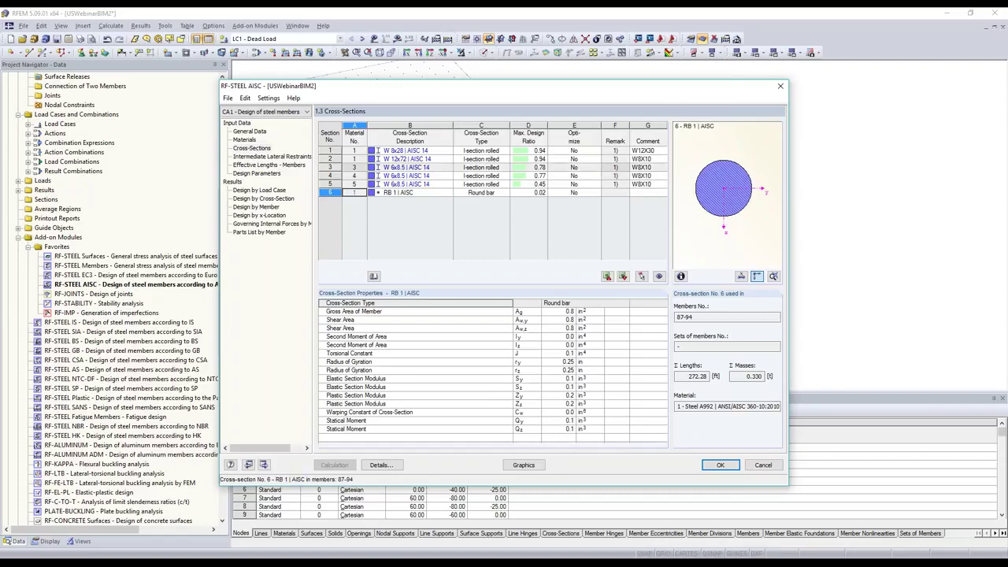
pyautogui.rightClick(447, 168)
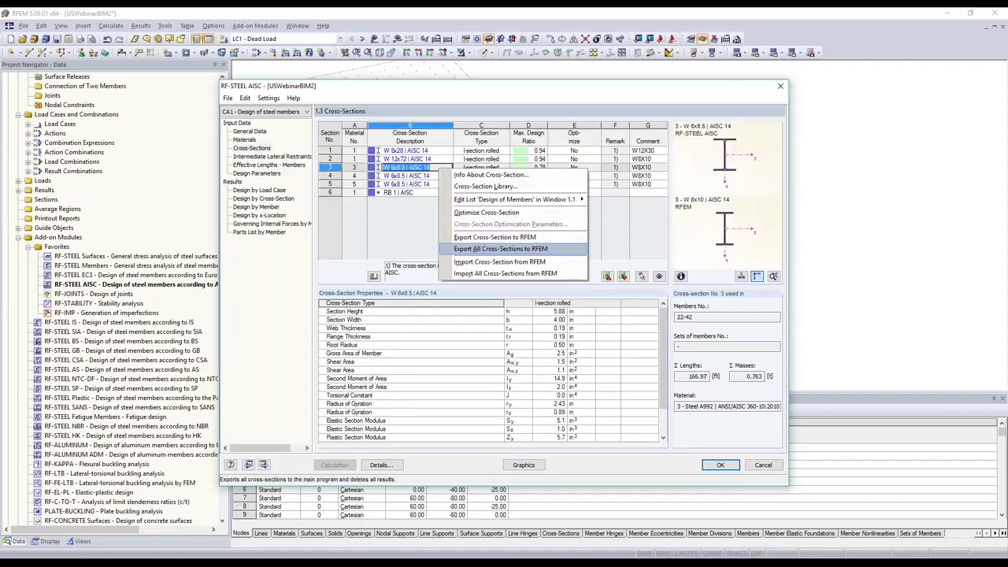
pyautogui.click(500, 248)
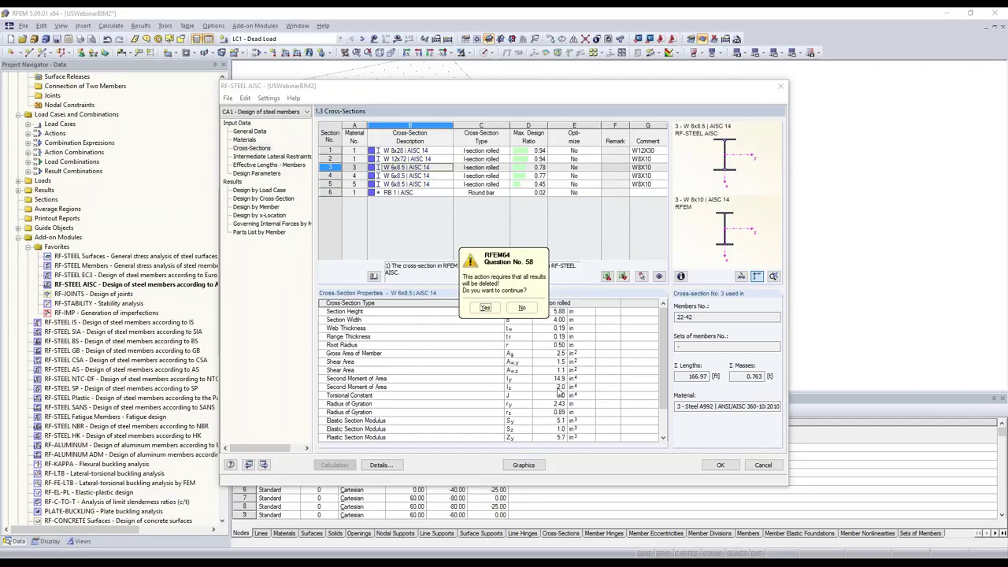
pyautogui.press('Return')
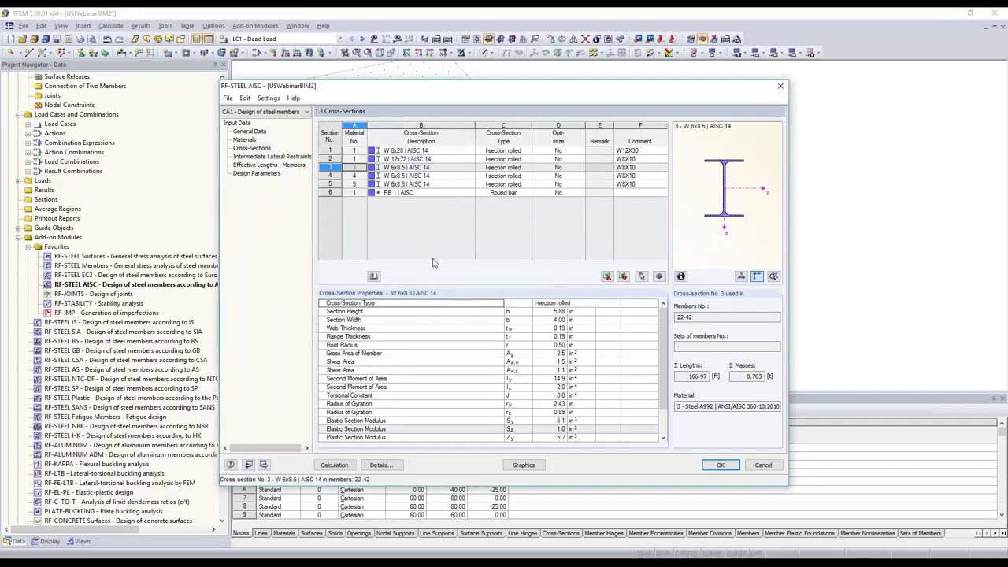
pyautogui.press('Escape')
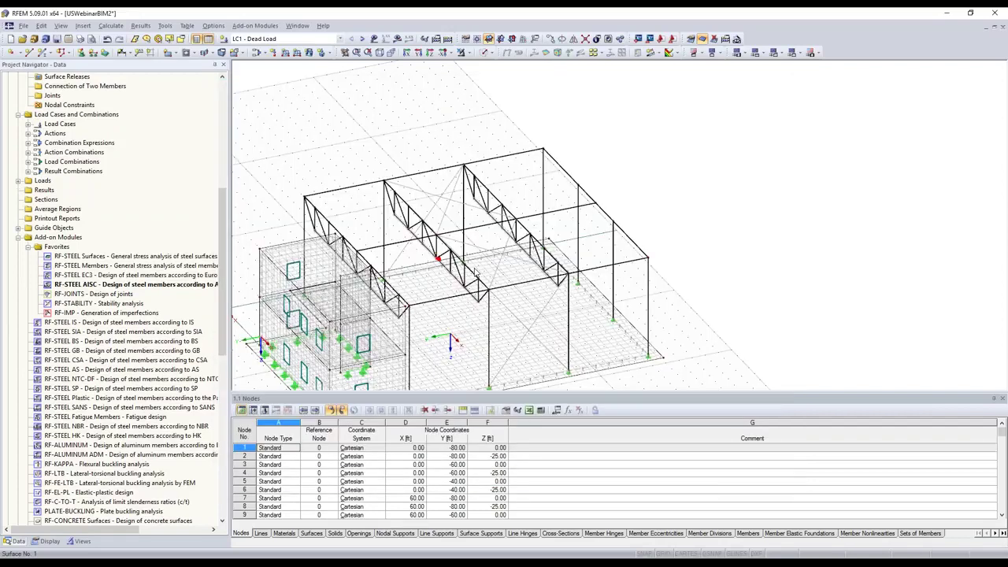
pyautogui.moveTo(476, 273); pyautogui.dragTo(504, 197, button='middle')
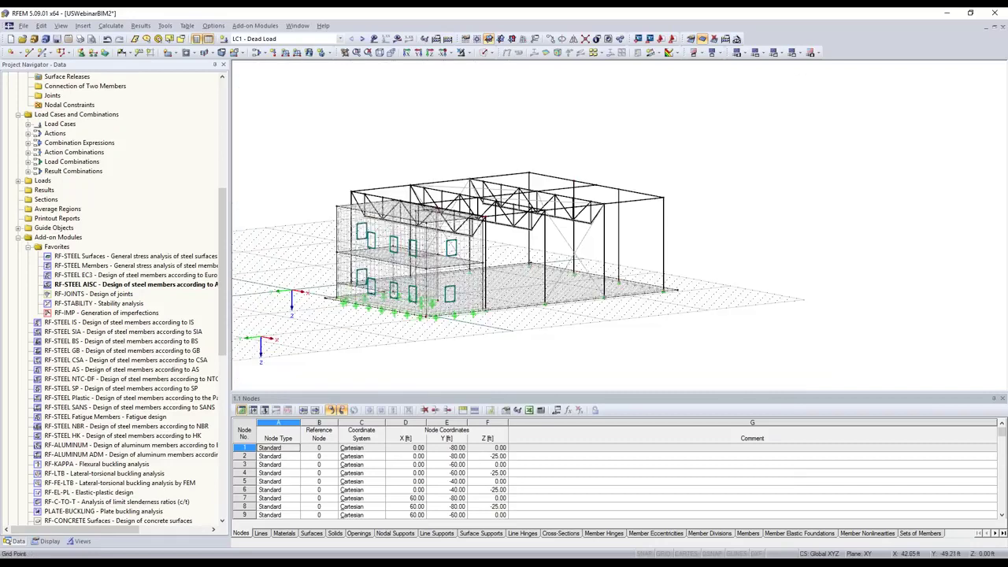
pyautogui.keyDown('ctrl'); pyautogui.moveTo(551, 236); pyautogui.dragTo(584, 283, button='middle'); pyautogui.keyUp('ctrl')
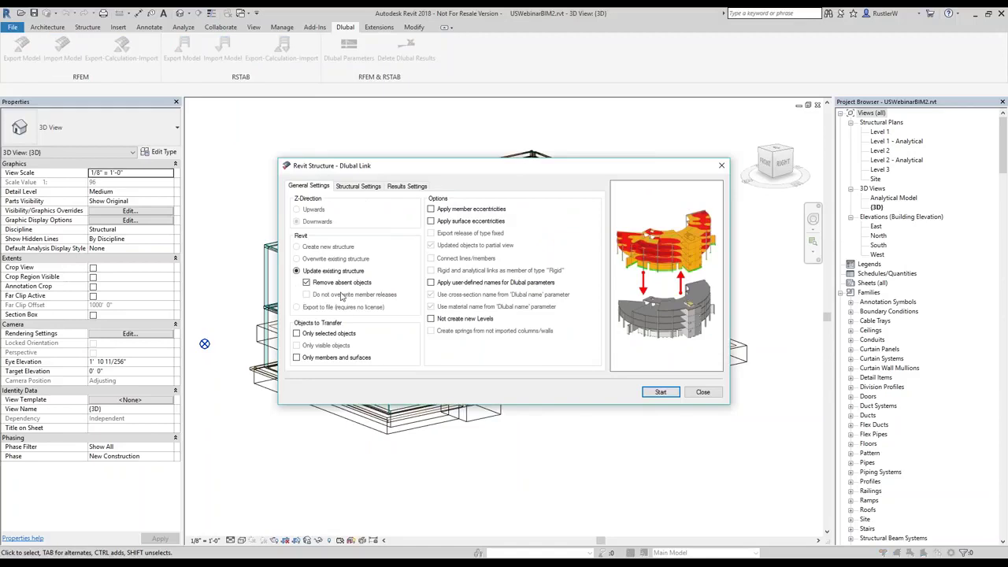
# Import USWebinarBIM2 into Revit after reviewing the settings, then dismiss the ignored-objects report.
pyautogui.click(359, 187)
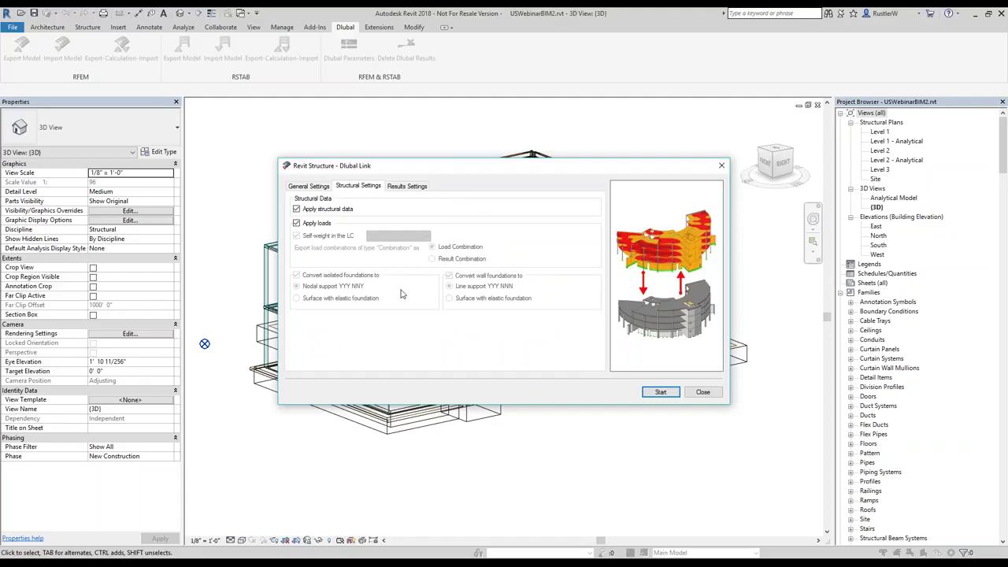
pyautogui.hotkey('ctrl', 'Tab')
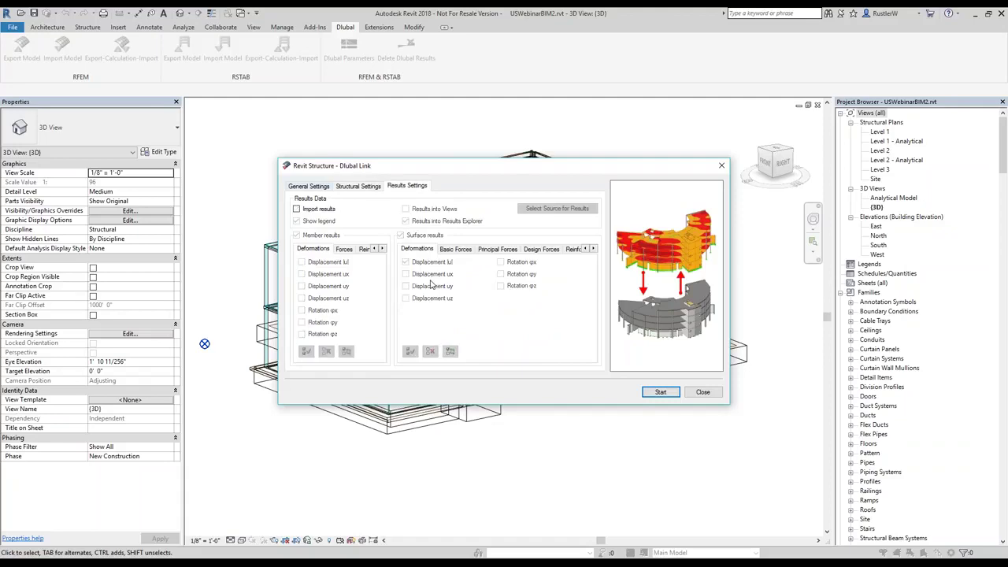
pyautogui.hotkey('ctrl', 'Tab')
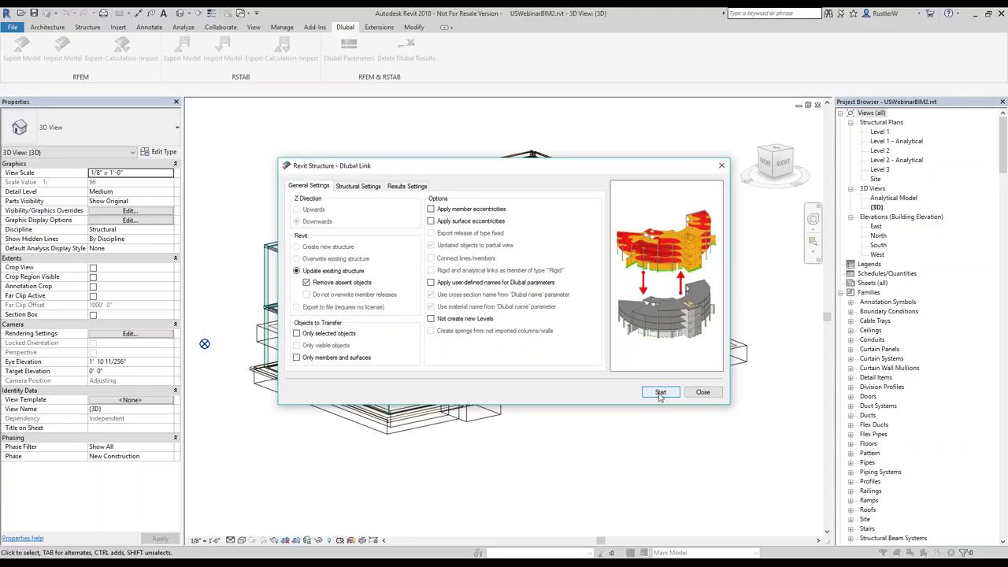
pyautogui.click(660, 393)
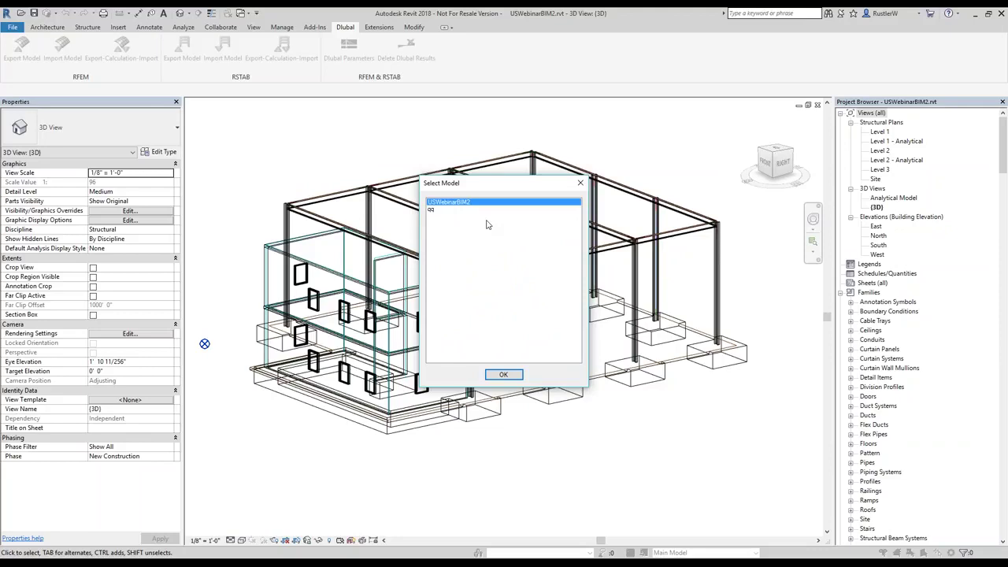
pyautogui.click(503, 375)
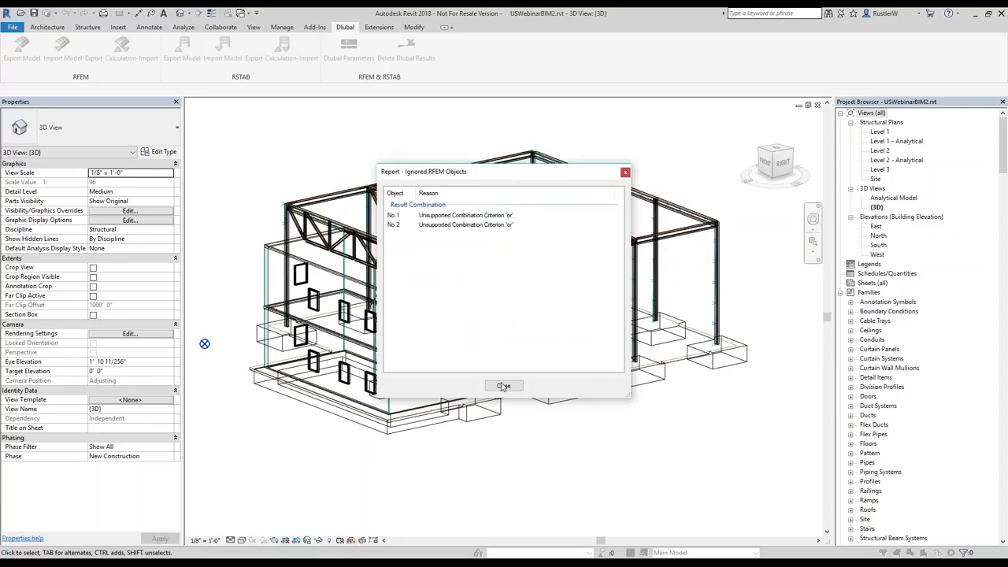
pyautogui.click(503, 386)
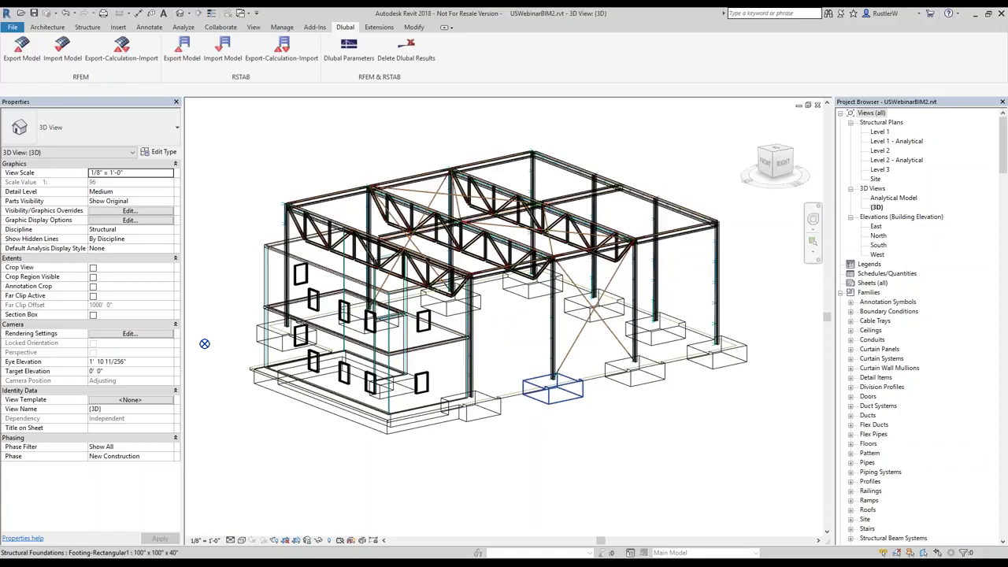
pyautogui.moveTo(553, 390)
pyautogui.keyDown('shift'); pyautogui.mouseDown(button='middle')
pyautogui.moveTo(567, 411)
pyautogui.moveTo(464, 457)
pyautogui.moveTo(512, 299)
pyautogui.moveTo(594, 419)
pyautogui.mouseUp(button='middle'); pyautogui.keyUp('shift')
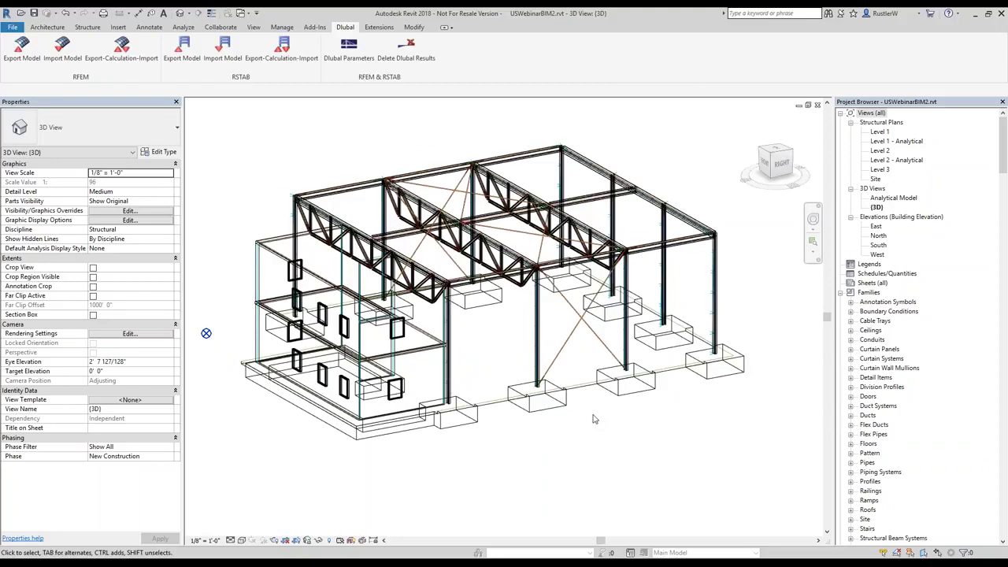
pyautogui.scroll(2, 594, 419)
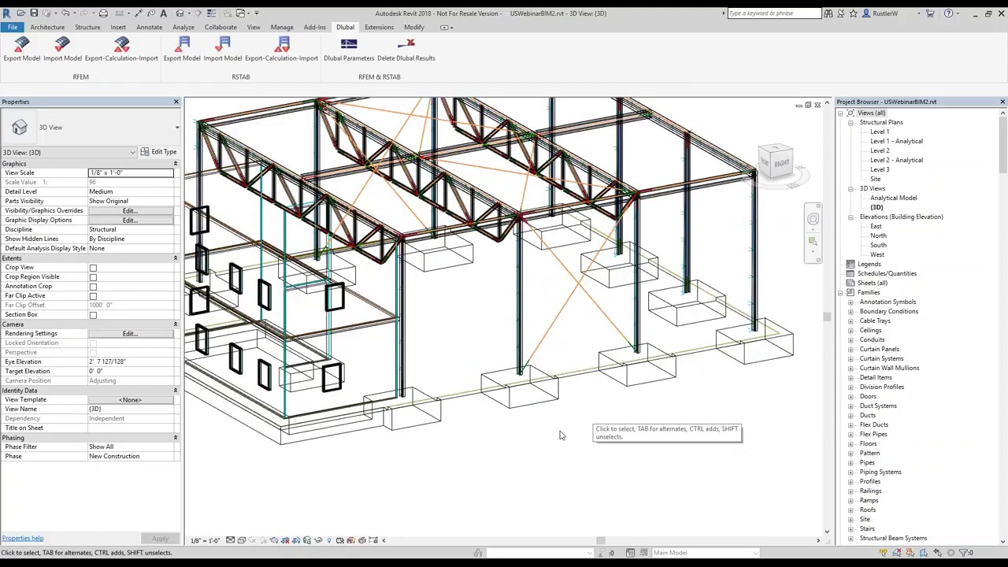
pyautogui.scroll(-2, 561, 434)
pyautogui.moveTo(561, 435)
pyautogui.keyDown('shift'); pyautogui.mouseDown(button='middle')
pyautogui.moveTo(572, 421)
pyautogui.moveTo(544, 418)
pyautogui.mouseUp(button='middle'); pyautogui.keyUp('shift')
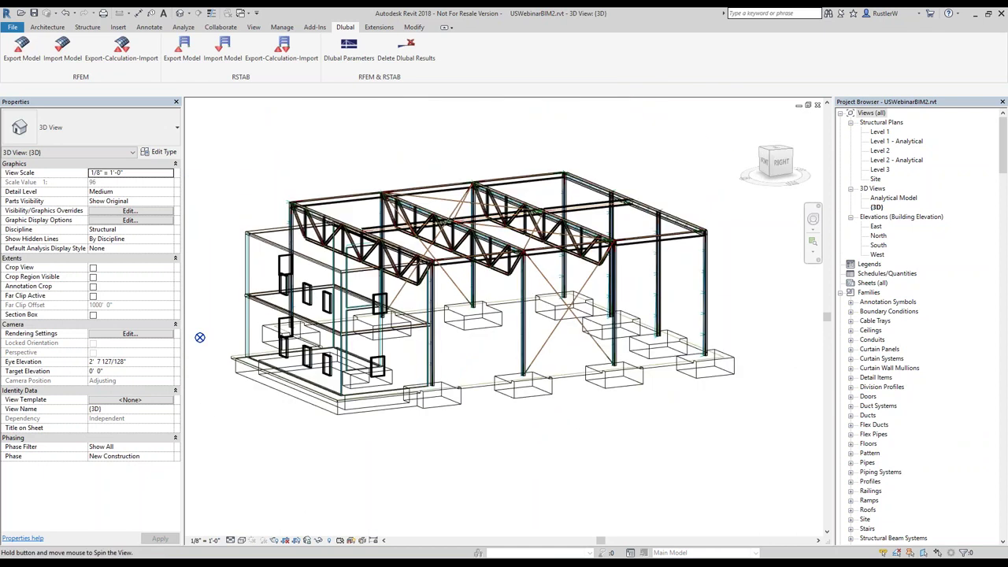
pyautogui.keyDown('shift'); pyautogui.moveTo(200, 337); pyautogui.dragTo(200, 338, button='middle'); pyautogui.keyUp('shift')
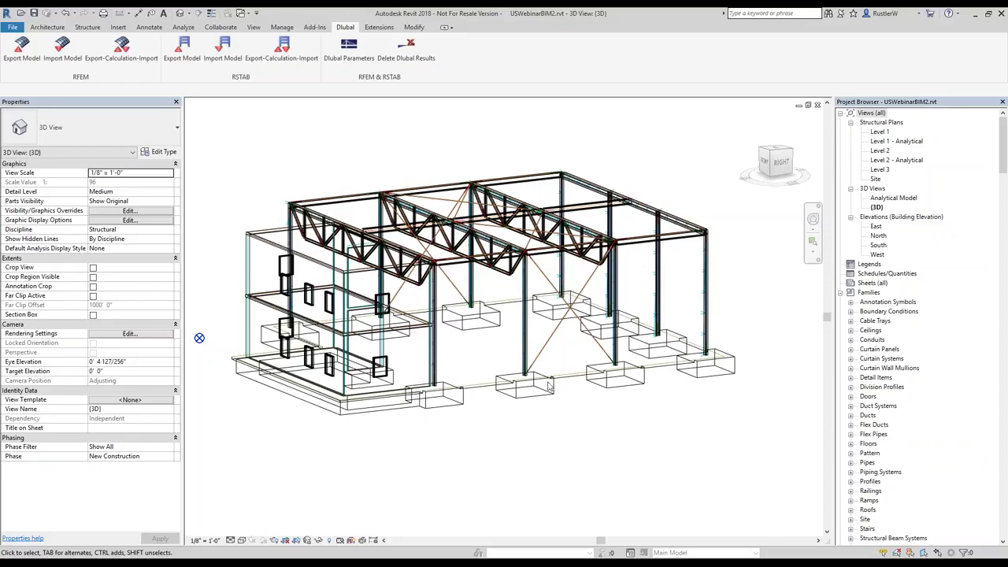
pyautogui.scroll(2, 549, 385)
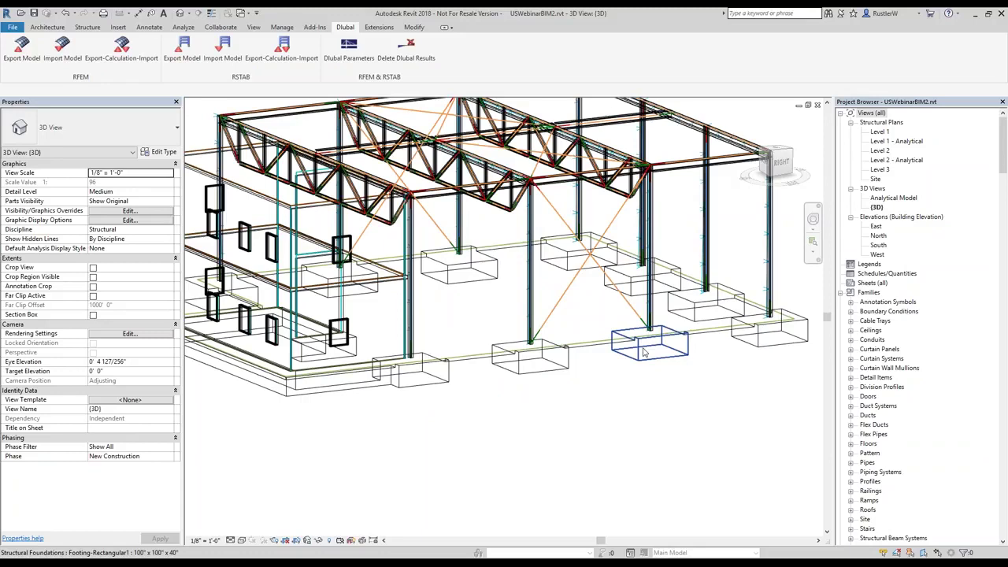
pyautogui.scroll(2, 644, 352)
pyautogui.scroll(2, 654, 335)
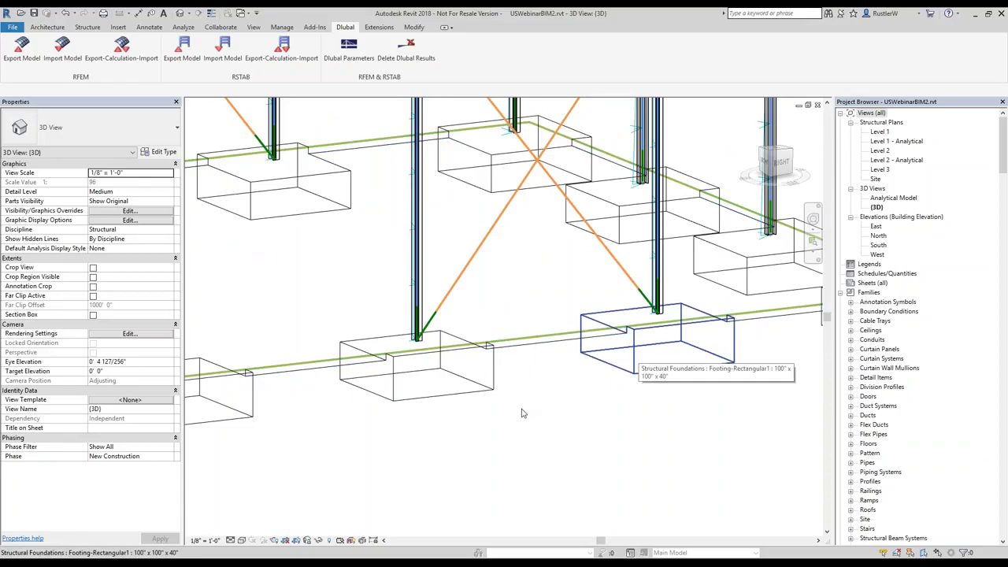
pyautogui.scroll(-3, 570, 330)
pyautogui.scroll(-3, 570, 329)
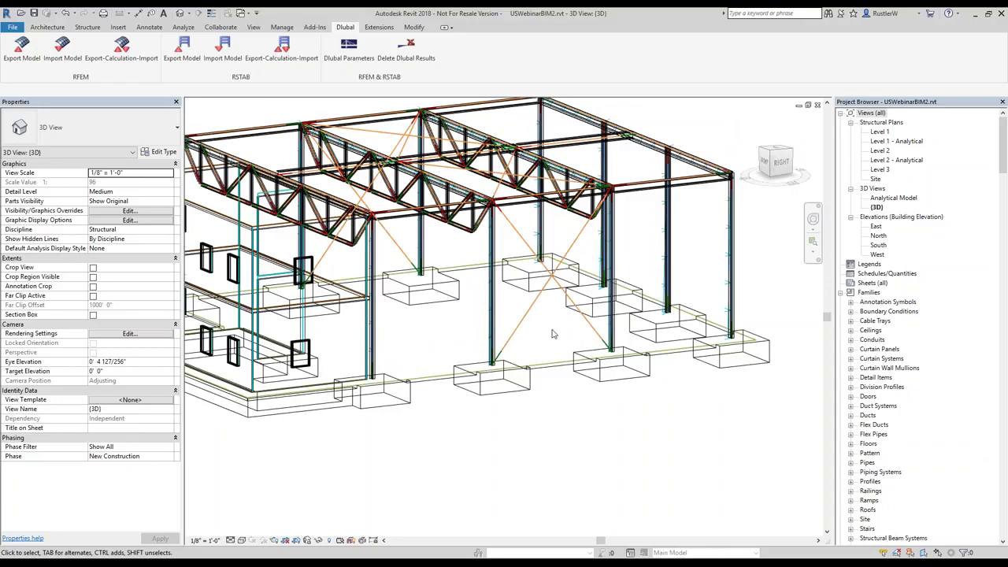
pyautogui.scroll(-3, 553, 334)
pyautogui.keyDown('shift'); pyautogui.moveTo(553, 334); pyautogui.dragTo(192, 320, button='middle'); pyautogui.keyUp('shift')
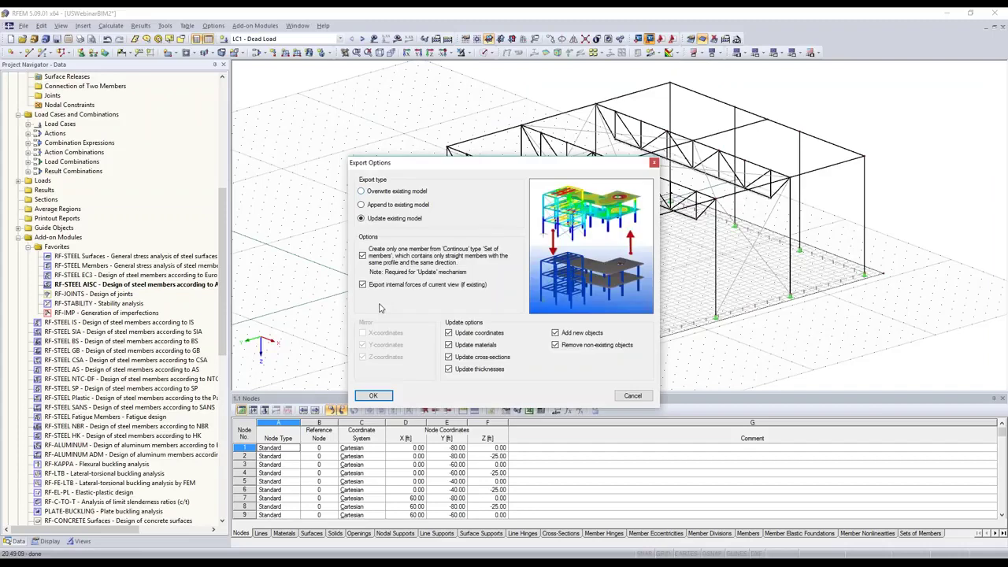
# Export to Tekla, overwriting the existing model with Y and Z mirroring kept.
pyautogui.press('Up')
pyautogui.press('Up')
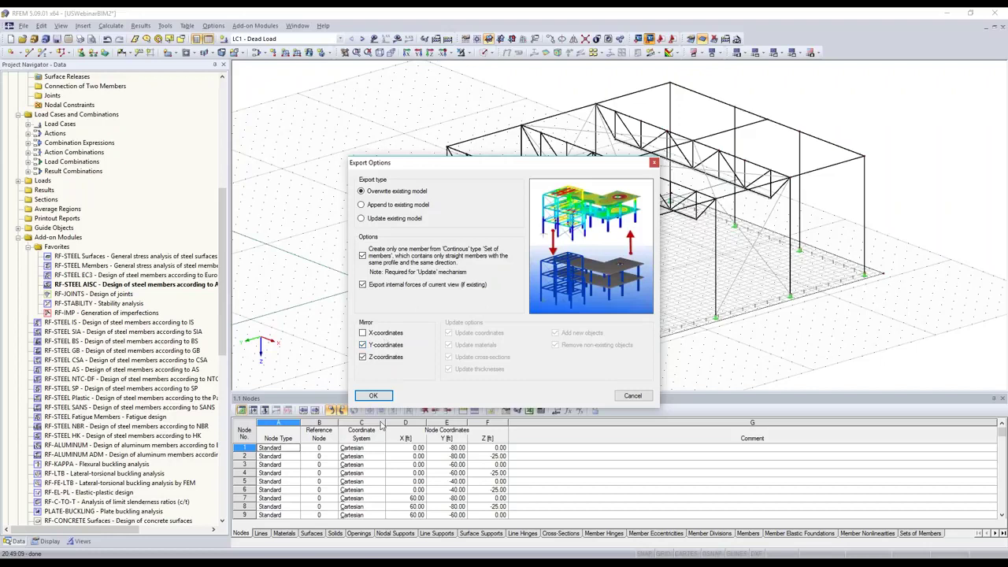
pyautogui.click(373, 395)
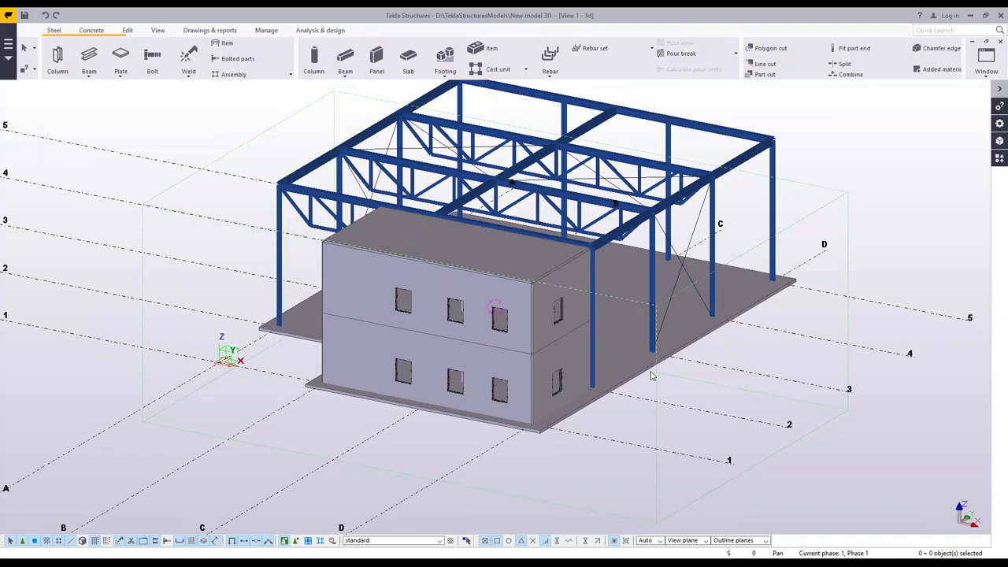
pyautogui.moveTo(651, 376)
pyautogui.keyDown('ctrl'); pyautogui.mouseDown(button='middle')
pyautogui.moveTo(446, 351)
pyautogui.moveTo(574, 341)
pyautogui.mouseUp(button='middle'); pyautogui.keyUp('ctrl')
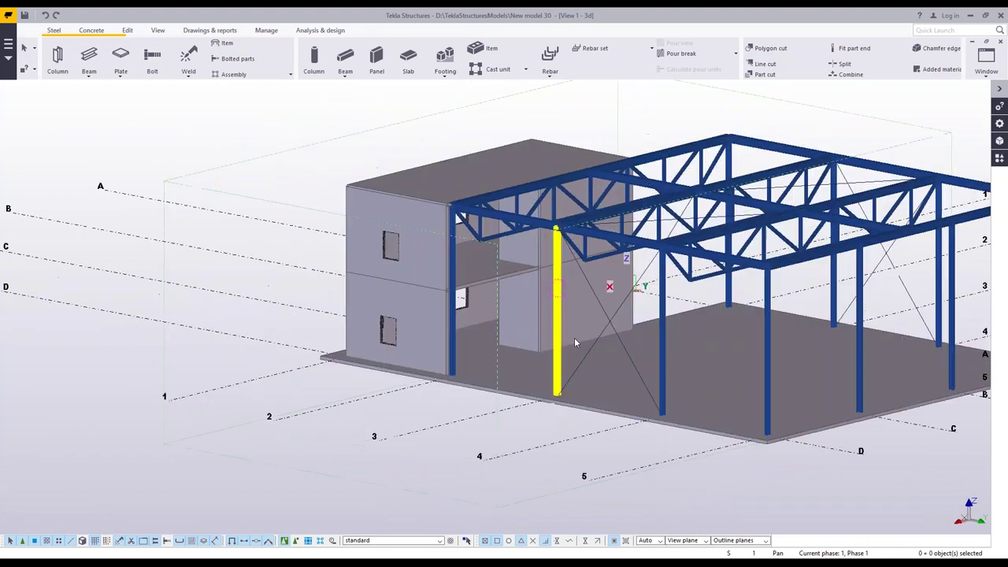
pyautogui.scroll(-3, 574, 342)
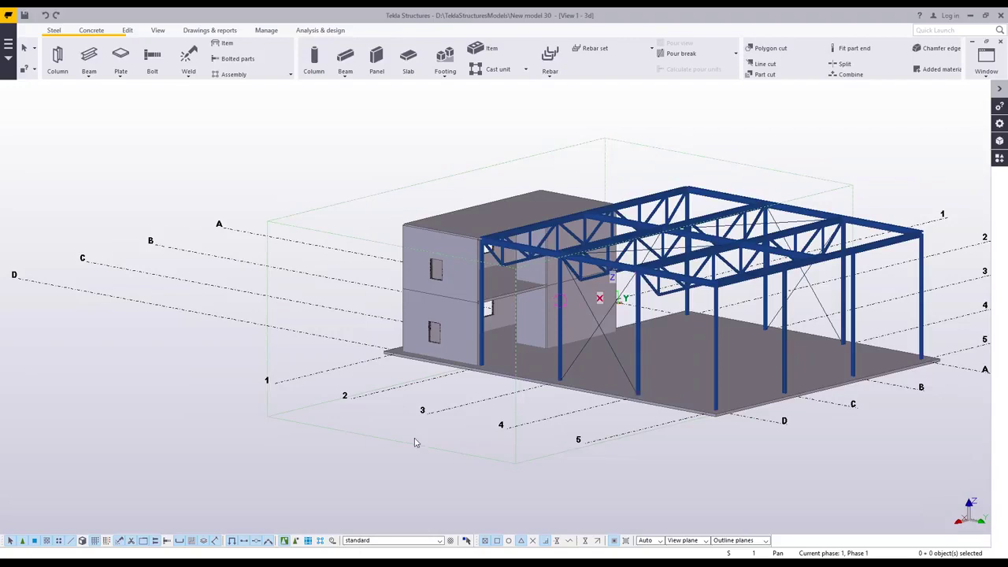
pyautogui.moveTo(557, 385); pyautogui.dragTo(461, 400, button='middle')
pyautogui.scroll(2, 462, 401)
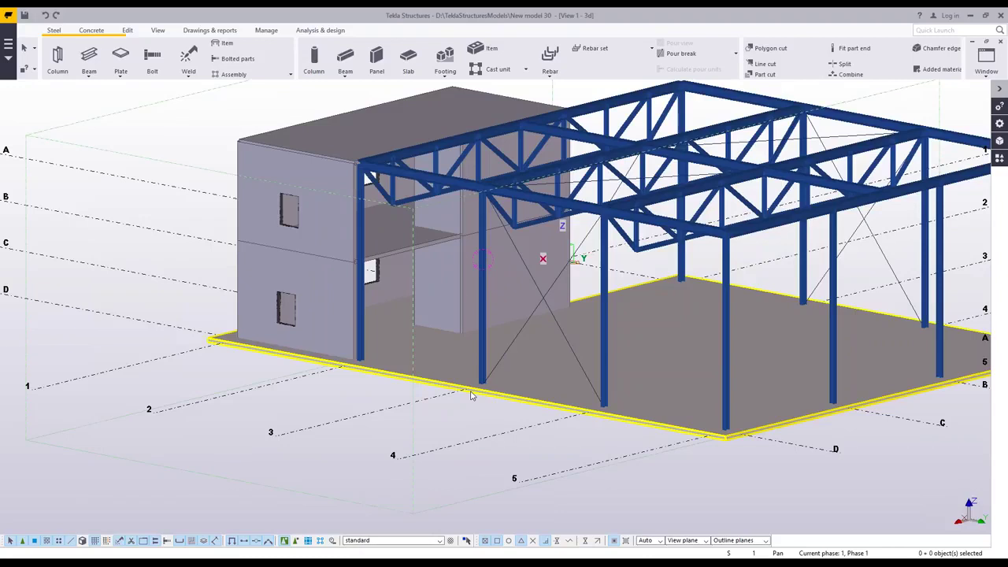
pyautogui.click(470, 395)
pyautogui.doubleClick(210, 341)
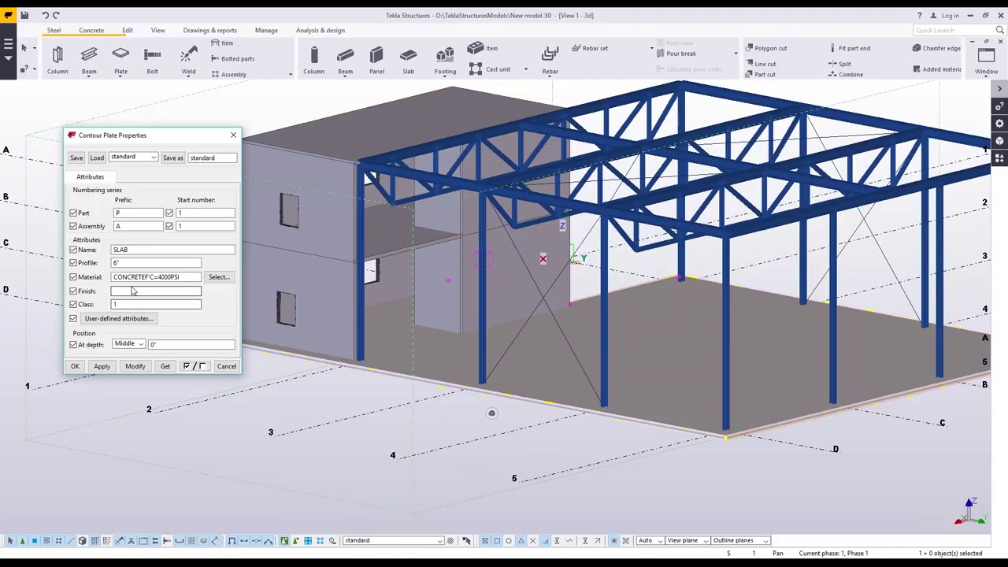
pyautogui.press('Escape')
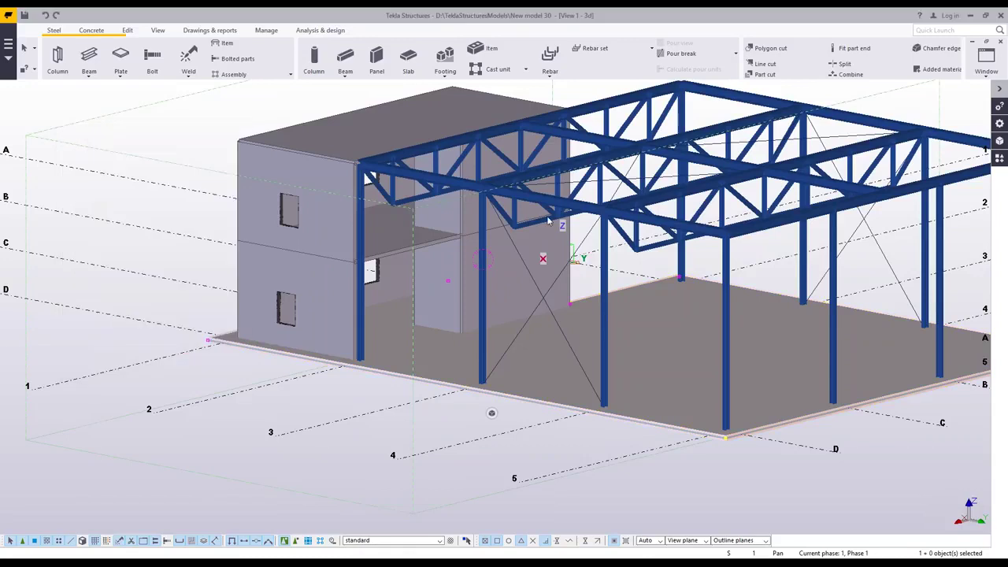
pyautogui.click(549, 220)
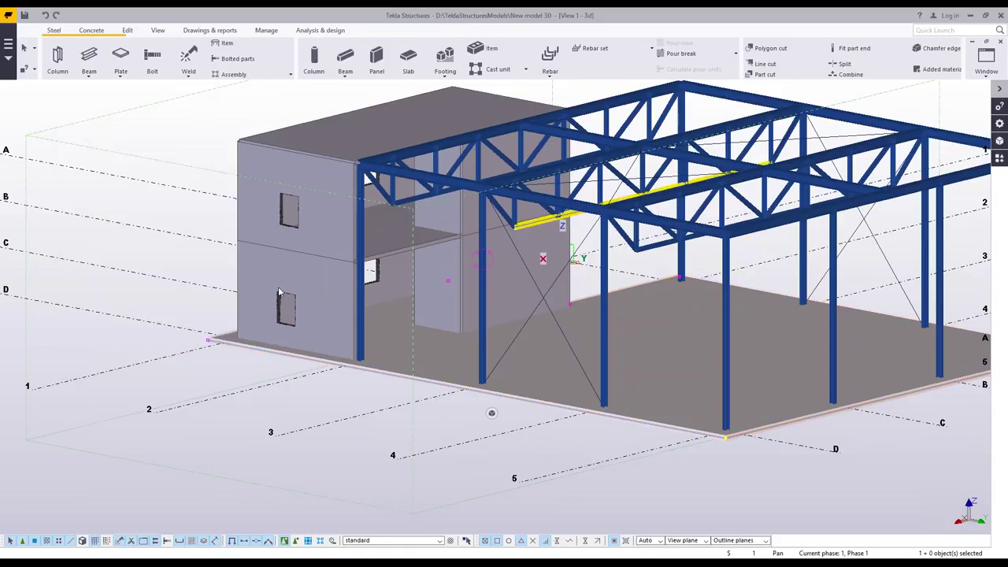
pyautogui.hotkey('alt', 'Return')
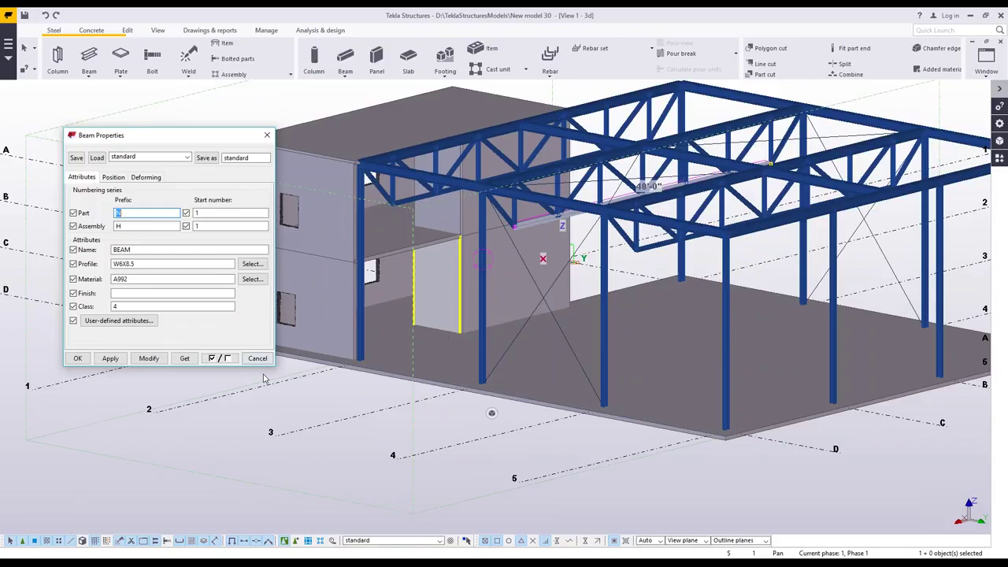
pyautogui.press('Escape')
pyautogui.scroll(-2, 266, 386)
pyautogui.scroll(-1, 268, 396)
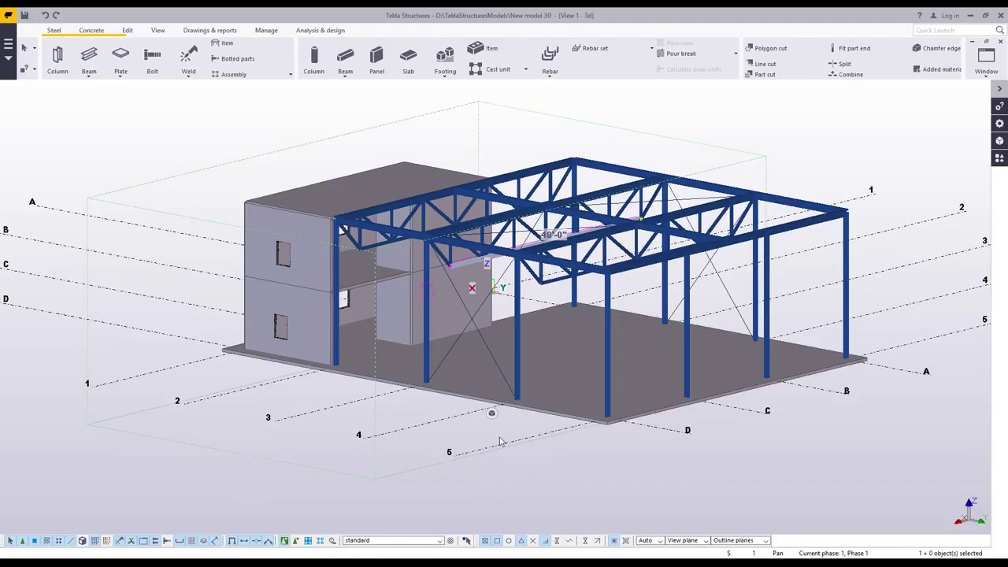
pyautogui.moveTo(500, 441)
pyautogui.mouseDown(button='middle')
pyautogui.moveTo(499, 427)
pyautogui.moveTo(622, 441)
pyautogui.mouseUp(button='middle')
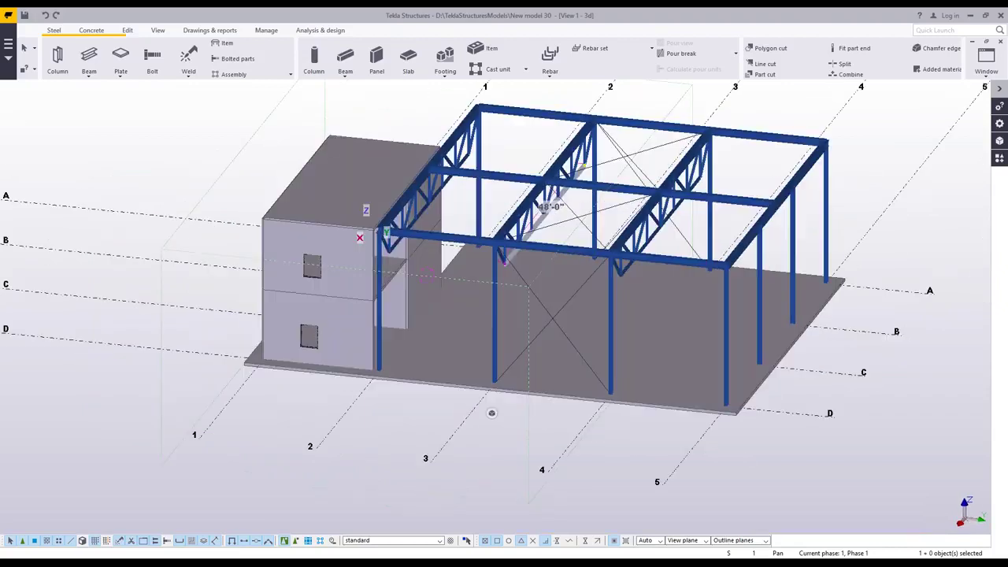
pyautogui.scroll(-1, 526, 442)
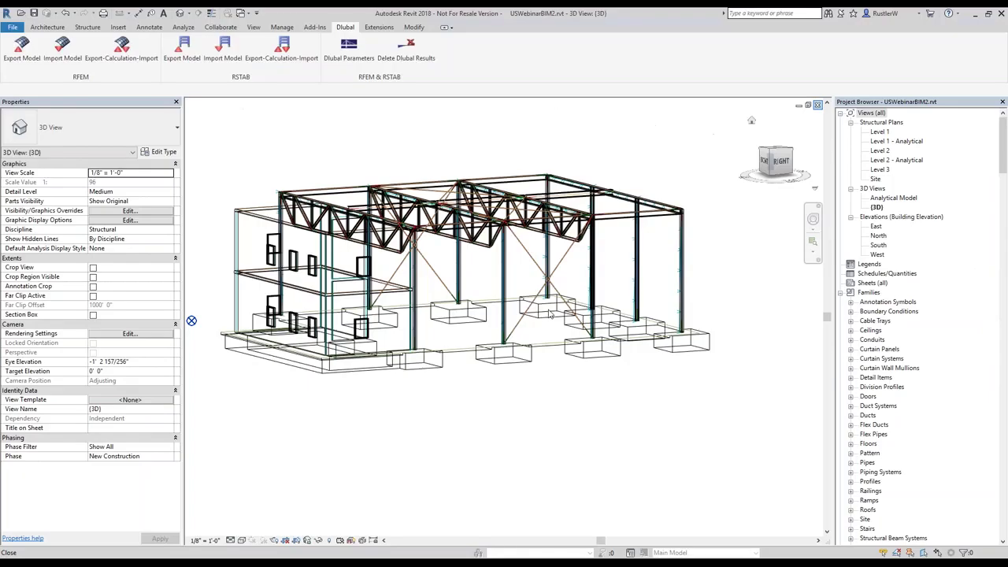
# Close the USWebinarBIM2 project in Revit using Ctrl+F4.
pyautogui.hotkey('ctrl', 'F4')
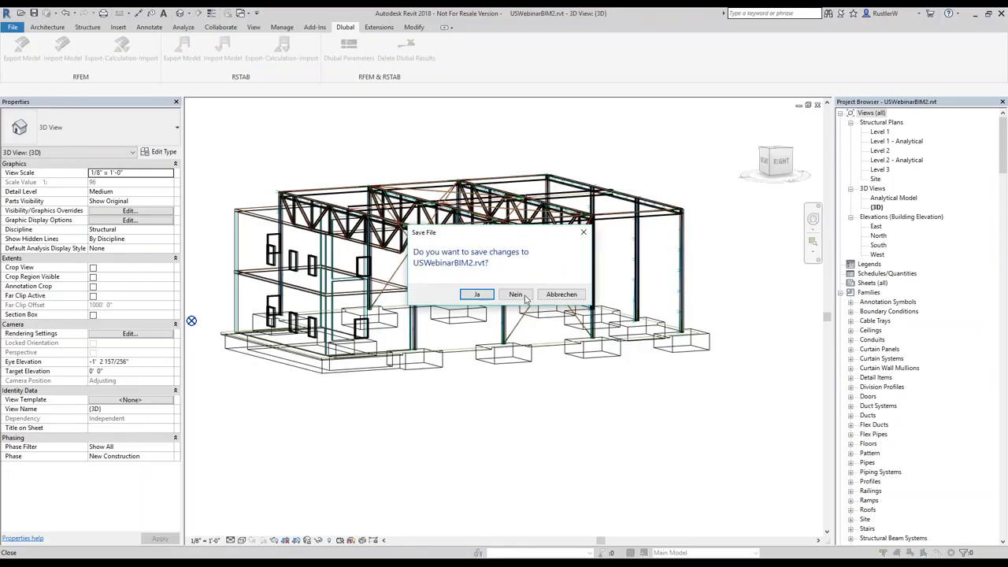
# Close USWebinarBIM2 without saving, open Office_Building, and discard the unsaved RFEM model qq.
pyautogui.click(517, 295)
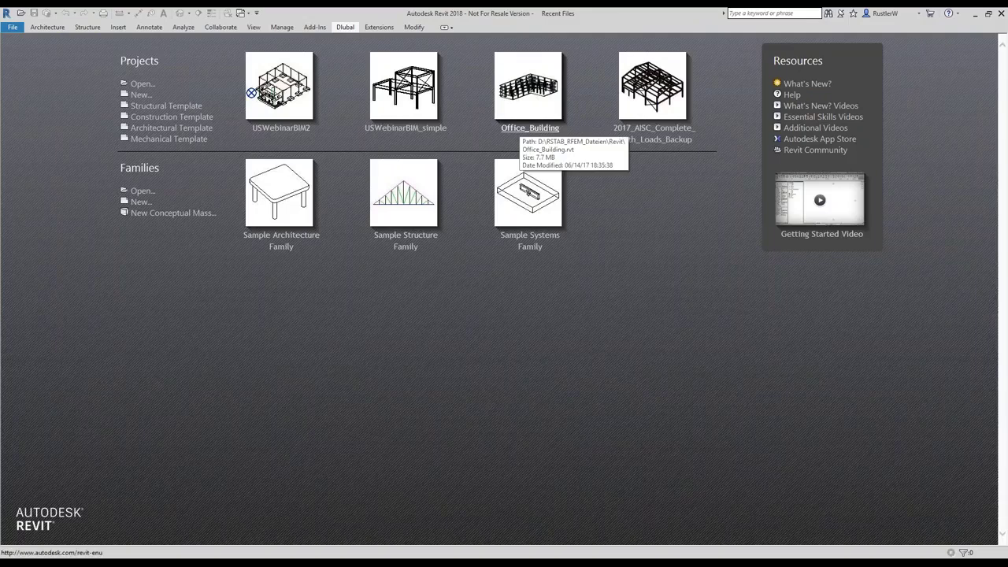
pyautogui.click(526, 128)
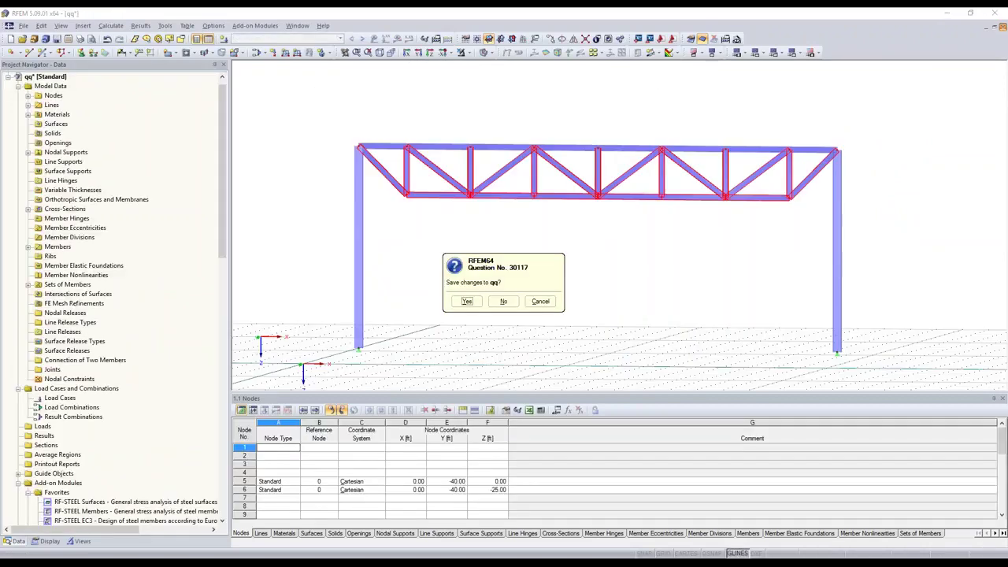
pyautogui.press('n')
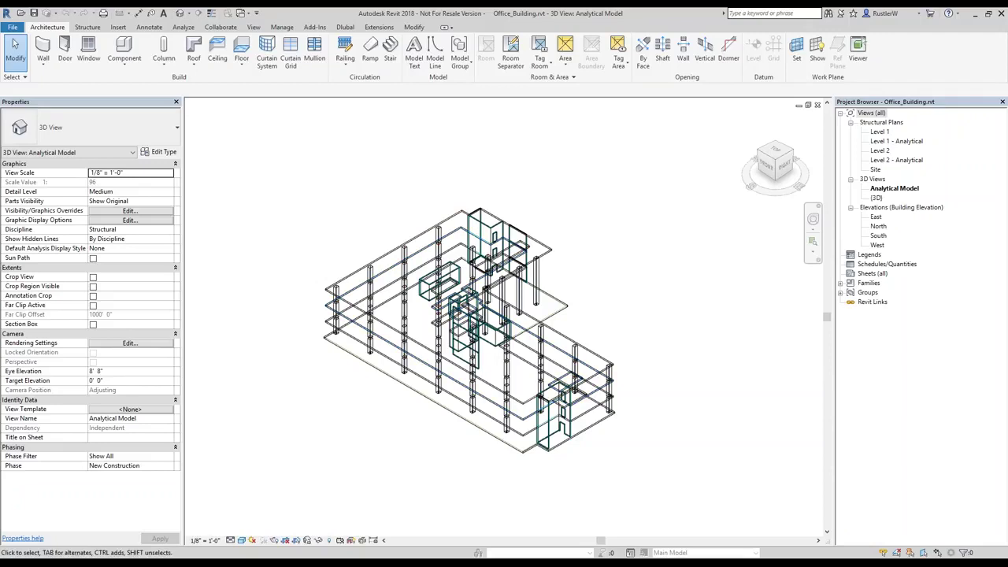
pyautogui.moveTo(488, 331)
pyautogui.keyDown('shift'); pyautogui.mouseDown(button='middle')
pyautogui.moveTo(552, 331)
pyautogui.moveTo(321, 166)
pyautogui.mouseUp(button='middle'); pyautogui.keyUp('shift')
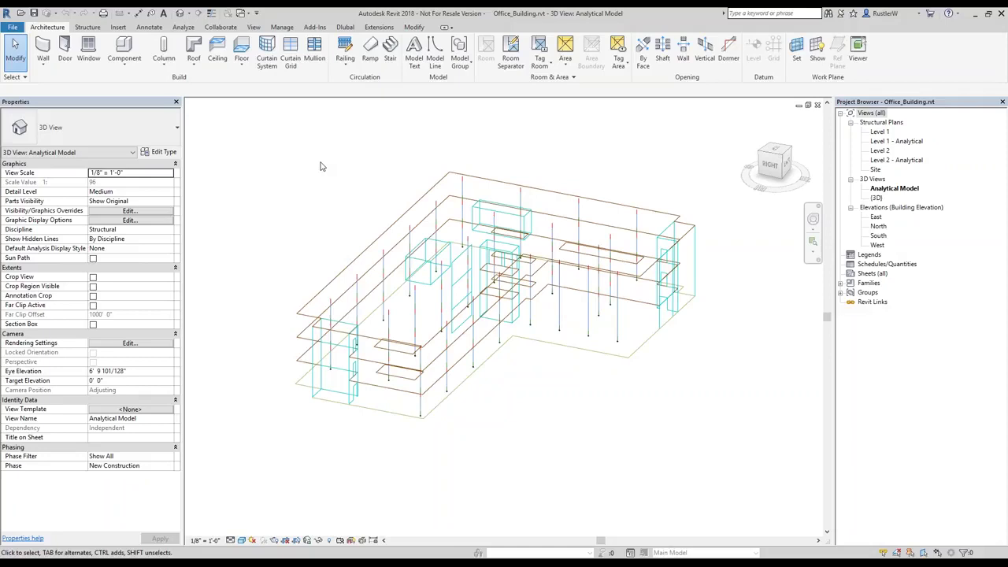
pyautogui.click(346, 28)
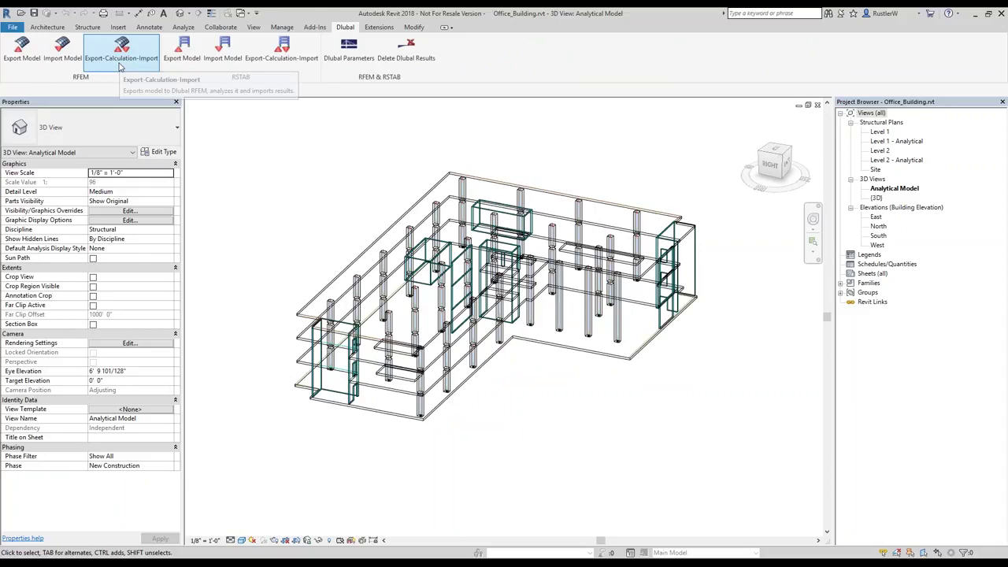
# Set Dlubal Export-Calculation-Import to create a new RFEM structure and view Structural Settings.
pyautogui.click(121, 49)
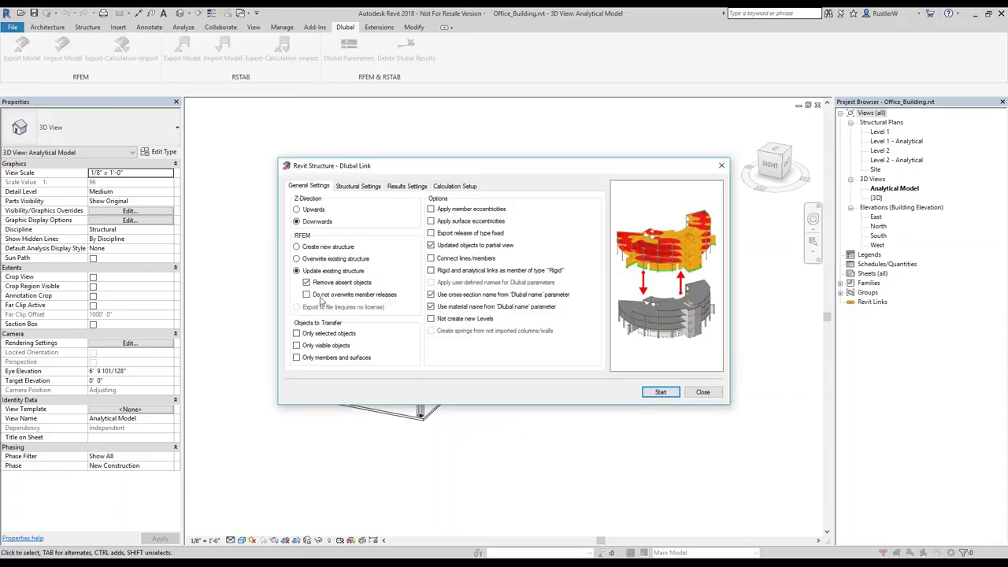
pyautogui.press('Up')
pyautogui.press('Up')
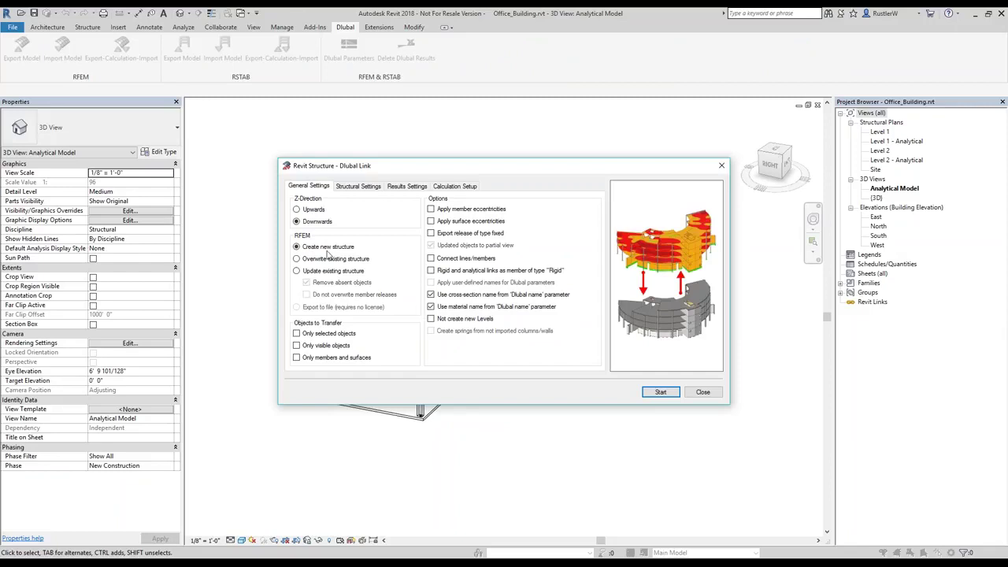
pyautogui.hotkey('ctrl', 'Tab')
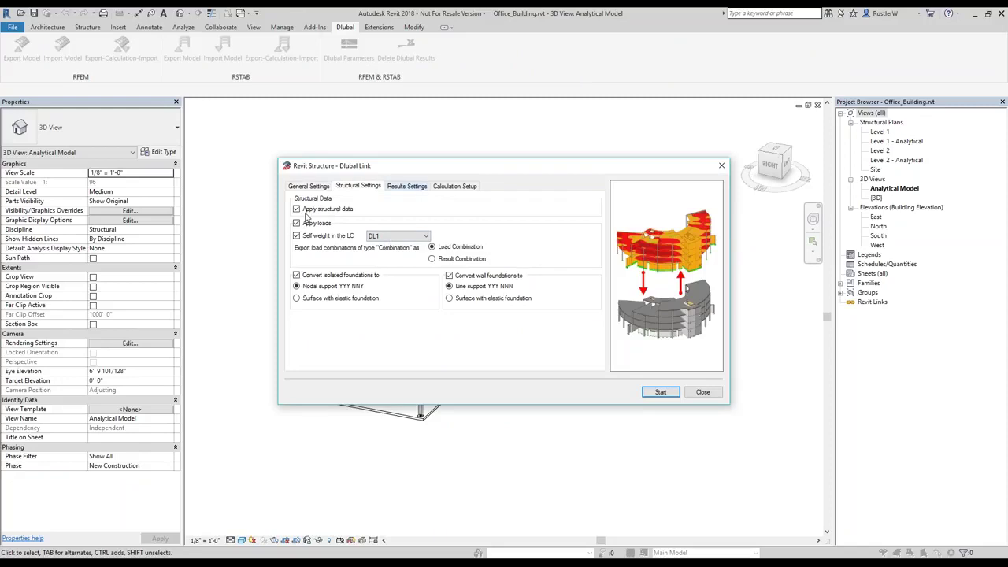
# Review result options for member forces and surface design, basic and reinforcement results.
pyautogui.hotkey('ctrl', 'Tab')
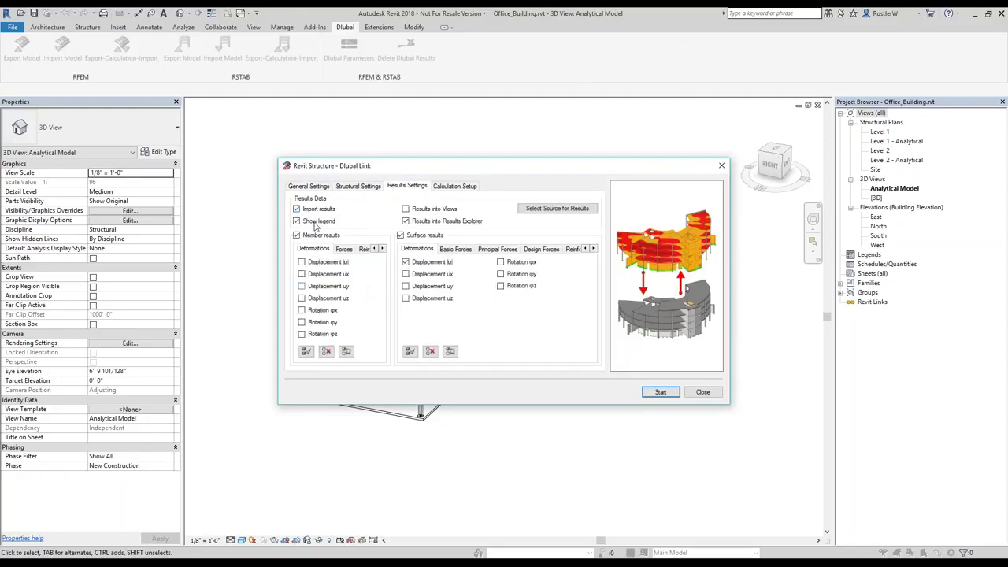
pyautogui.click(342, 250)
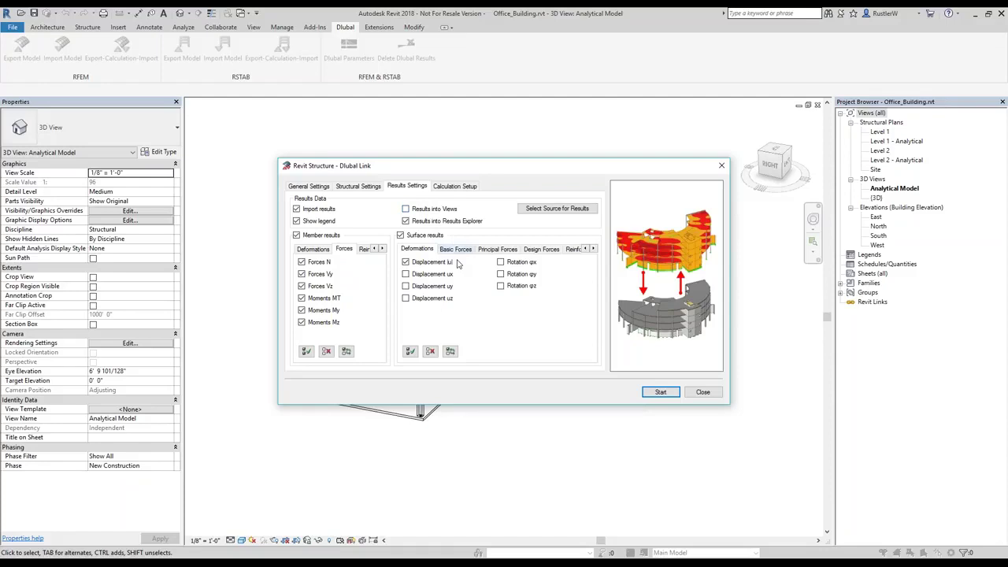
pyautogui.click(541, 249)
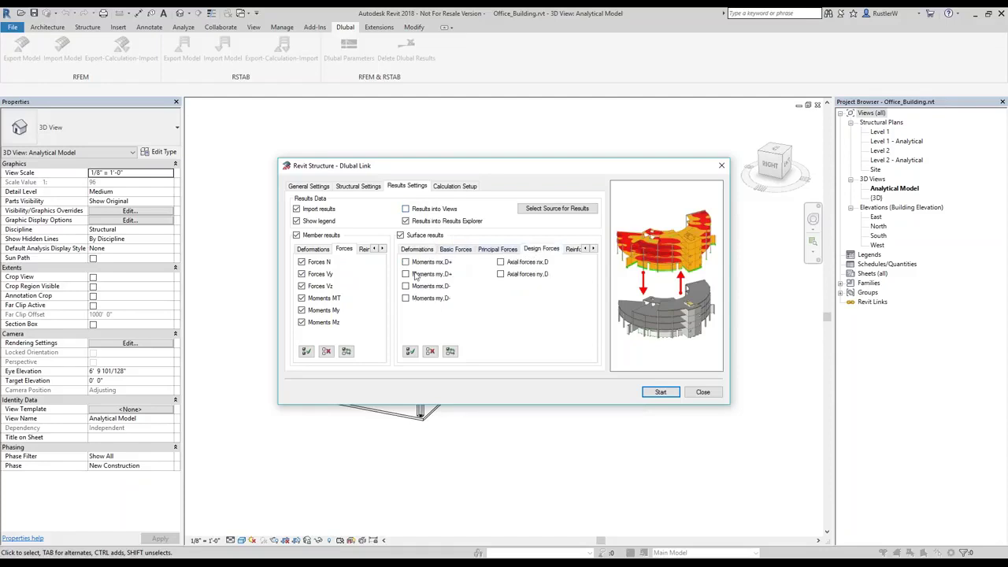
pyautogui.click(455, 249)
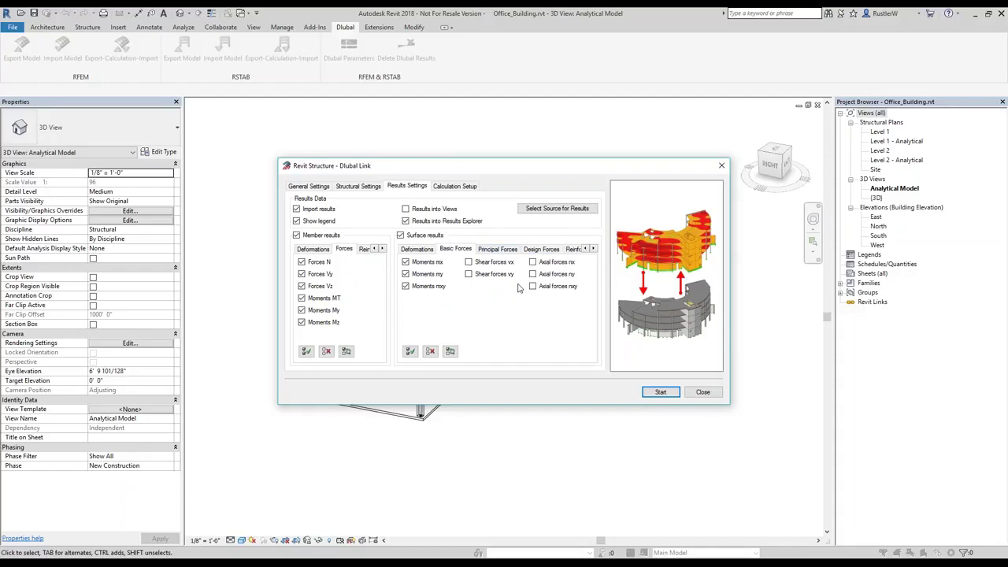
pyautogui.click(574, 249)
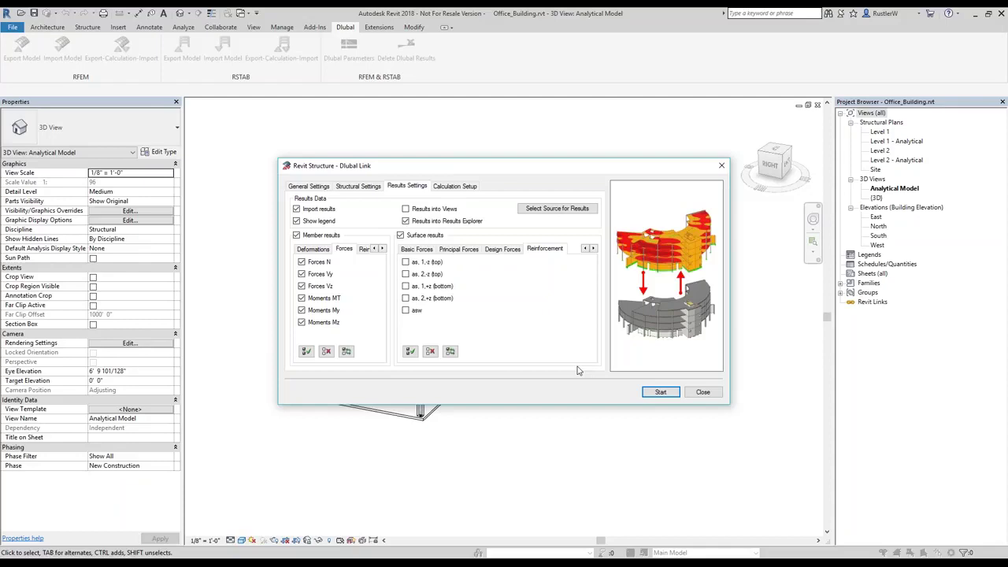
# Run the automatic RFEM export-calculation-import sequence with Basic Forces results, then close the log.
pyautogui.click(417, 250)
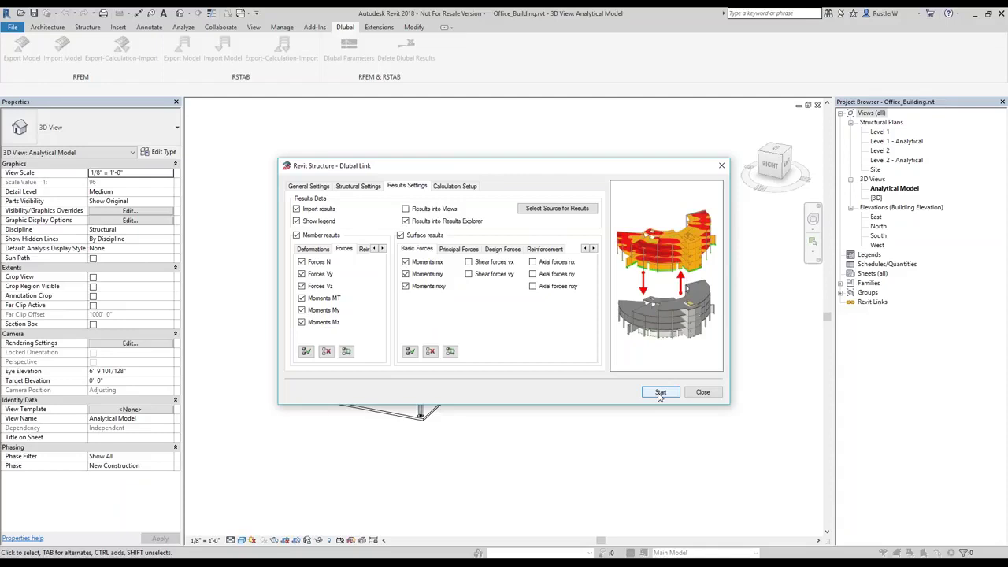
pyautogui.click(660, 392)
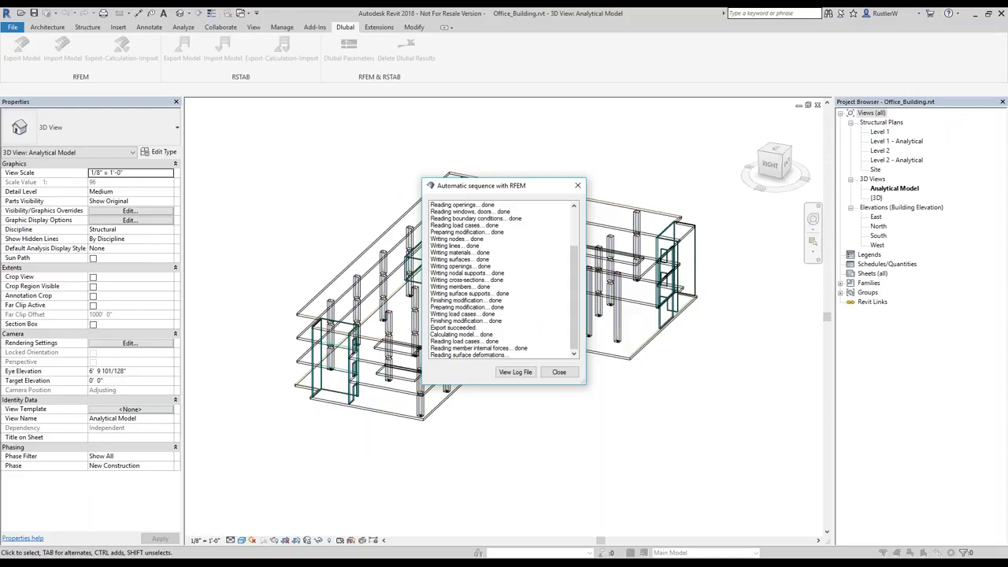
pyautogui.click(560, 372)
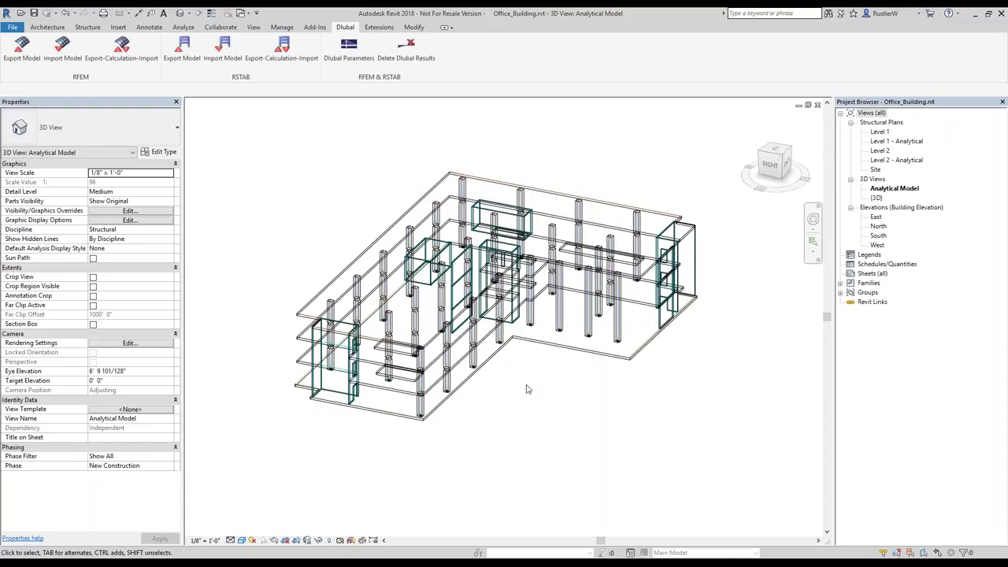
# Review the imported categories in Visibility/Graphics (VV) without changes, then switch to the Analyze tab.
pyautogui.scroll(1, 527, 389)
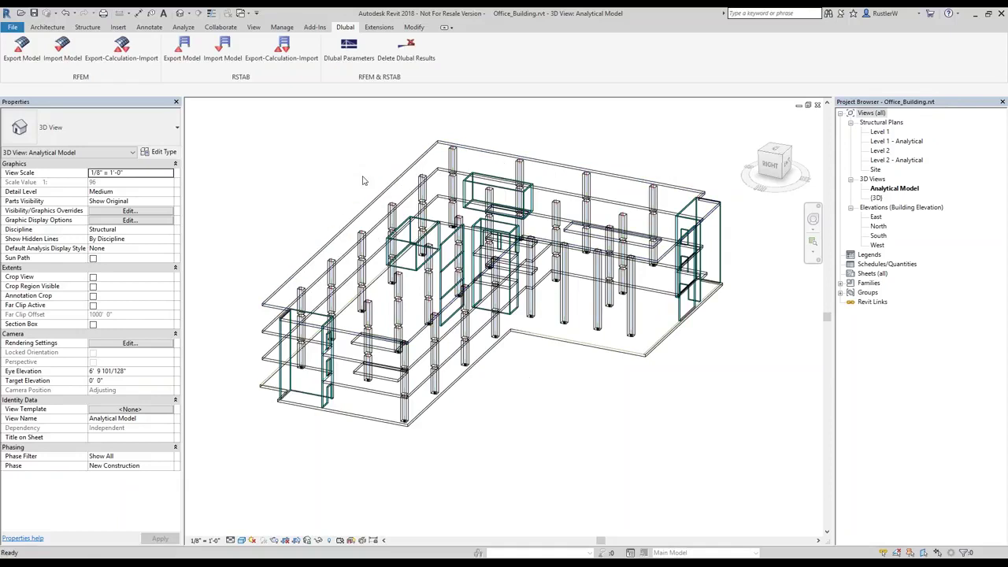
pyautogui.press('v')
pyautogui.press('v')
pyautogui.click(395, 135)
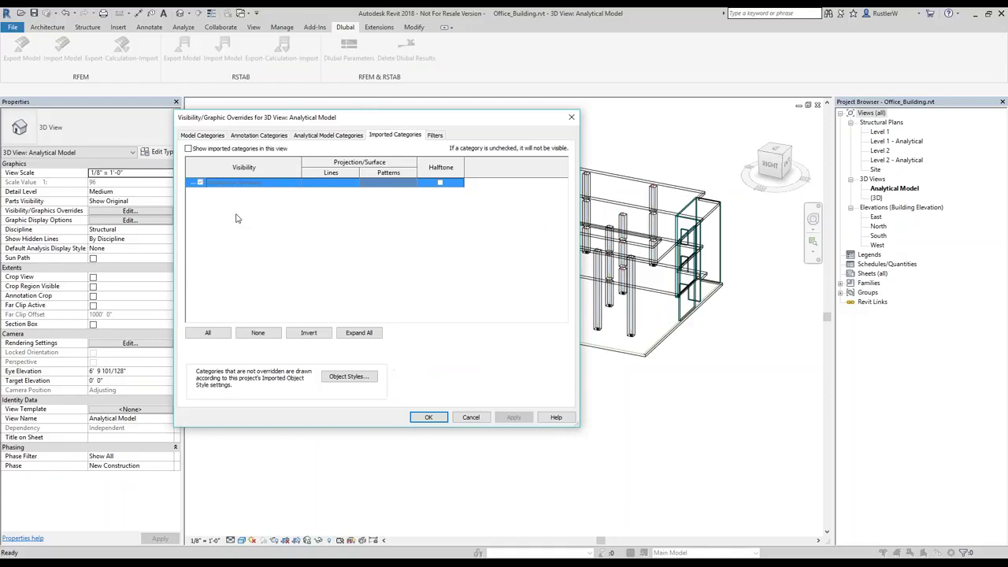
pyautogui.click(429, 417)
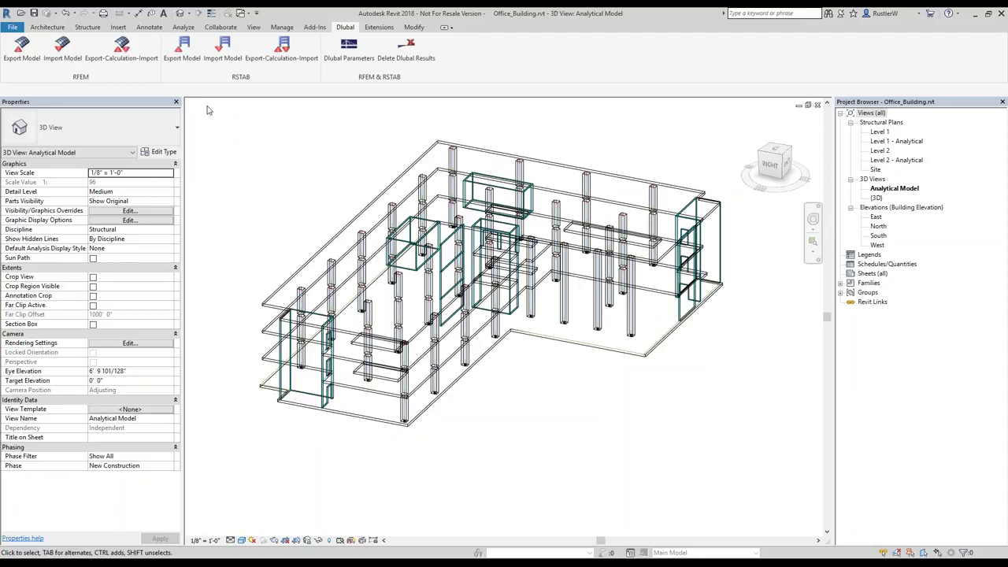
pyautogui.click(187, 29)
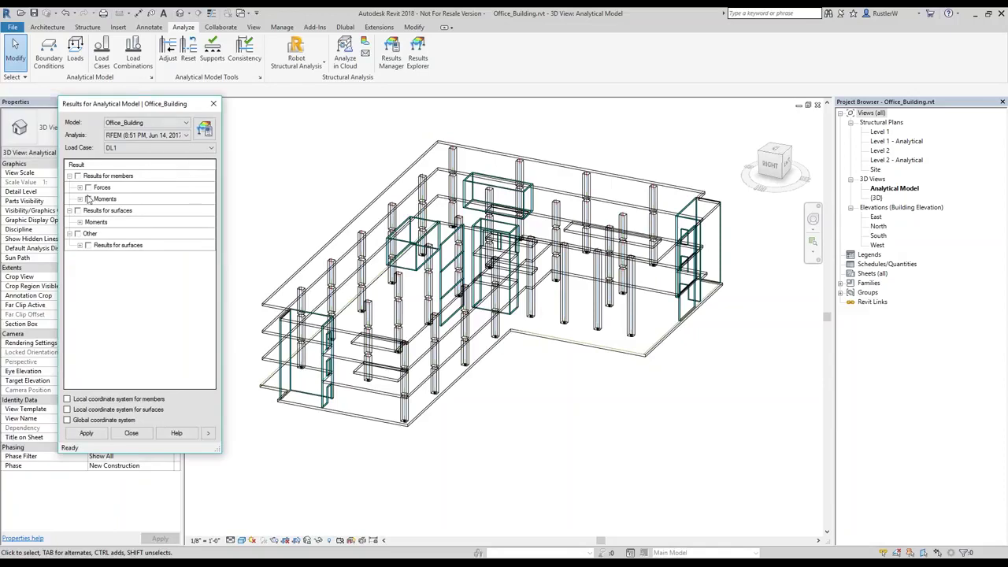
# Show only member axial forces Fx, no moments, plus surface displacement results for DL1.
pyautogui.click(88, 200)
pyautogui.click(80, 190)
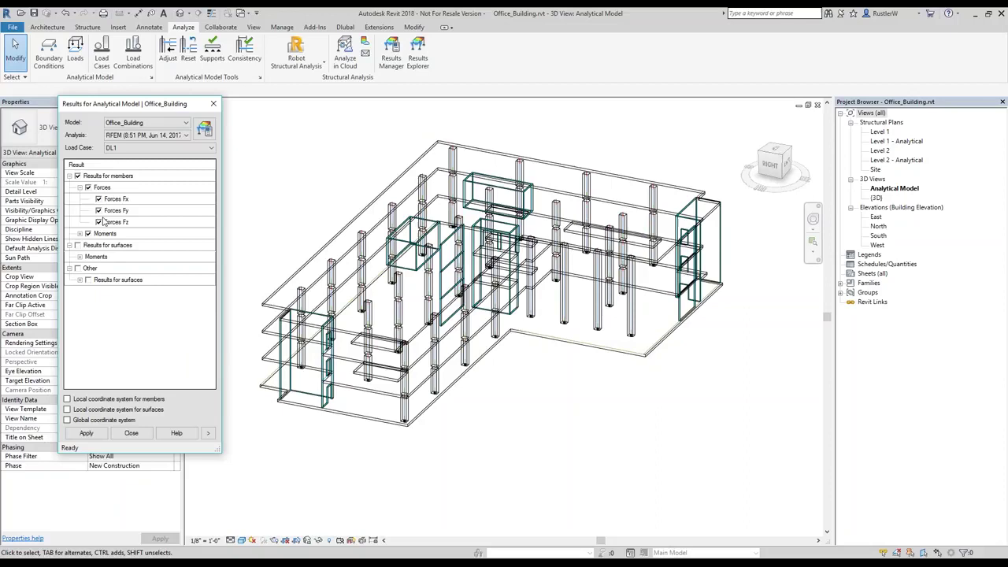
pyautogui.click(99, 223)
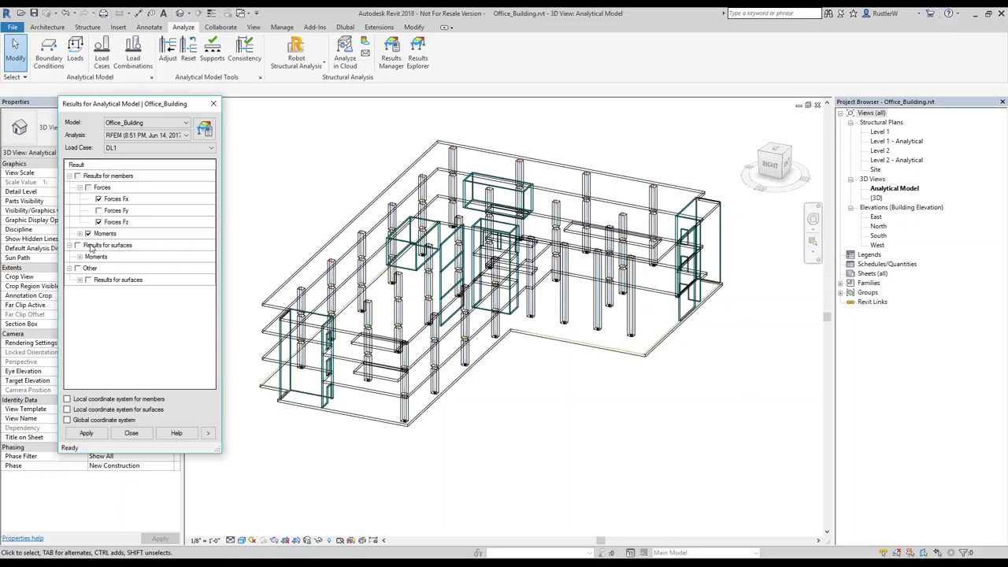
pyautogui.click(88, 234)
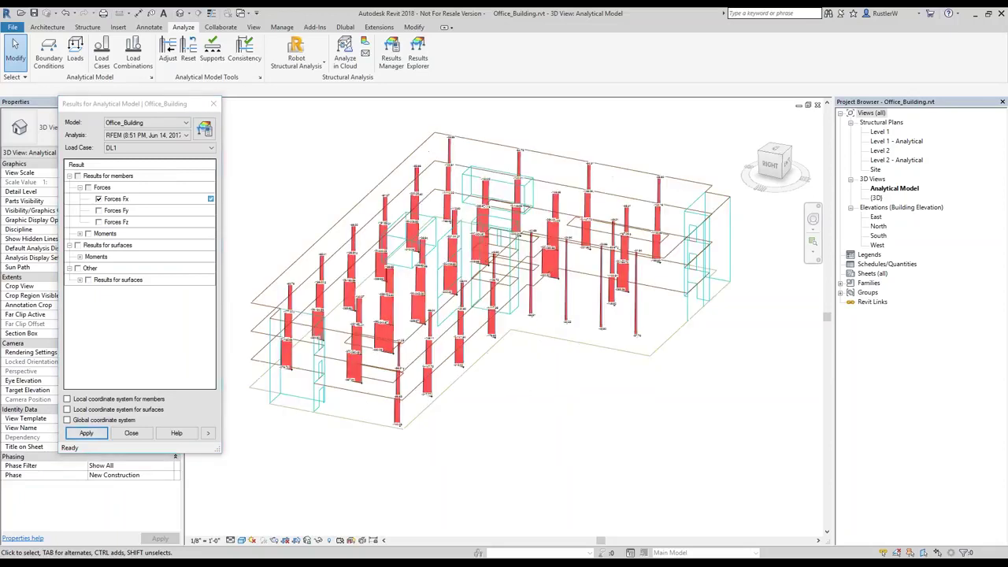
pyautogui.scroll(5, 552, 257)
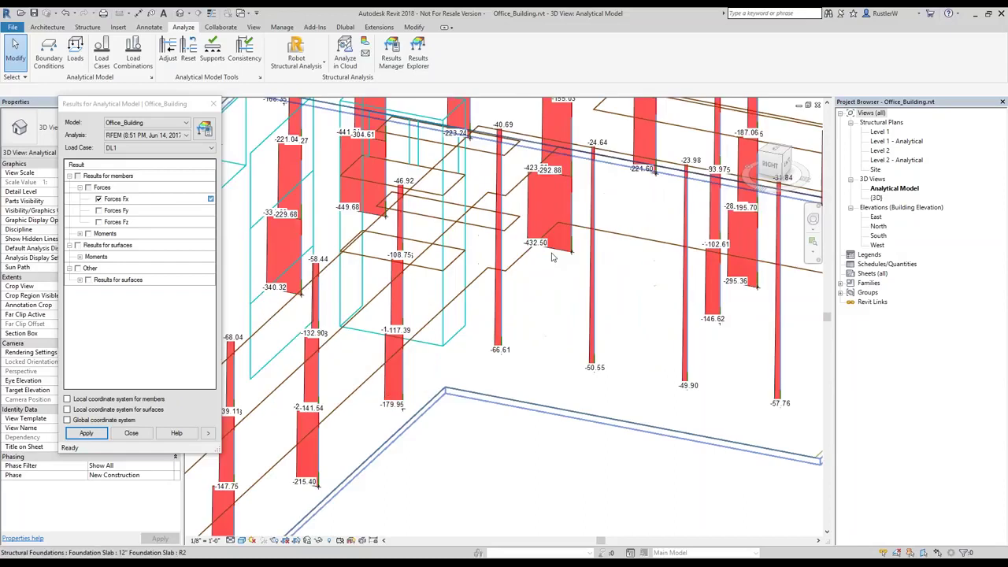
pyautogui.scroll(-3, 552, 256)
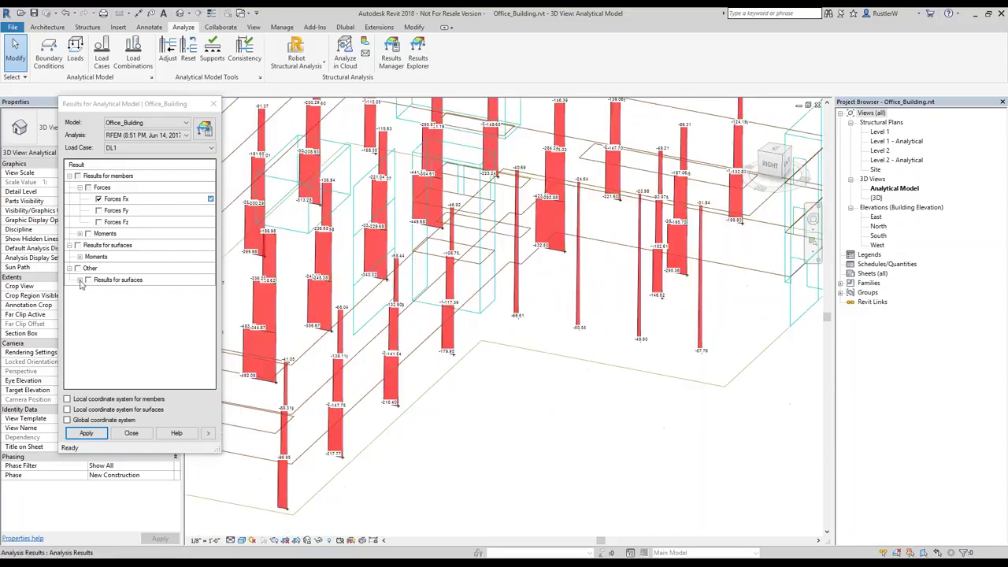
pyautogui.click(87, 281)
pyautogui.scroll(-3, 583, 400)
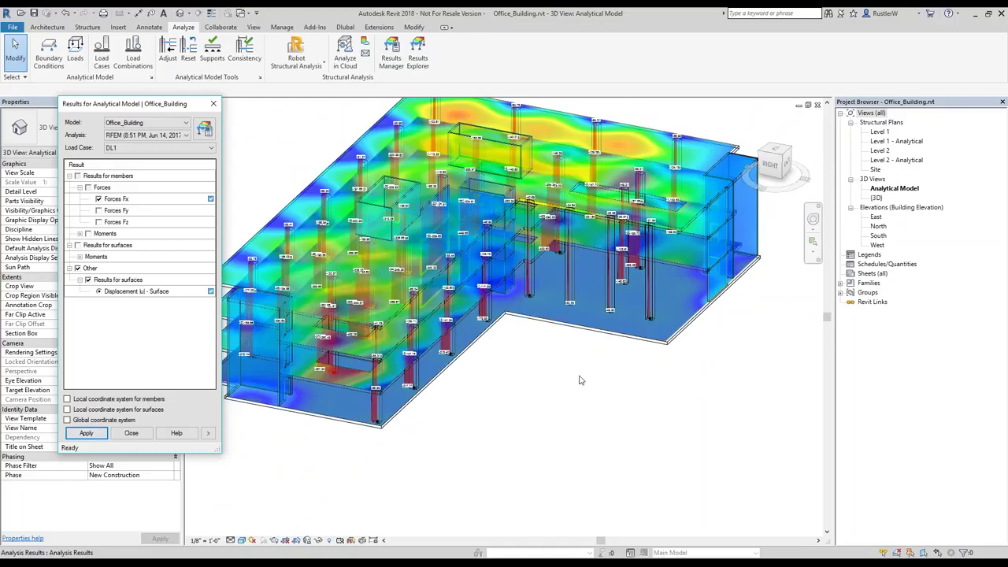
# Move the results legend below the building, then deselect it.
pyautogui.keyDown('shift'); pyautogui.moveTo(579, 381); pyautogui.dragTo(581, 361, button='middle'); pyautogui.keyUp('shift')
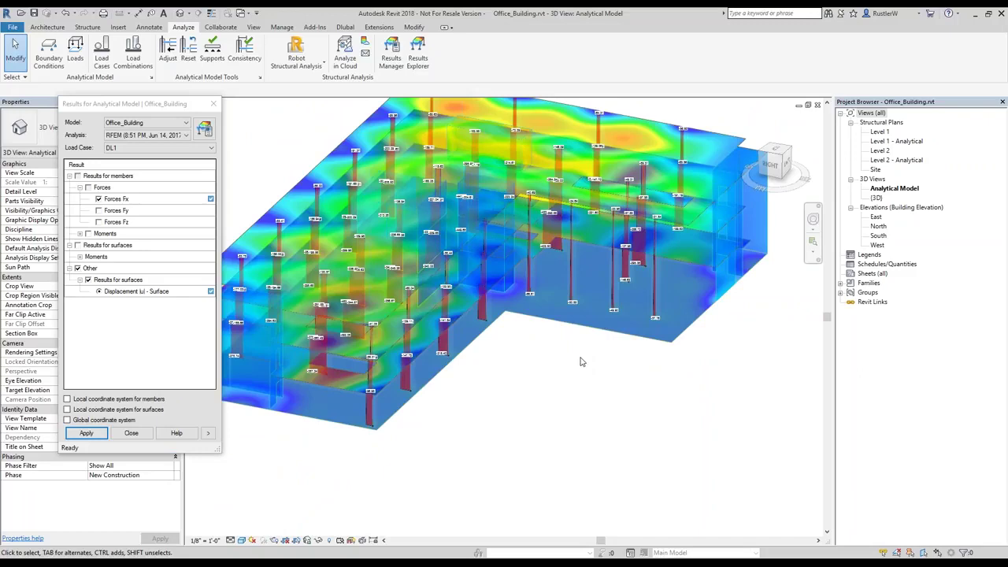
pyautogui.scroll(-3, 581, 362)
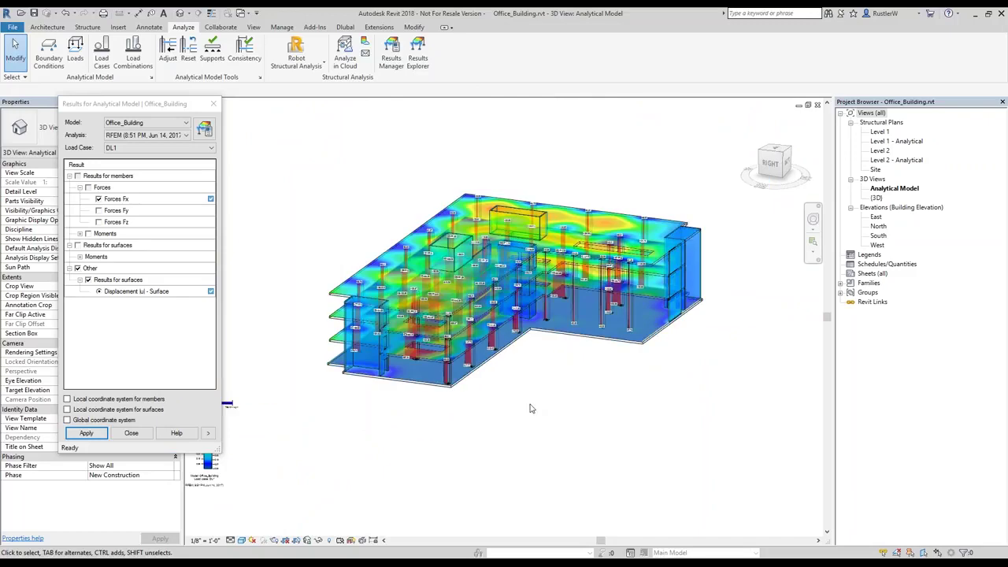
pyautogui.moveTo(530, 408)
pyautogui.keyDown('shift'); pyautogui.mouseDown(button='middle')
pyautogui.moveTo(554, 440)
pyautogui.moveTo(526, 426)
pyautogui.mouseUp(button='middle'); pyautogui.keyUp('shift')
pyautogui.moveTo(526, 426); pyautogui.dragTo(653, 406)
pyautogui.scroll(4, 528, 415)
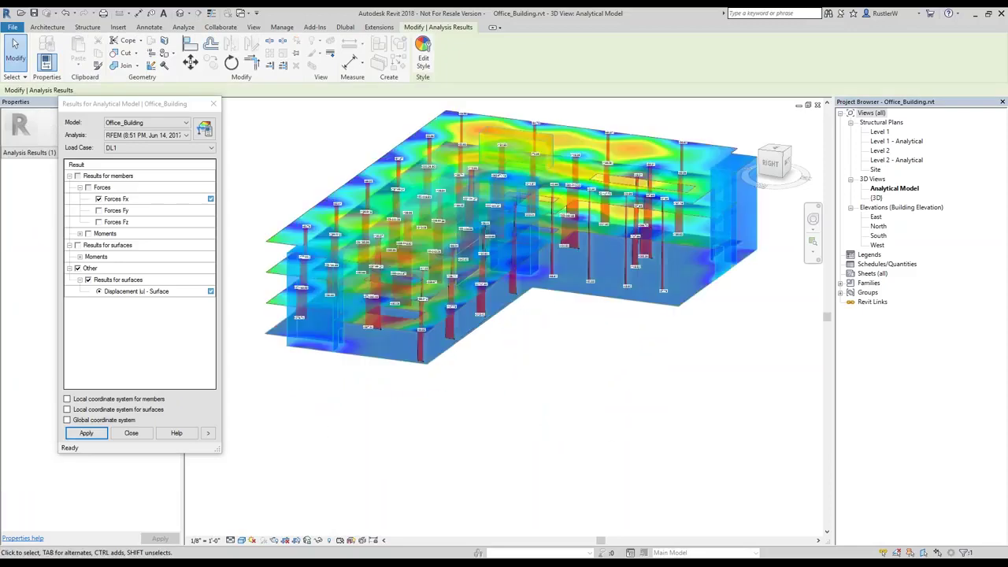
pyautogui.scroll(-2, 528, 415)
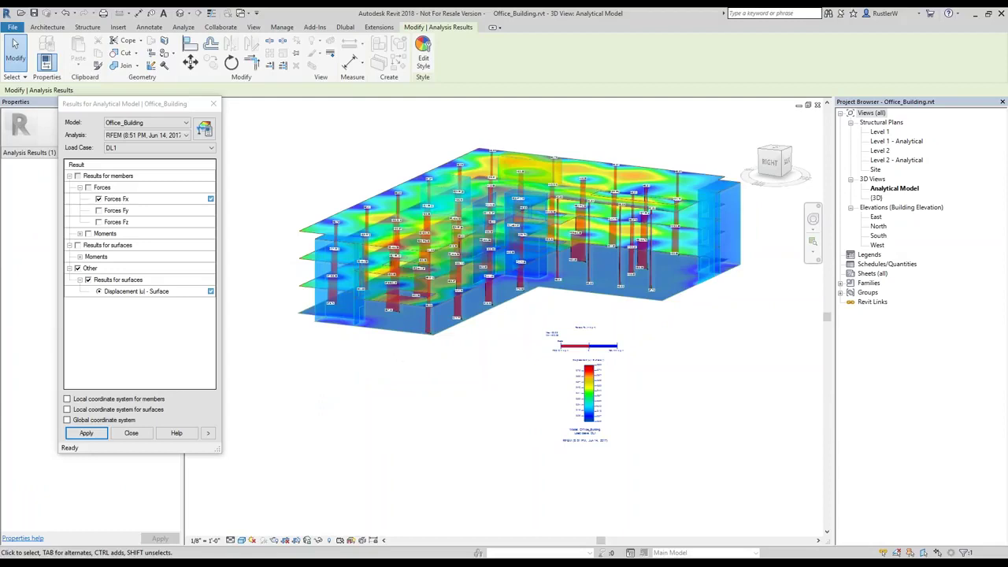
pyautogui.scroll(1, 651, 415)
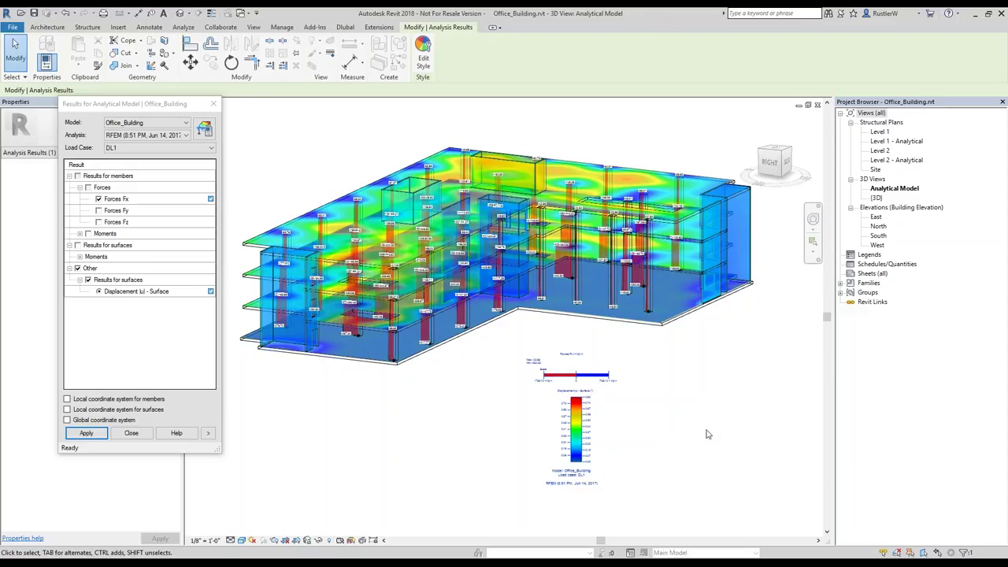
pyautogui.press('Escape')
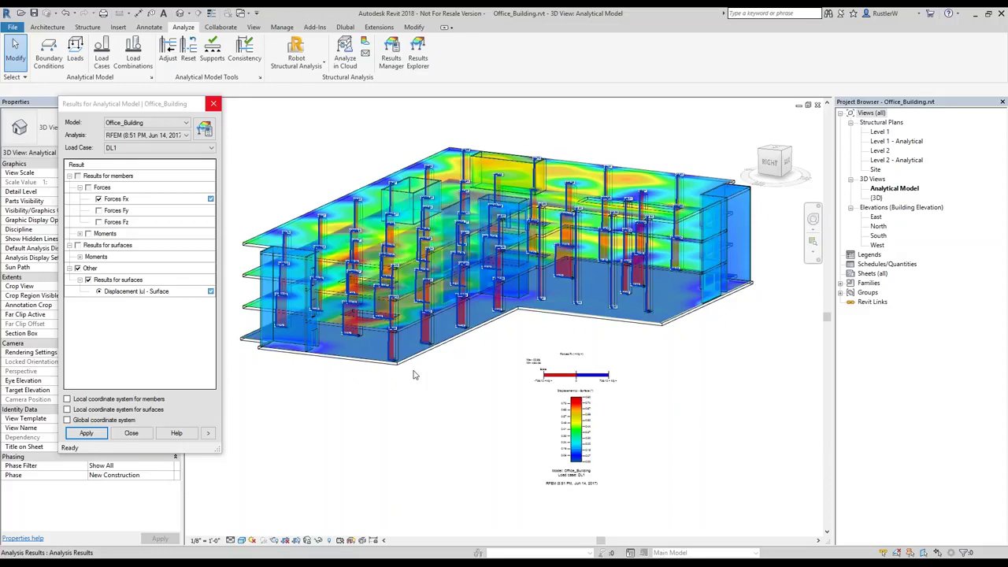
pyautogui.scroll(-2, 414, 375)
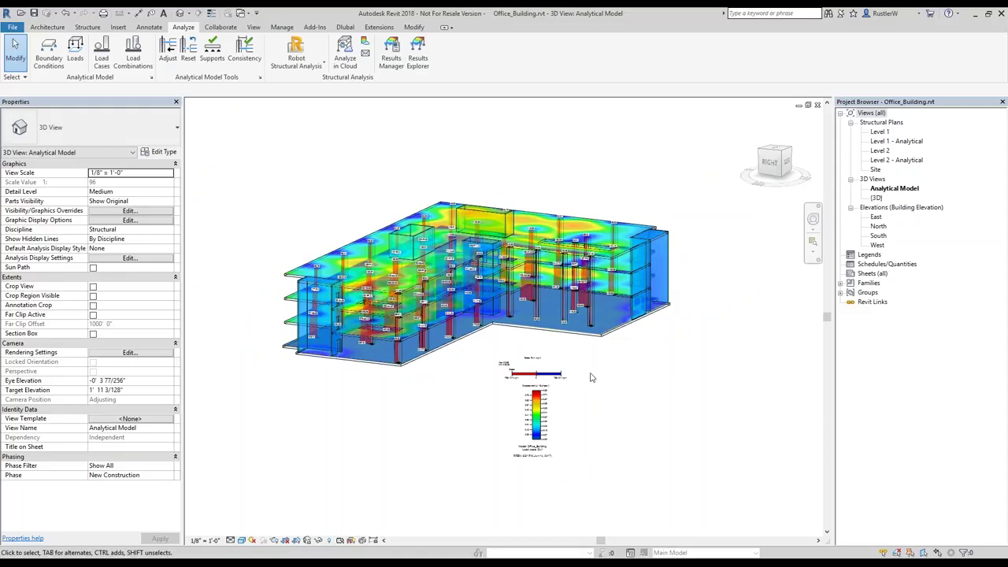
# Enable a section box in the {3D} view and trim its top down to the lowest floor.
pyautogui.hotkey('ctrl', 'Tab')
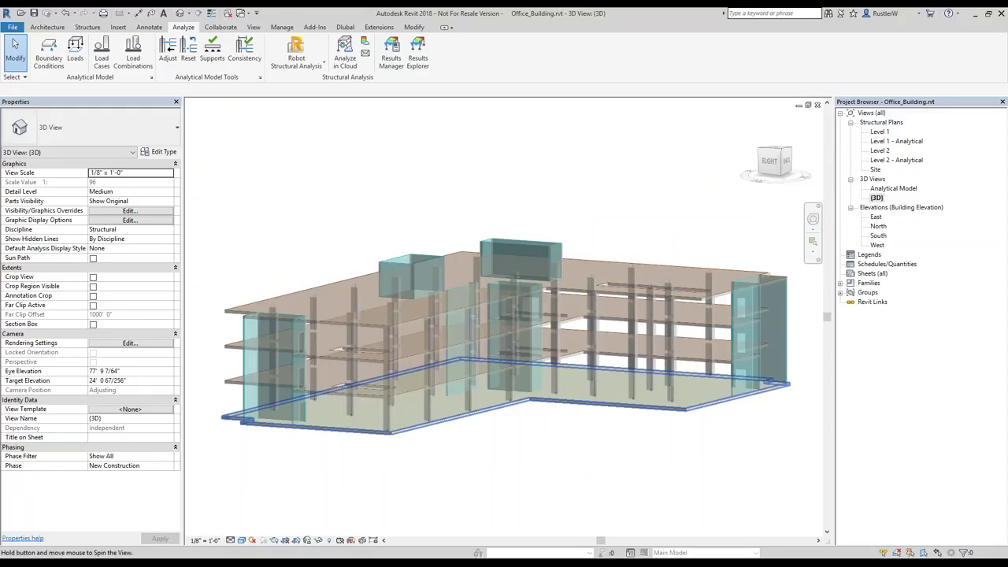
pyautogui.keyDown('shift'); pyautogui.moveTo(473, 441); pyautogui.dragTo(498, 441, button='middle'); pyautogui.keyUp('shift')
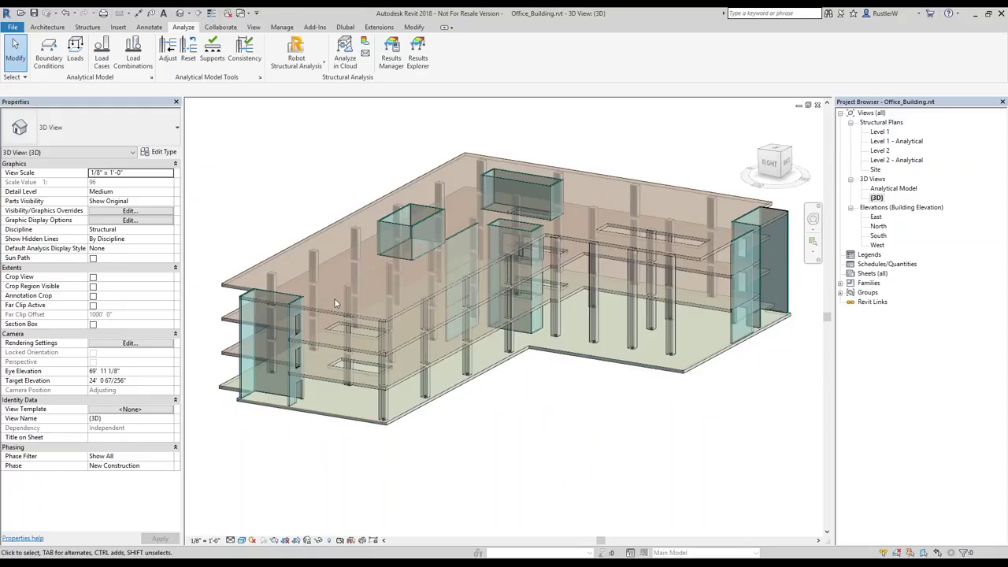
pyautogui.click(93, 323)
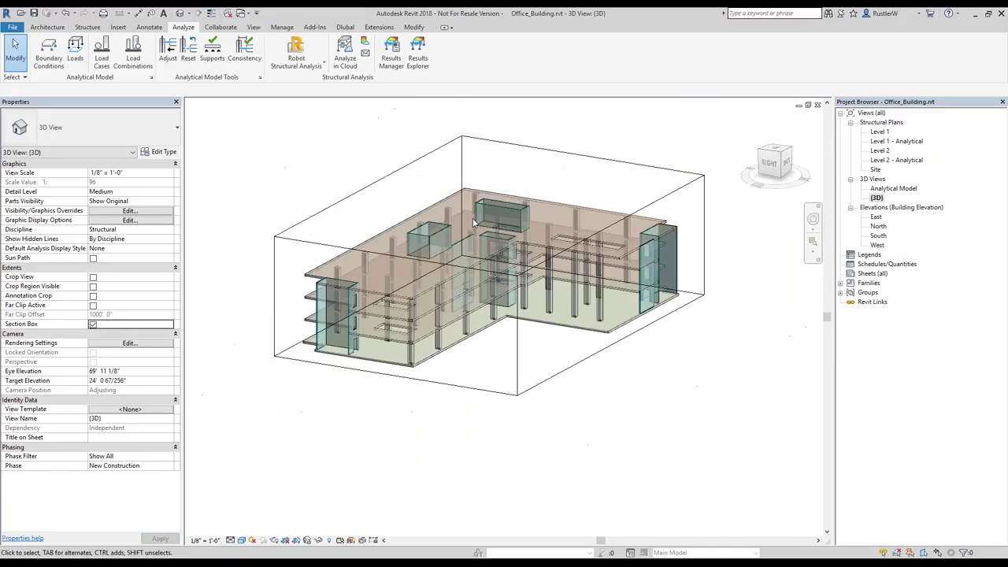
pyautogui.click(473, 223)
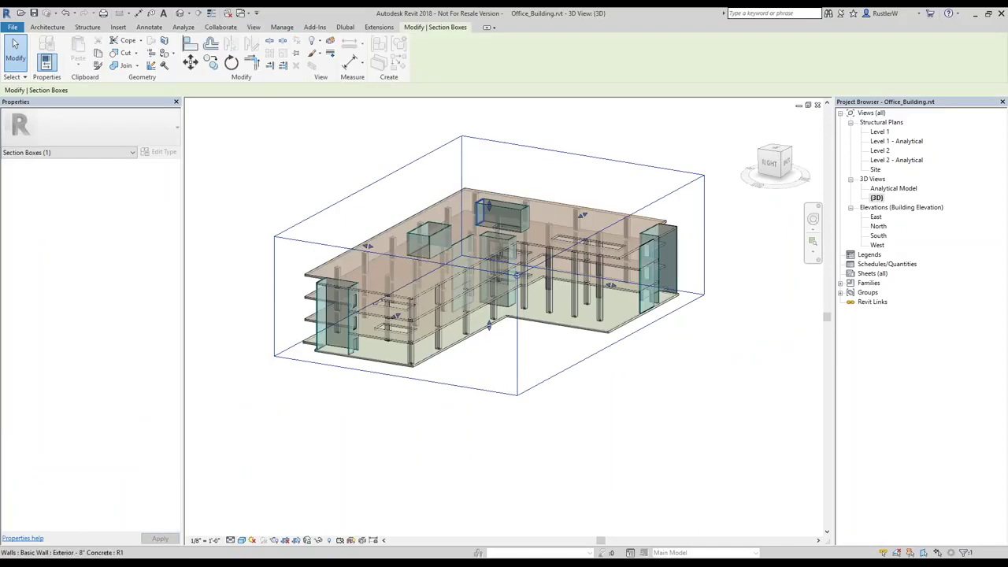
pyautogui.moveTo(488, 205); pyautogui.dragTo(488, 282)
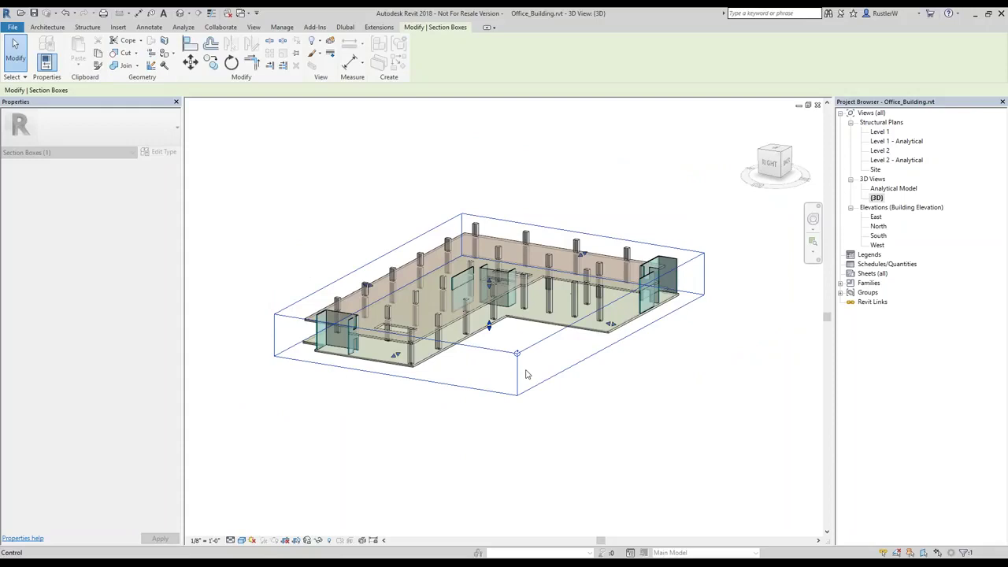
pyautogui.moveTo(517, 353); pyautogui.dragTo(517, 353)
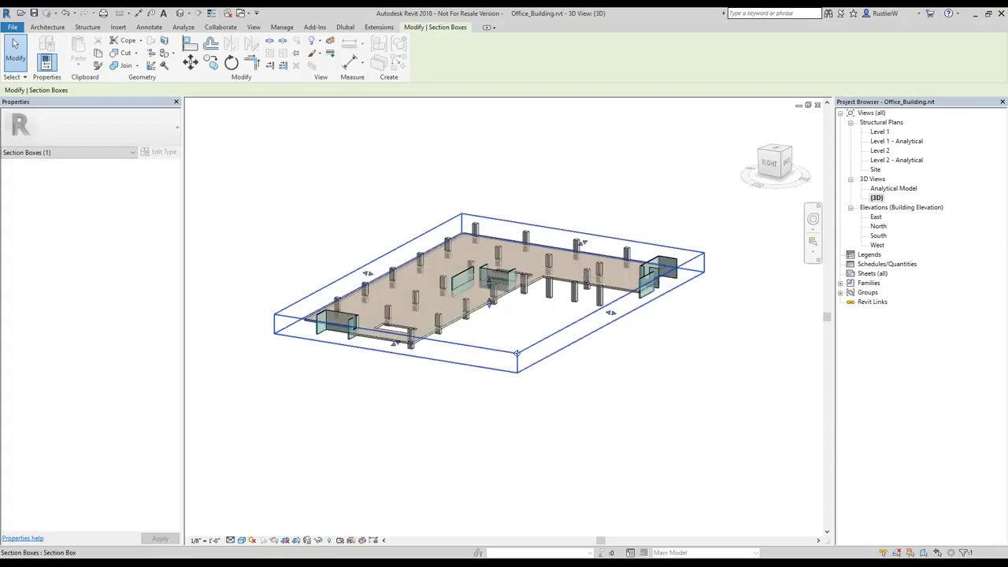
pyautogui.scroll(2, 517, 353)
pyautogui.moveTo(520, 360); pyautogui.dragTo(511, 361, button='middle')
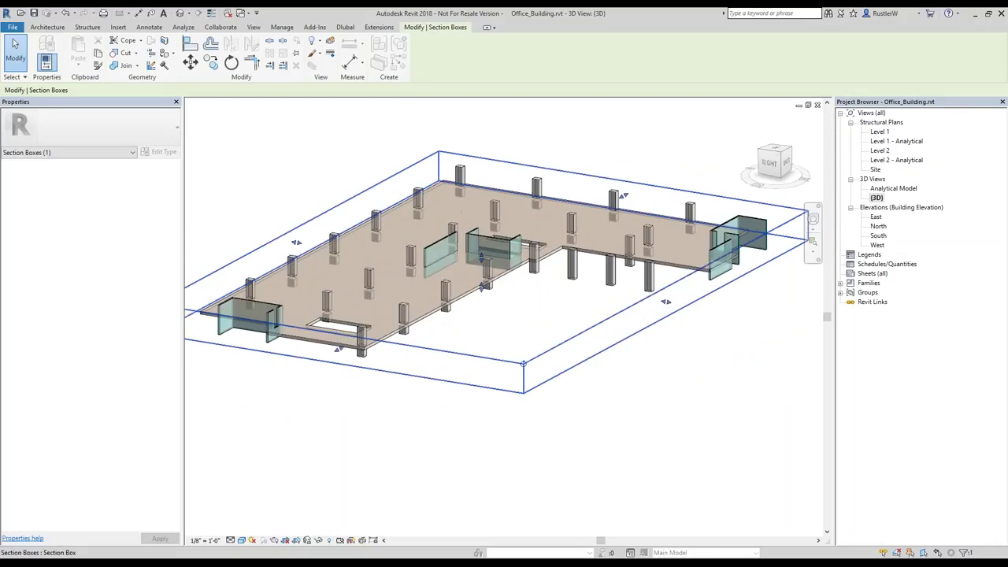
# Export only the visible objects from the Dlubal tab into a new RFEM structure.
pyautogui.click(345, 27)
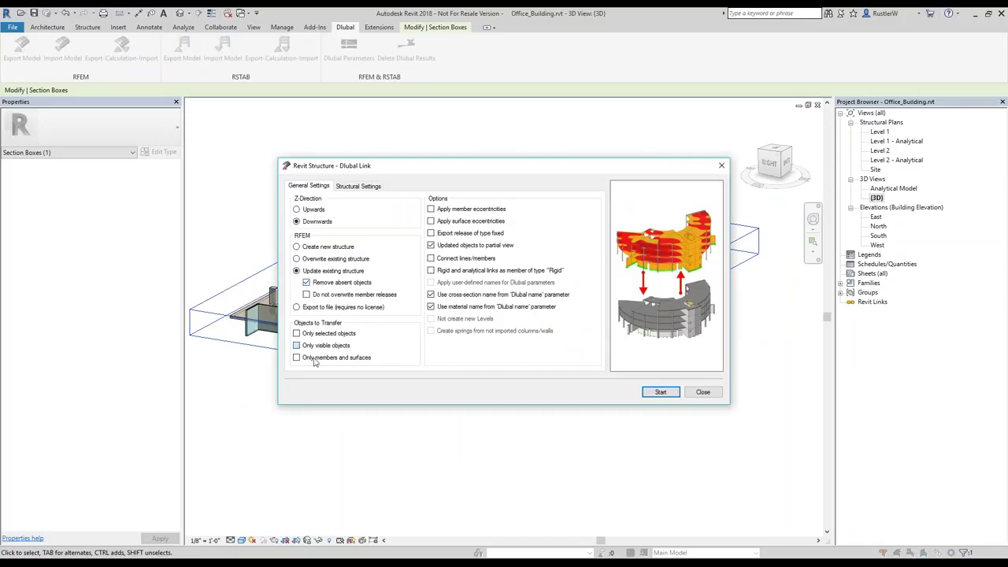
pyautogui.click(315, 346)
pyautogui.click(317, 247)
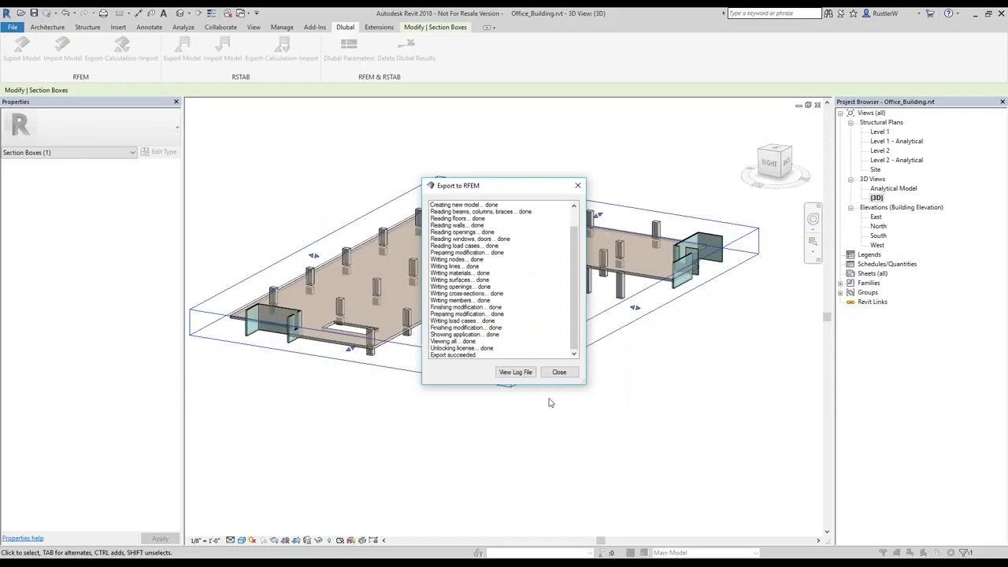
pyautogui.click(558, 372)
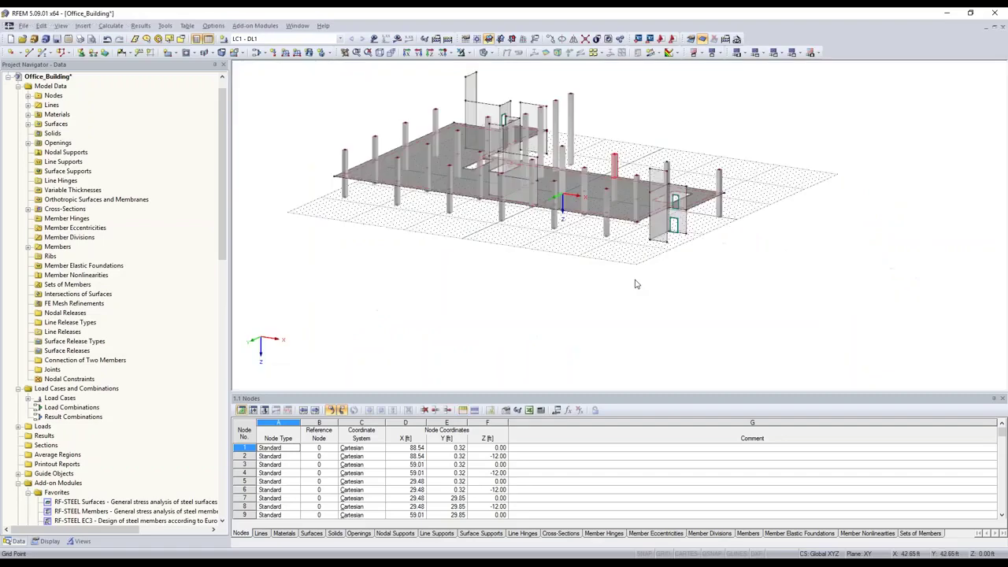
# Open a second window of the model, then export it to Tekla, overwriting the existing model with Y and Z mirrored.
pyautogui.keyDown('ctrl'); pyautogui.moveTo(637, 285); pyautogui.dragTo(516, 299, button='middle'); pyautogui.keyUp('ctrl')
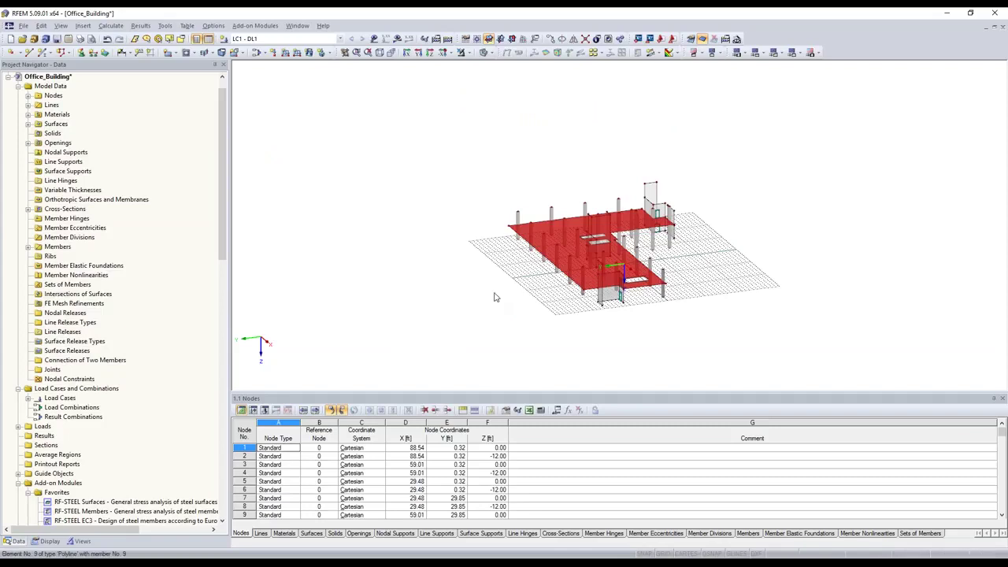
pyautogui.click(298, 26)
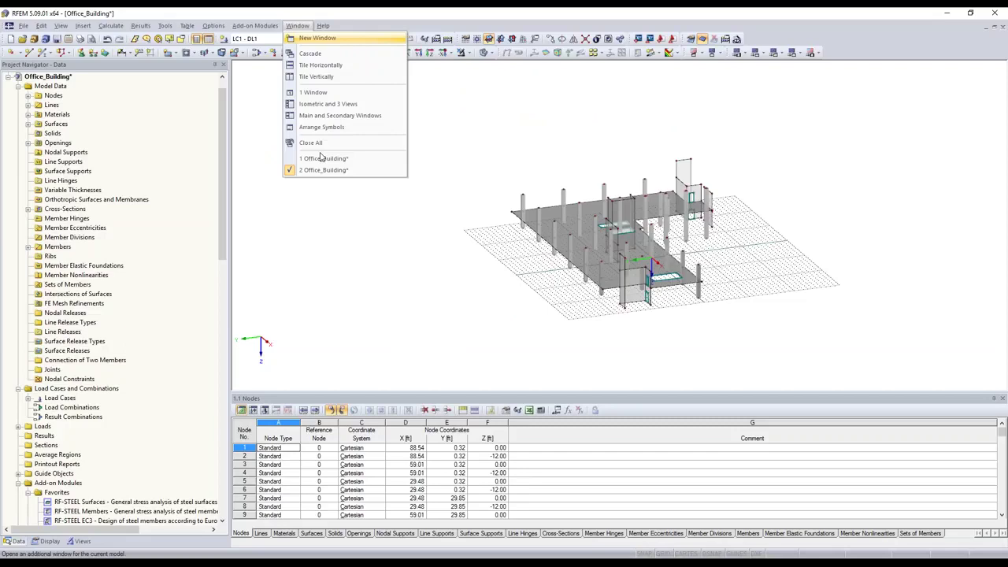
pyautogui.click(322, 159)
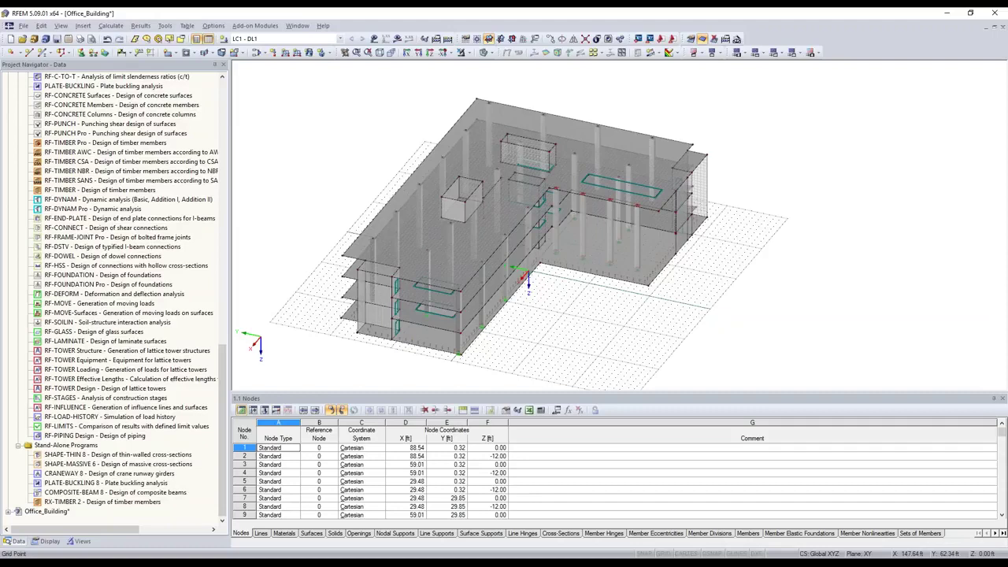
pyautogui.click(649, 39)
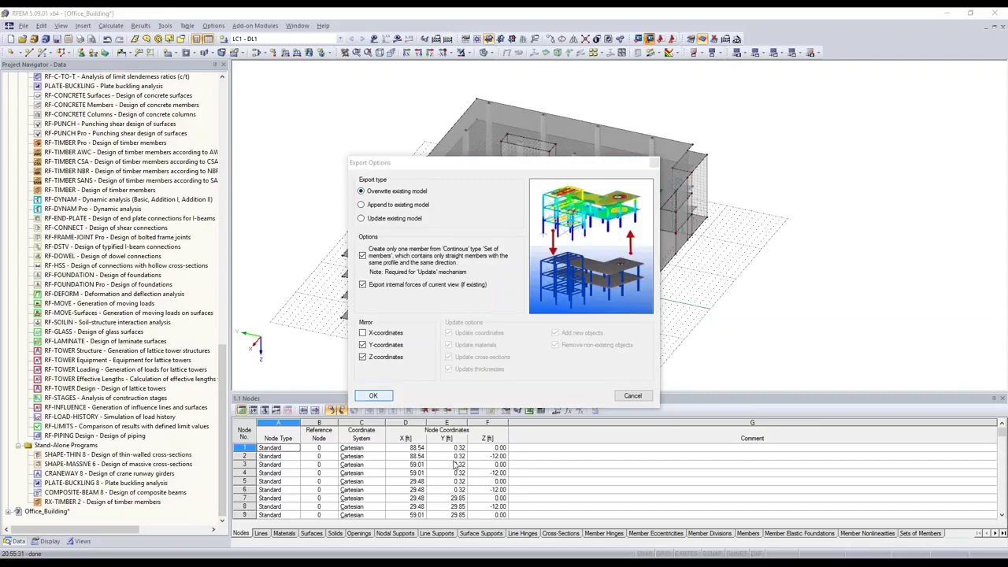
pyautogui.press('Return')
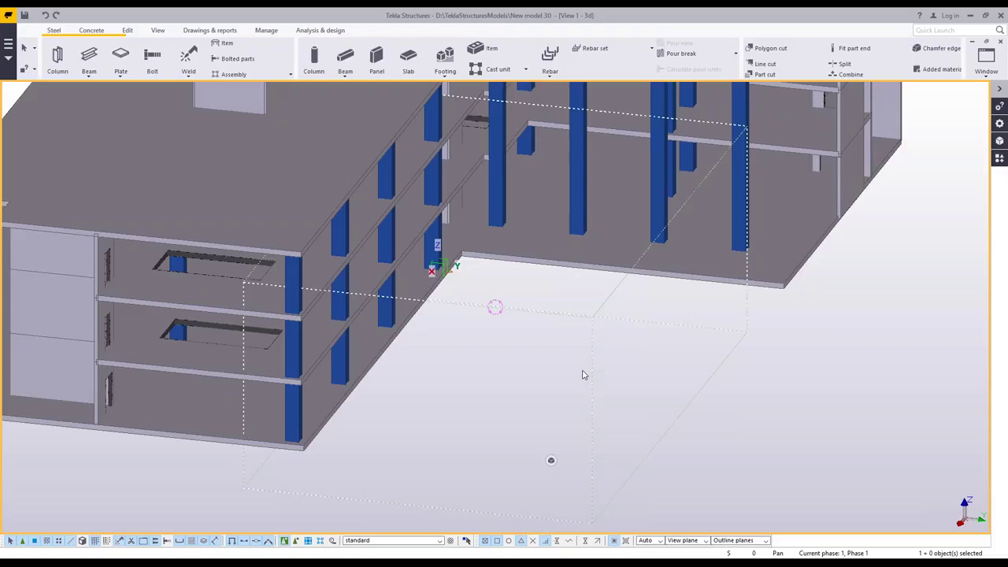
# Inquire a right-wing column's part data and RFEM internal forces in Tekla, reading through the report.
pyautogui.scroll(-4, 583, 375)
pyautogui.moveTo(575, 393); pyautogui.dragTo(583, 421, button='middle')
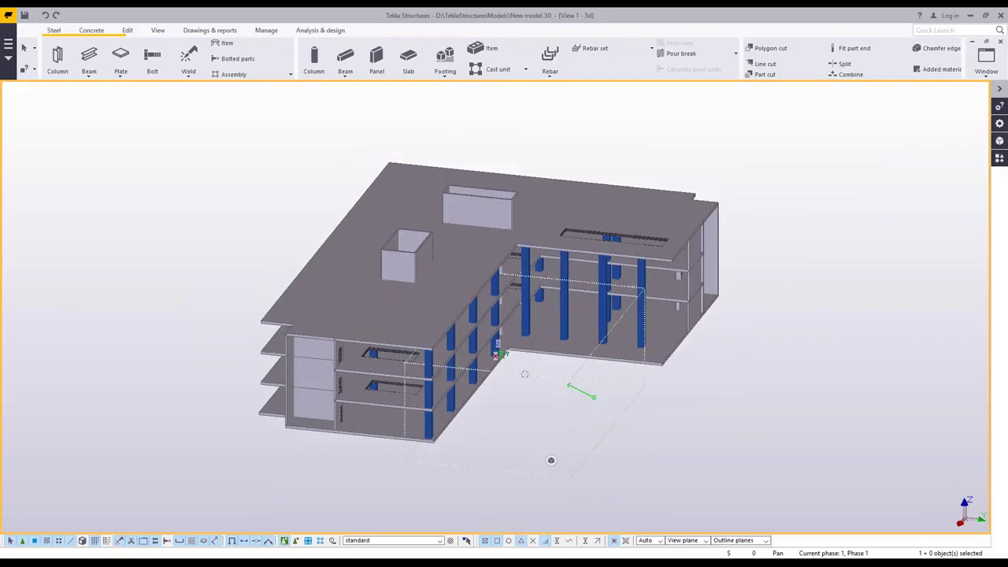
pyautogui.moveTo(524, 374)
pyautogui.keyDown('ctrl'); pyautogui.mouseDown(button='middle')
pyautogui.moveTo(599, 358)
pyautogui.moveTo(476, 354)
pyautogui.moveTo(583, 424)
pyautogui.mouseUp(button='middle'); pyautogui.keyUp('ctrl')
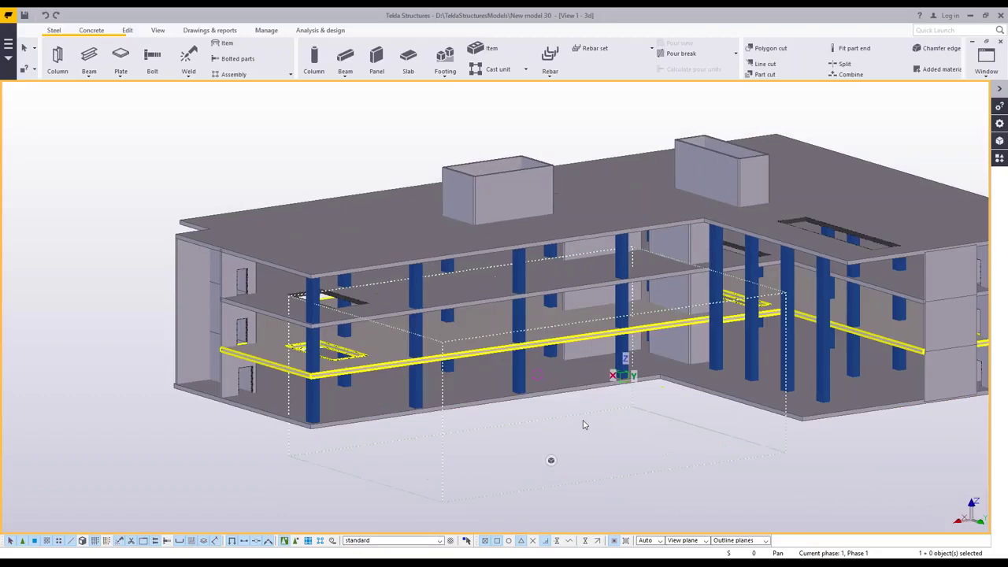
pyautogui.keyDown('ctrl'); pyautogui.moveTo(804, 365); pyautogui.dragTo(772, 354, button='middle'); pyautogui.keyUp('ctrl')
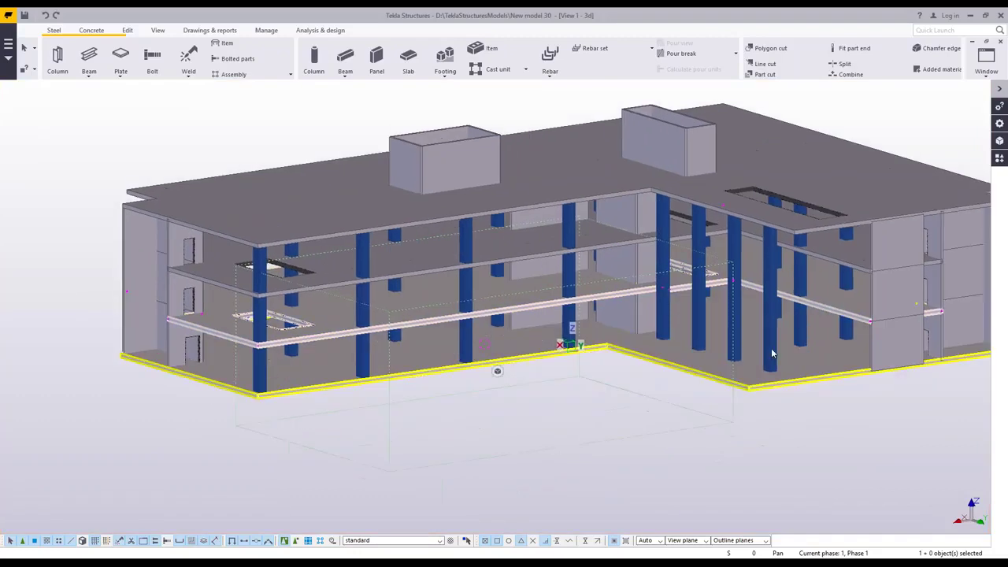
pyautogui.rightClick(772, 354)
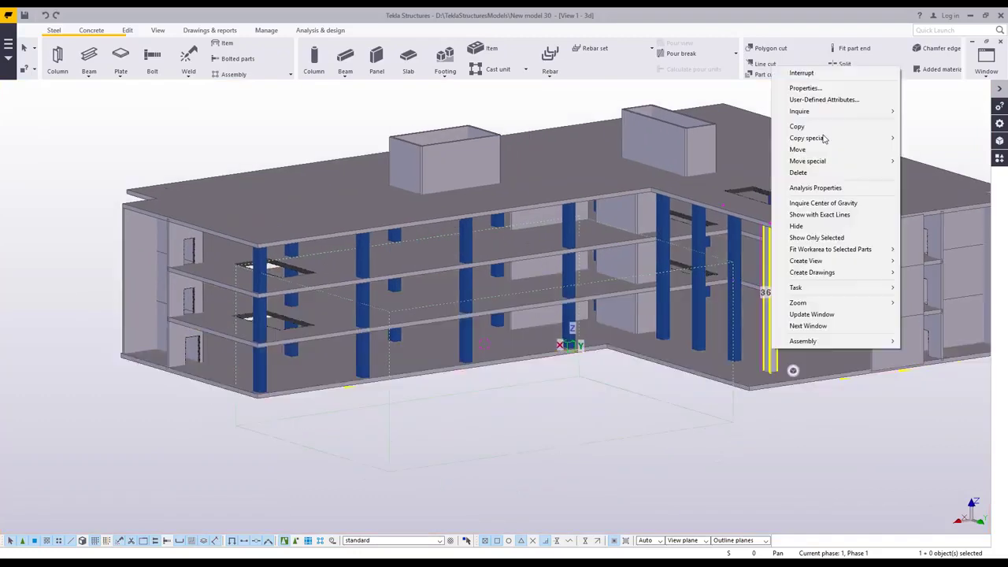
pyautogui.moveTo(800, 111)
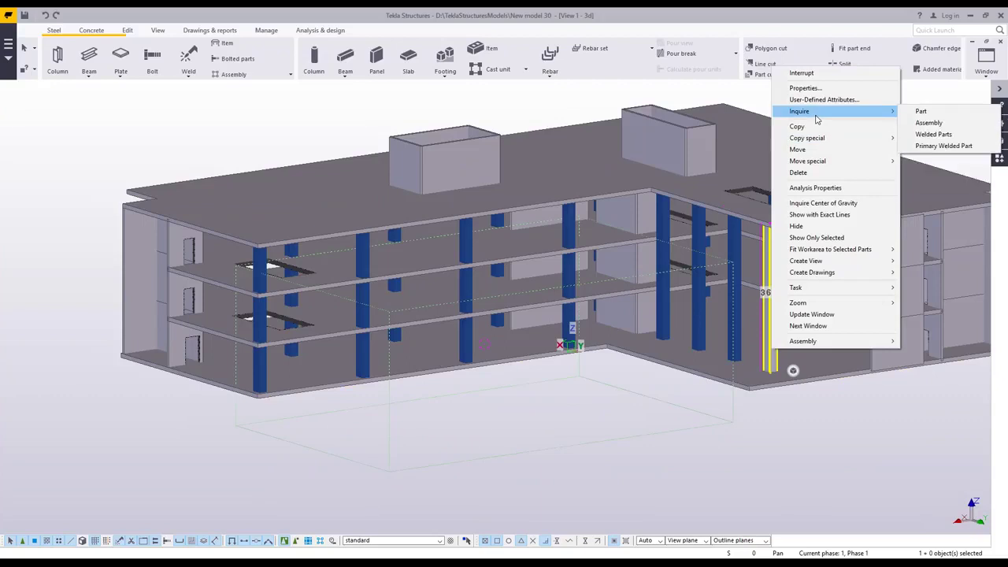
pyautogui.click(910, 114)
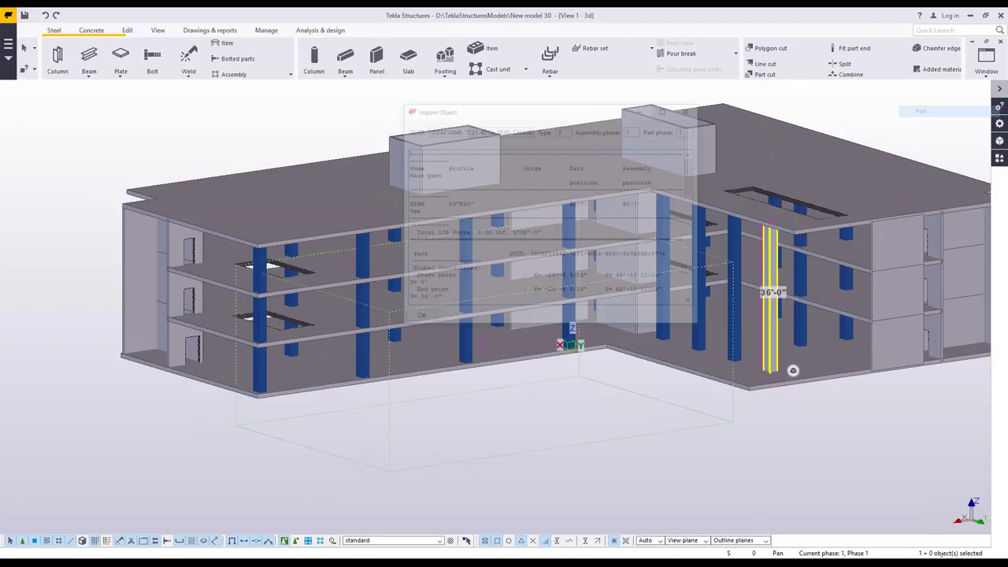
pyautogui.scroll(-10, 534, 227)
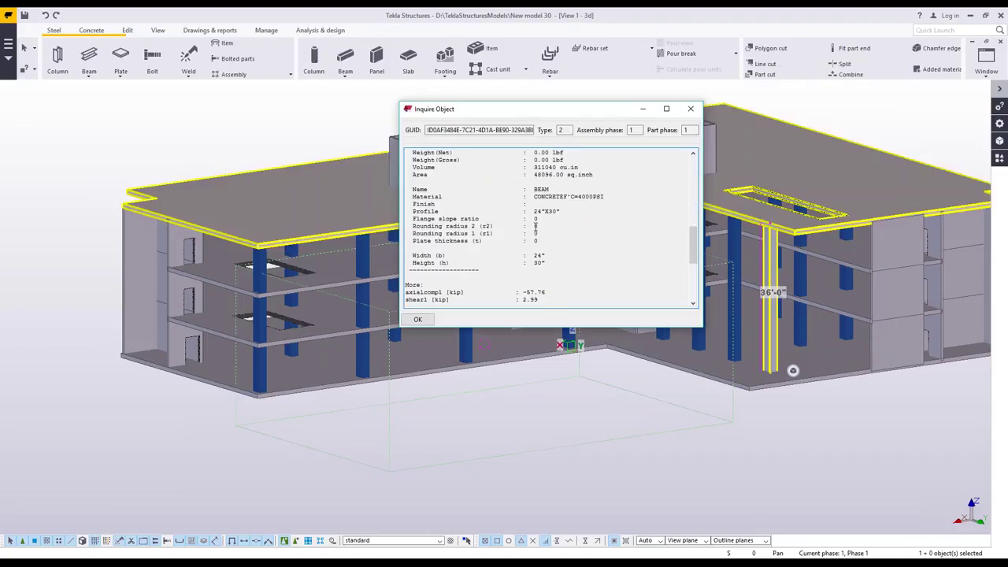
pyautogui.scroll(-4, 535, 226)
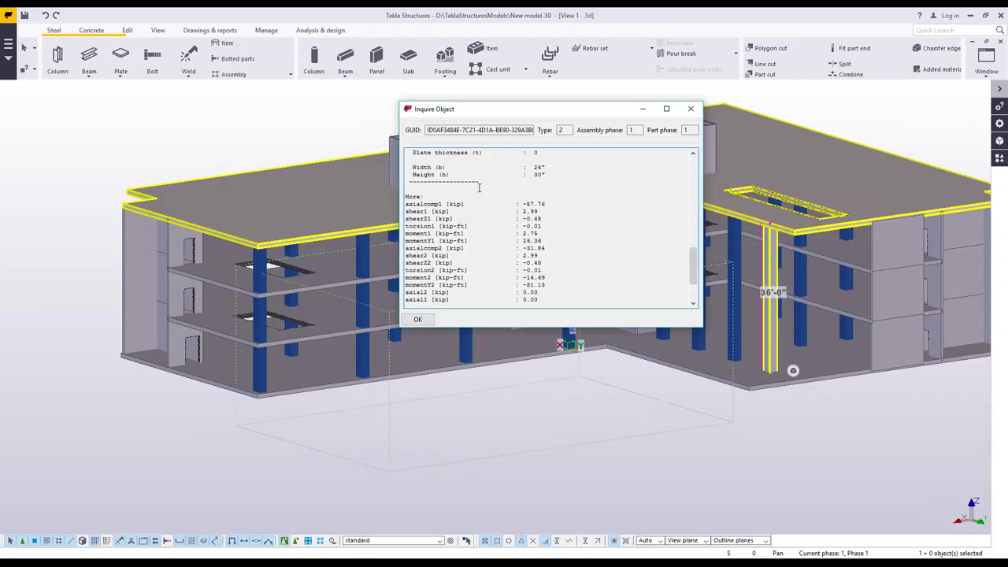
pyautogui.scroll(-1, 479, 187)
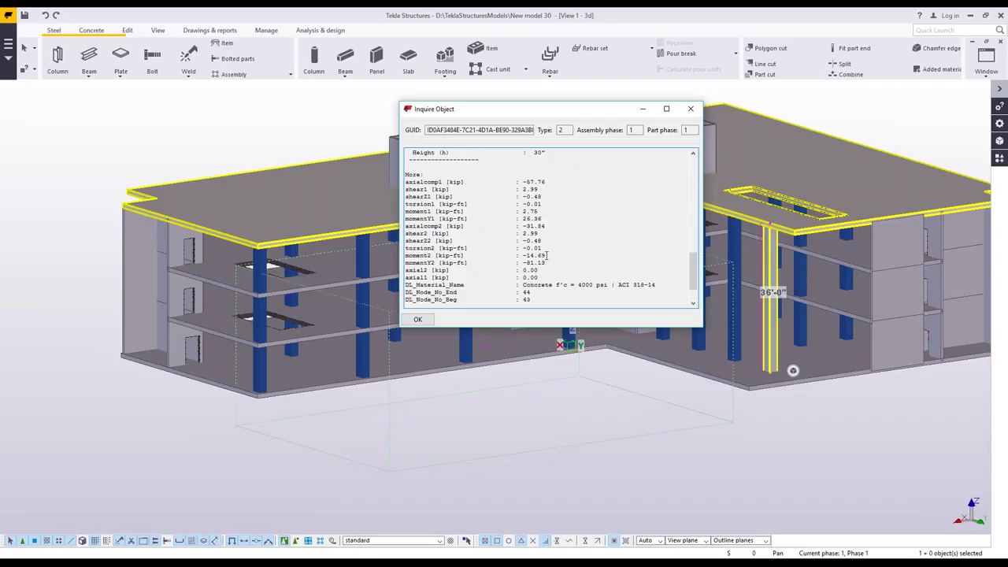
pyautogui.scroll(-2, 469, 257)
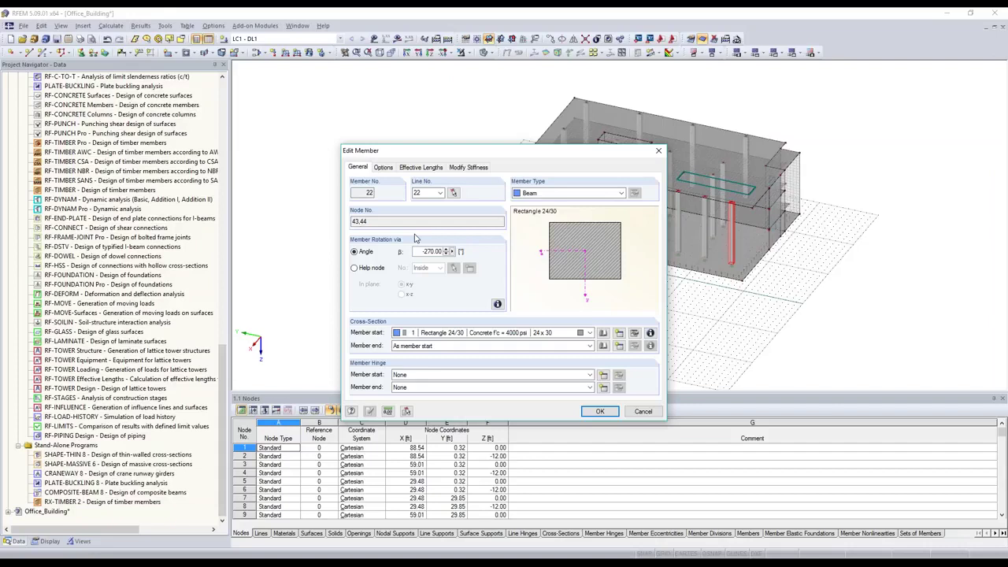
# Cancel Edit Member, close Office_Building without saving, and close Tekla's View 1 - 3d.
pyautogui.click(642, 411)
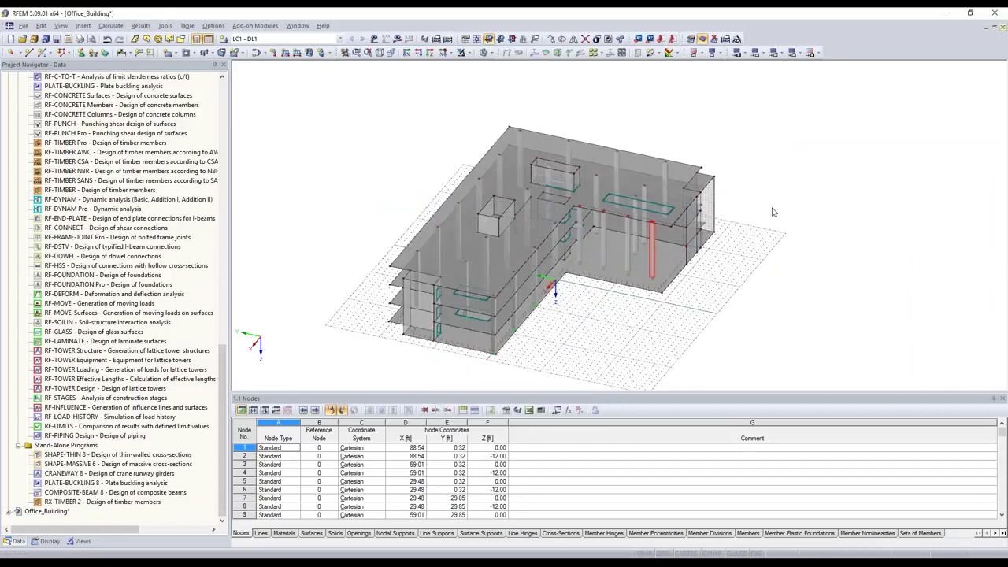
pyautogui.hotkey('alt', 'F4')
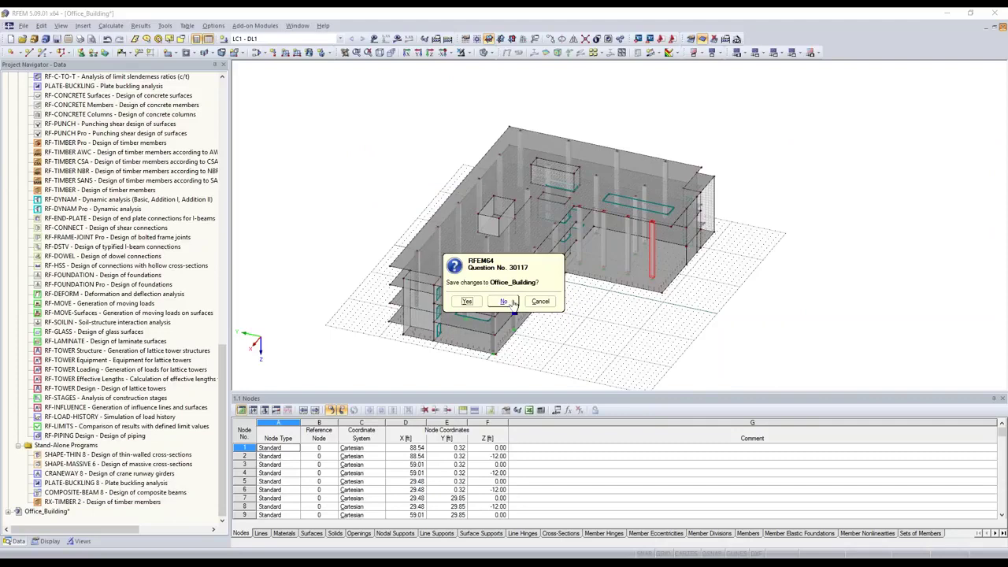
pyautogui.click(504, 302)
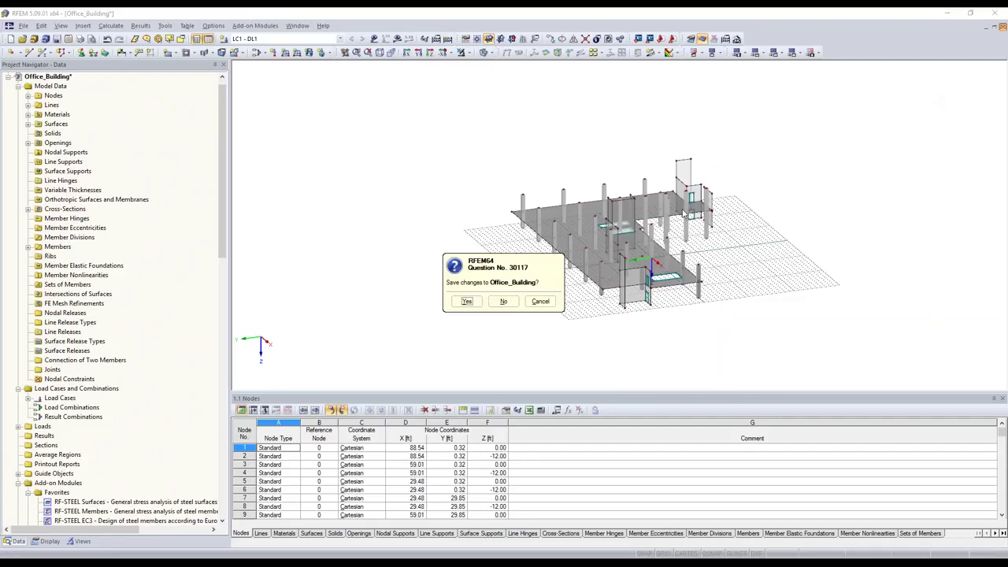
pyautogui.click(503, 301)
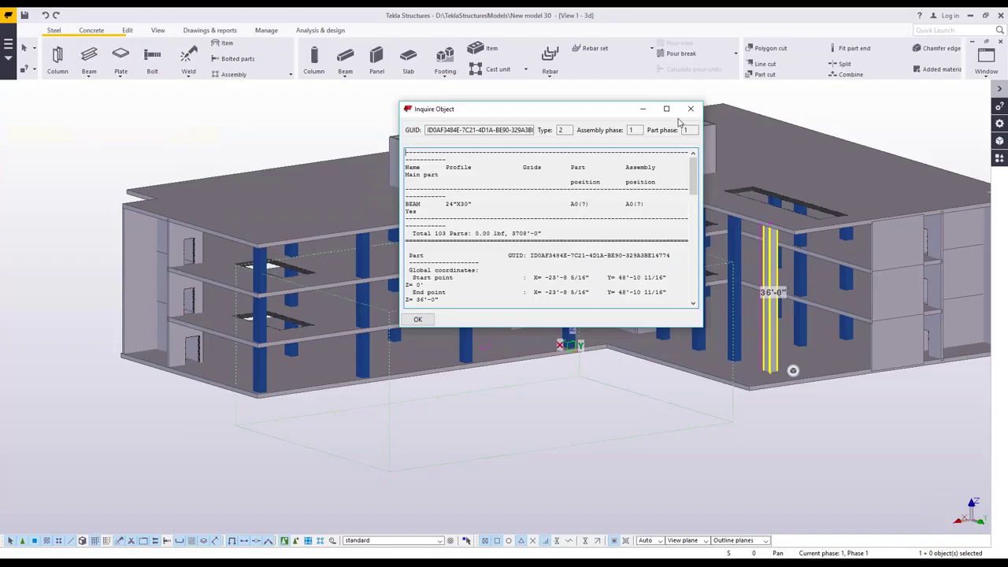
pyautogui.click(1000, 41)
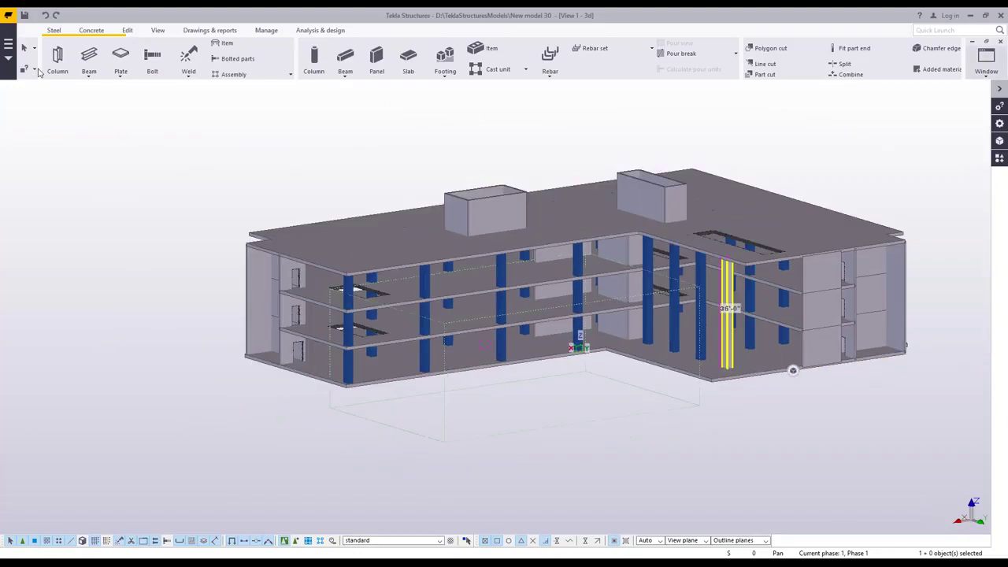
# Open USWebinar2017 from the recent models without saving New model 30, and centre the steel hall.
pyautogui.click(8, 44)
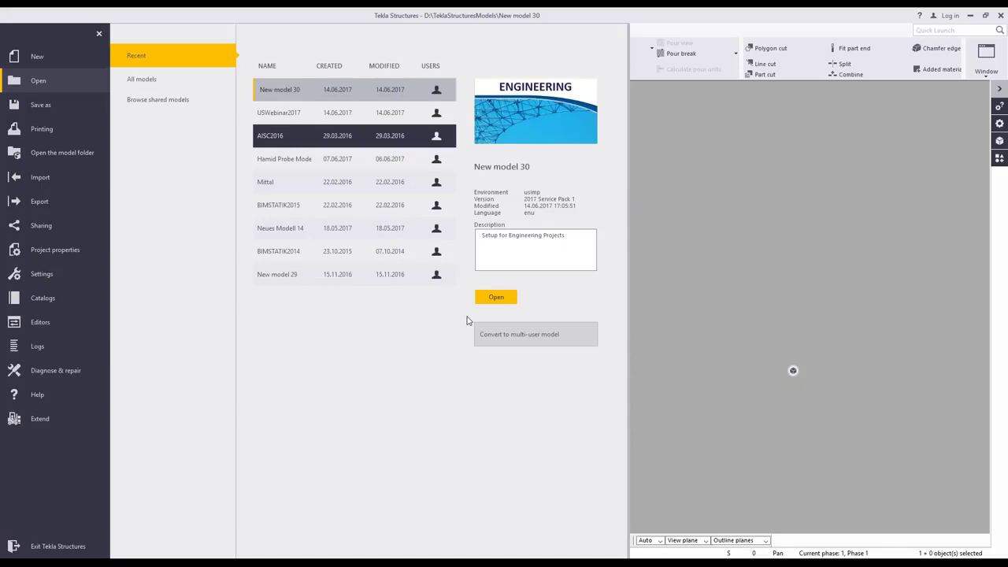
pyautogui.click(291, 113)
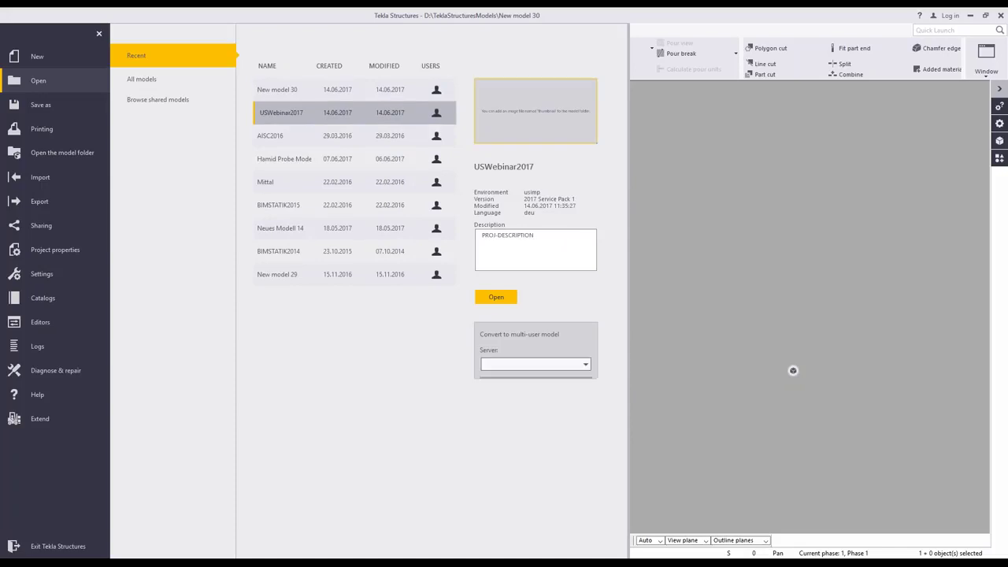
pyautogui.click(496, 298)
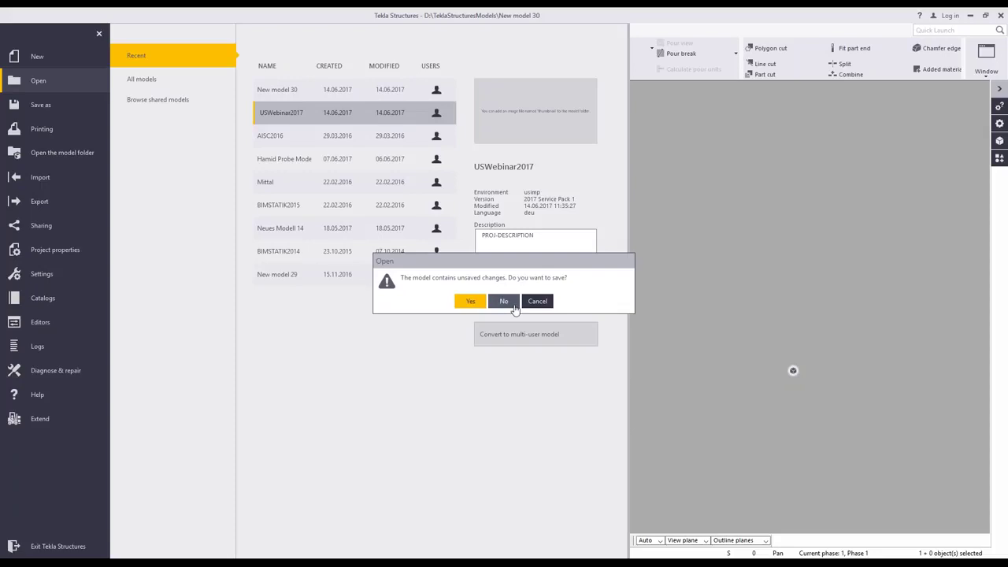
pyautogui.click(504, 303)
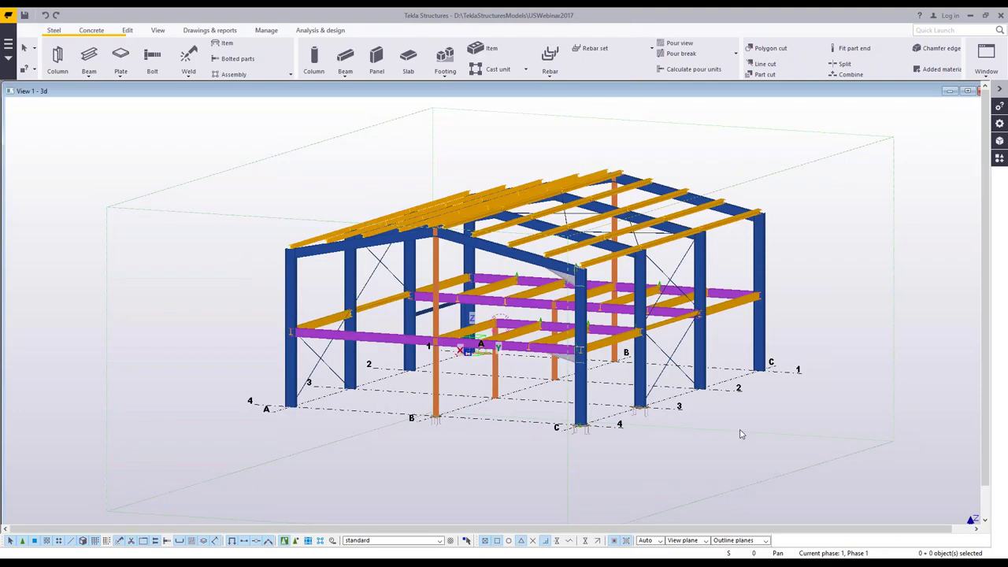
pyautogui.moveTo(741, 434)
pyautogui.mouseDown(button='middle')
pyautogui.moveTo(784, 425)
pyautogui.moveTo(513, 440)
pyautogui.moveTo(334, 423)
pyautogui.moveTo(541, 425)
pyautogui.moveTo(474, 288)
pyautogui.mouseUp(button='middle')
pyautogui.scroll(-5, 619, 405)
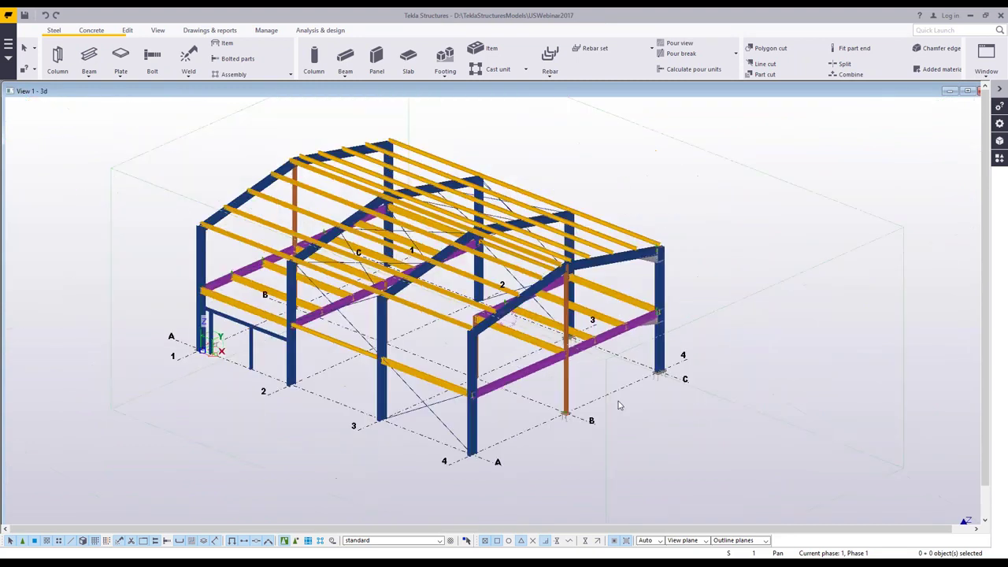
# Display the Dlubal Full analysis model from the Analysis & design models list.
pyautogui.scroll(1, 306, 304)
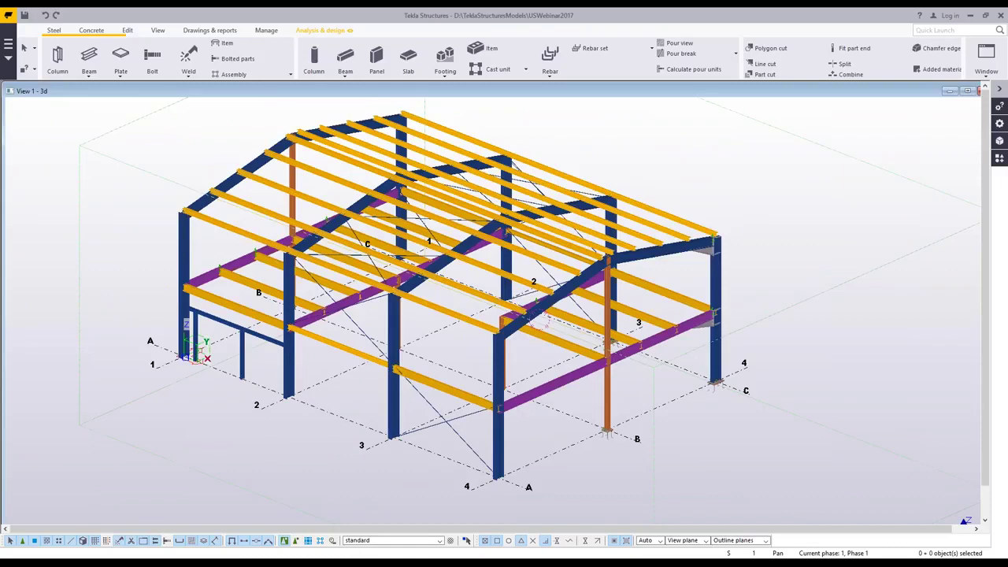
pyautogui.click(321, 30)
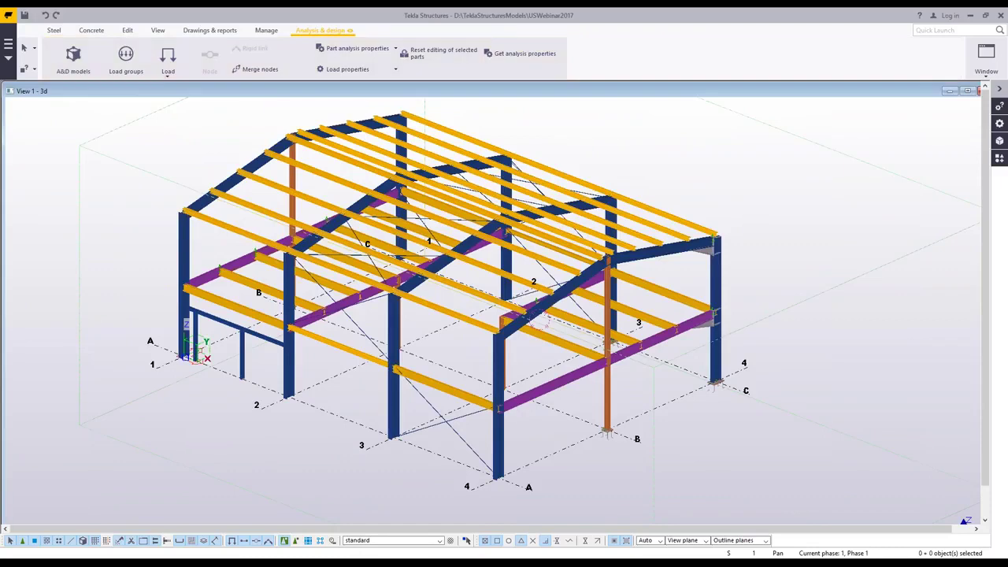
pyautogui.click(72, 59)
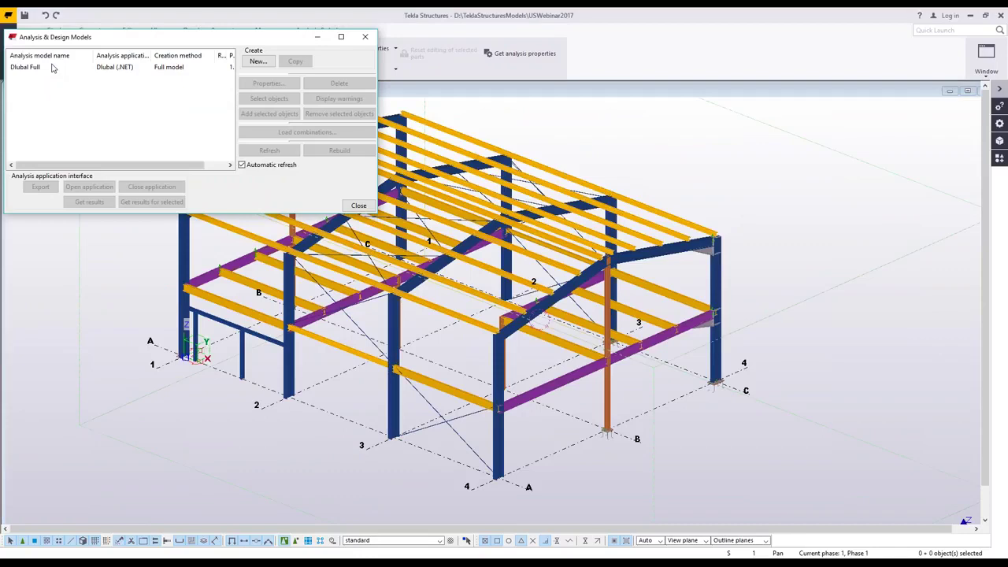
pyautogui.click(52, 67)
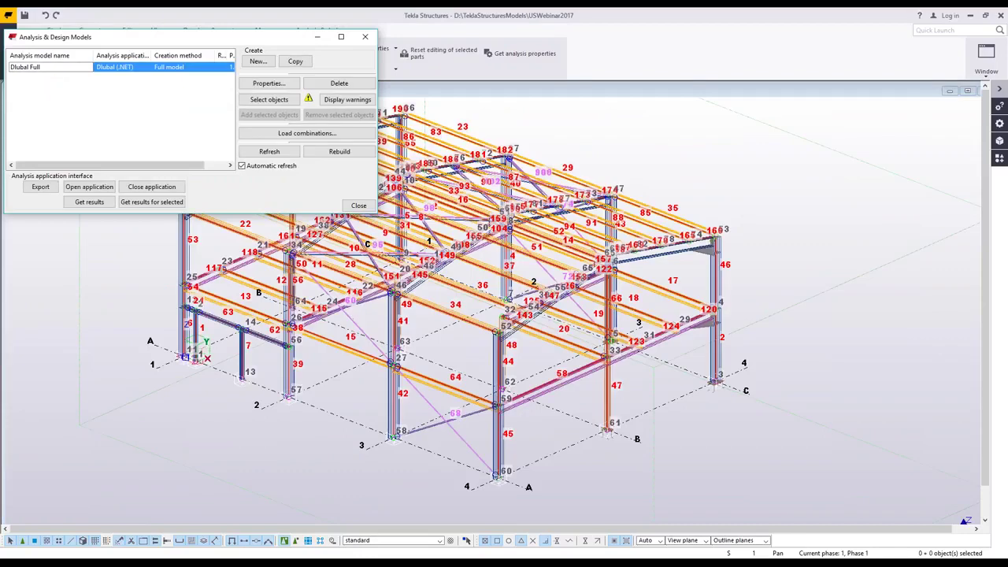
# Pan and zoom across the analysis model and select beam 34 beside column 52.
pyautogui.moveTo(504, 316); pyautogui.dragTo(568, 347, button='middle')
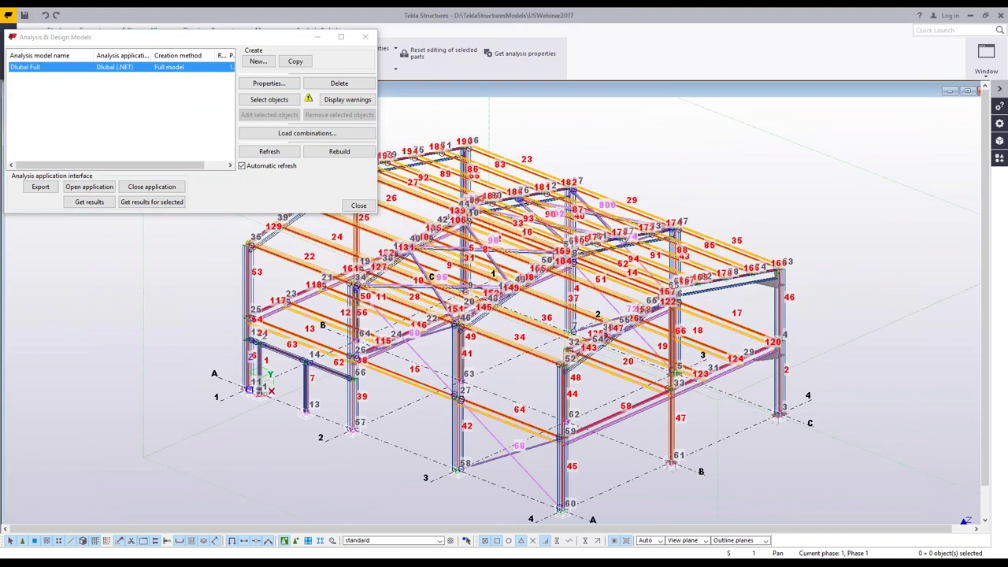
pyautogui.scroll(5, 551, 373)
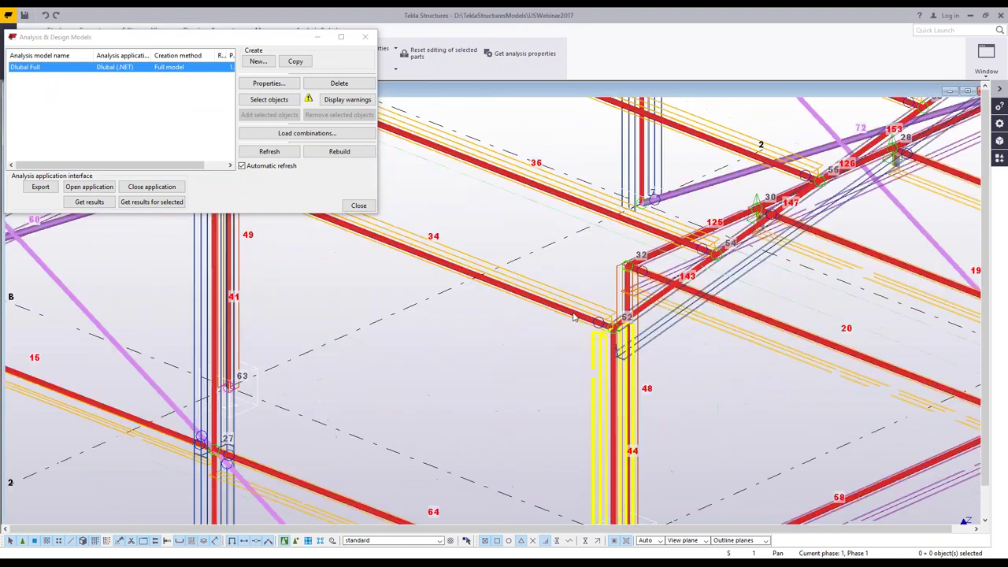
pyautogui.click(473, 273)
# Review beam 34's end releases, keep Reference axis, and open Dlubal Full's model properties.
pyautogui.click(115, 178)
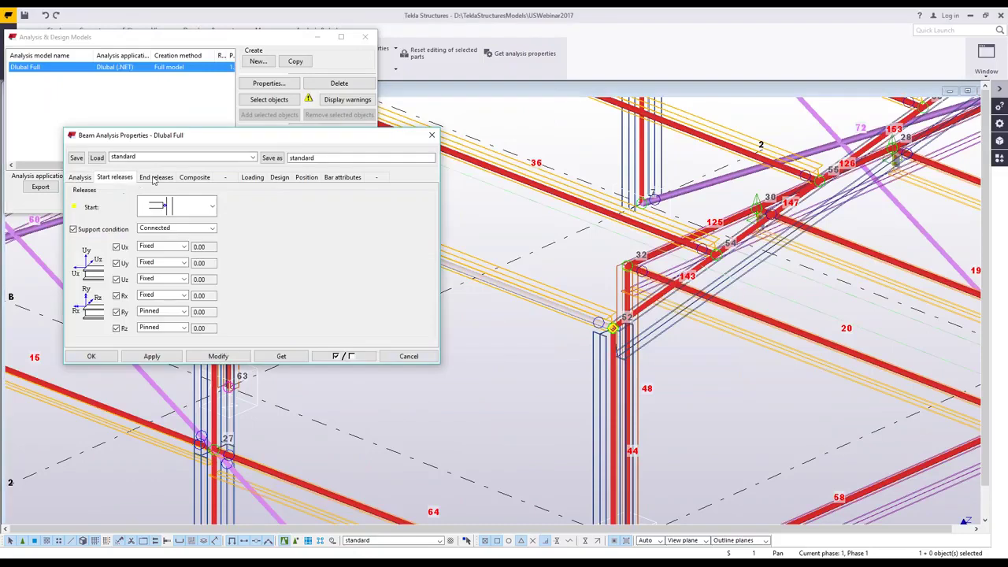
pyautogui.click(155, 178)
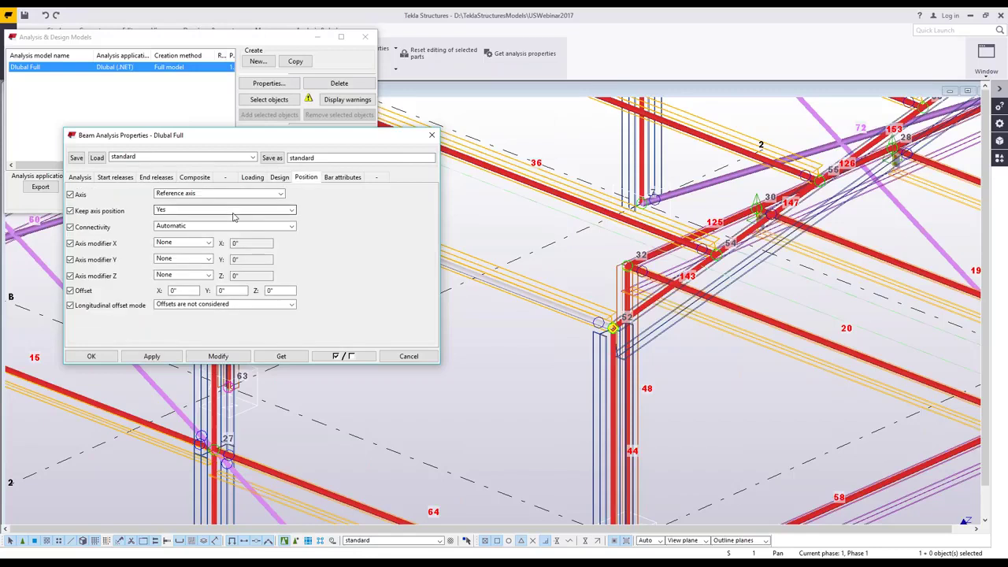
pyautogui.click(232, 195)
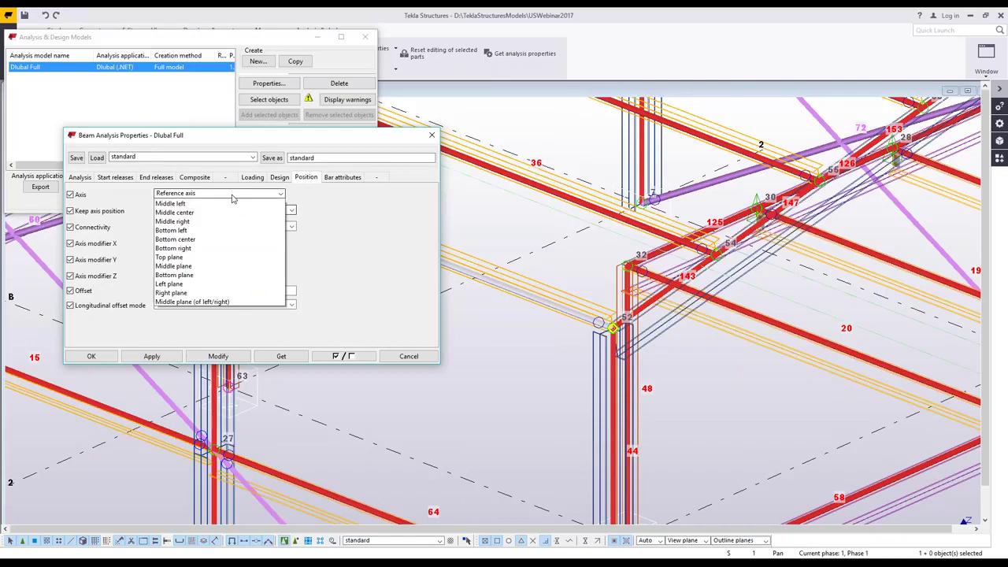
pyautogui.scroll(3, 233, 197)
pyautogui.click(232, 195)
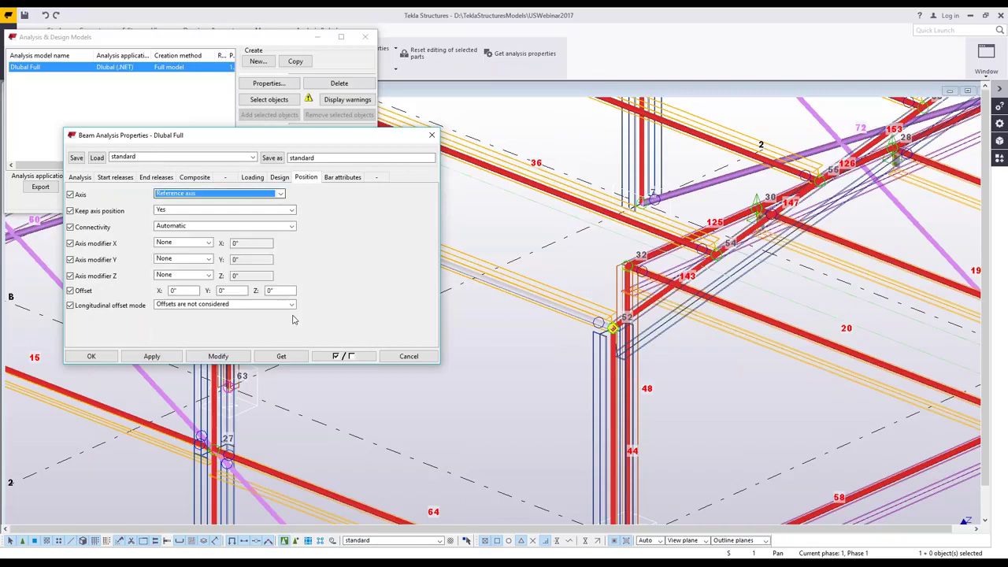
pyautogui.click(409, 357)
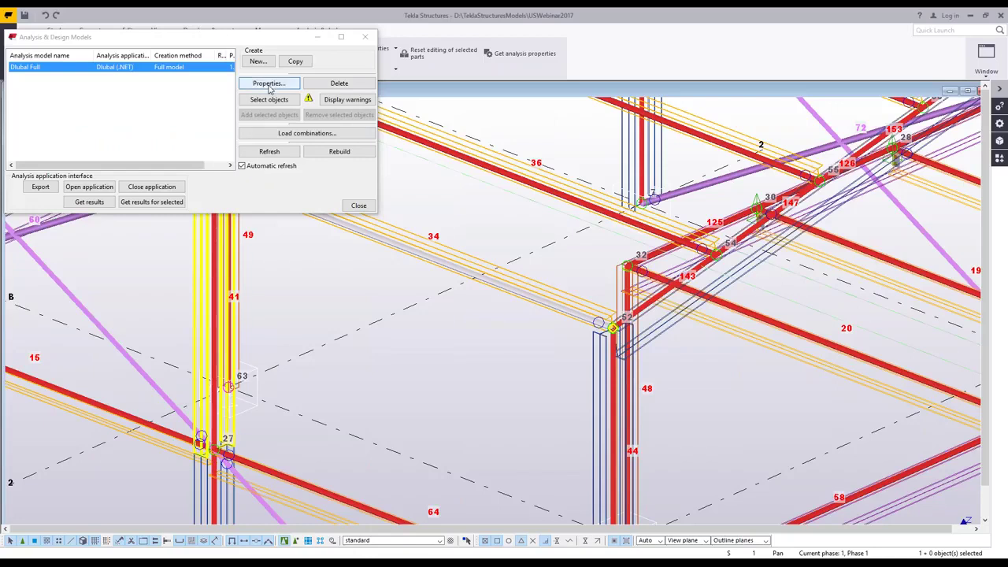
pyautogui.click(269, 84)
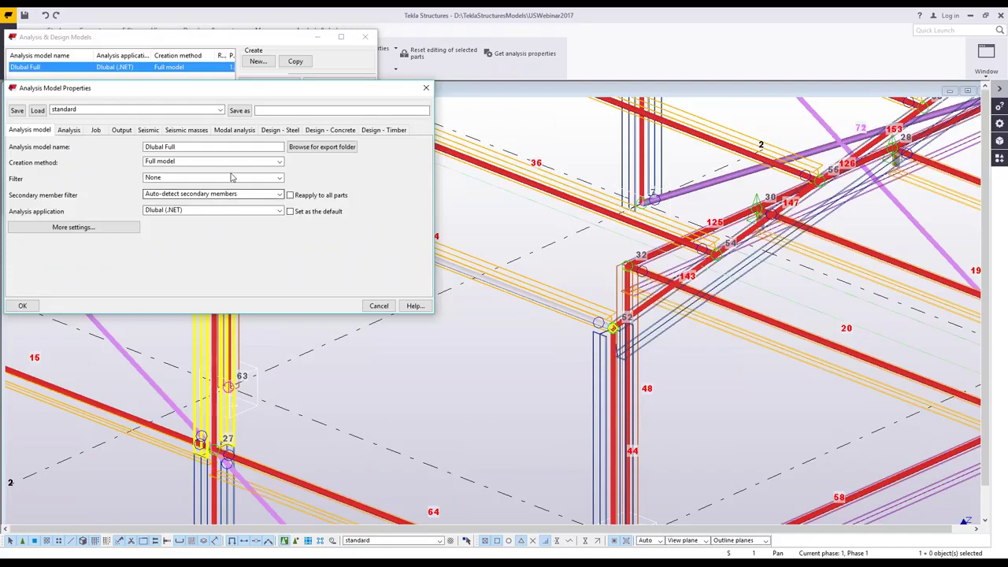
pyautogui.click(230, 178)
pyautogui.click(227, 179)
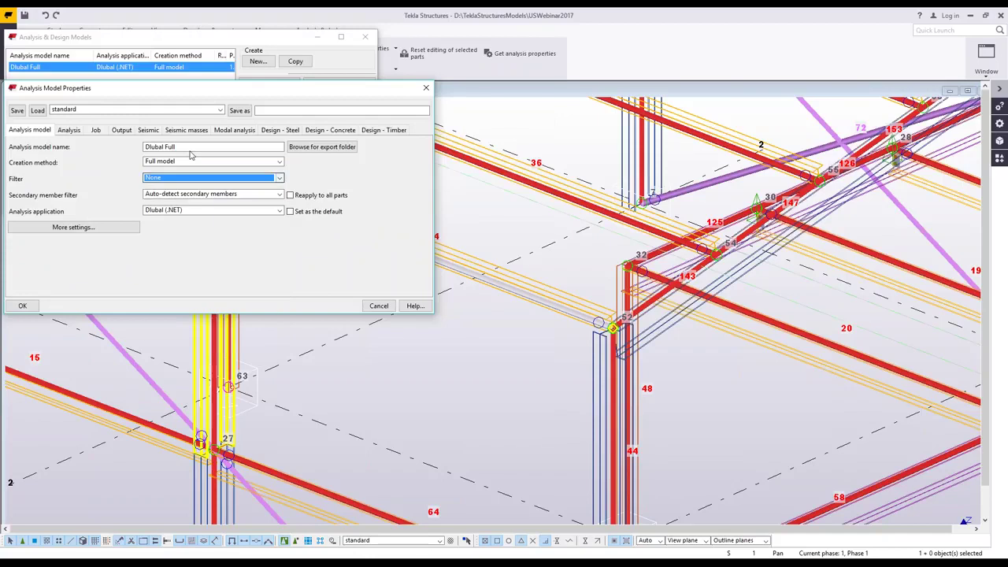
pyautogui.click(194, 163)
pyautogui.click(204, 173)
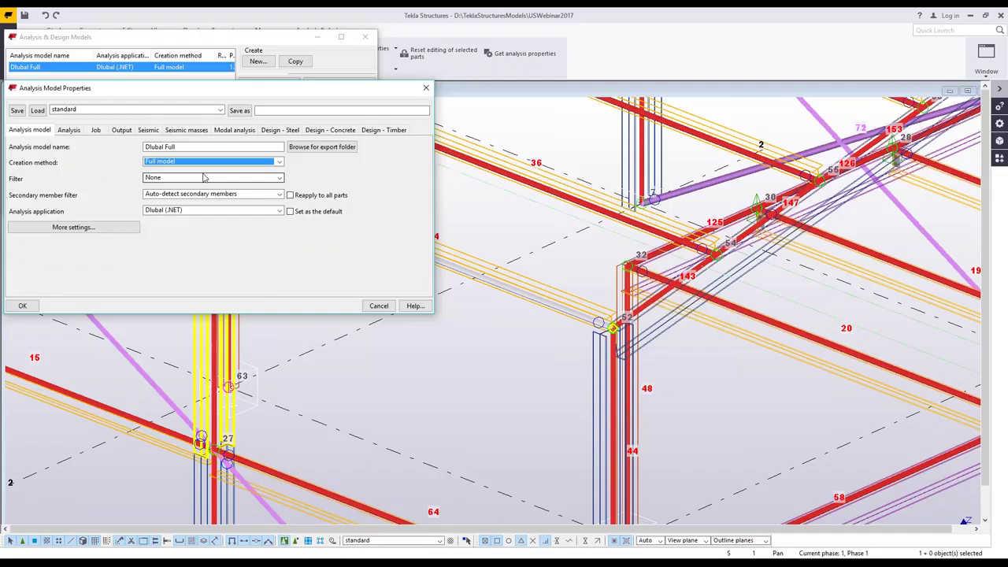
pyautogui.click(222, 213)
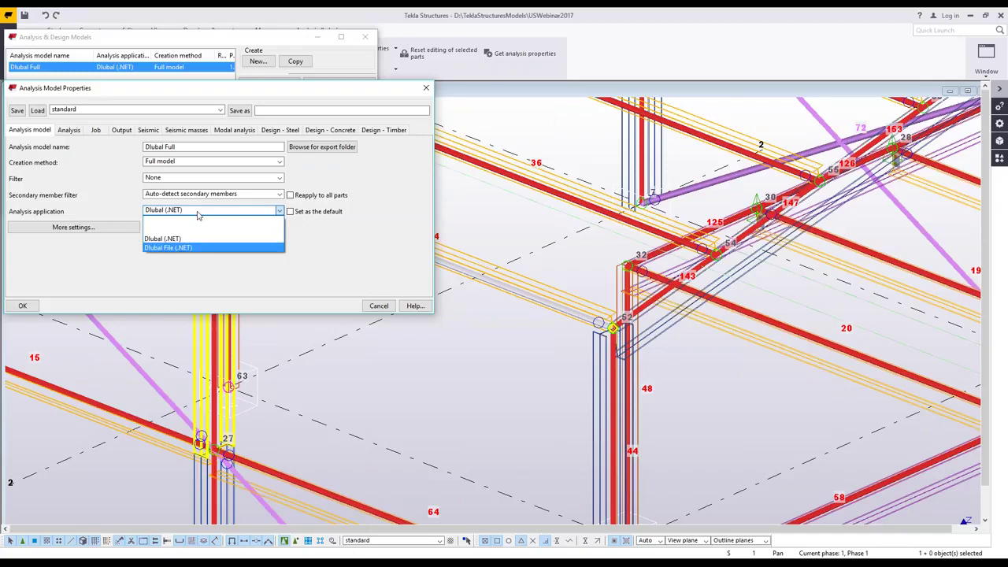
pyautogui.click(402, 337)
pyautogui.press('Escape')
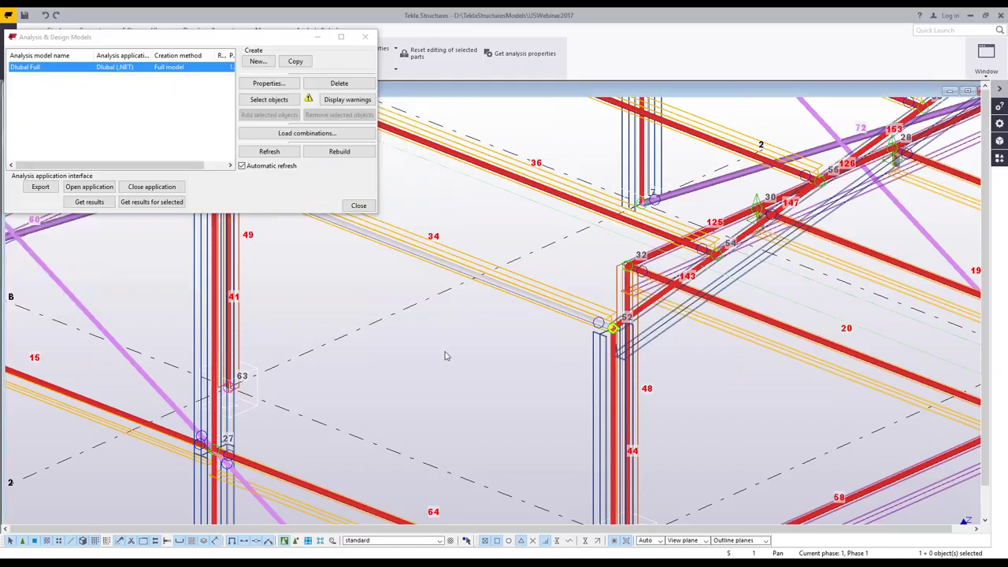
pyautogui.scroll(-10, 445, 357)
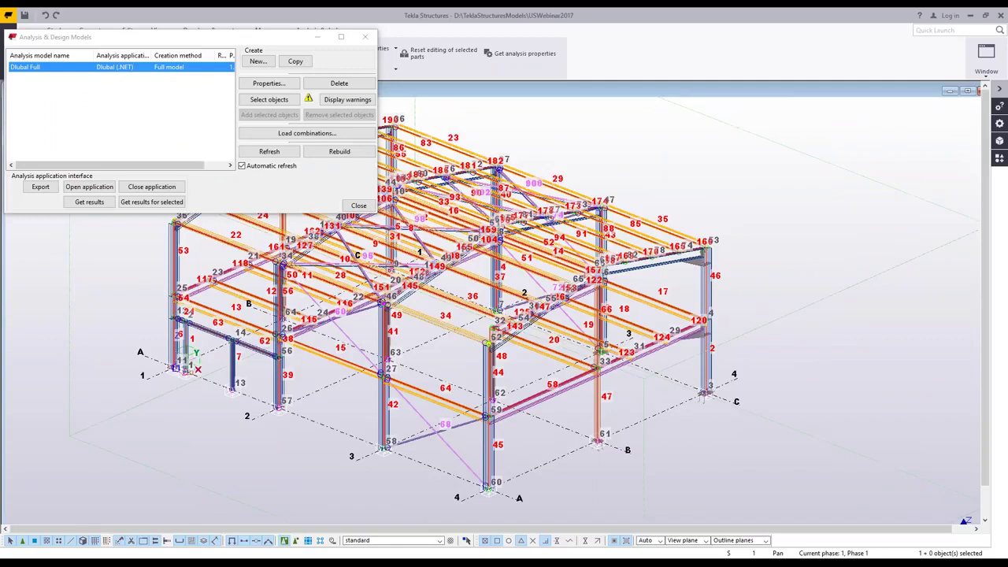
pyautogui.scroll(-2, 514, 297)
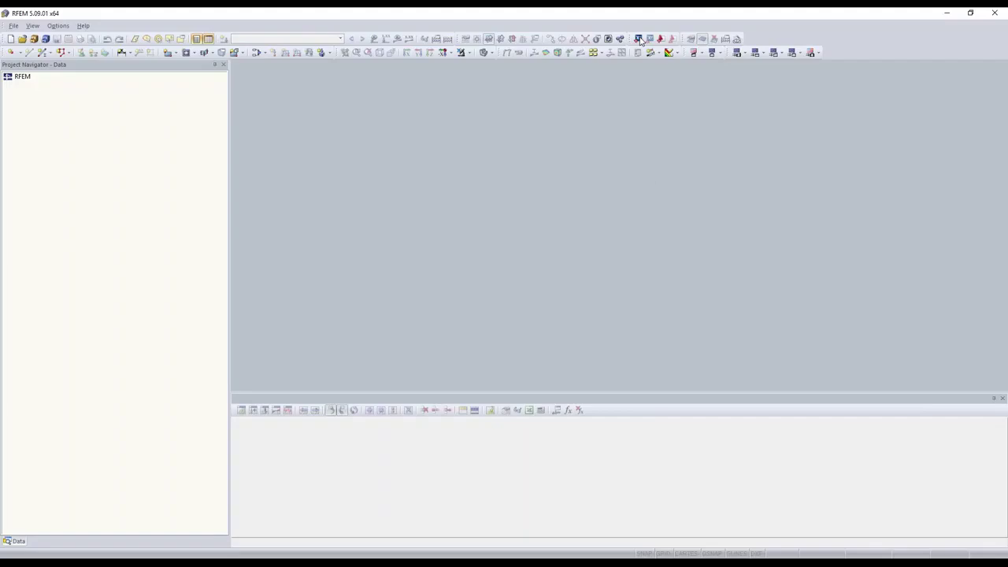
# Import the Tekla frame into RFEM as an analytical model with rigid links, Z-axis upward.
pyautogui.click(639, 39)
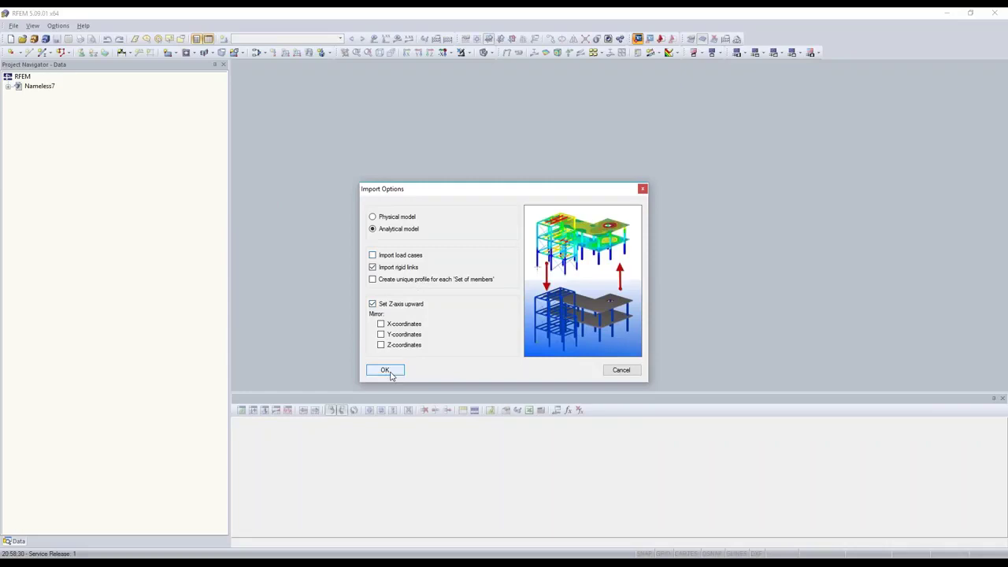
pyautogui.click(385, 370)
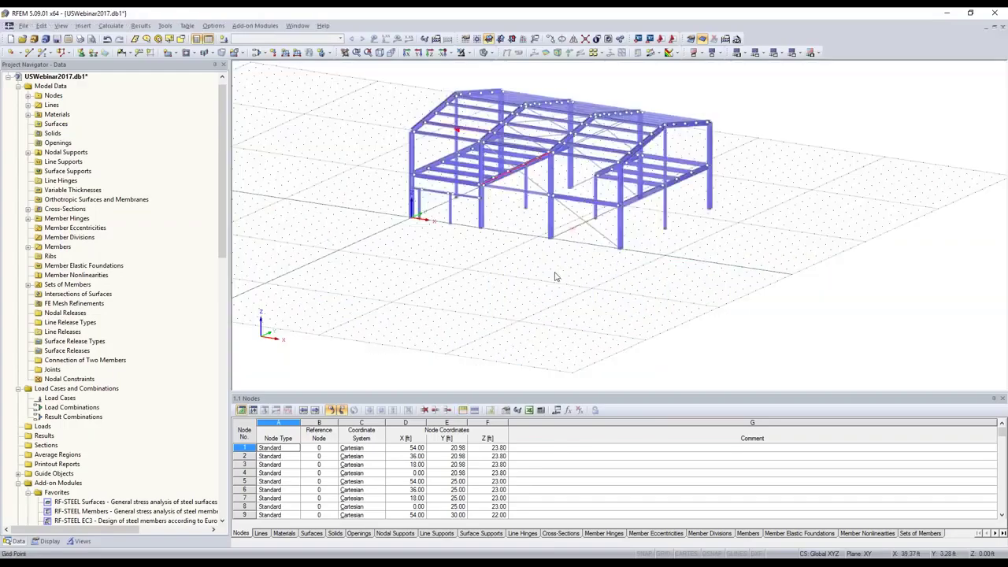
# Accept LC1 as a Dead load with self-weight, switch to wireframe, and open import settings.
pyautogui.scroll(3, 555, 277)
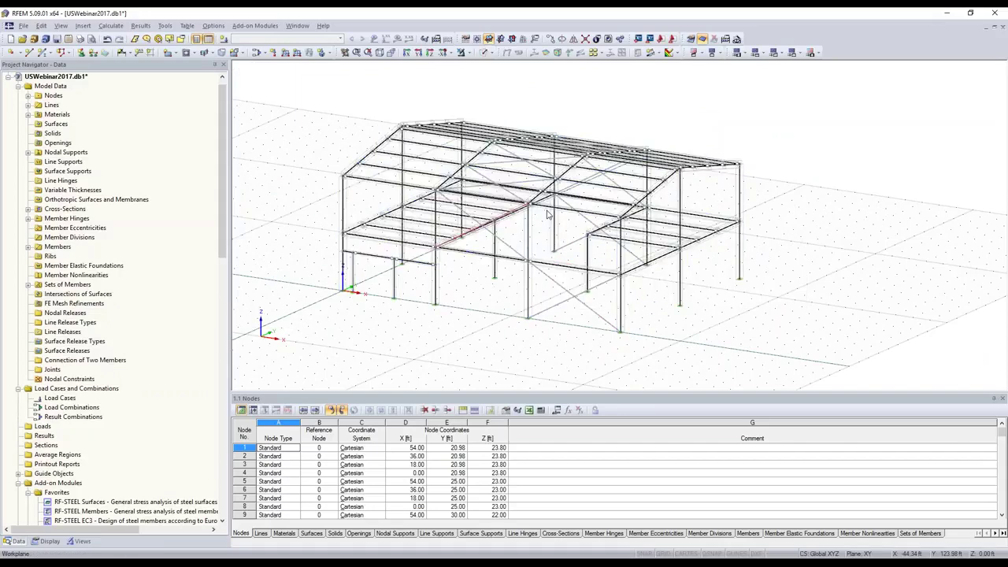
pyautogui.scroll(1, 549, 214)
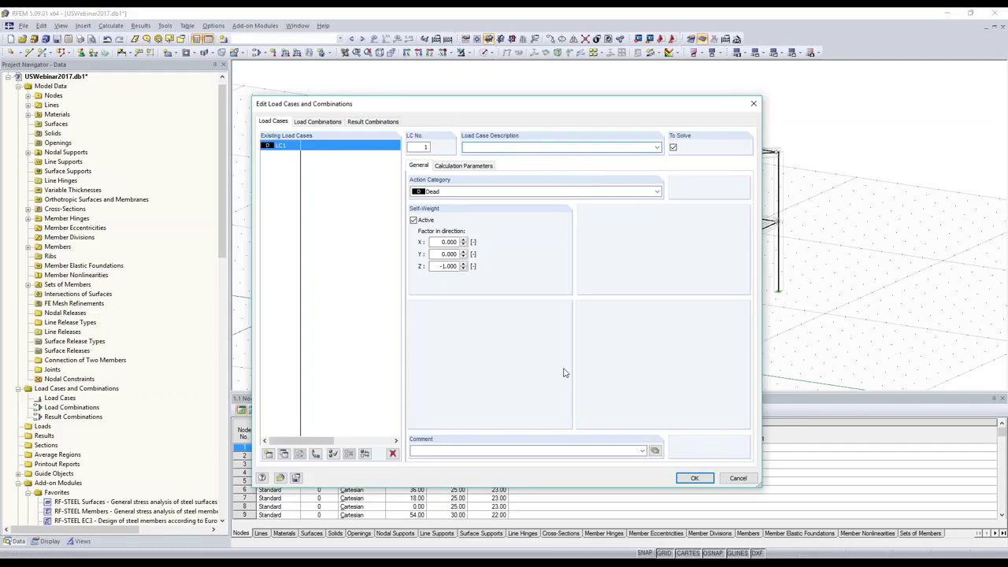
pyautogui.press('Return')
pyautogui.scroll(4, 403, 325)
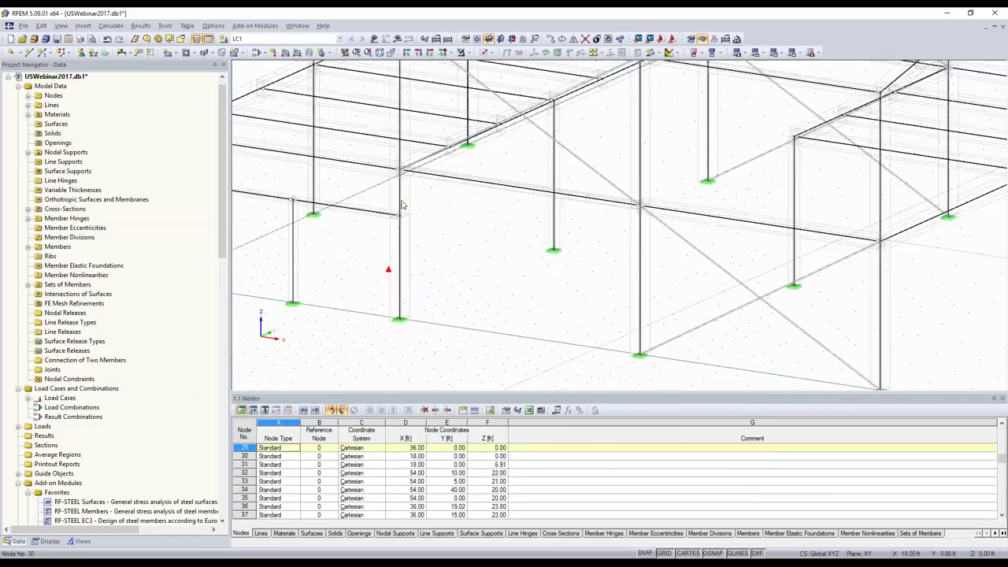
pyautogui.click(482, 53)
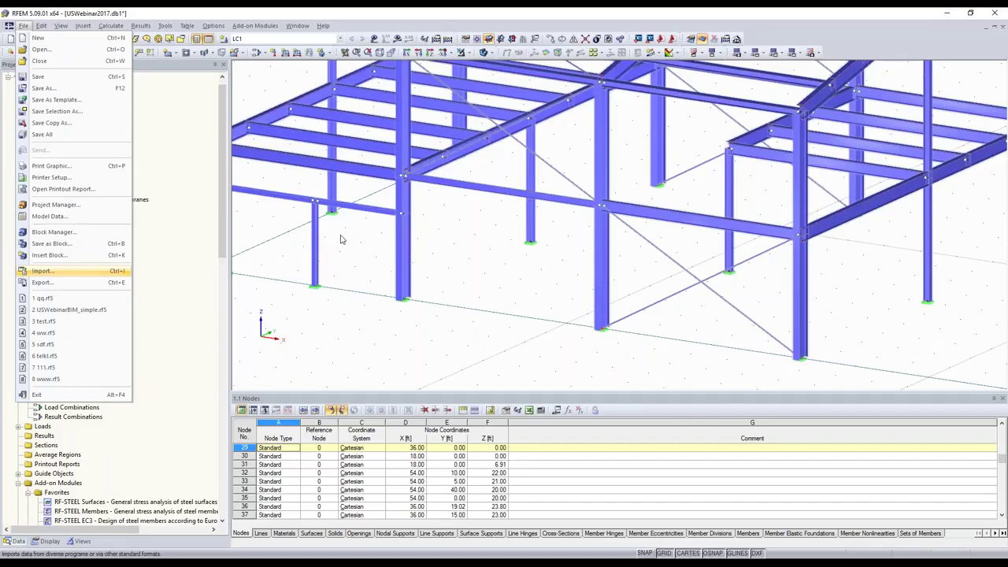
pyautogui.press('Return')
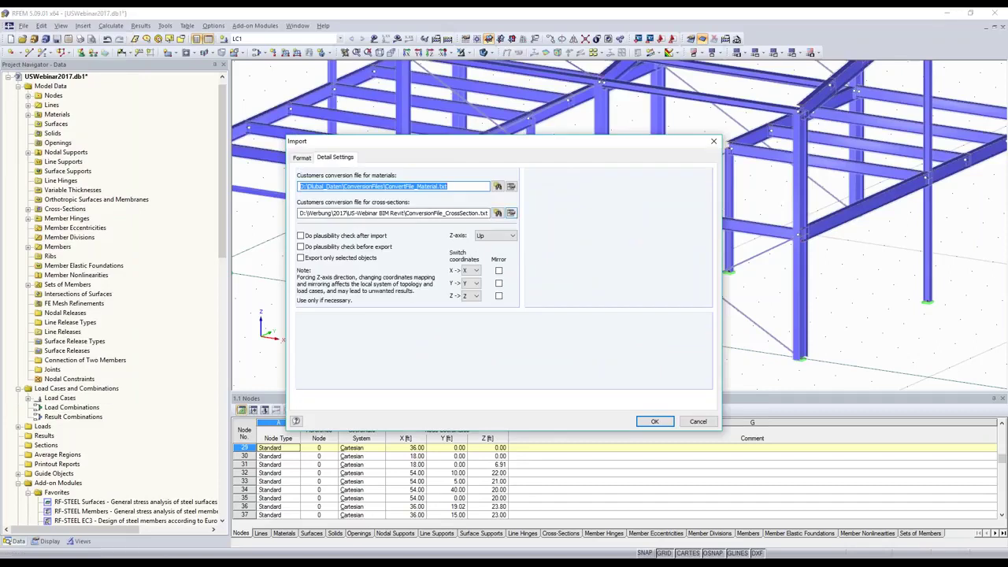
# Inspect the cross-section conversion table, including the W44X335 entry, and close it without saving.
pyautogui.click(511, 213)
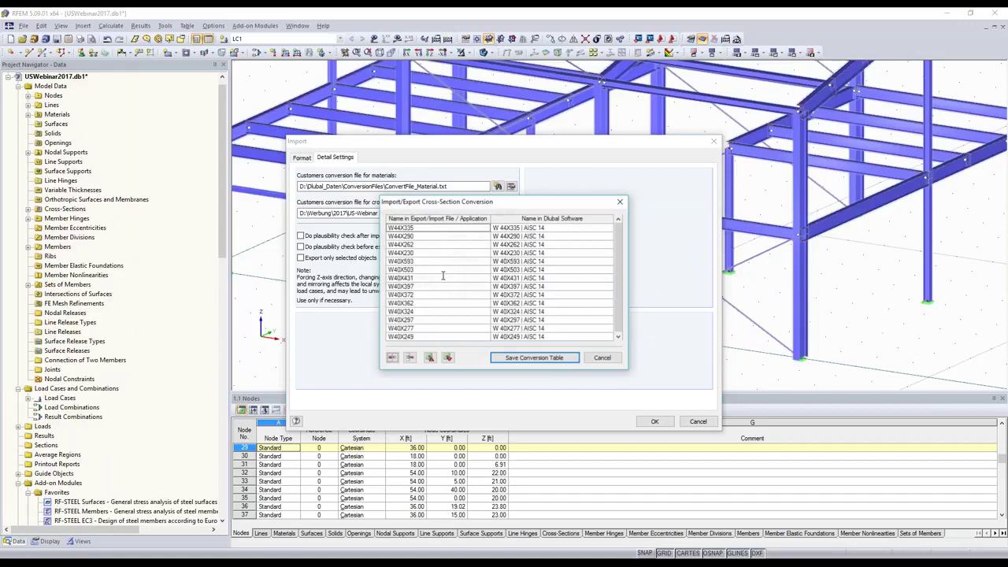
pyautogui.click(439, 228)
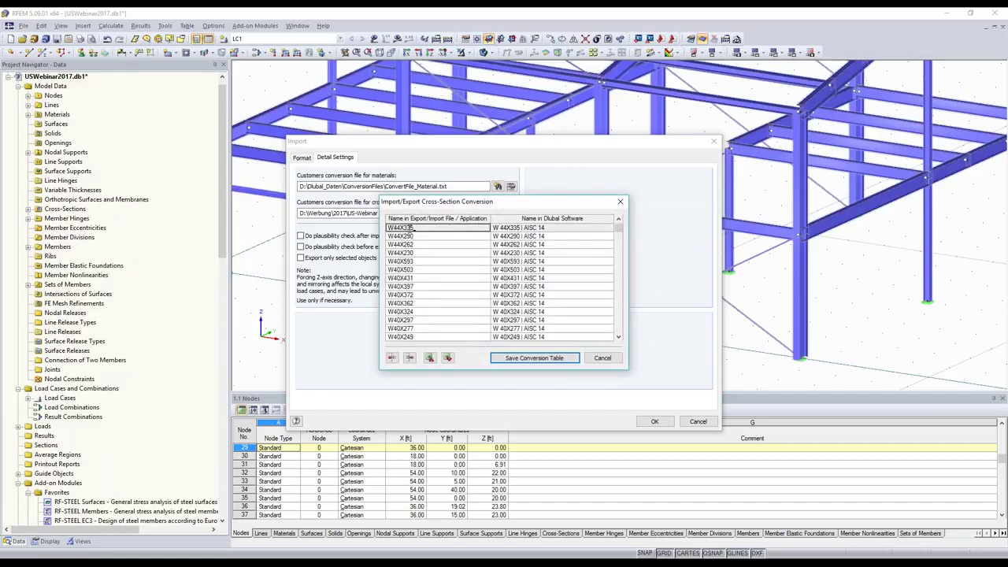
pyautogui.click(410, 228)
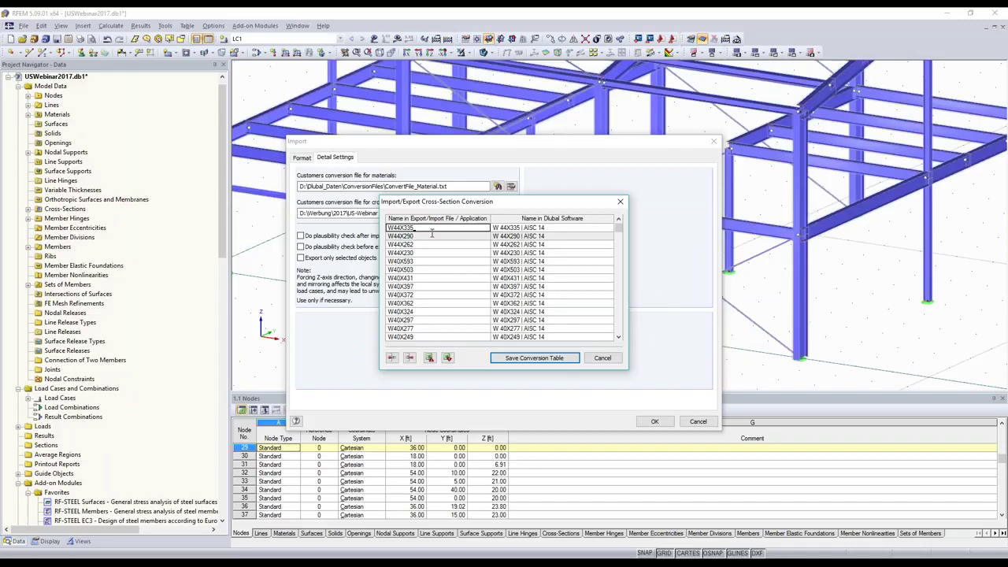
pyautogui.scroll(-5, 540, 254)
pyautogui.scroll(-10, 540, 276)
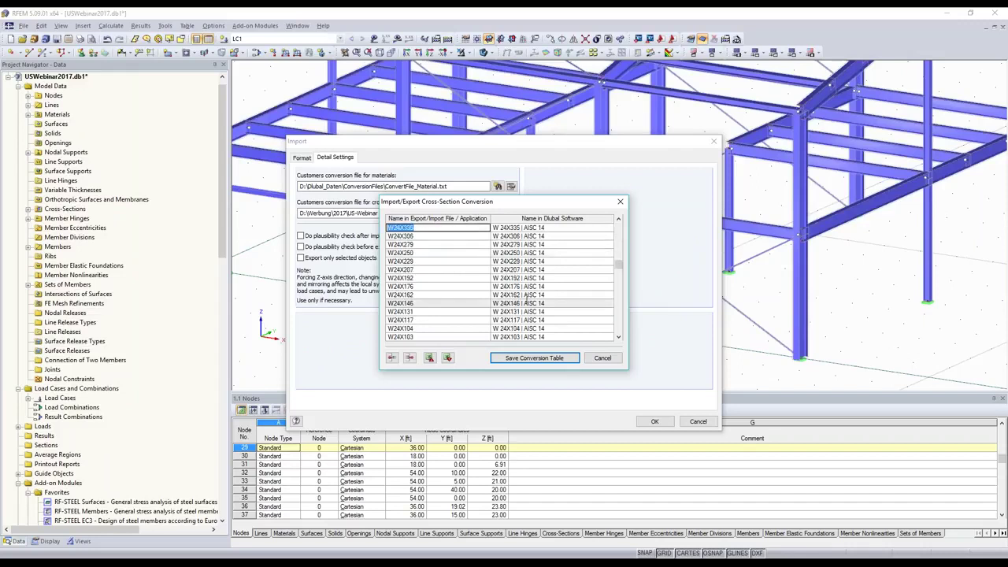
pyautogui.scroll(-9, 527, 295)
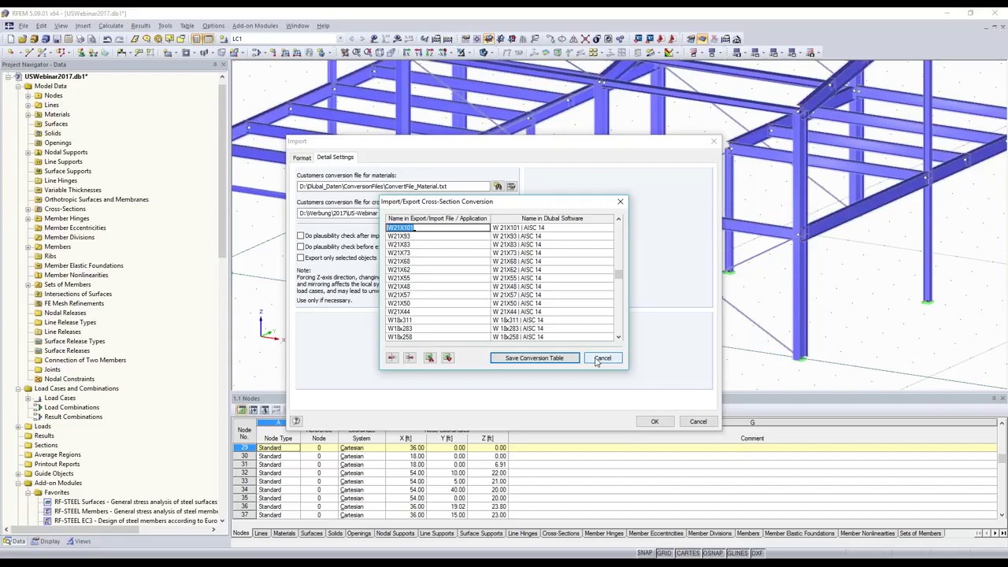
pyautogui.click(603, 358)
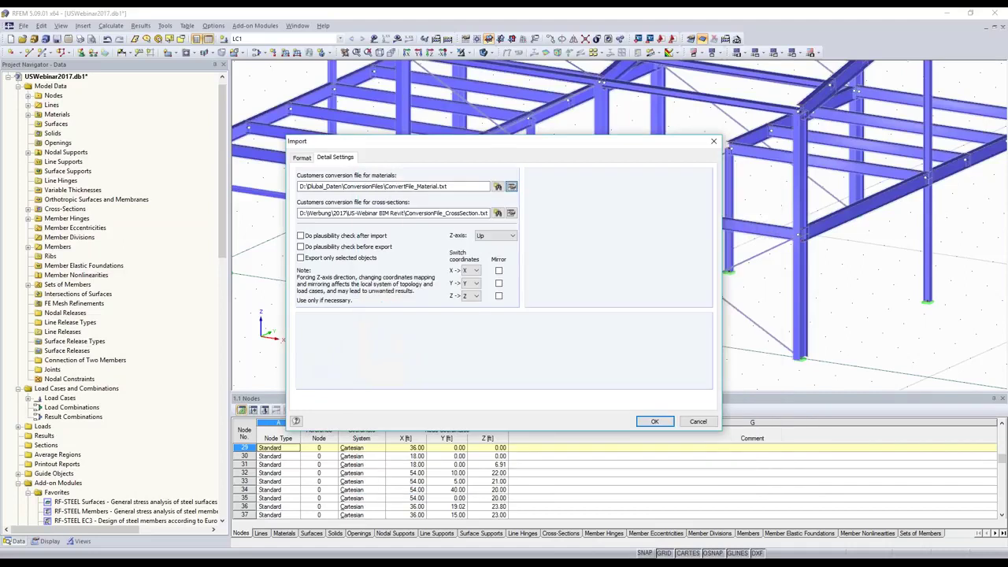
# Check the material conversion table, then close it and the import settings.
pyautogui.click(512, 186)
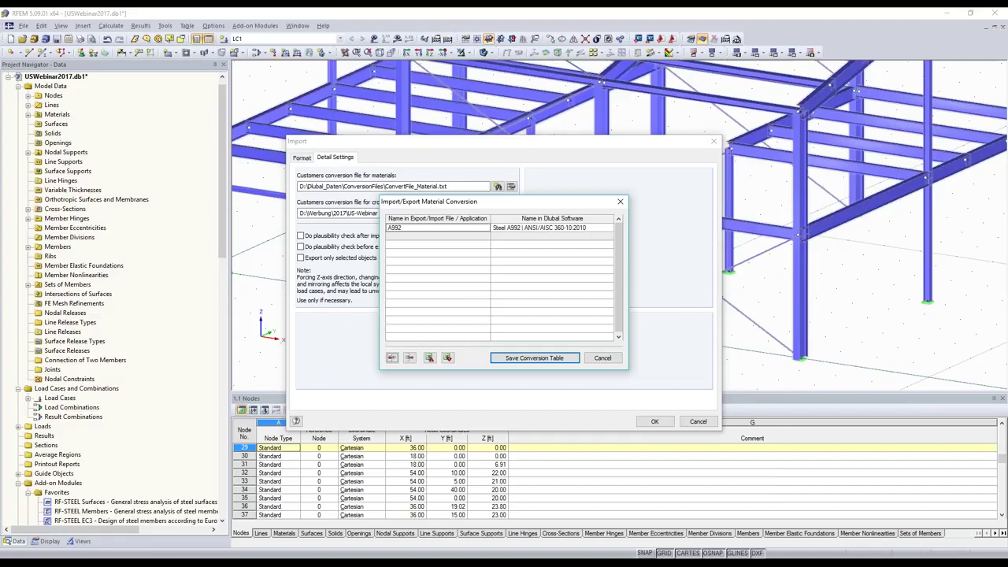
pyautogui.click(602, 358)
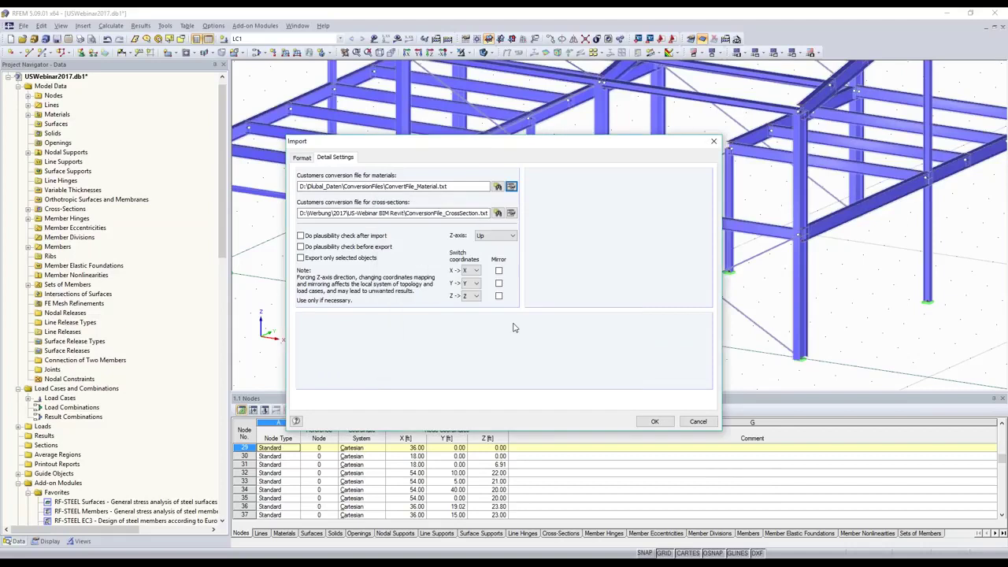
pyautogui.press('Escape')
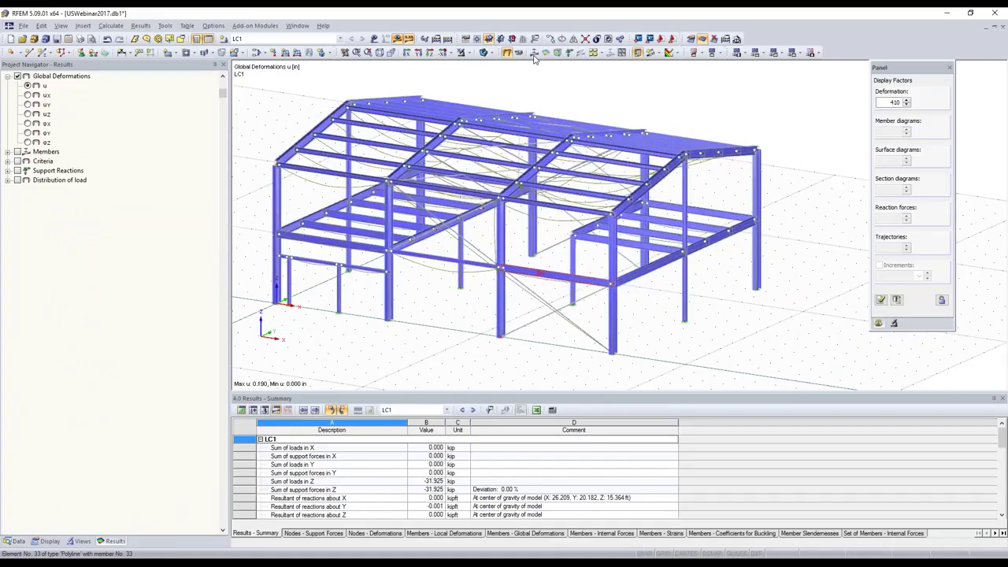
# Show the M-y member moments, then hide the result diagrams.
pyautogui.click(534, 54)
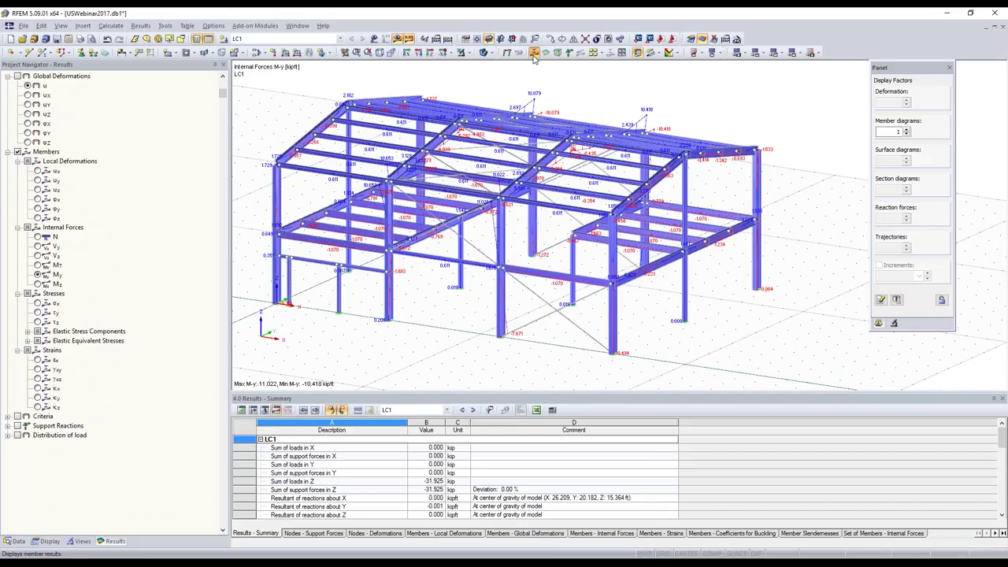
pyautogui.click(534, 55)
pyautogui.scroll(-1, 561, 290)
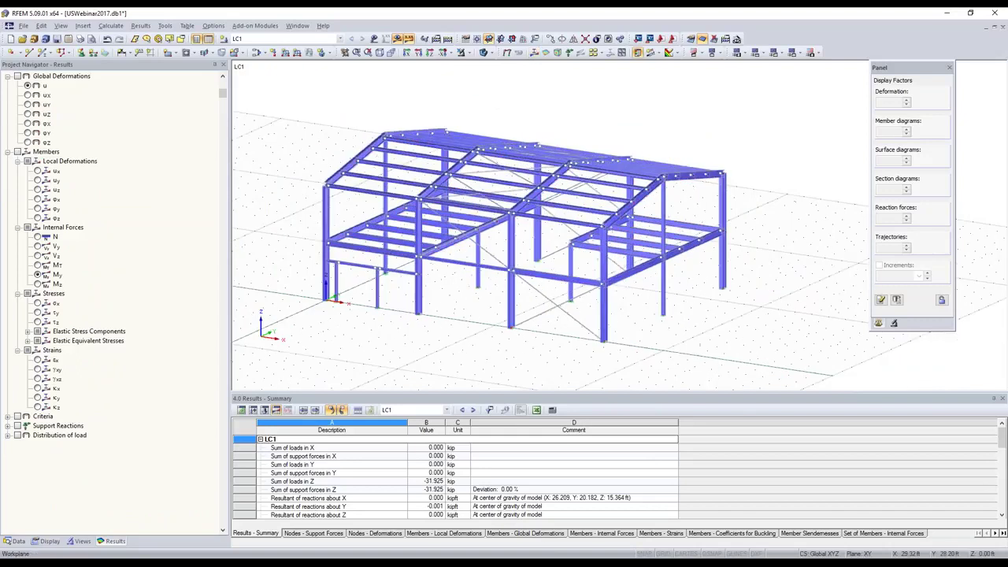
# Copy the right-hand bay one bay further right, accepting deletion of the LC1 results.
pyautogui.keyDown('ctrl'); pyautogui.moveTo(561, 290); pyautogui.dragTo(576, 319, button='middle'); pyautogui.keyUp('ctrl')
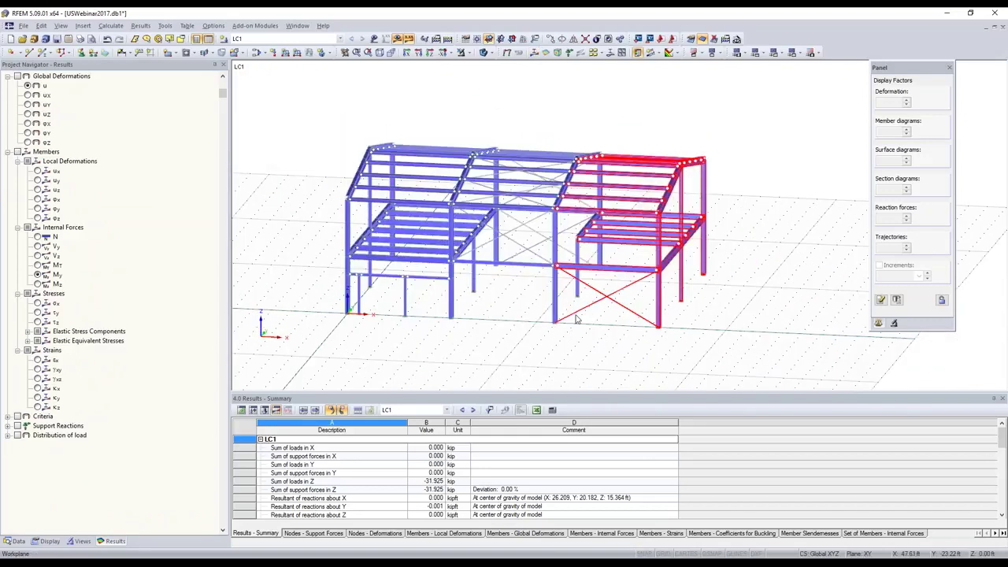
pyautogui.moveTo(609, 328); pyautogui.dragTo(674, 342)
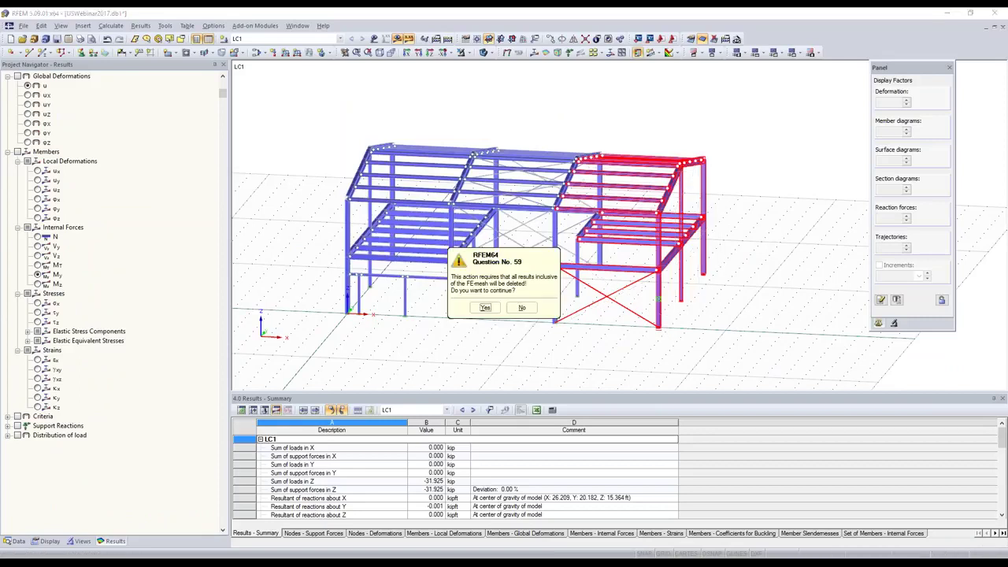
pyautogui.press('Return')
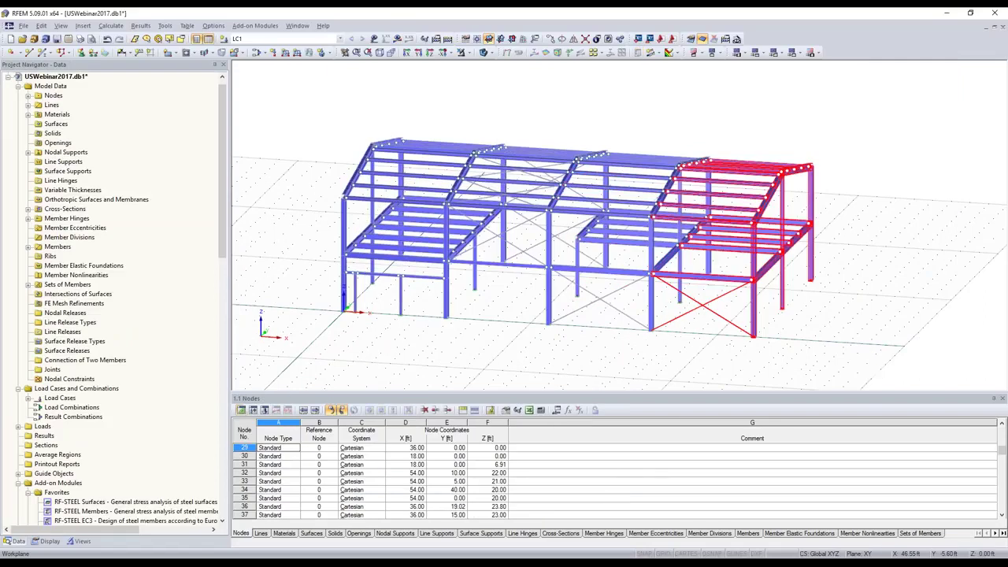
pyautogui.keyDown('ctrl'); pyautogui.moveTo(473, 260); pyautogui.dragTo(595, 273, button='middle'); pyautogui.keyUp('ctrl')
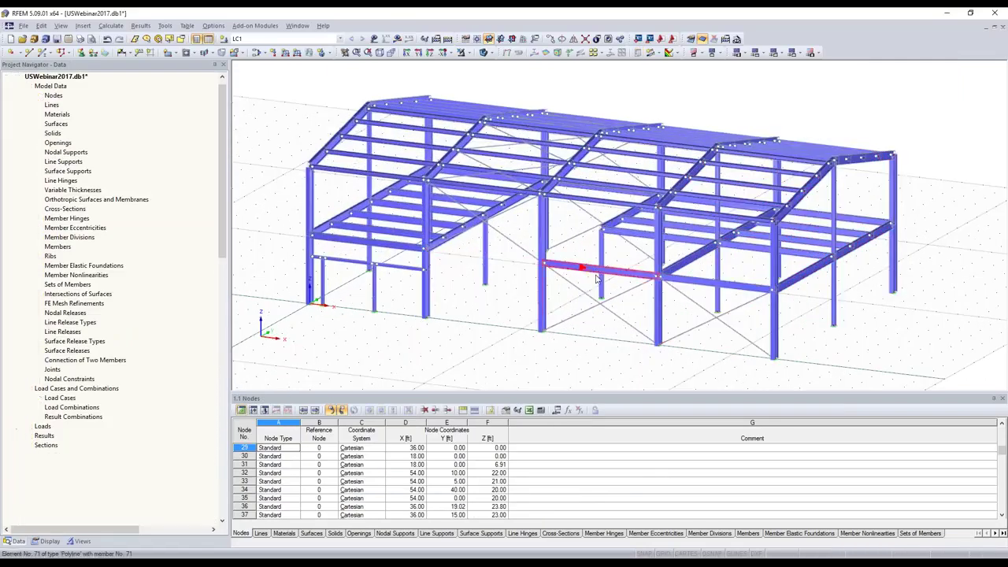
# Give member 71 new cross-section 8, a W 33x118 | AISC 14 section in A992.
pyautogui.doubleClick(596, 277)
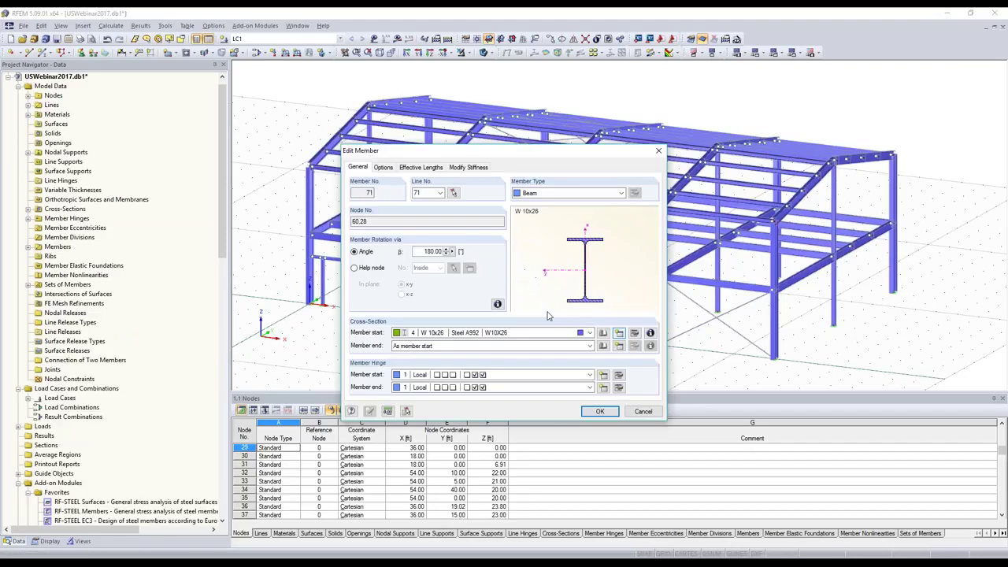
pyautogui.click(619, 332)
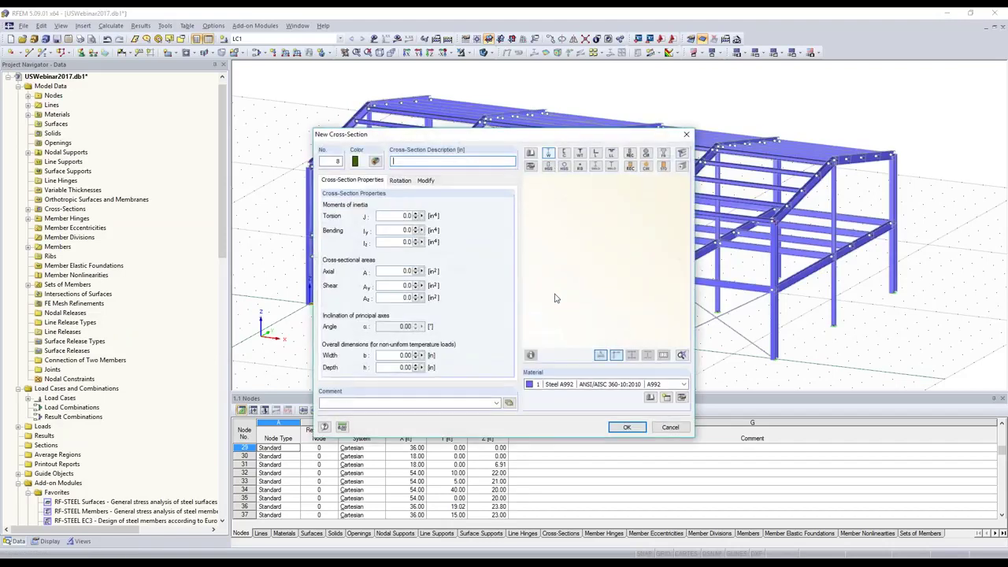
pyautogui.scroll(-6, 532, 332)
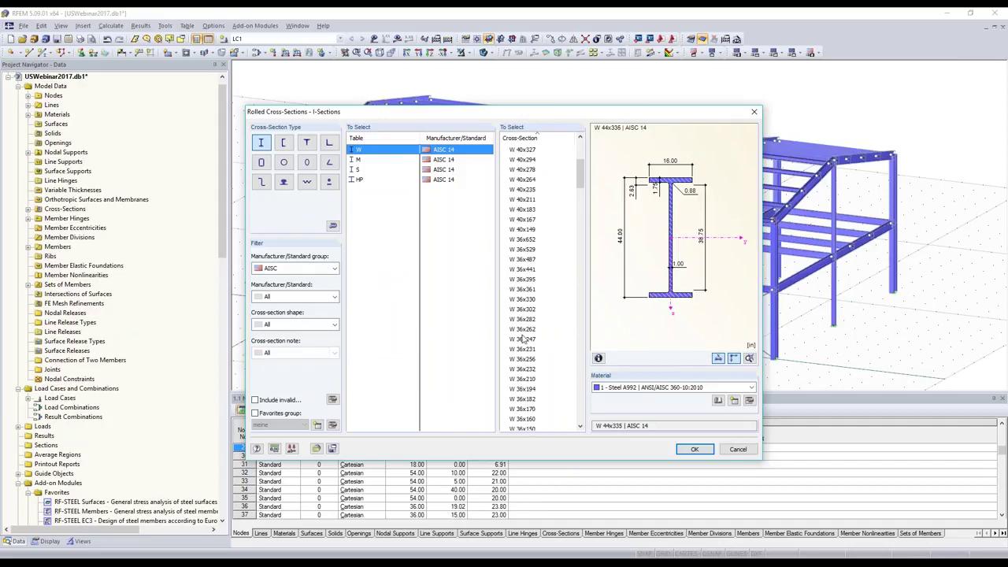
pyautogui.scroll(-2, 540, 365)
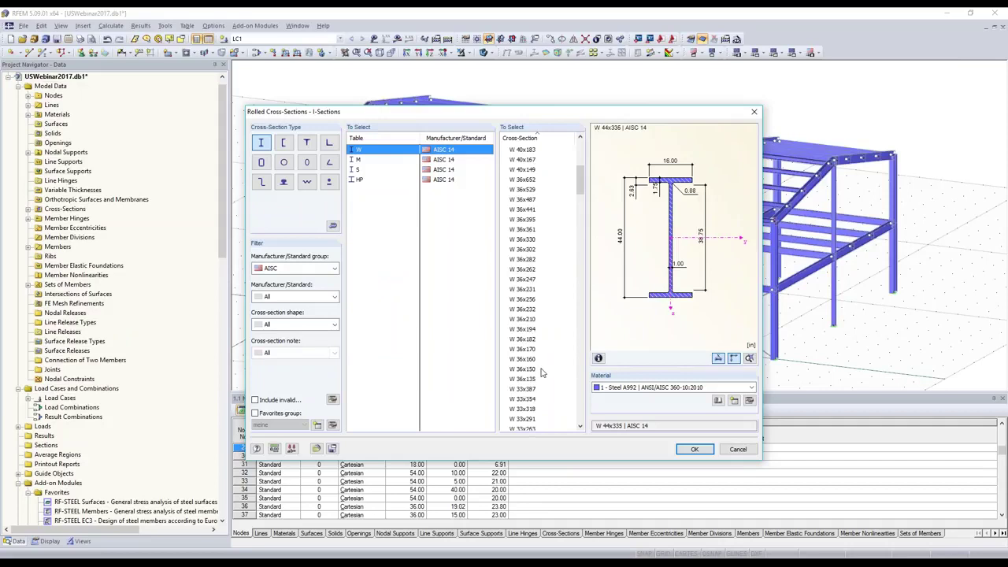
pyautogui.scroll(-3, 542, 373)
pyautogui.scroll(-4, 541, 385)
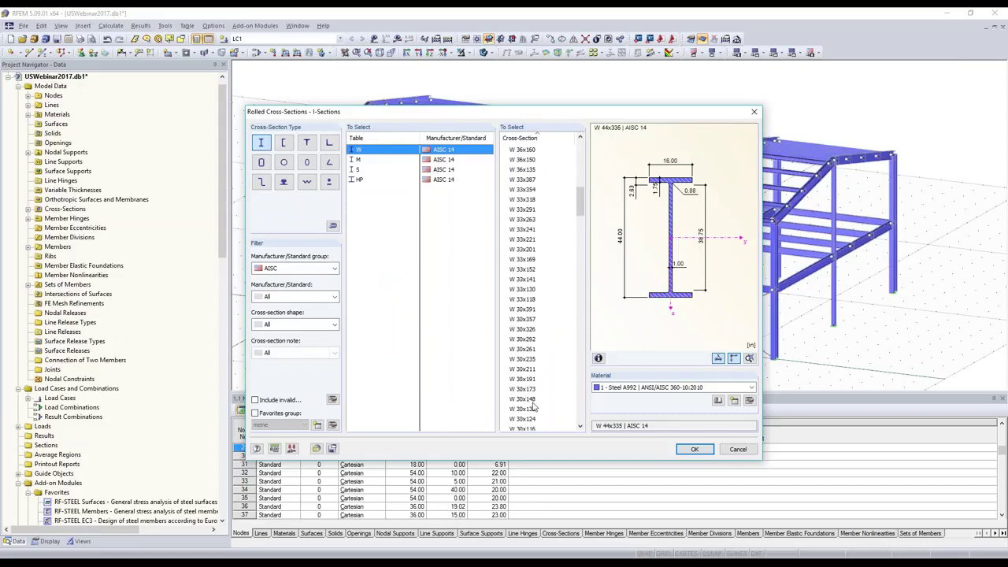
pyautogui.scroll(1, 532, 386)
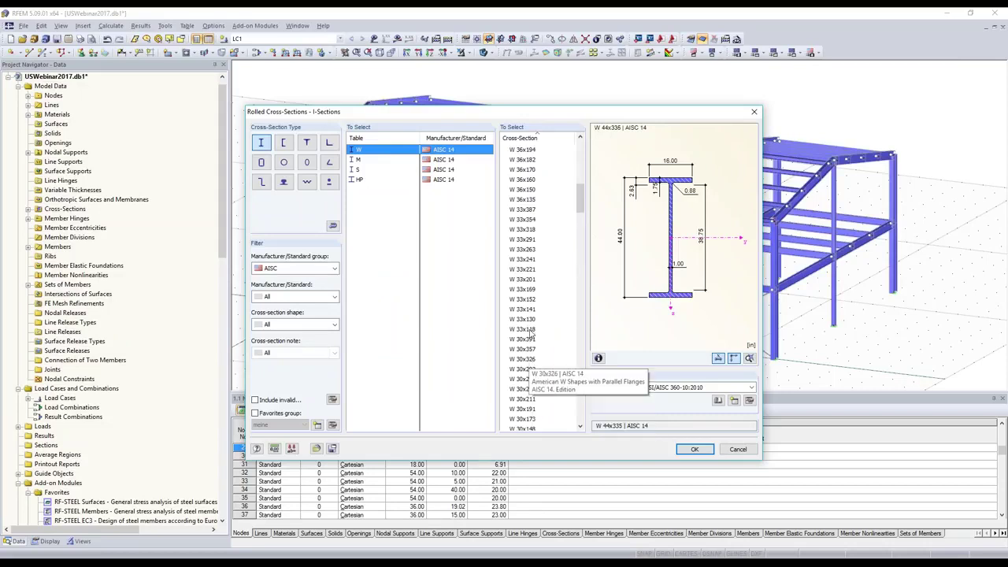
pyautogui.click(531, 330)
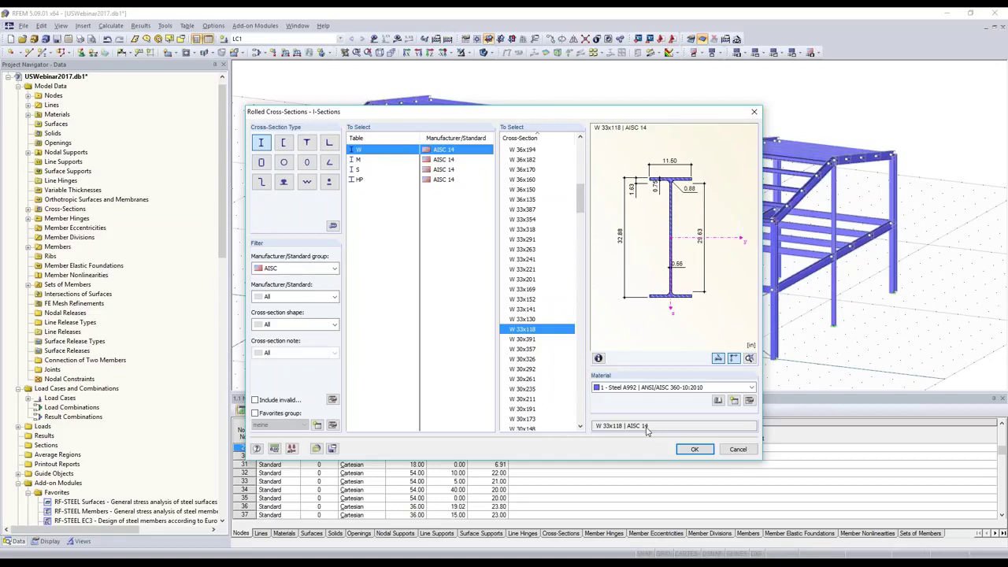
pyautogui.press('Return')
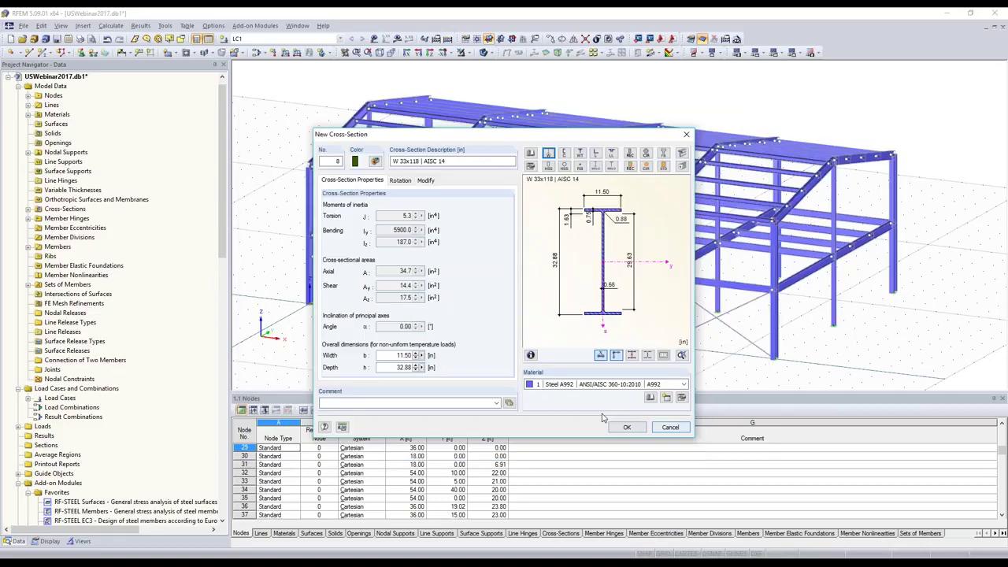
pyautogui.click(627, 427)
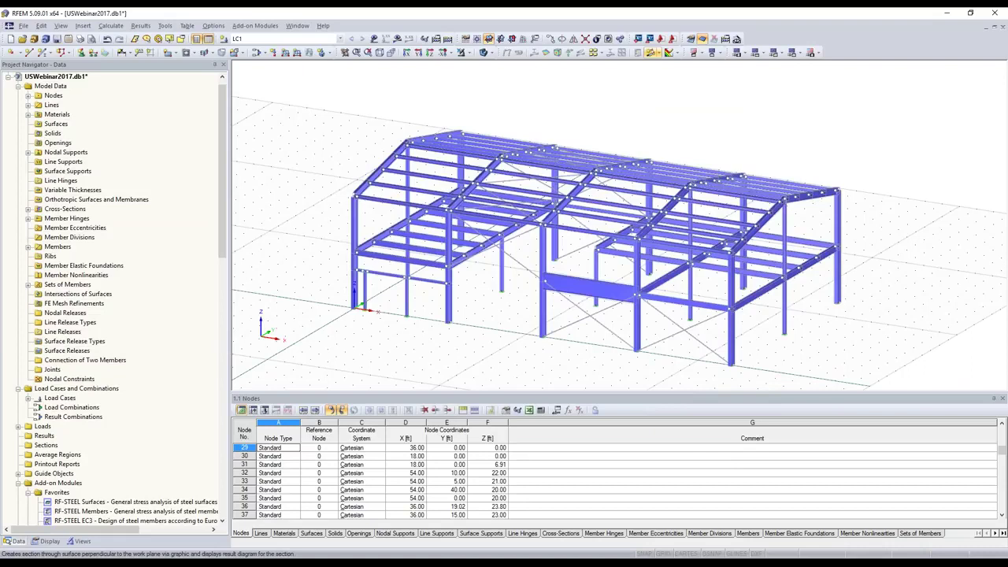
# Export the RFEM model to Tekla as an update of the existing model.
pyautogui.click(650, 38)
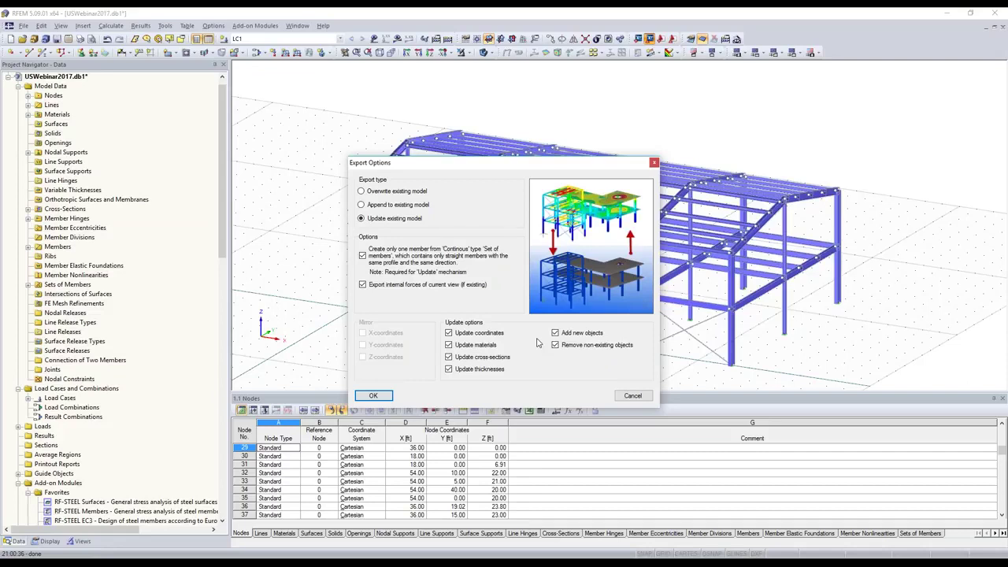
pyautogui.press('Return')
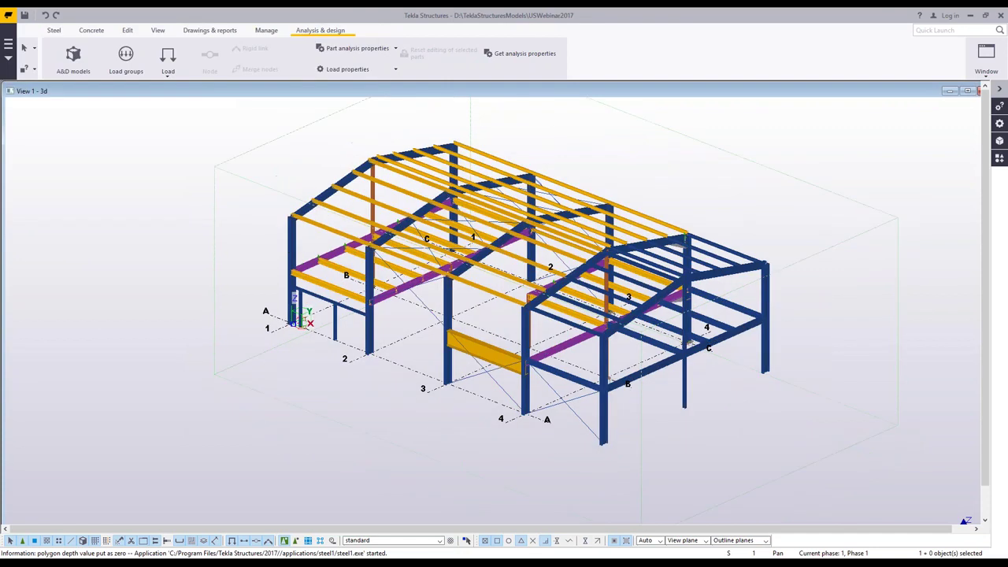
# Orbit and zoom in to select and inspect the roof-corner connection plate.
pyautogui.moveTo(551, 371)
pyautogui.keyDown('ctrl'); pyautogui.mouseDown(button='middle')
pyautogui.moveTo(684, 370)
pyautogui.moveTo(355, 375)
pyautogui.mouseUp(button='middle'); pyautogui.keyUp('ctrl')
pyautogui.scroll(5, 704, 248)
pyautogui.scroll(4, 704, 248)
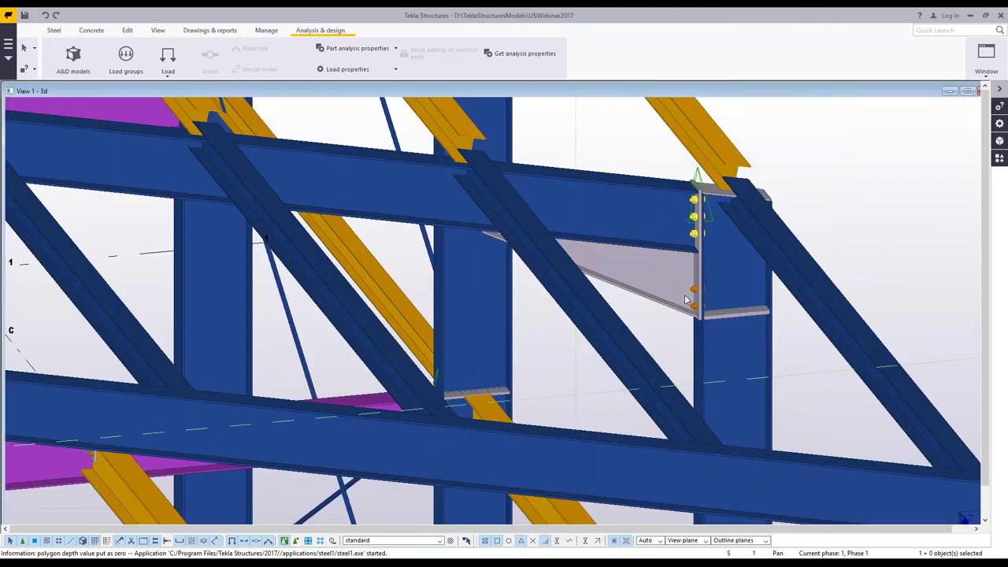
pyautogui.click(675, 299)
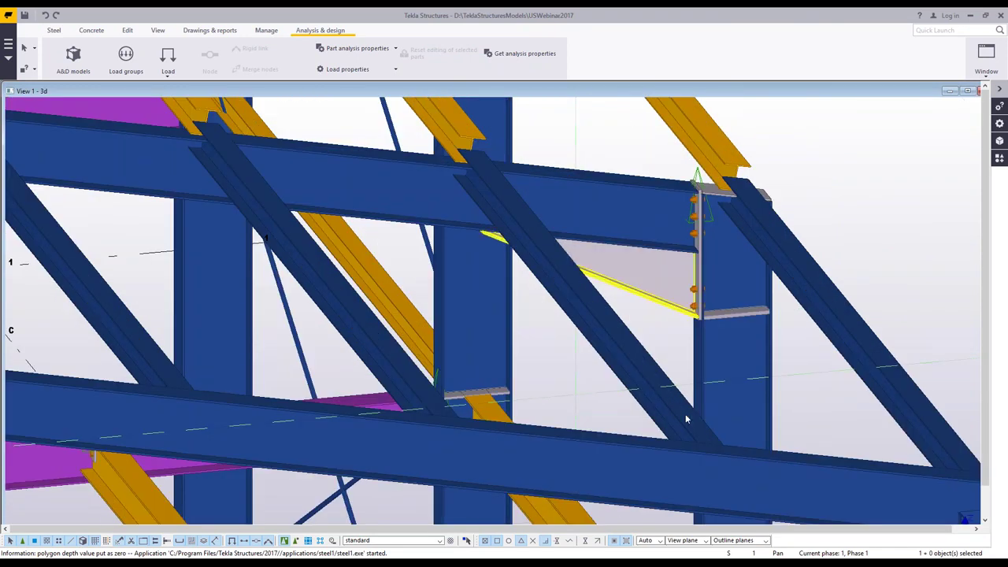
pyautogui.scroll(-4, 685, 416)
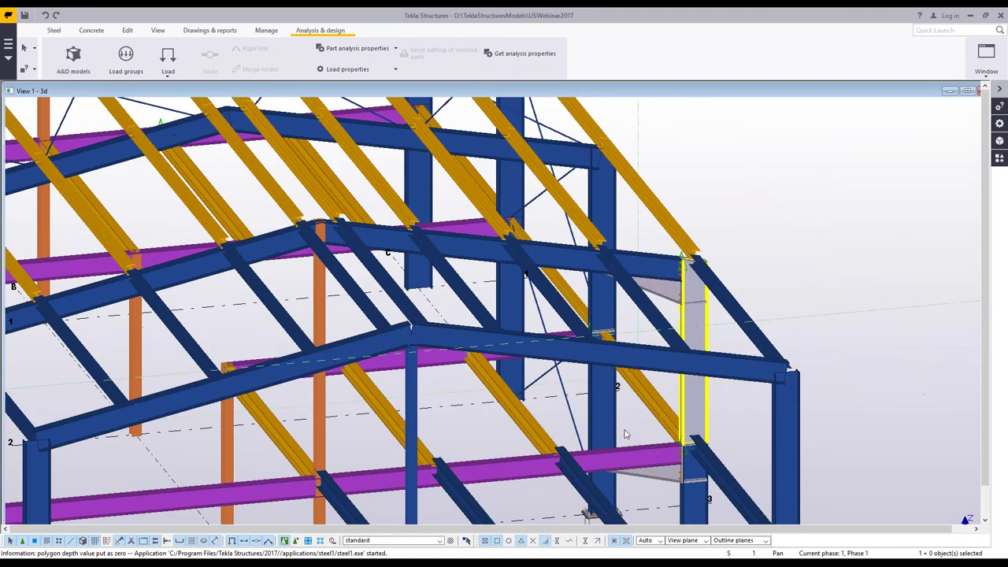
pyautogui.scroll(4, 626, 434)
pyautogui.scroll(-2, 620, 423)
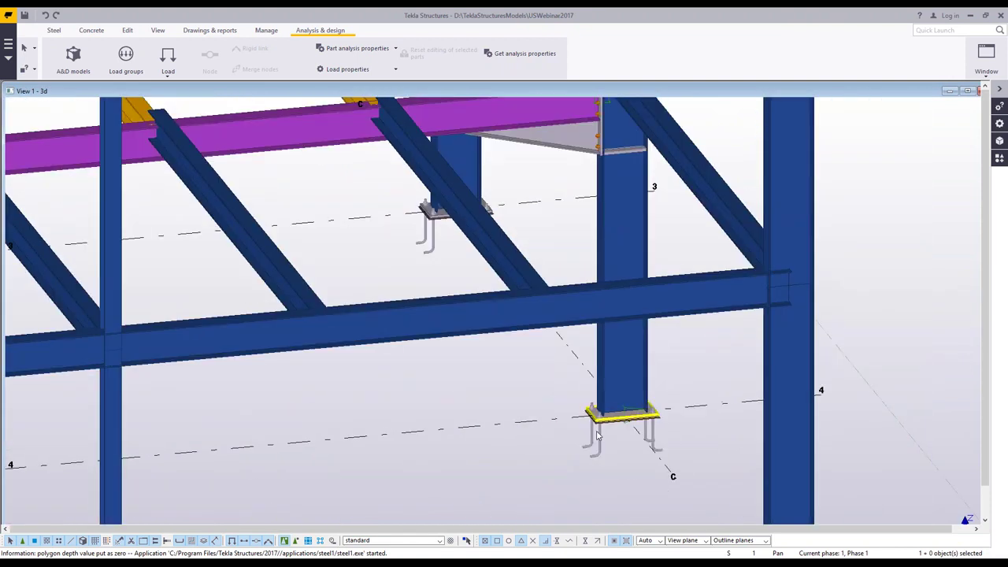
pyautogui.scroll(-3, 561, 426)
# Fit the whole model, set a rotation centre in front of the building, and orbit it.
pyautogui.moveTo(561, 425)
pyautogui.keyDown('ctrl'); pyautogui.mouseDown(button='middle')
pyautogui.moveTo(736, 394)
pyautogui.moveTo(677, 410)
pyautogui.moveTo(639, 384)
pyautogui.mouseUp(button='middle'); pyautogui.keyUp('ctrl')
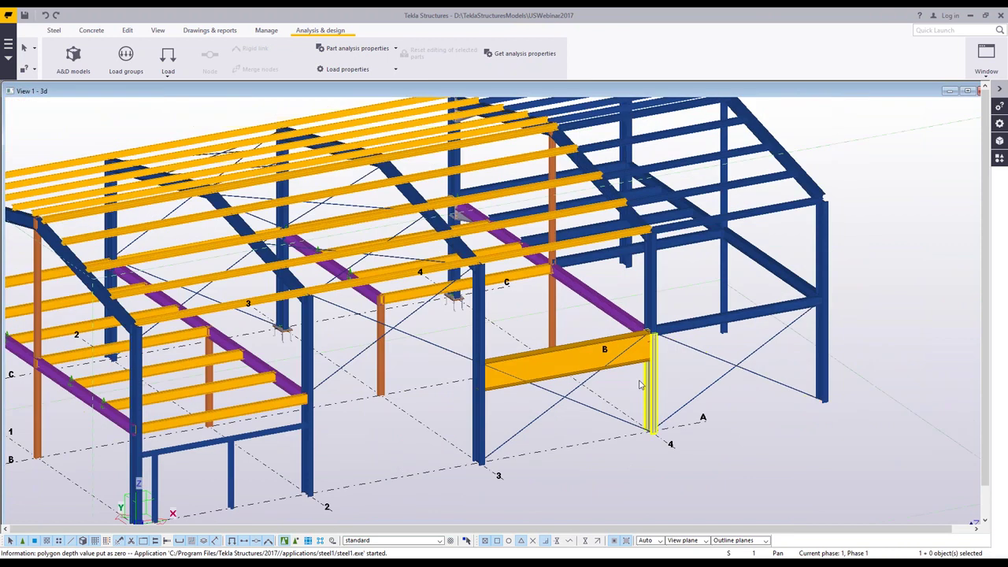
pyautogui.press('Home')
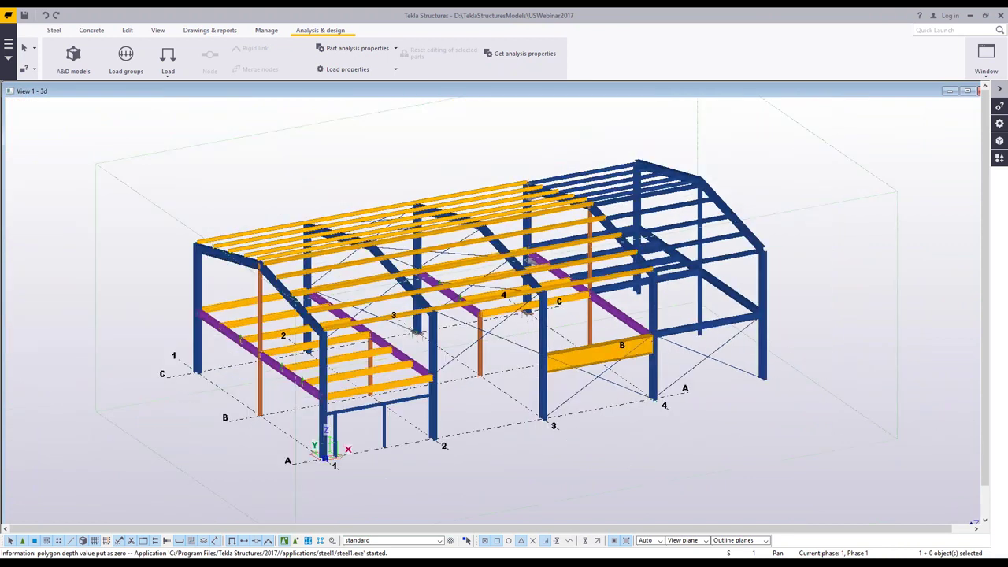
pyautogui.moveTo(457, 417)
pyautogui.keyDown('ctrl'); pyautogui.mouseDown(button='middle')
pyautogui.moveTo(347, 421)
pyautogui.moveTo(367, 409)
pyautogui.mouseUp(button='middle'); pyautogui.keyUp('ctrl')
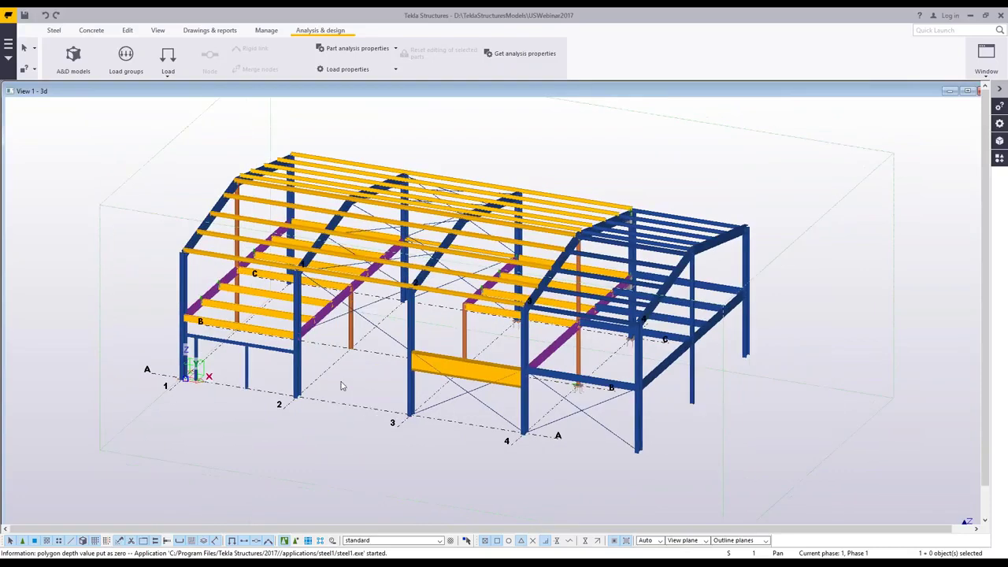
pyautogui.keyDown('ctrl'); pyautogui.middleClick(342, 386); pyautogui.keyUp('ctrl')
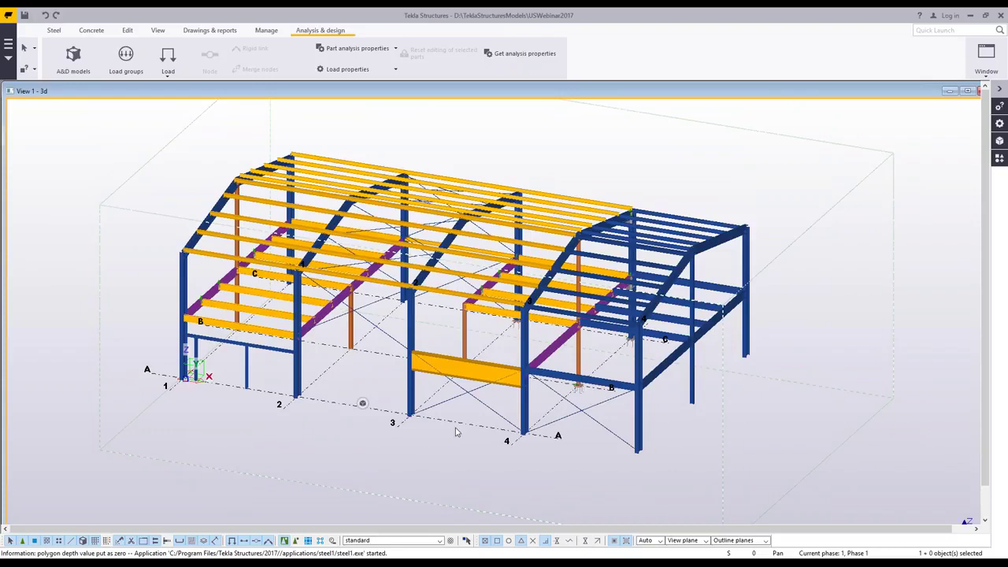
pyautogui.moveTo(455, 432)
pyautogui.keyDown('ctrl'); pyautogui.mouseDown(button='middle')
pyautogui.moveTo(429, 426)
pyautogui.moveTo(465, 430)
pyautogui.moveTo(393, 418)
pyautogui.moveTo(497, 404)
pyautogui.moveTo(465, 398)
pyautogui.mouseUp(button='middle'); pyautogui.keyUp('ctrl')
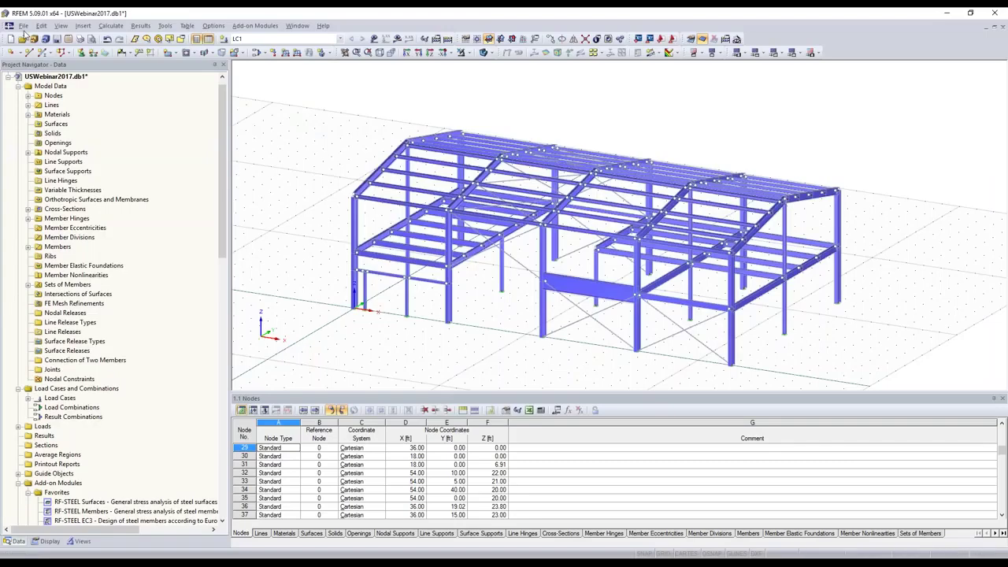
# Tick Enable CAD/BIM model in the model's General Data options and show the CAD/BIM navigator.
pyautogui.rightClick(44, 77)
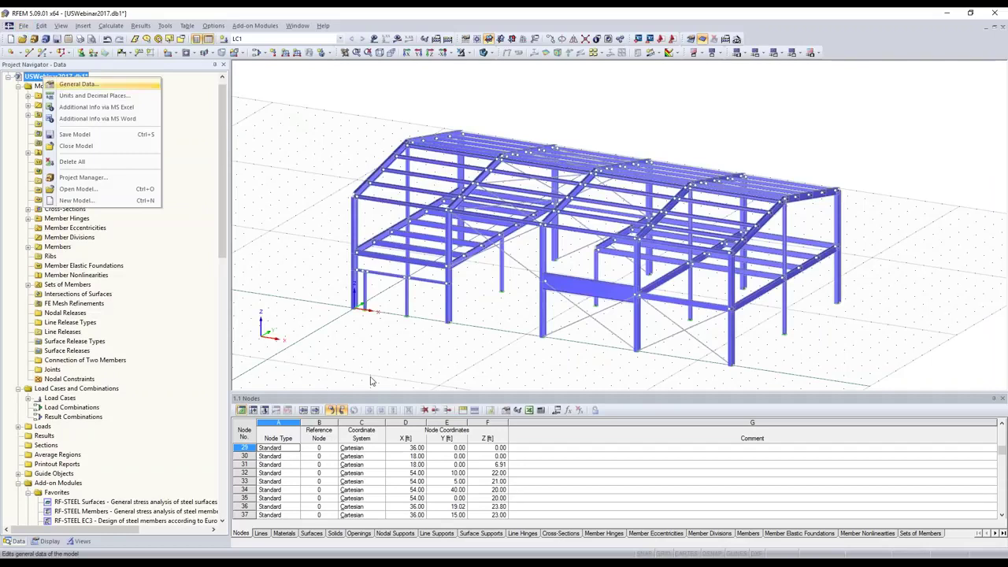
pyautogui.press('Return')
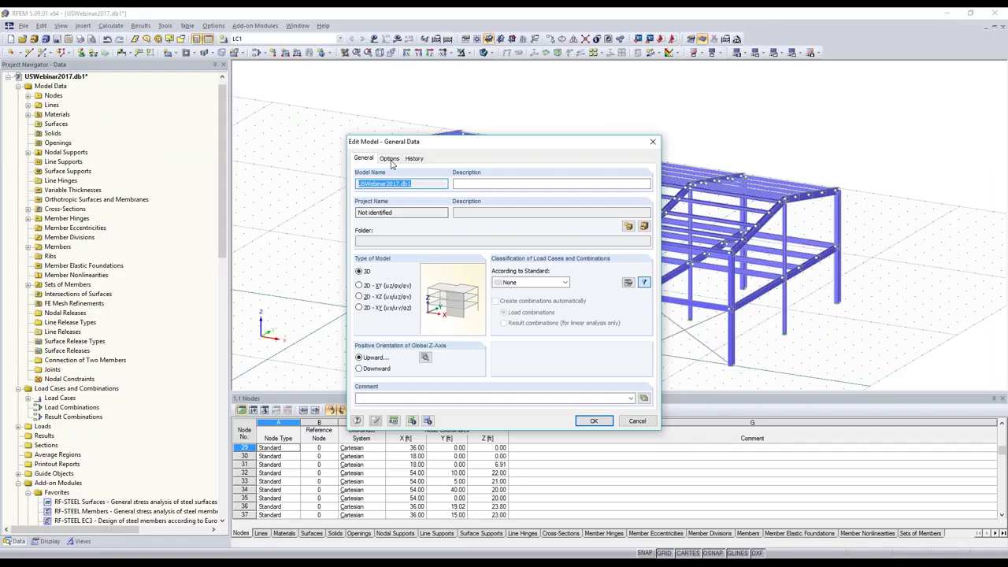
pyautogui.click(389, 159)
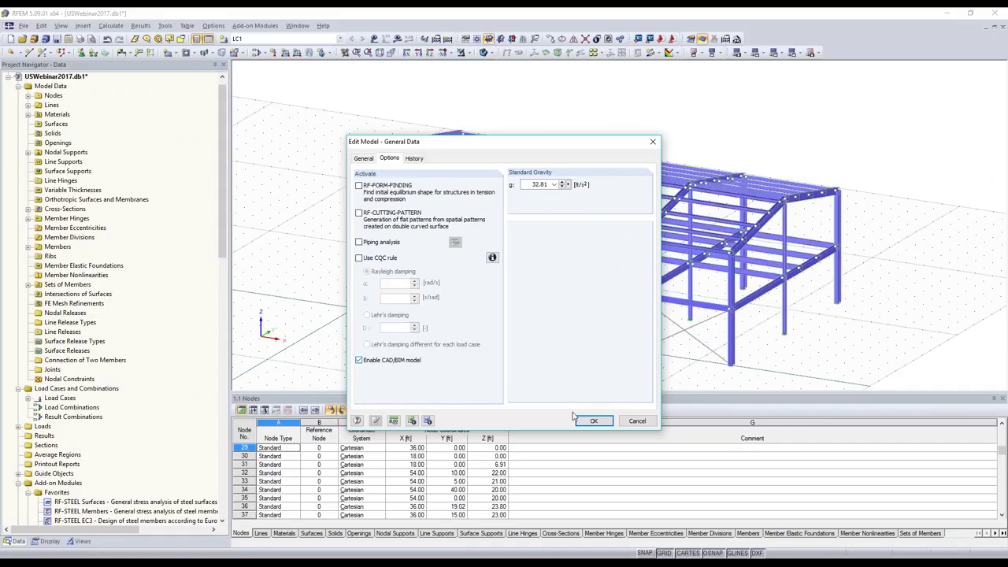
pyautogui.press('Return')
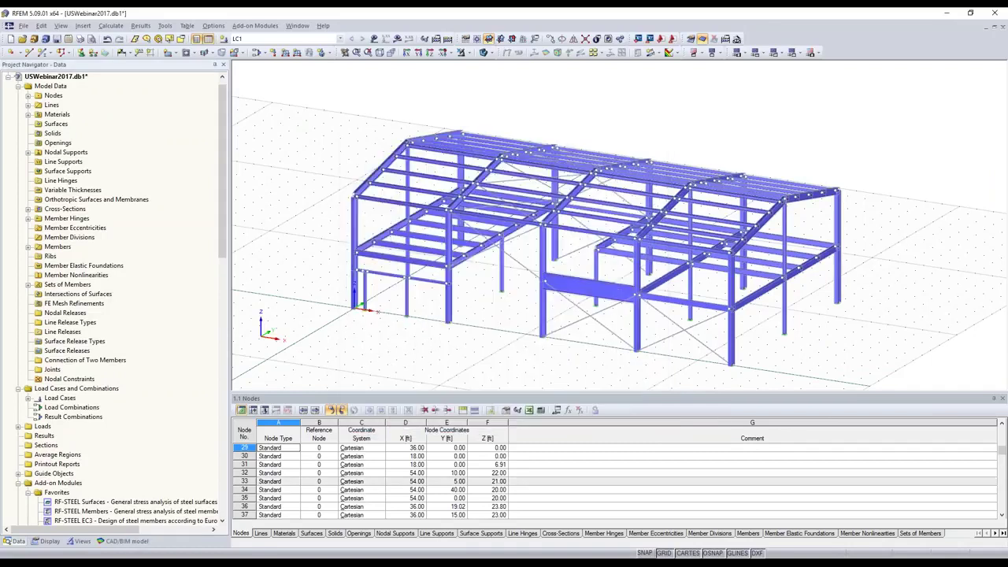
pyautogui.click(122, 541)
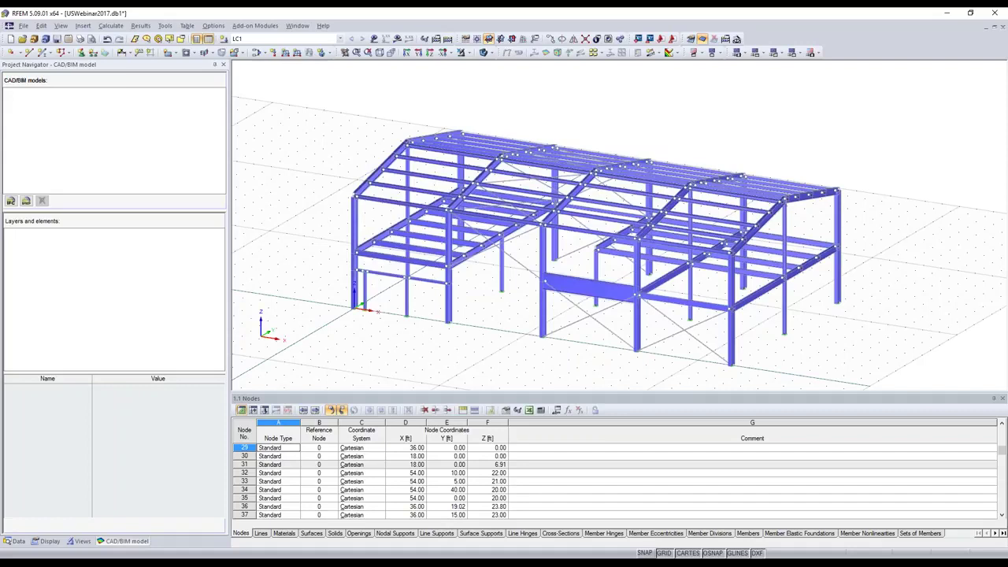
# Import out.ifc from D:\TeklaStructuresModels\USWebinar2017\IFC into RFEM as a new IFC model.
pyautogui.click(11, 202)
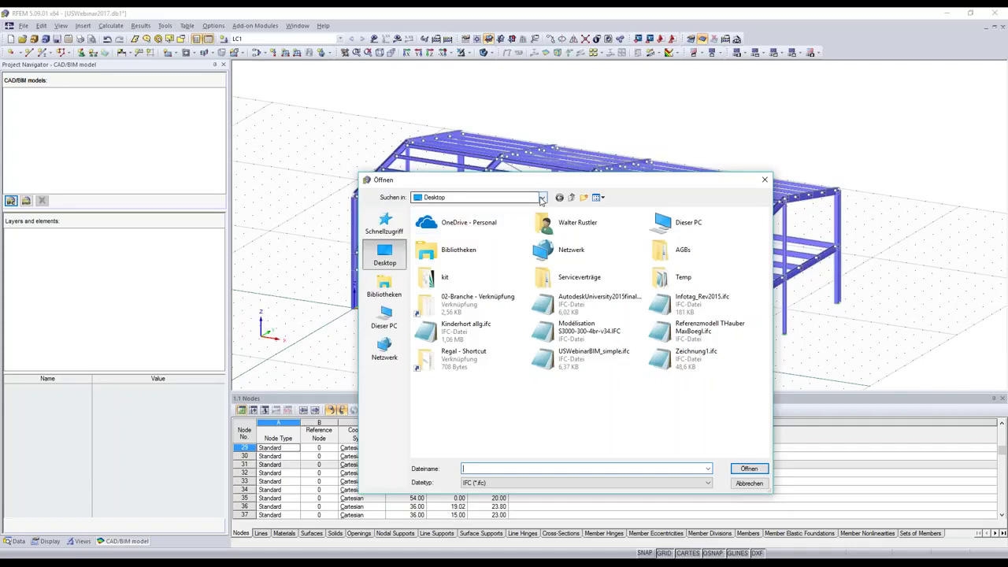
pyautogui.click(542, 197)
pyautogui.click(502, 213)
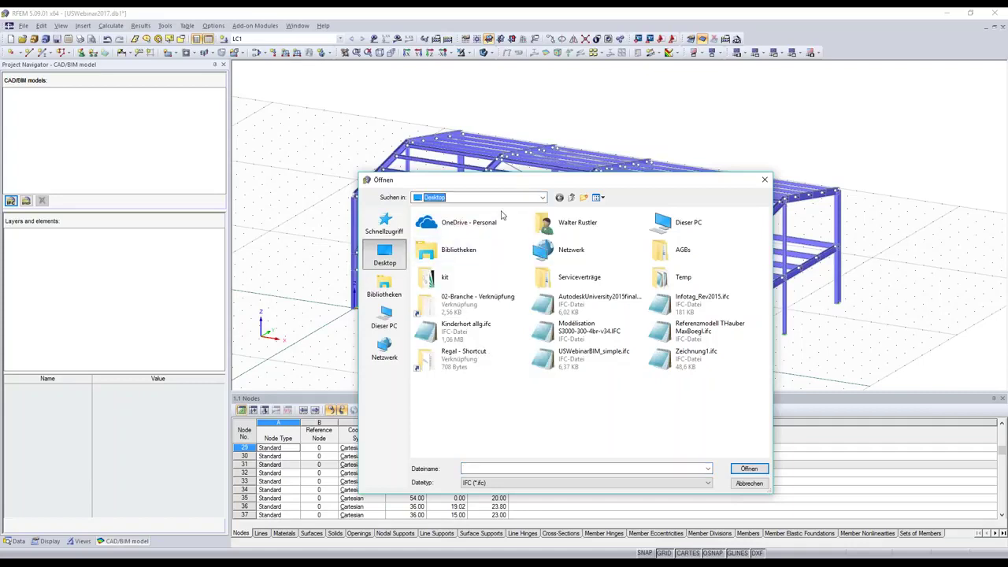
pyautogui.press('Up')
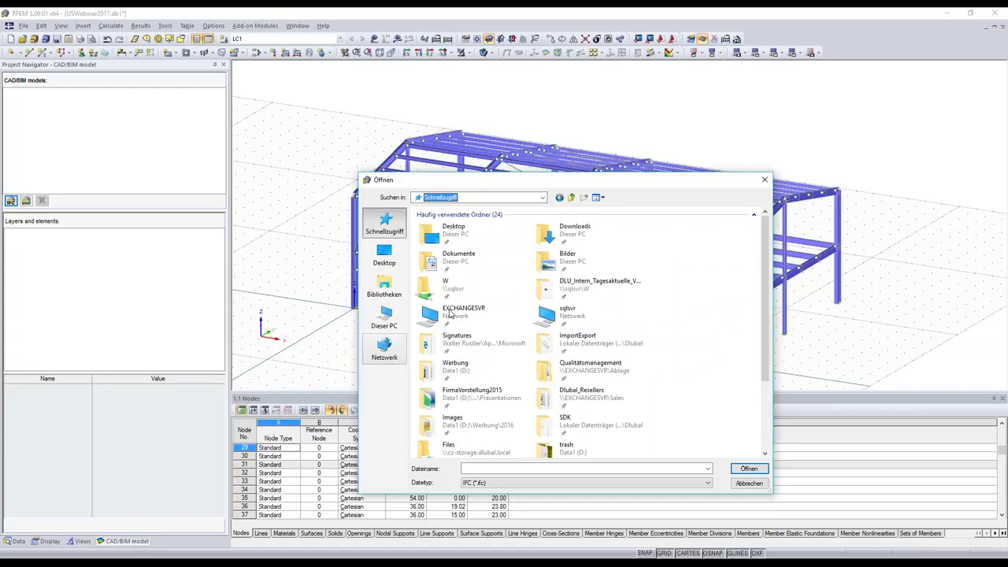
pyautogui.press('Down')
pyautogui.press('Down')
pyautogui.press('Down')
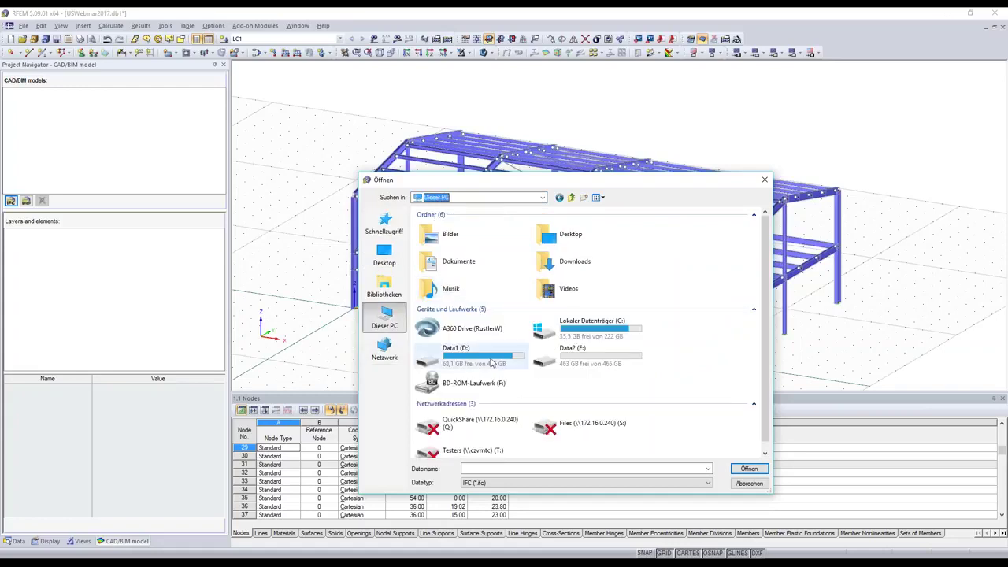
pyautogui.doubleClick(493, 364)
pyautogui.doubleClick(455, 364)
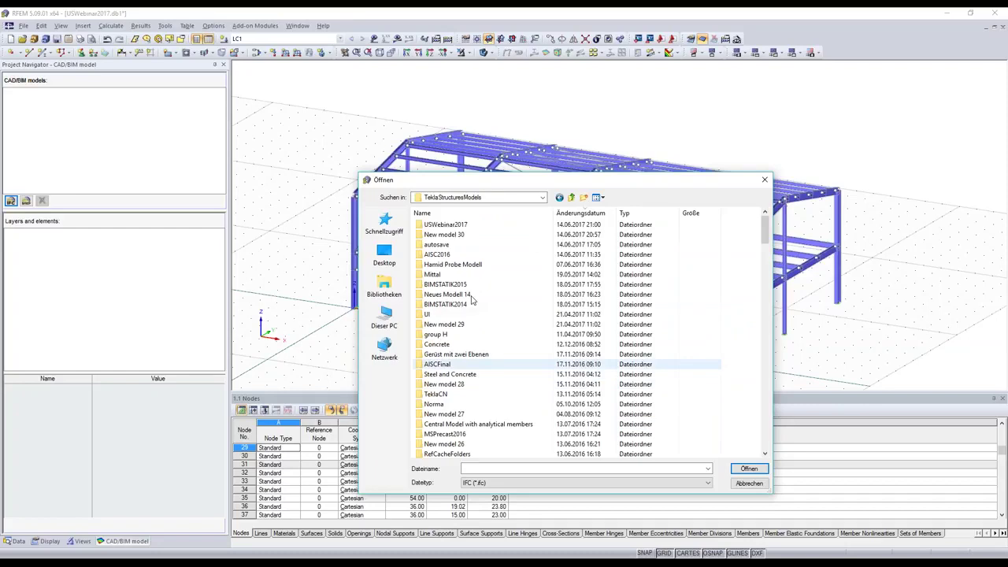
pyautogui.doubleClick(446, 226)
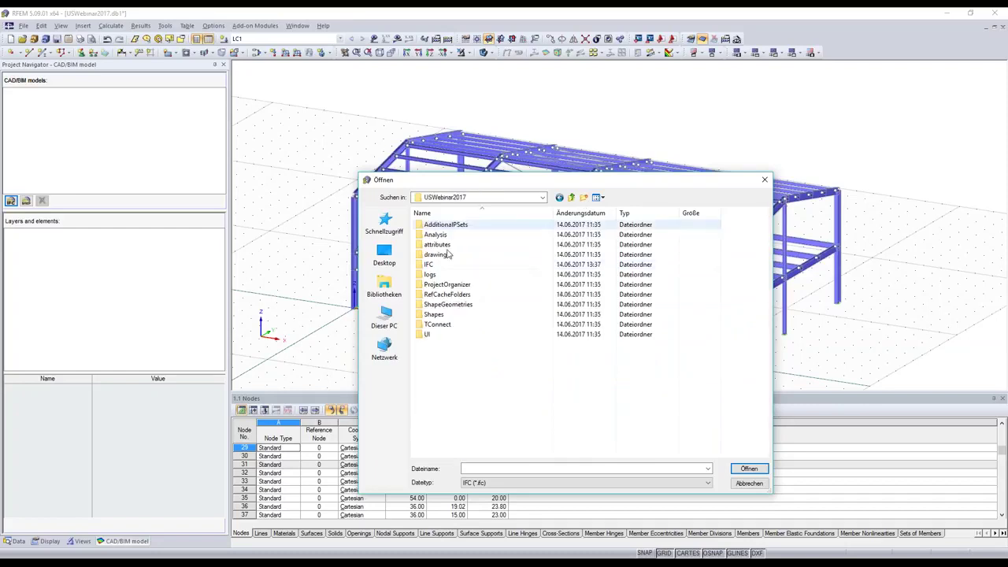
pyautogui.doubleClick(429, 265)
pyautogui.click(433, 225)
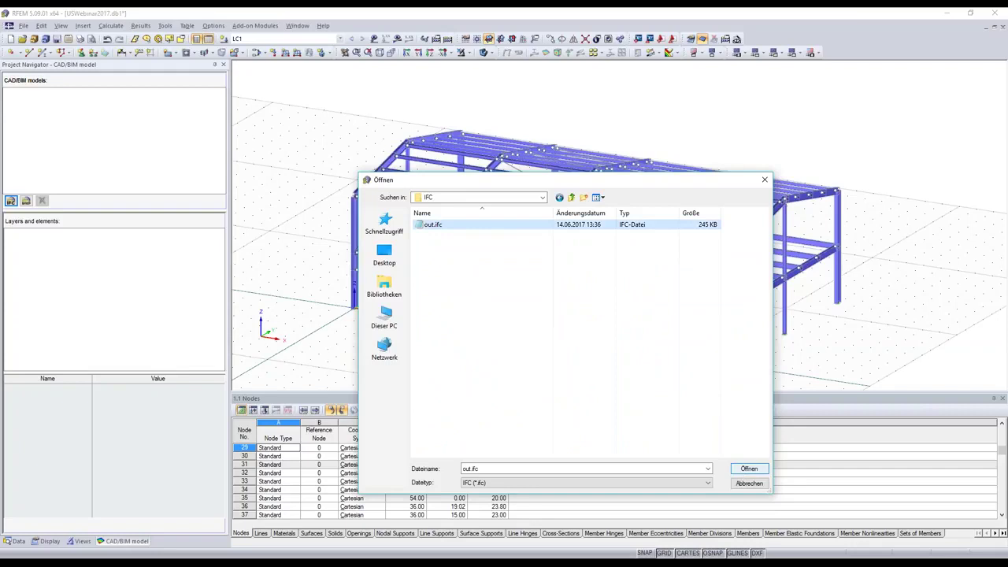
pyautogui.press('Return')
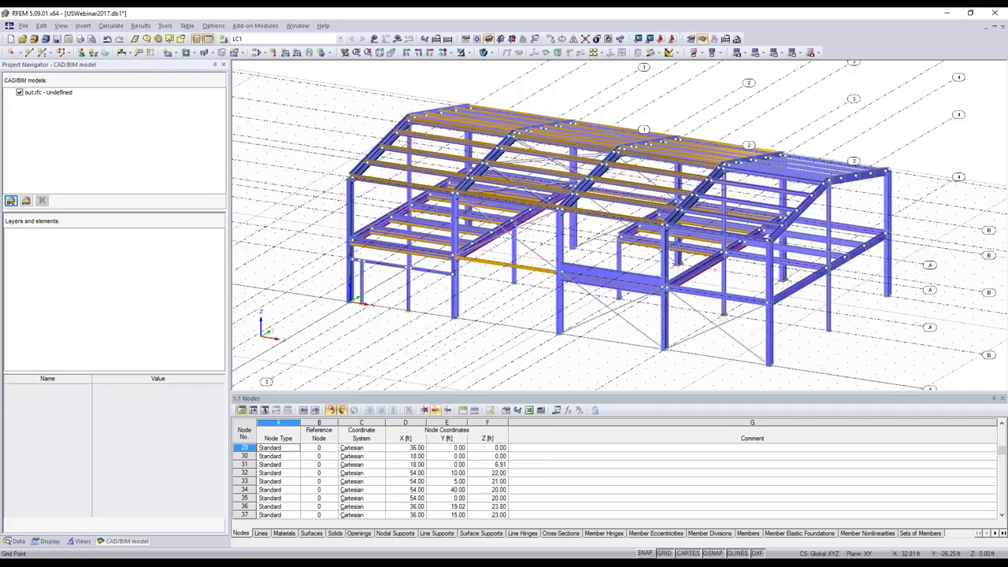
# Hide the grid and expand Layers > COLUMN > IfcColumn to list the individual W16X36 columns.
pyautogui.click(738, 553)
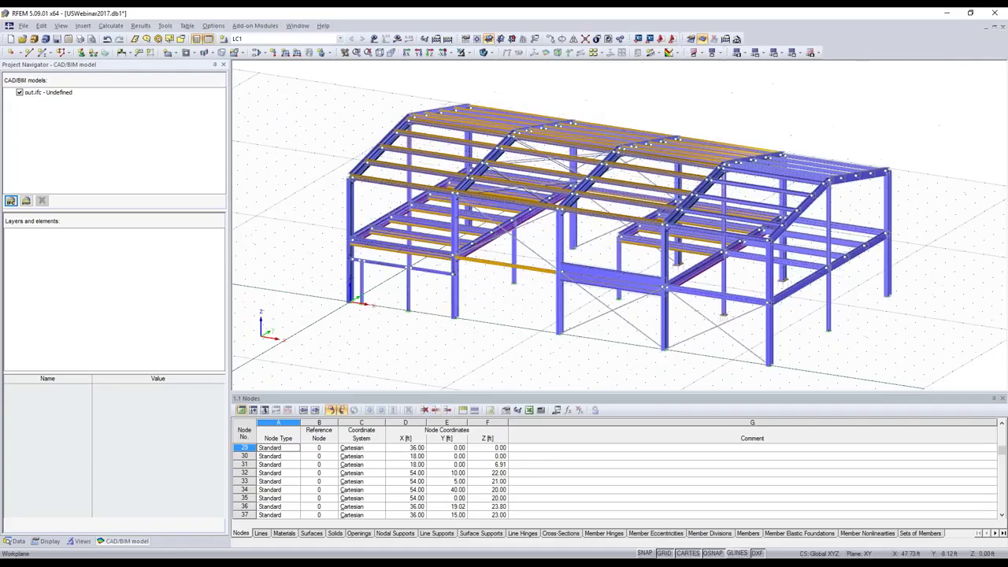
pyautogui.keyDown('ctrl'); pyautogui.moveTo(523, 276); pyautogui.dragTo(522, 299, button='middle'); pyautogui.keyUp('ctrl')
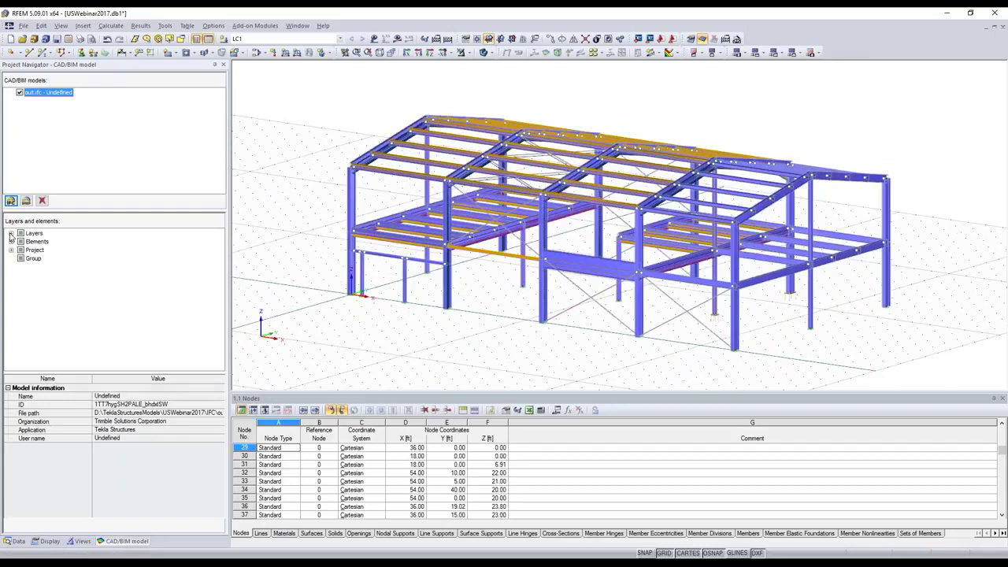
pyautogui.click(11, 234)
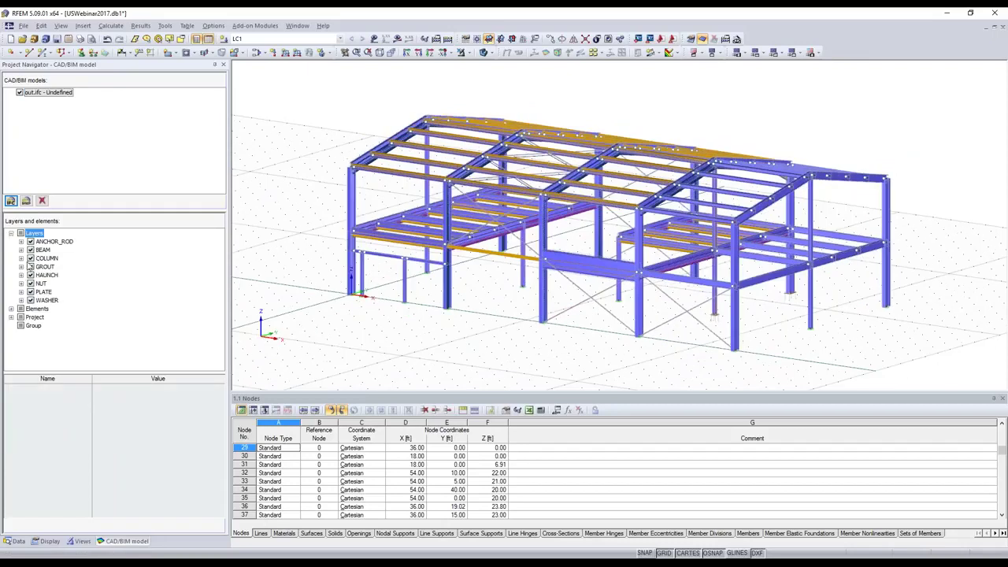
pyautogui.click(21, 259)
pyautogui.click(58, 267)
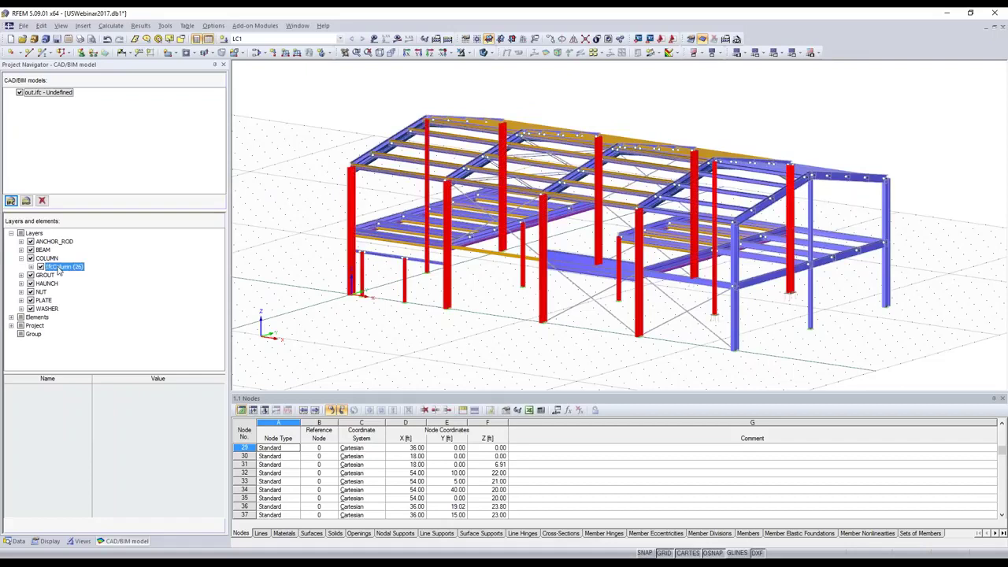
pyautogui.doubleClick(60, 268)
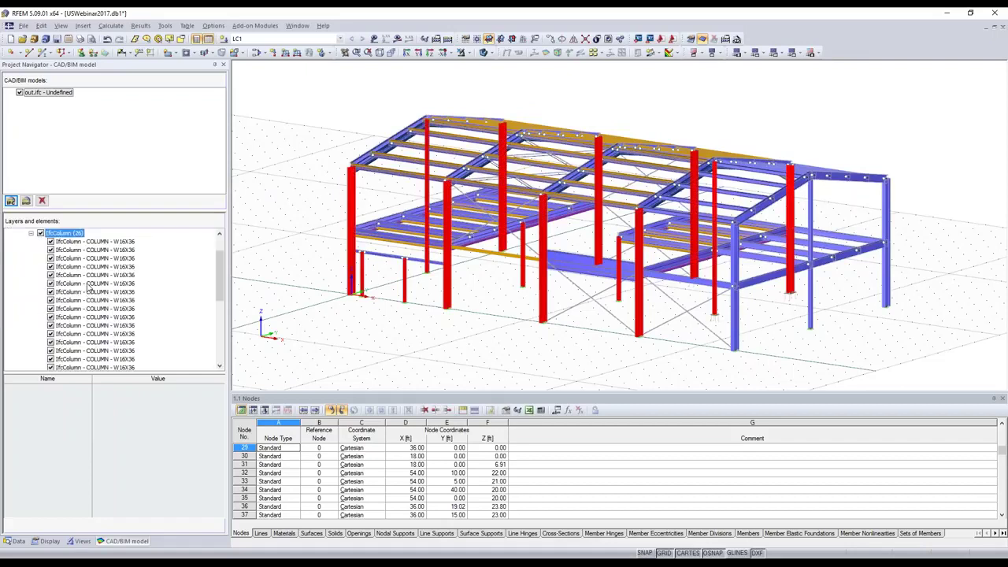
pyautogui.click(89, 284)
pyautogui.scroll(-3, 143, 448)
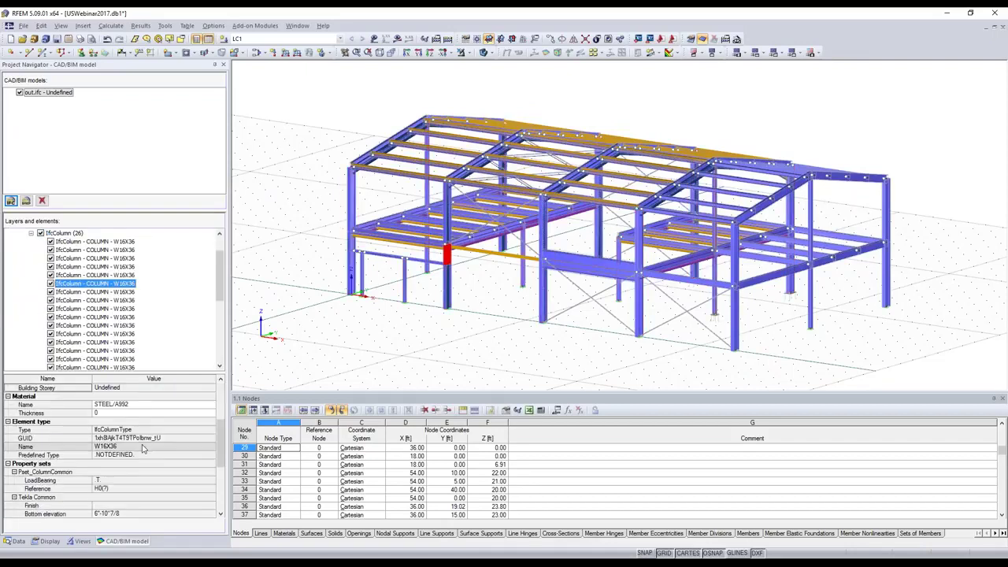
pyautogui.scroll(3, 143, 448)
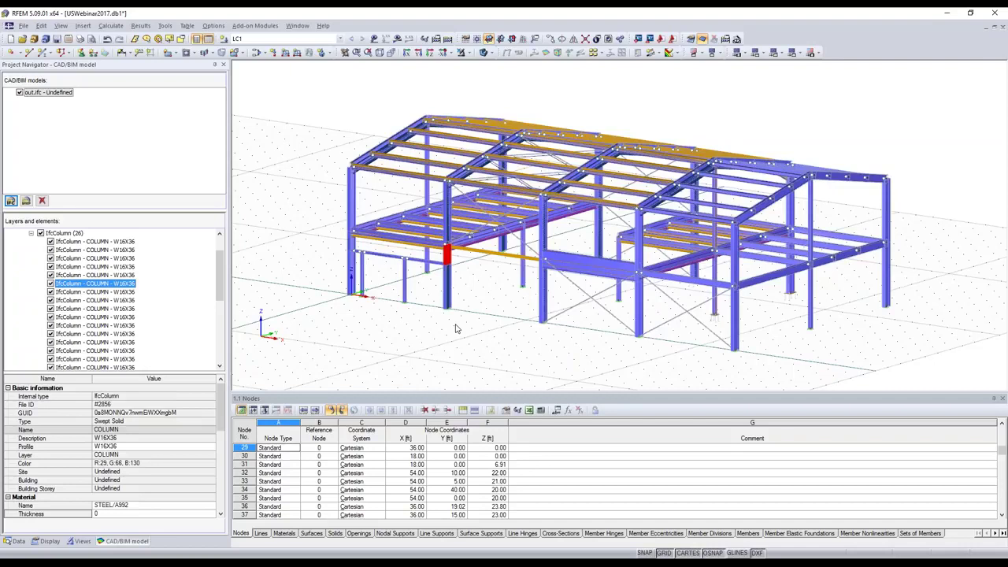
# Select the W6X15 beam in the 3D view, check its conversion options, and zoom in.
pyautogui.click(449, 296)
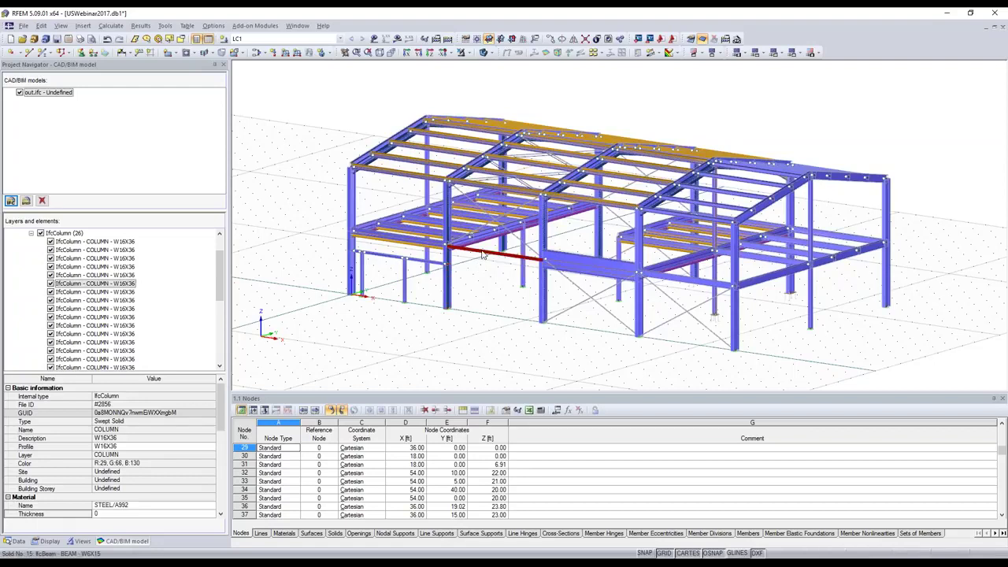
pyautogui.click(483, 254)
pyautogui.rightClick(484, 254)
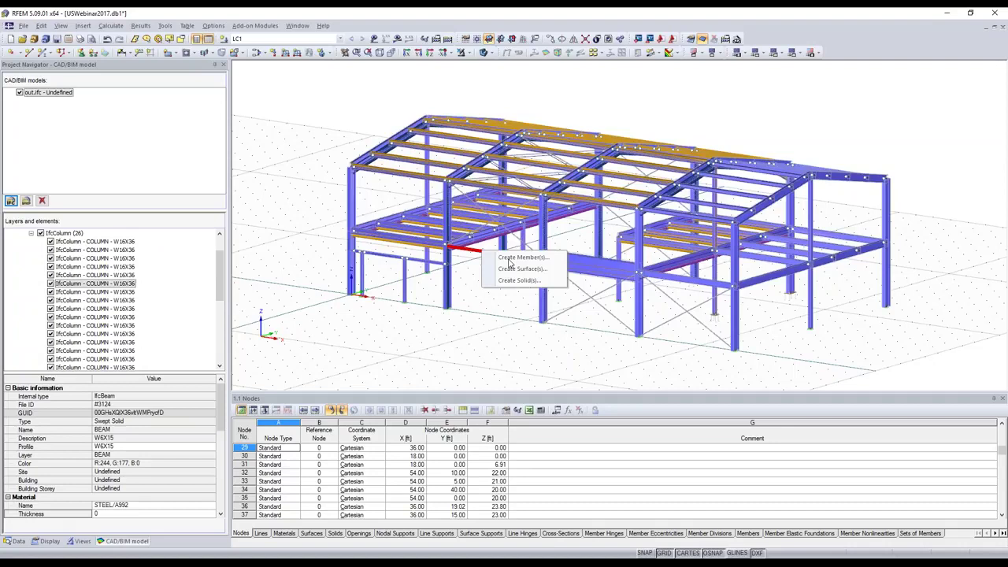
pyautogui.click(510, 258)
pyautogui.scroll(2, 508, 261)
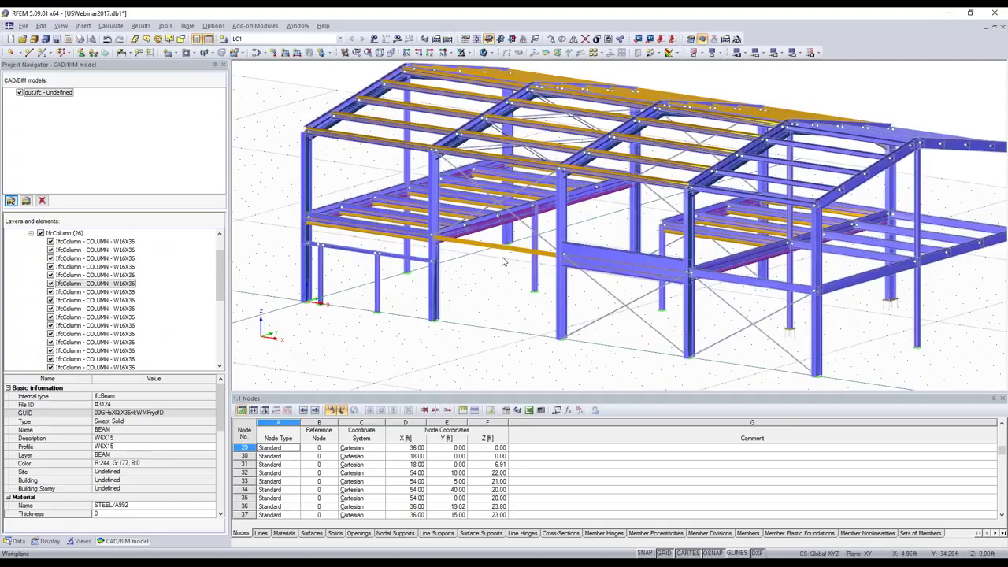
pyautogui.scroll(2, 504, 260)
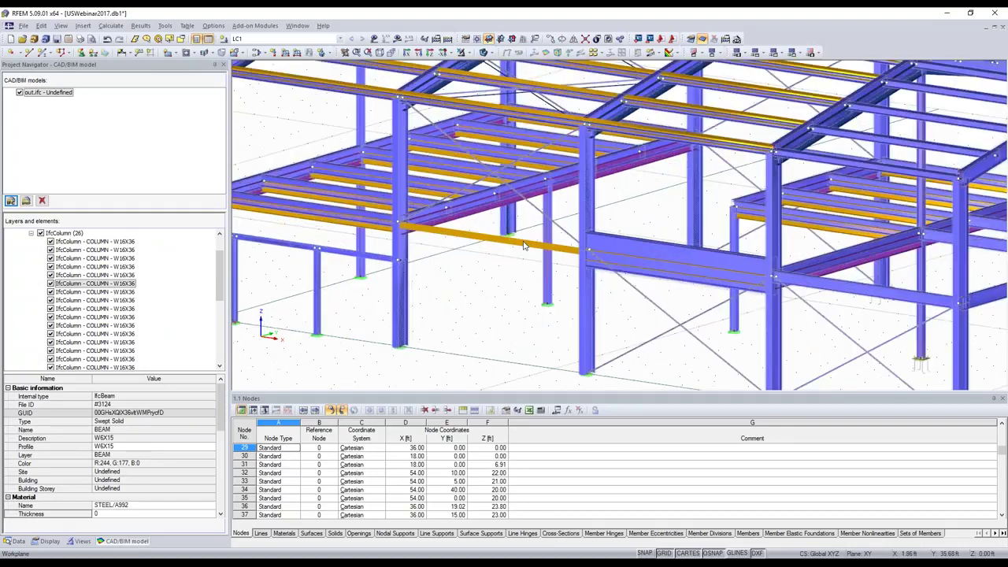
# Create a member from the W6X15 beam solid with its axis at the section centre.
pyautogui.scroll(2, 524, 245)
pyautogui.rightClick(513, 231)
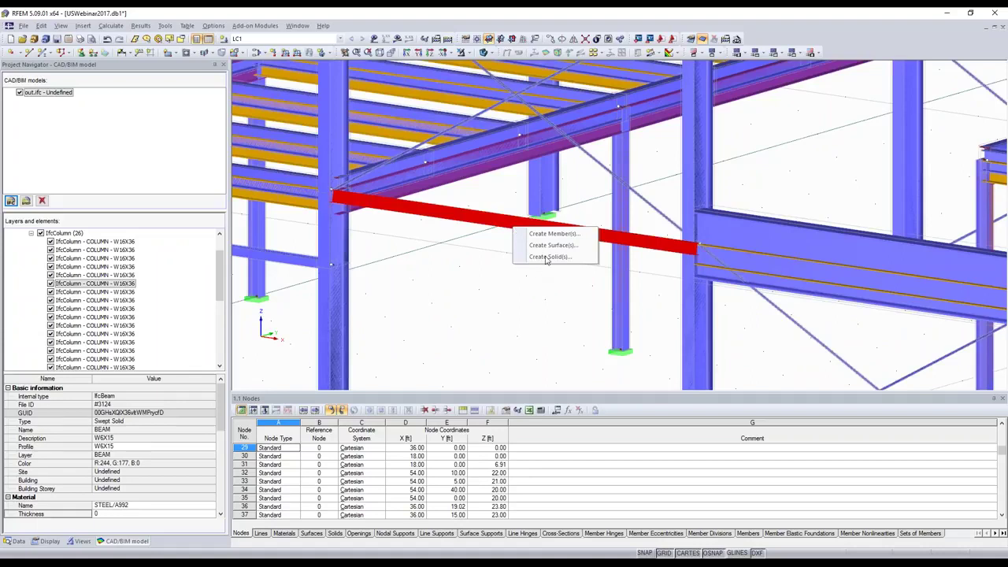
pyautogui.click(549, 238)
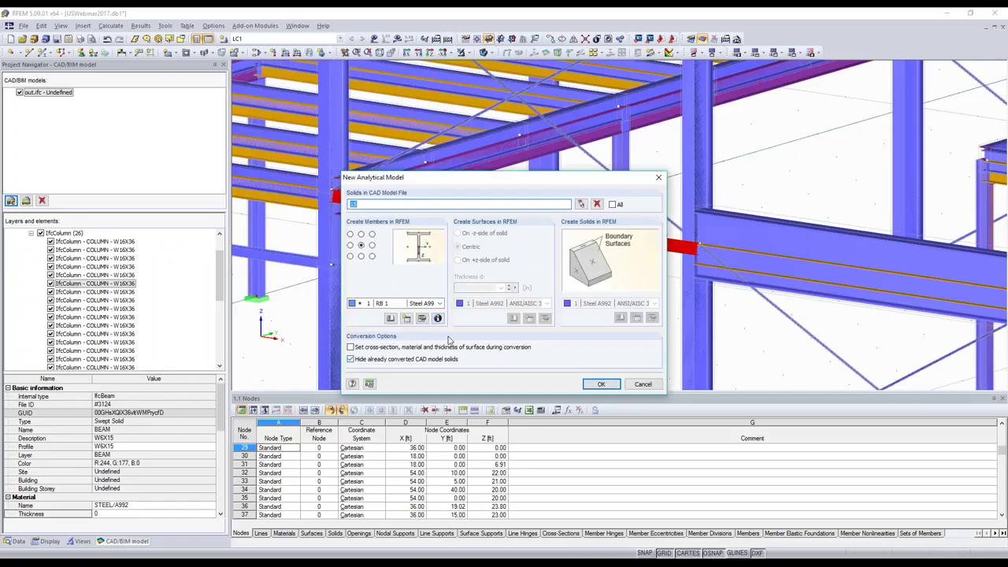
pyautogui.click(360, 245)
pyautogui.click(362, 254)
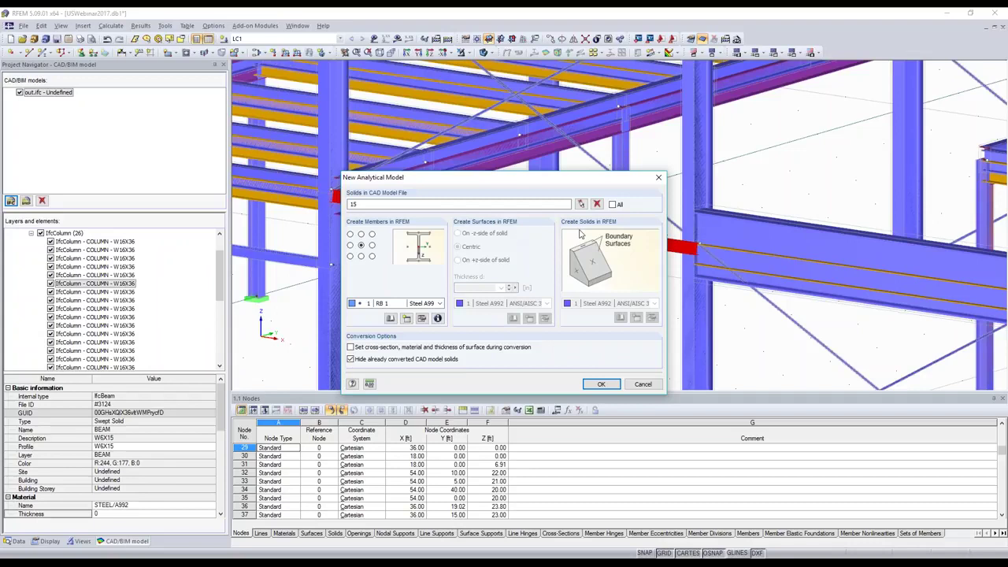
pyautogui.click(600, 384)
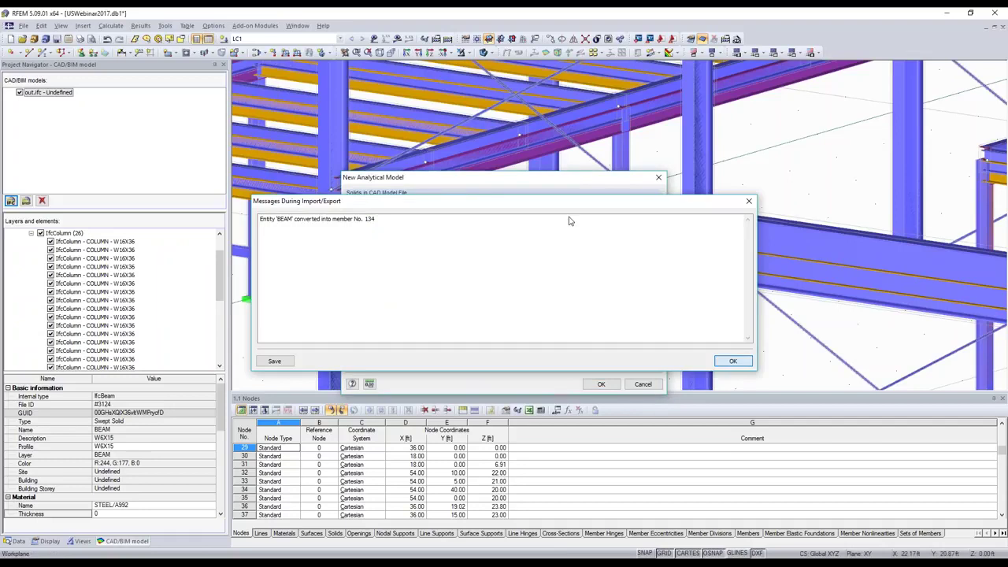
pyautogui.press('Return')
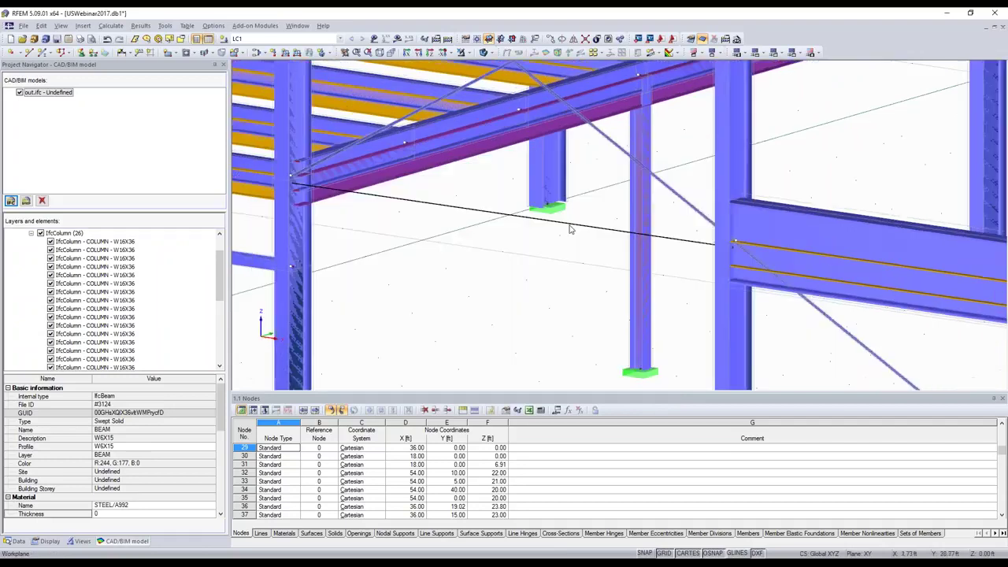
# Locate the hidden W6X15 solid under the BEAM layer and select new member 134.
pyautogui.scroll(-5, 157, 302)
pyautogui.scroll(3, 158, 301)
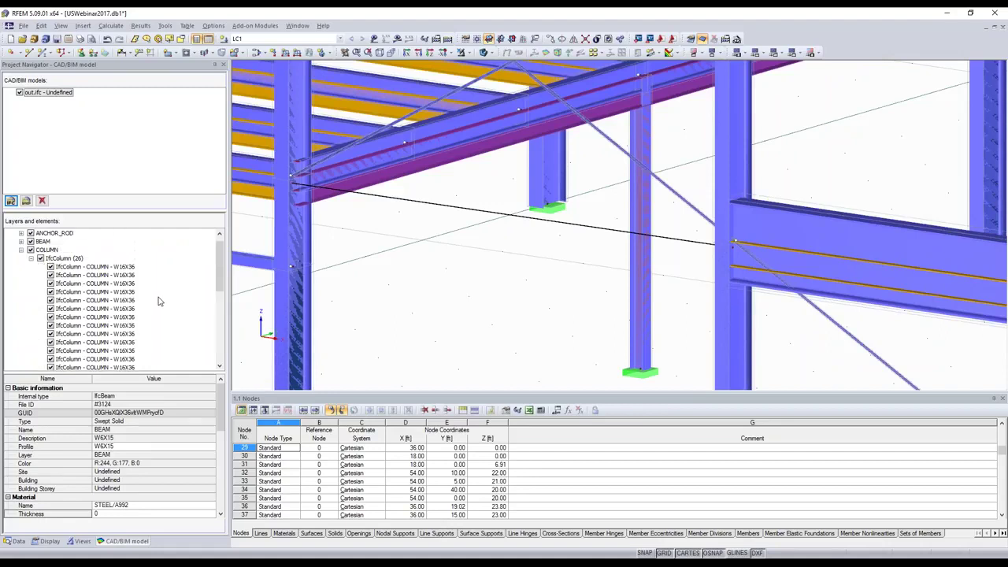
pyautogui.scroll(-5, 55, 316)
pyautogui.scroll(3, 55, 315)
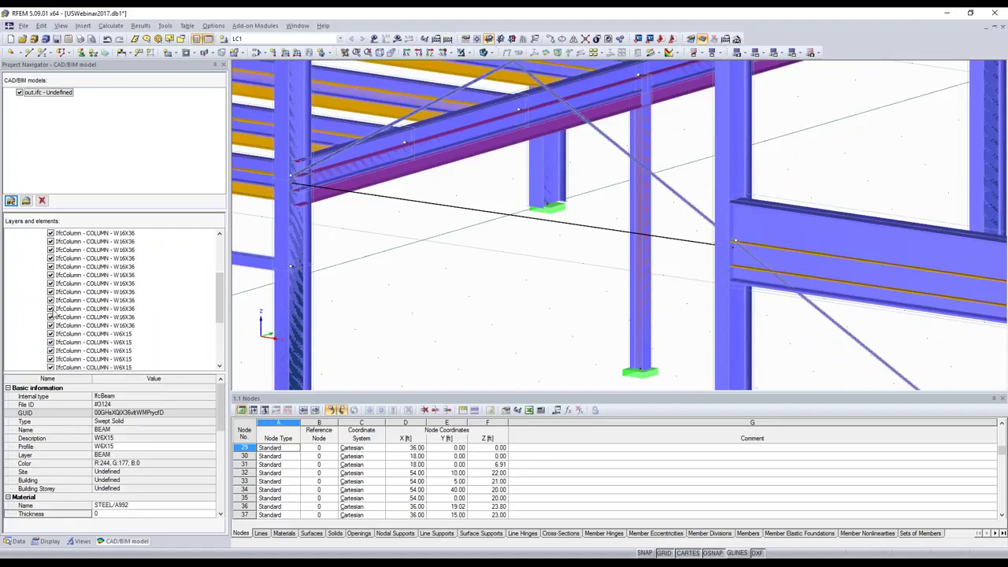
pyautogui.scroll(5, 32, 284)
pyautogui.click(21, 251)
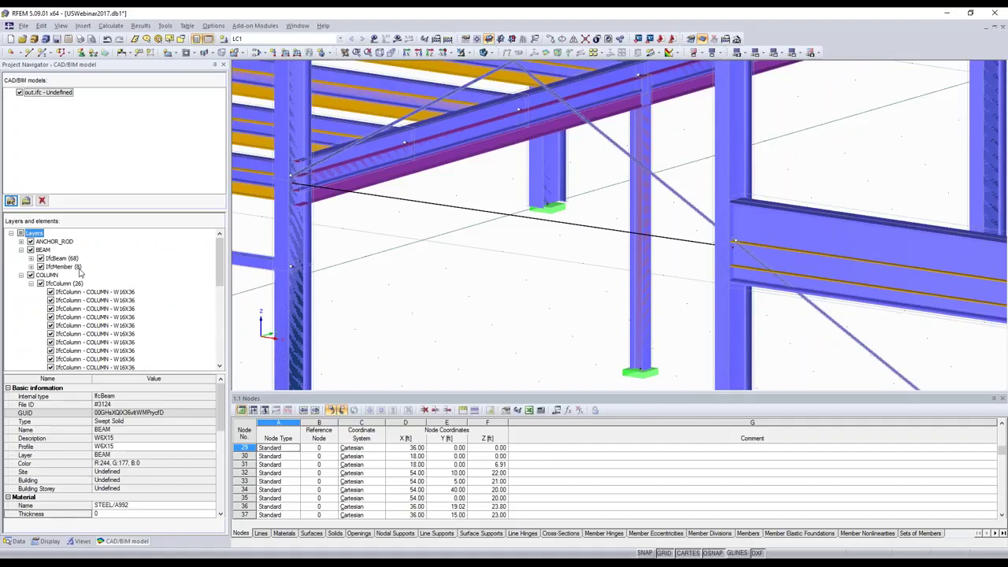
pyautogui.scroll(-5, 75, 276)
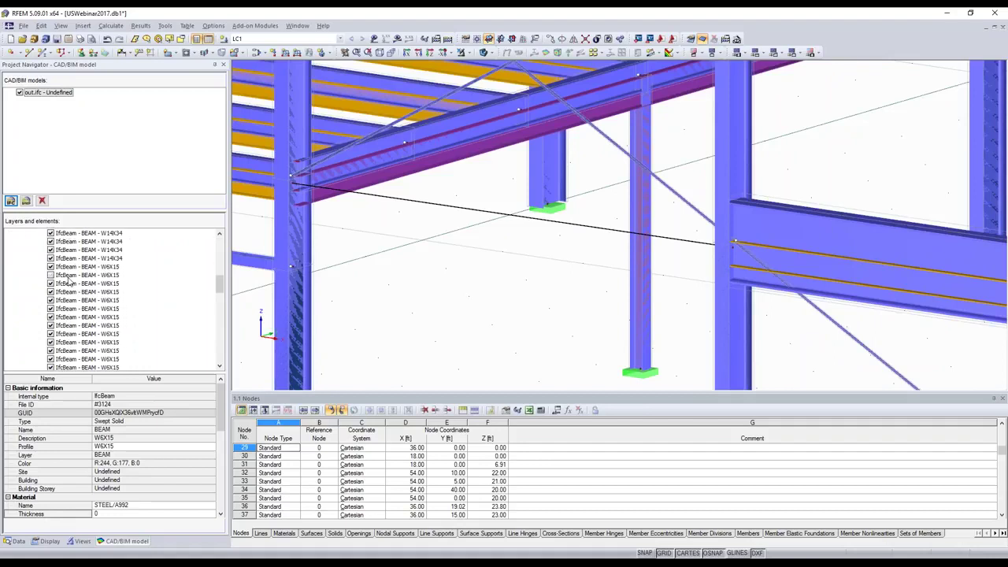
pyautogui.click(70, 276)
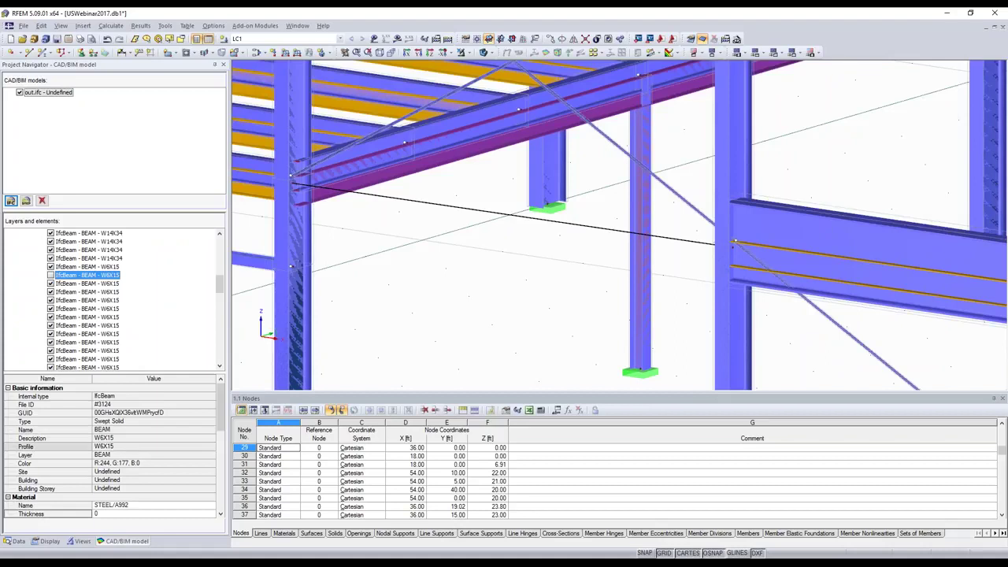
pyautogui.click(498, 213)
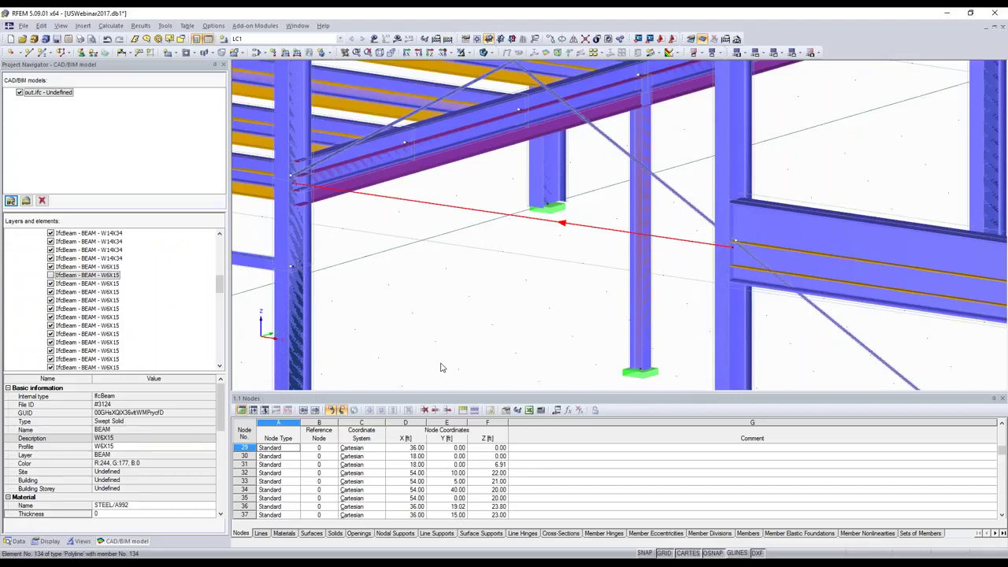
# Assign the AISC 14 rolled W 6x15 section to member 134's cross-section.
pyautogui.doubleClick(498, 214)
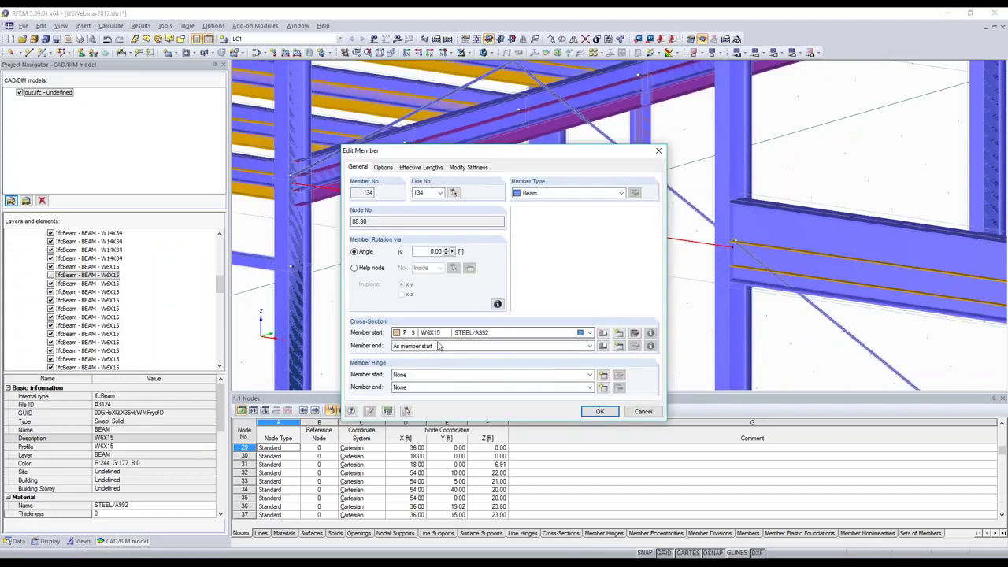
pyautogui.click(636, 335)
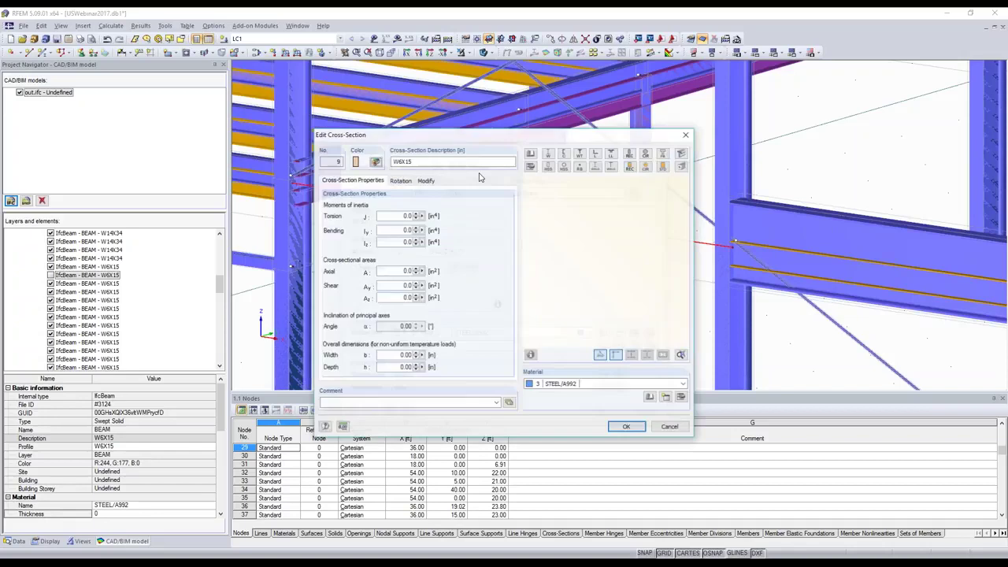
pyautogui.click(550, 157)
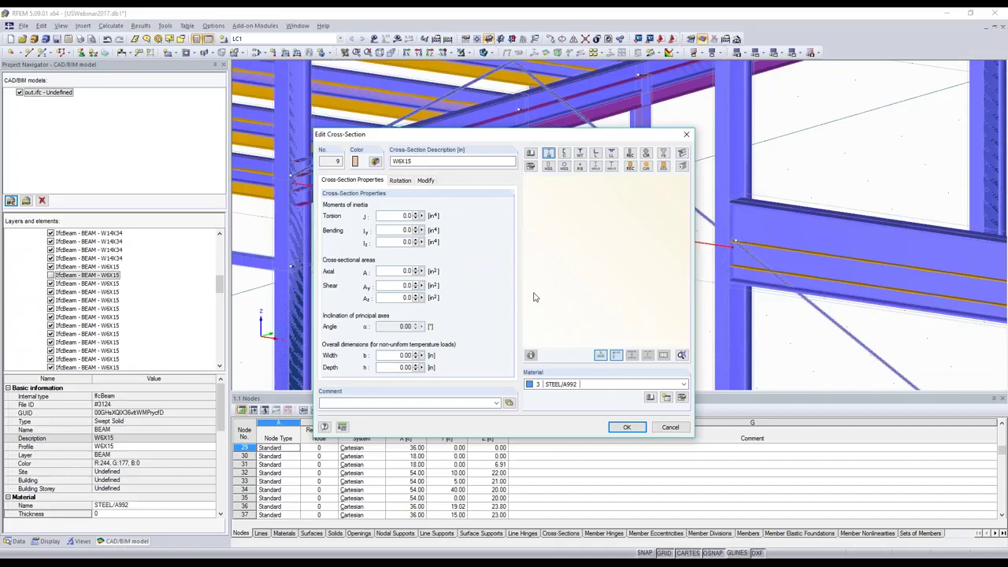
pyautogui.scroll(-20, 536, 309)
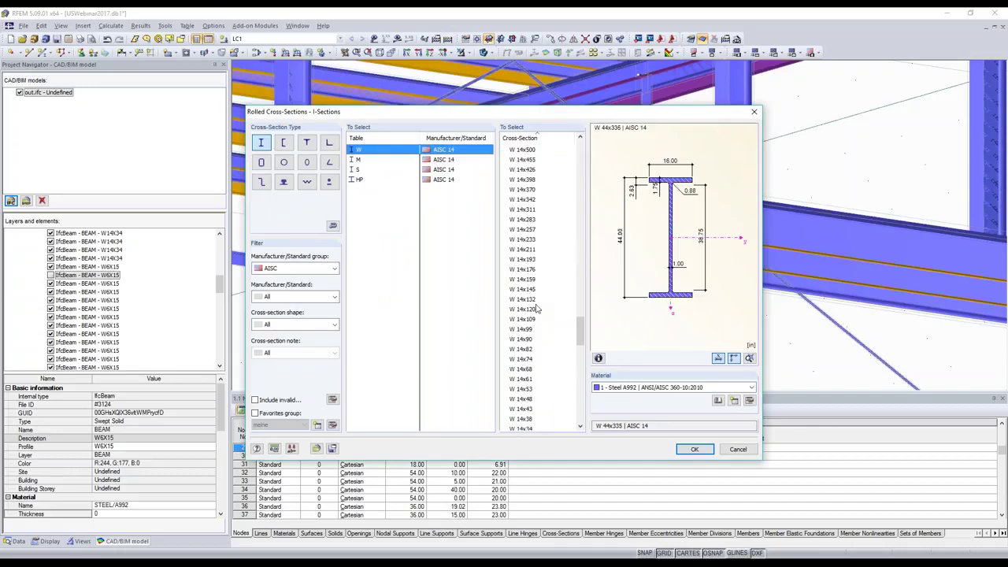
pyautogui.scroll(-13, 536, 308)
pyautogui.scroll(-13, 536, 309)
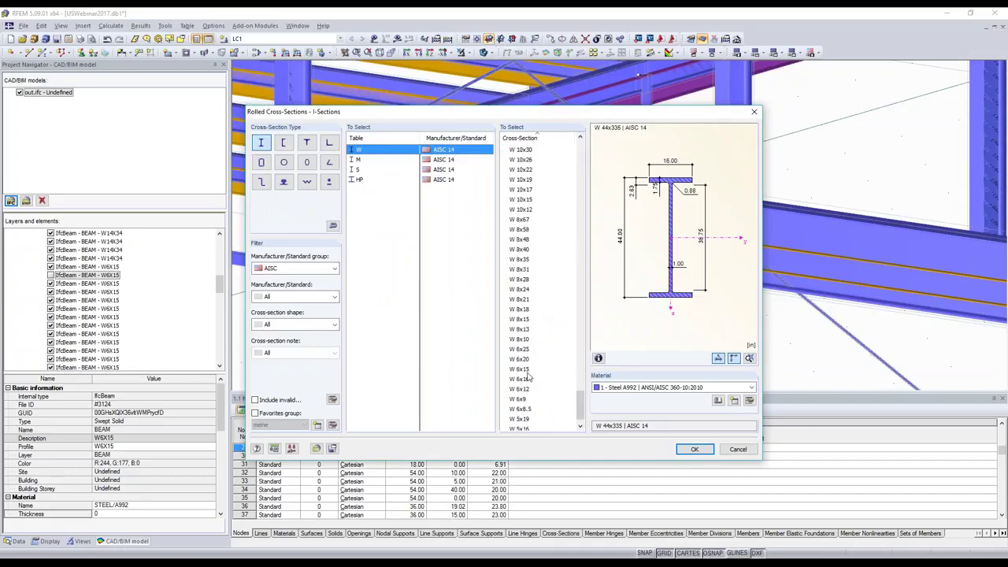
pyautogui.click(528, 374)
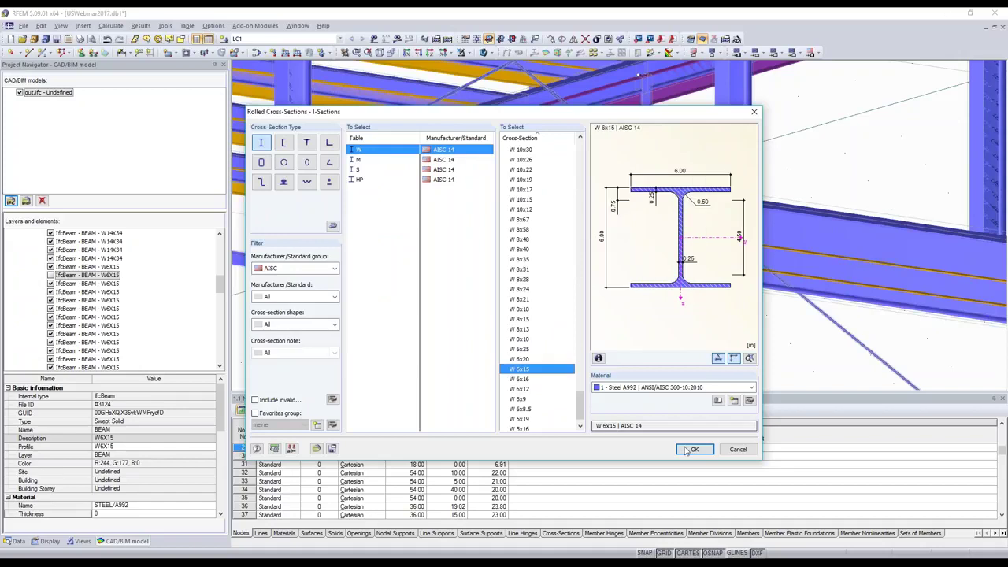
pyautogui.click(690, 451)
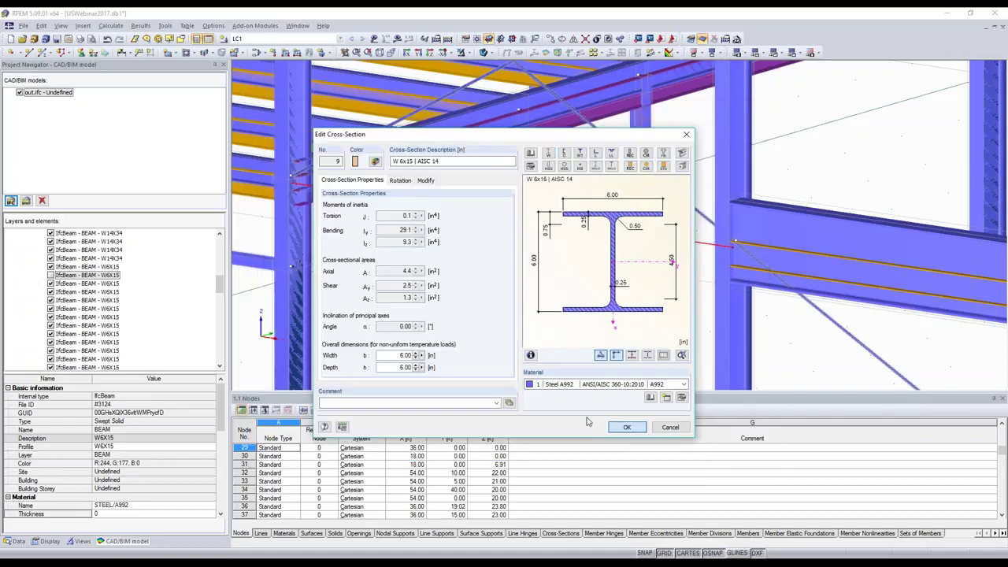
pyautogui.click(627, 427)
pyautogui.click(596, 410)
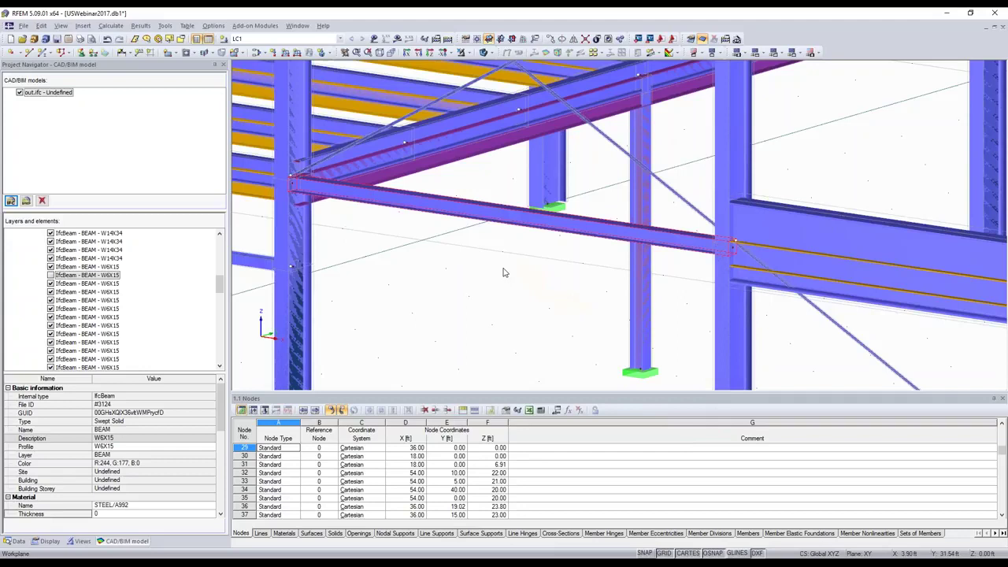
# Orbit and zoom around the red W10X26 beam to inspect it against the overlay.
pyautogui.scroll(-2, 505, 273)
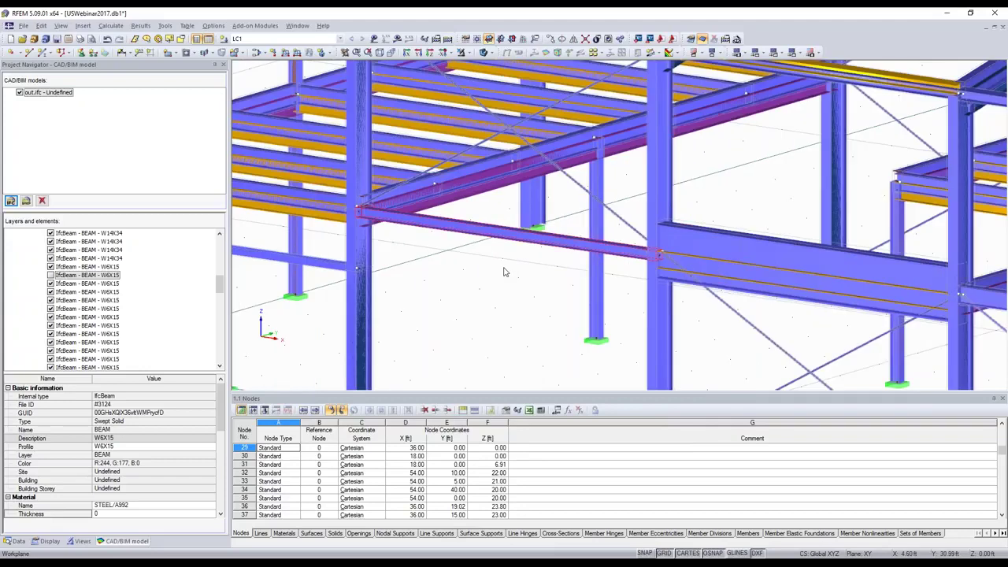
pyautogui.scroll(-1, 505, 273)
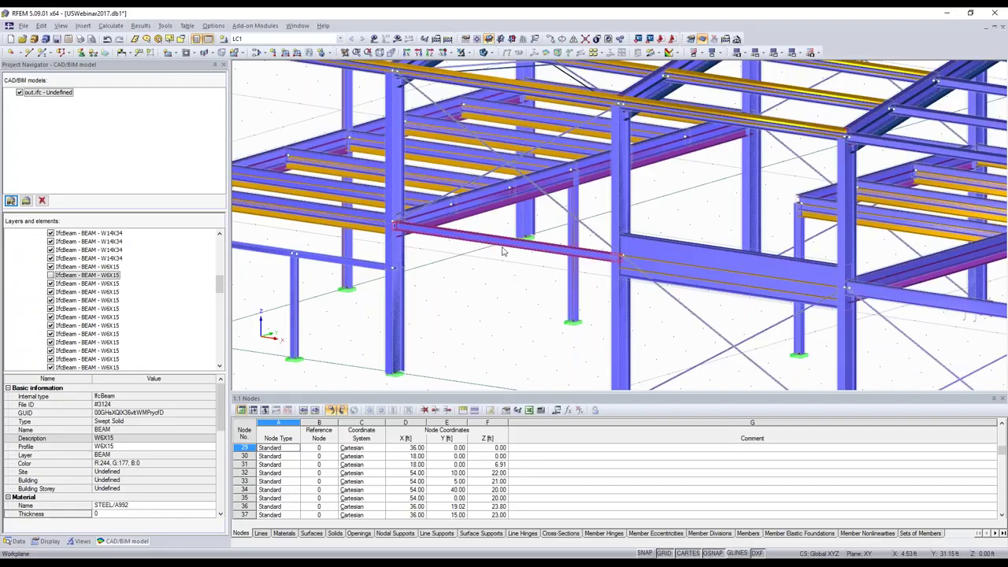
pyautogui.scroll(1, 503, 251)
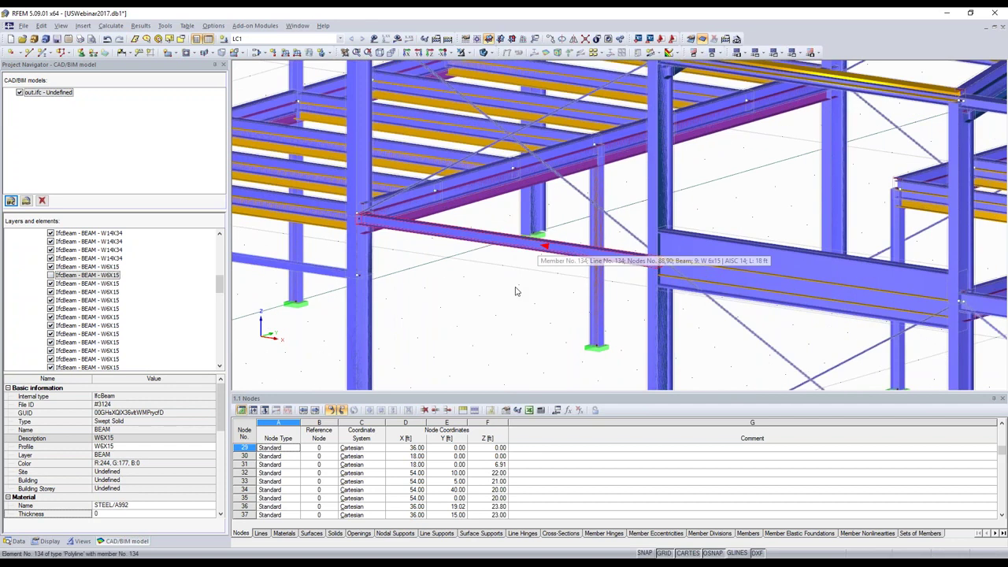
pyautogui.scroll(-2, 515, 292)
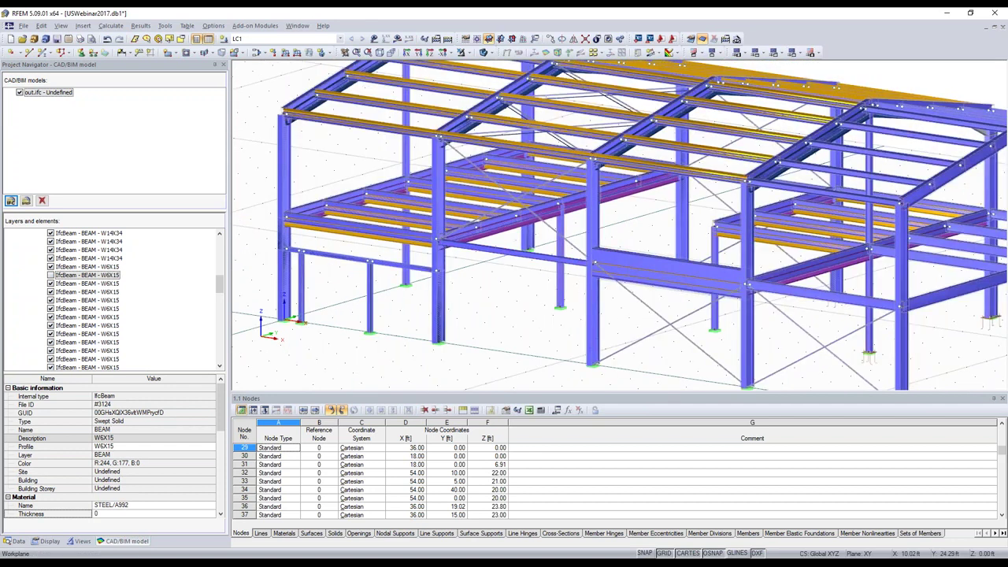
pyautogui.keyDown('ctrl'); pyautogui.moveTo(551, 236); pyautogui.dragTo(520, 229, button='middle'); pyautogui.keyUp('ctrl')
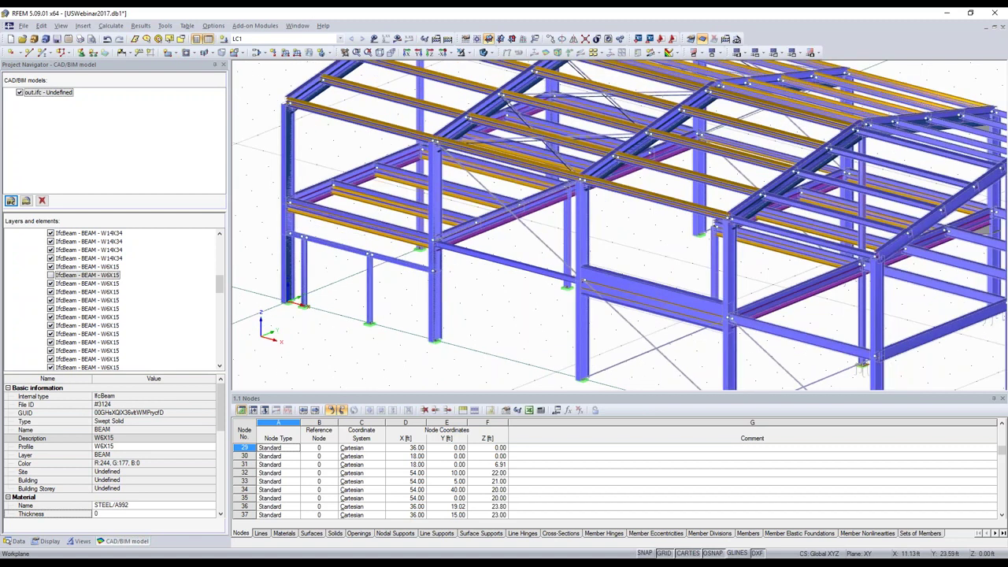
pyautogui.scroll(2, 419, 202)
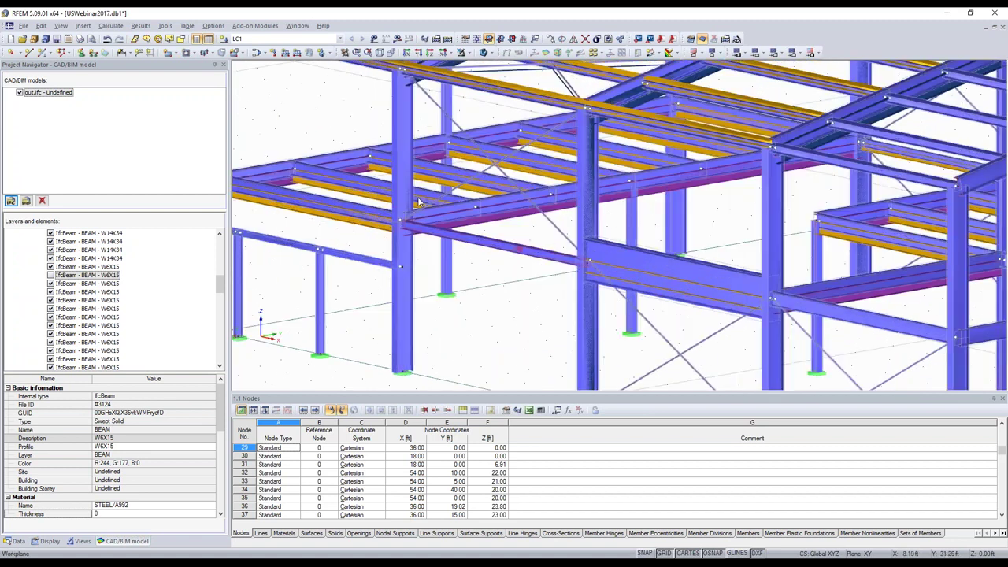
pyautogui.scroll(3, 420, 203)
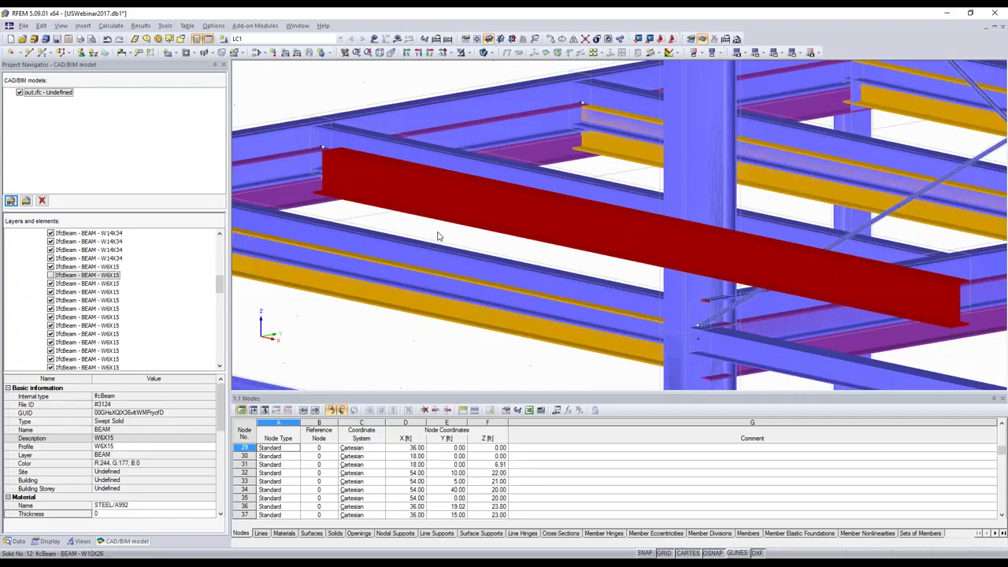
pyautogui.keyDown('ctrl'); pyautogui.moveTo(438, 236); pyautogui.dragTo(436, 167, button='middle'); pyautogui.keyUp('ctrl')
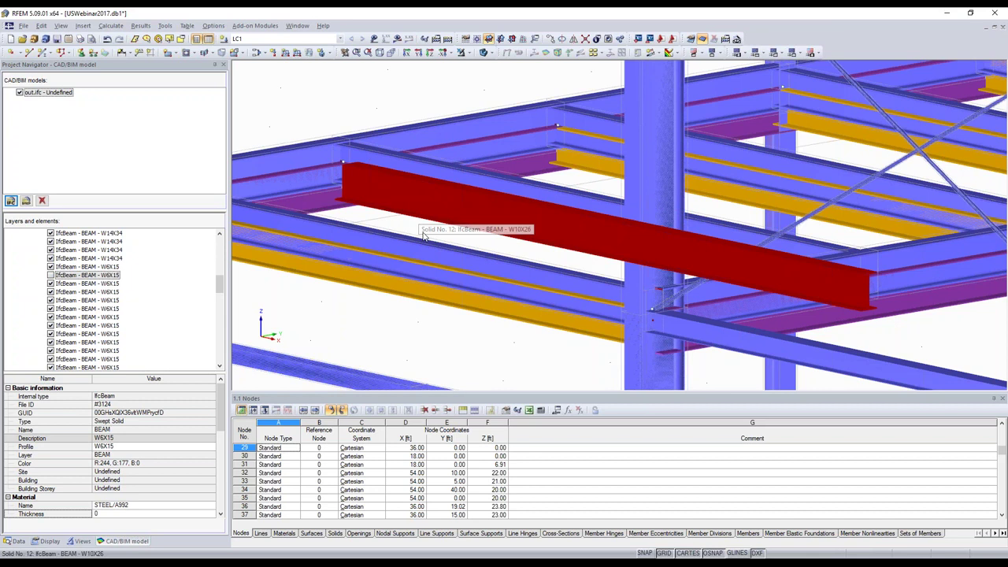
pyautogui.scroll(-2, 423, 235)
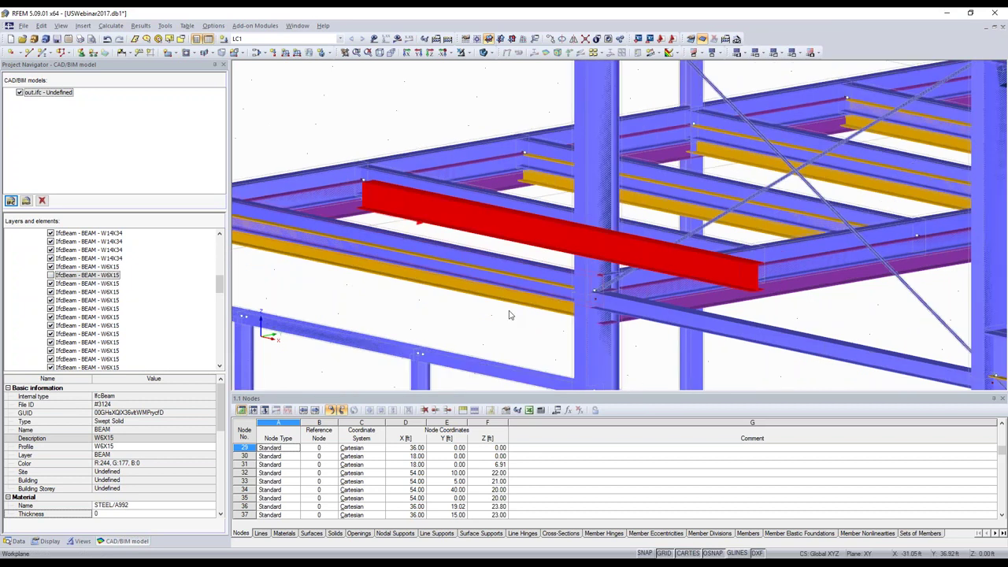
pyautogui.scroll(-3, 509, 315)
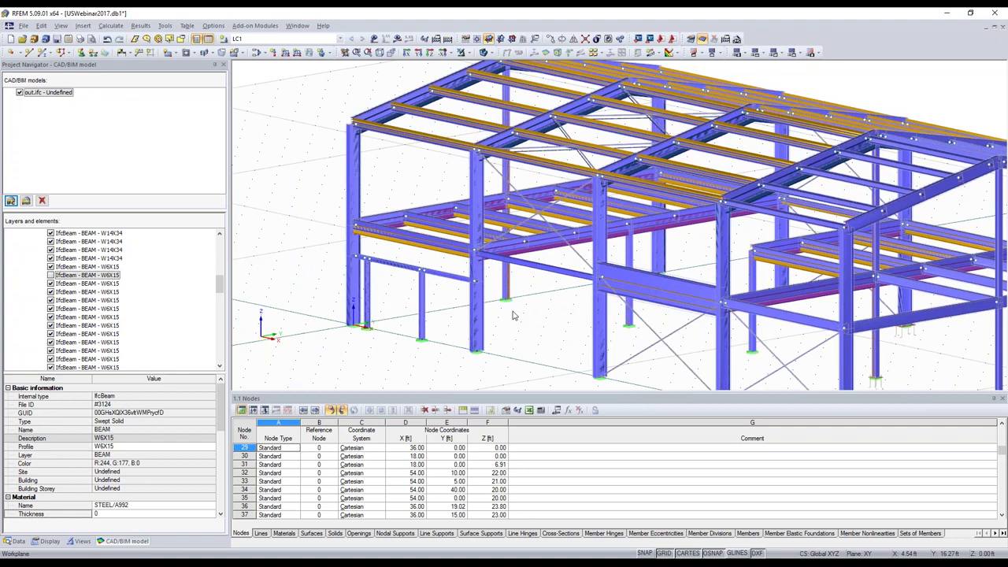
pyautogui.scroll(-2, 513, 316)
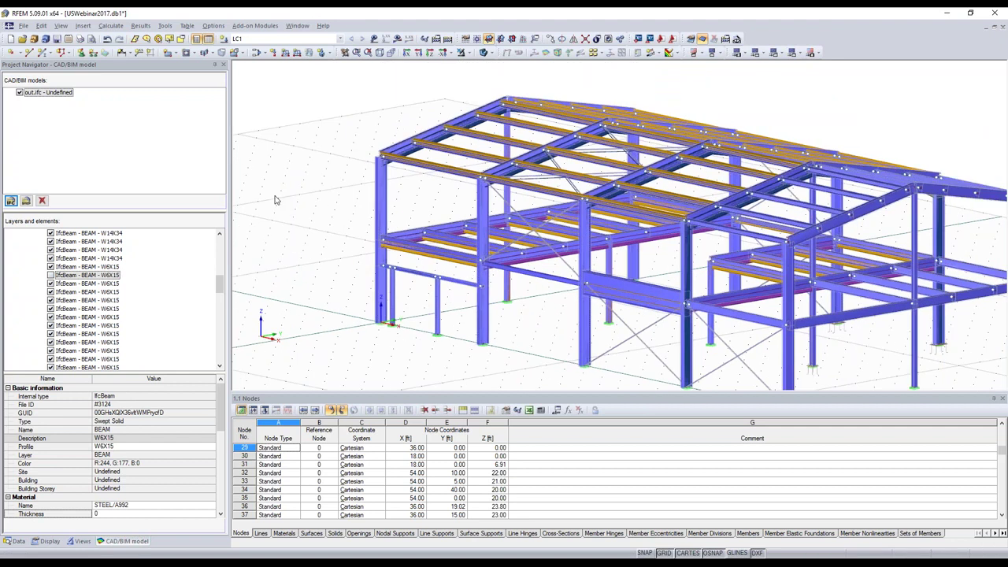
# Switch off the out.ifc overlay in the CAD/BIM model navigator.
pyautogui.click(20, 92)
pyautogui.moveTo(630, 287); pyautogui.dragTo(563, 286, button='middle')
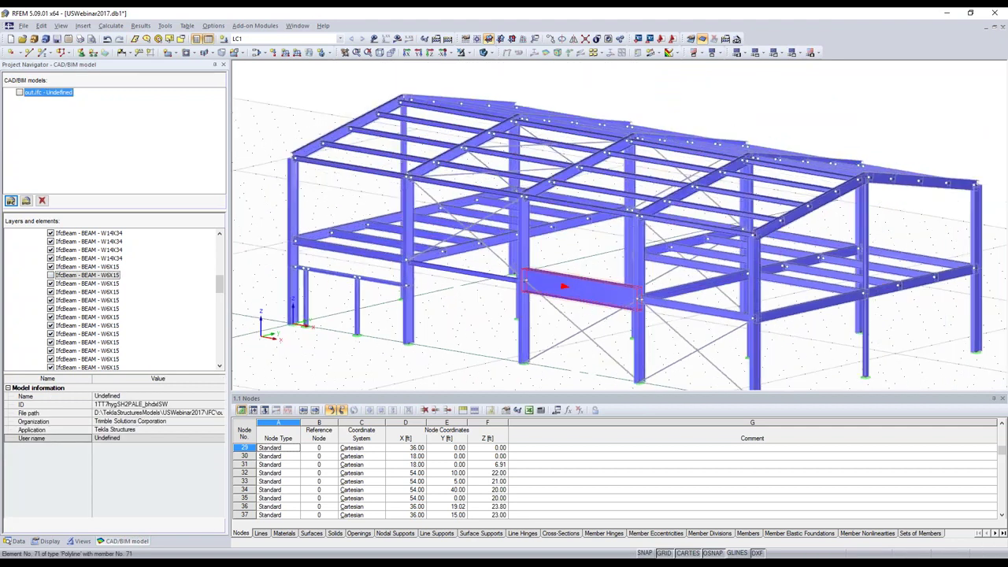
pyautogui.click(24, 25)
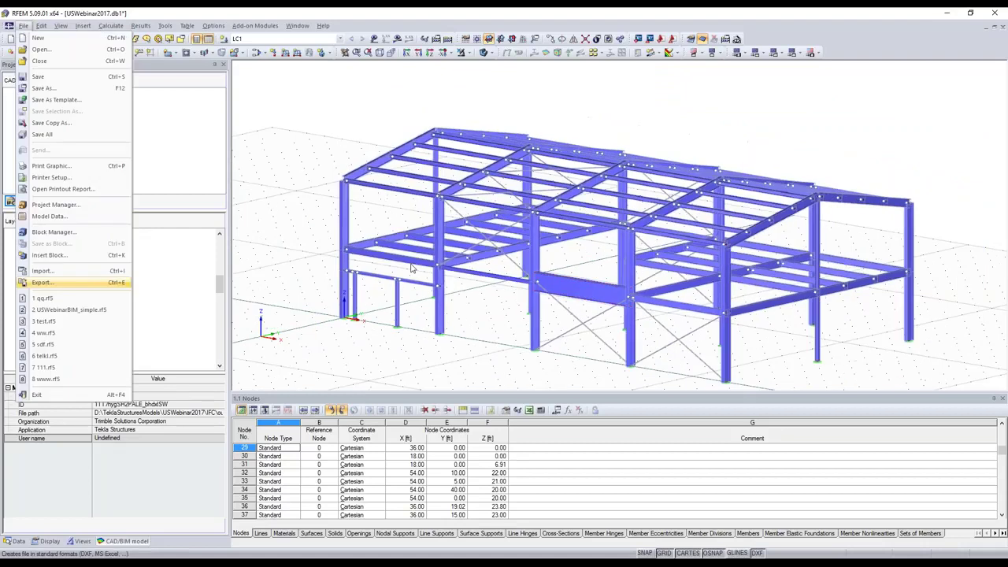
# Export the model to a new Bentley ISM file named USWebinar20171.db1 on the Desktop.
pyautogui.click(71, 281)
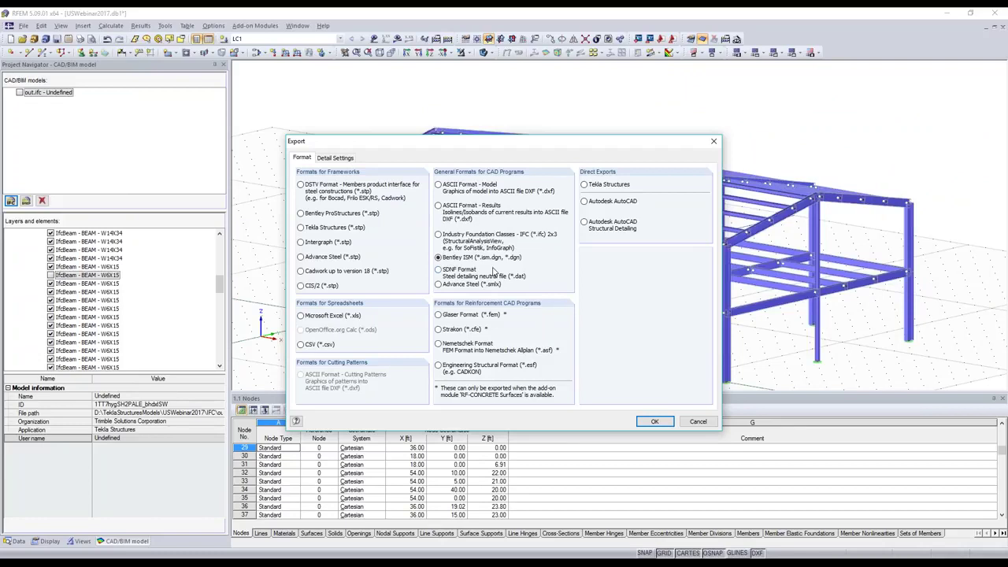
pyautogui.click(652, 423)
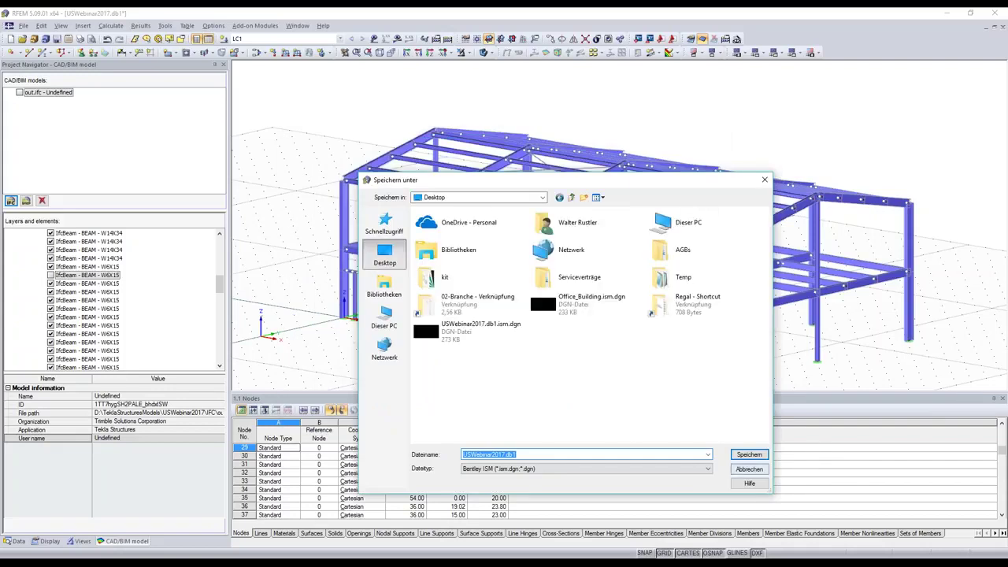
pyautogui.click(517, 455)
pyautogui.press('Left')
pyautogui.press('Left')
pyautogui.press('Left')
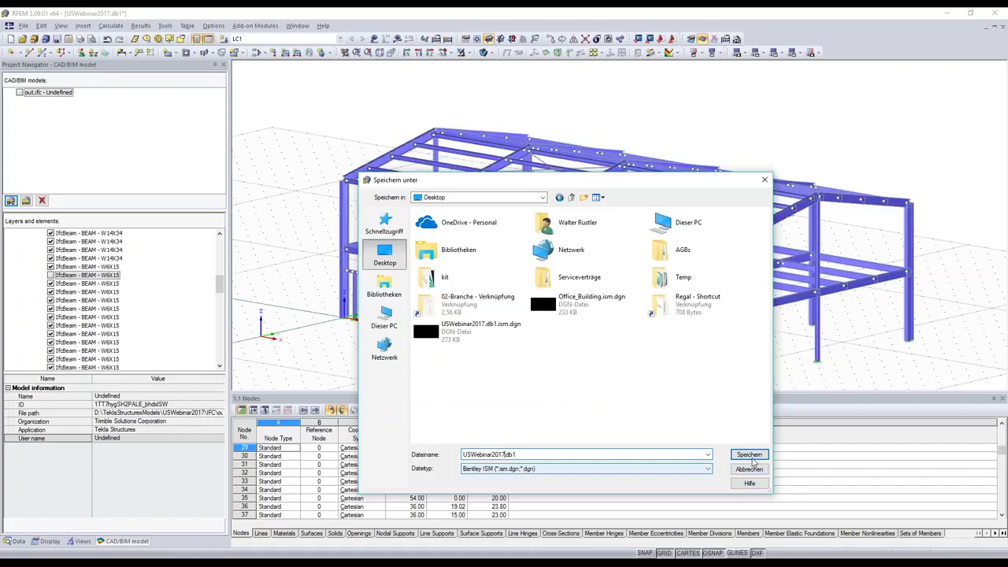
pyautogui.write('1')
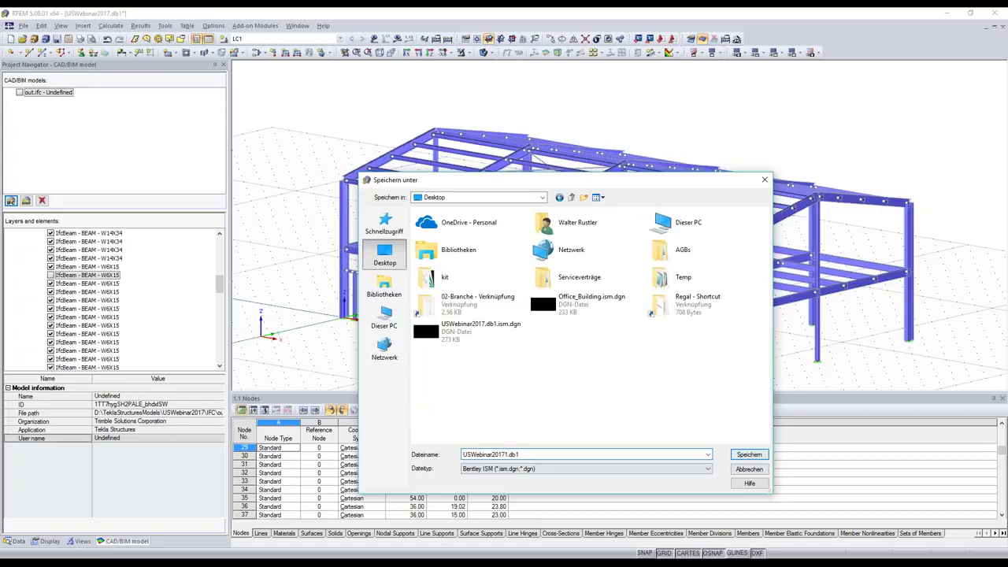
pyautogui.press('Return')
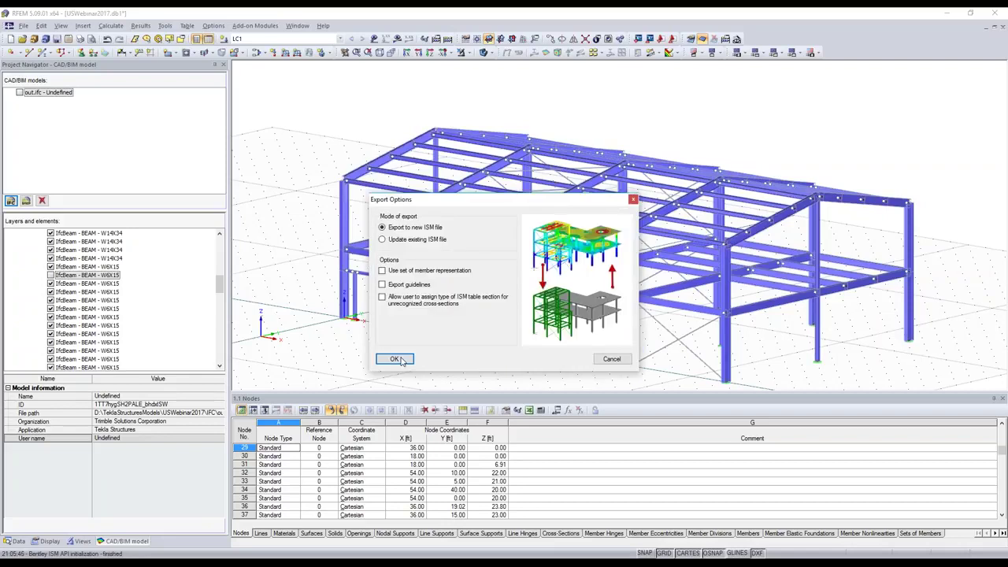
pyautogui.click(398, 359)
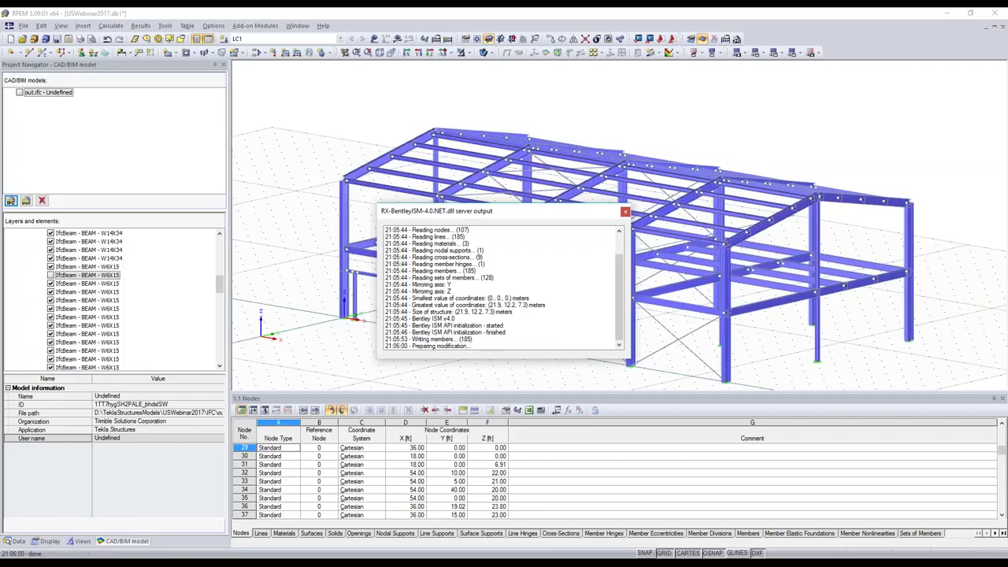
pyautogui.click(950, 16)
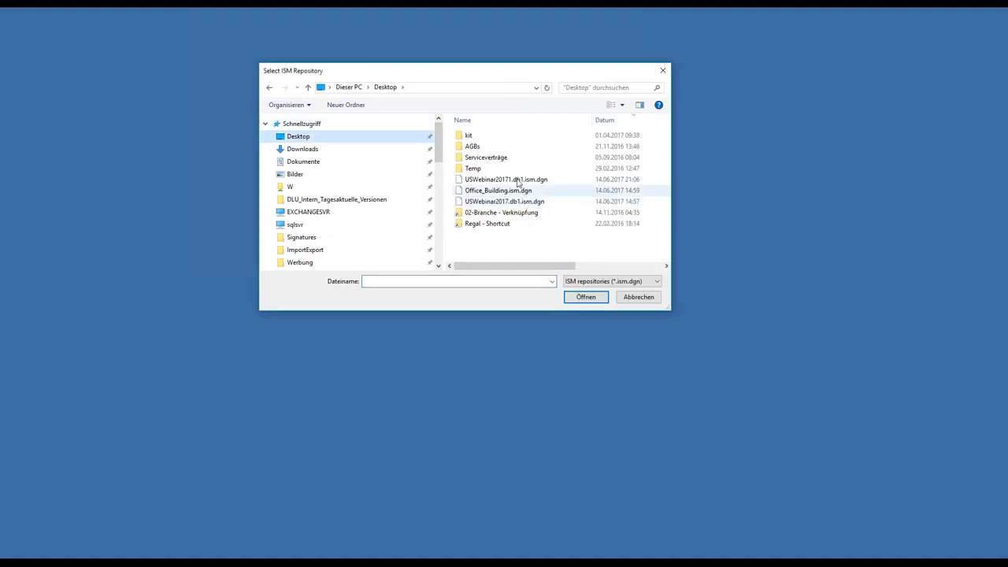
# Open the USWebinar20171.db1.ism.dgn repository and rotate the steel hall in 3D.
pyautogui.click(587, 299)
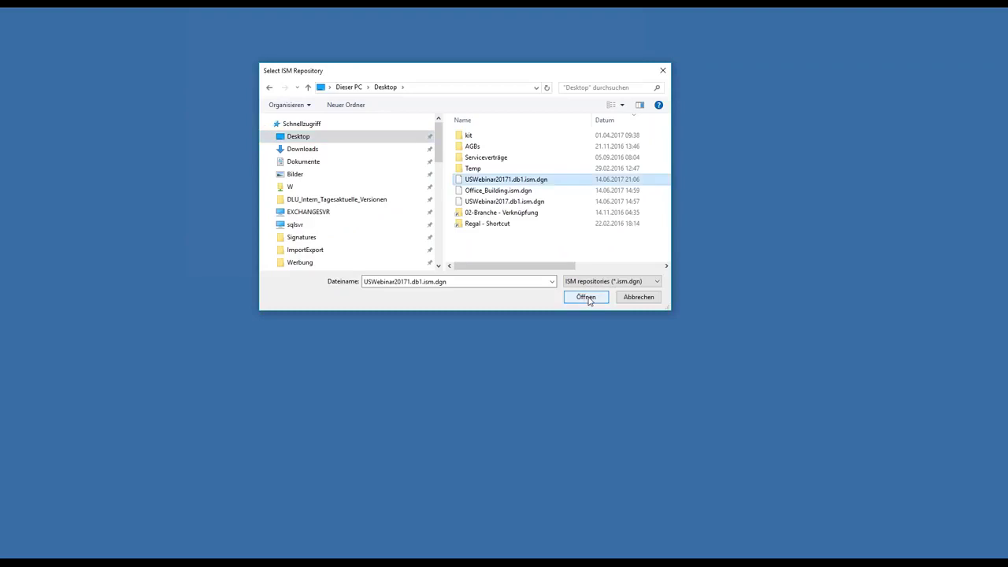
pyautogui.click(589, 301)
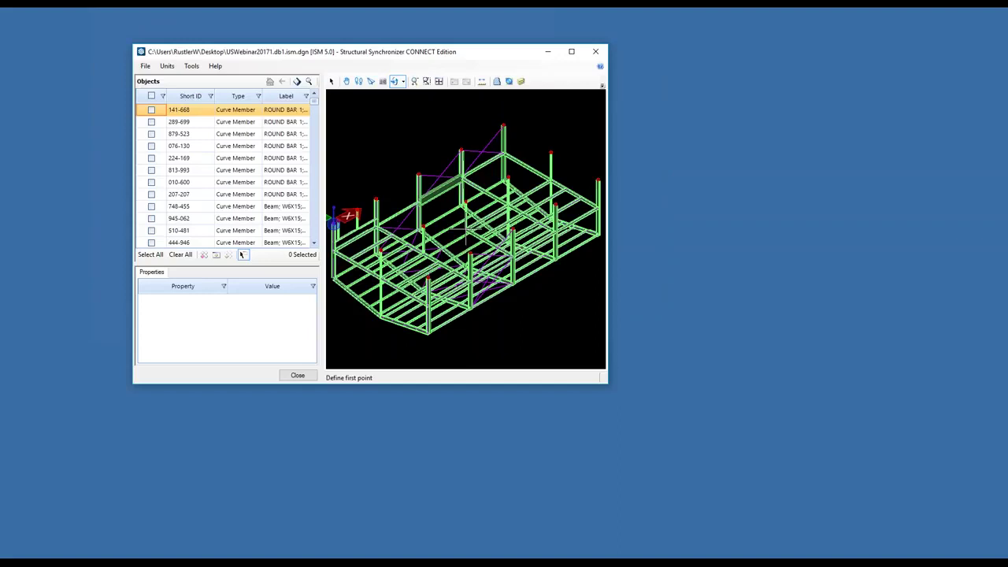
pyautogui.moveTo(473, 212)
pyautogui.mouseDown()
pyautogui.moveTo(564, 177)
pyautogui.moveTo(610, 211)
pyautogui.mouseUp()
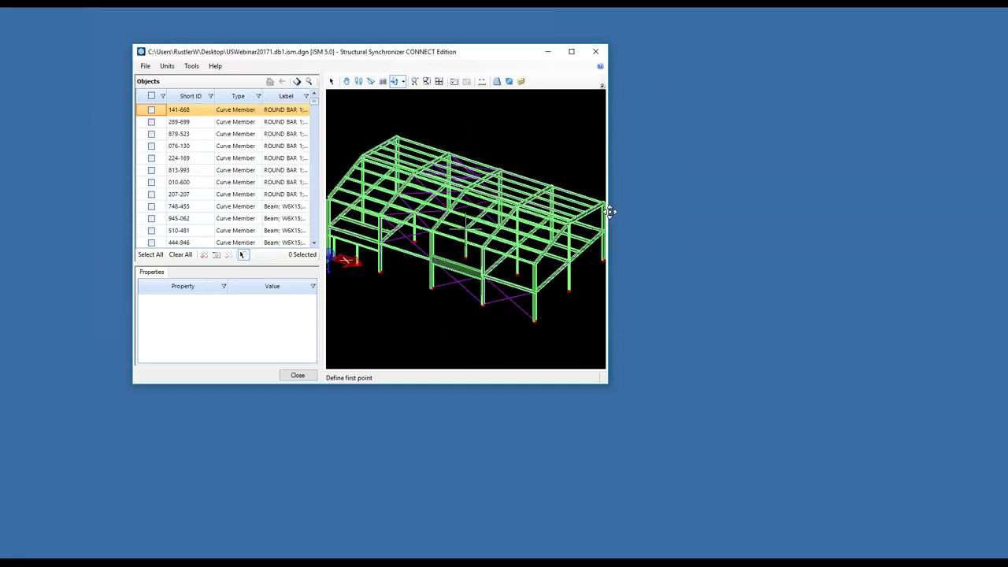
# Maximize Structural Synchronizer and rotate and pan the view toward the wide beam.
pyautogui.press('super+Up')
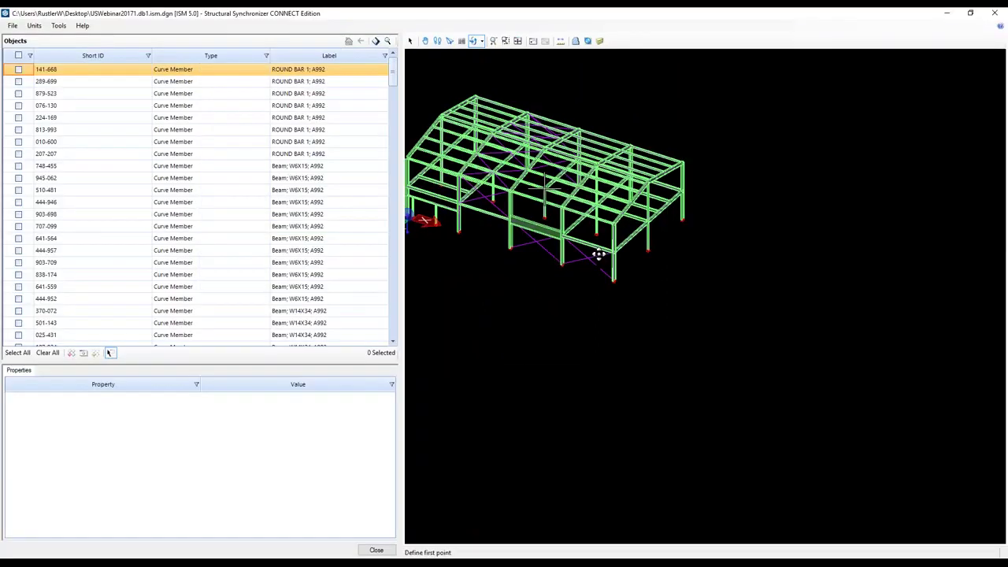
pyautogui.click(599, 254)
pyautogui.click(482, 85)
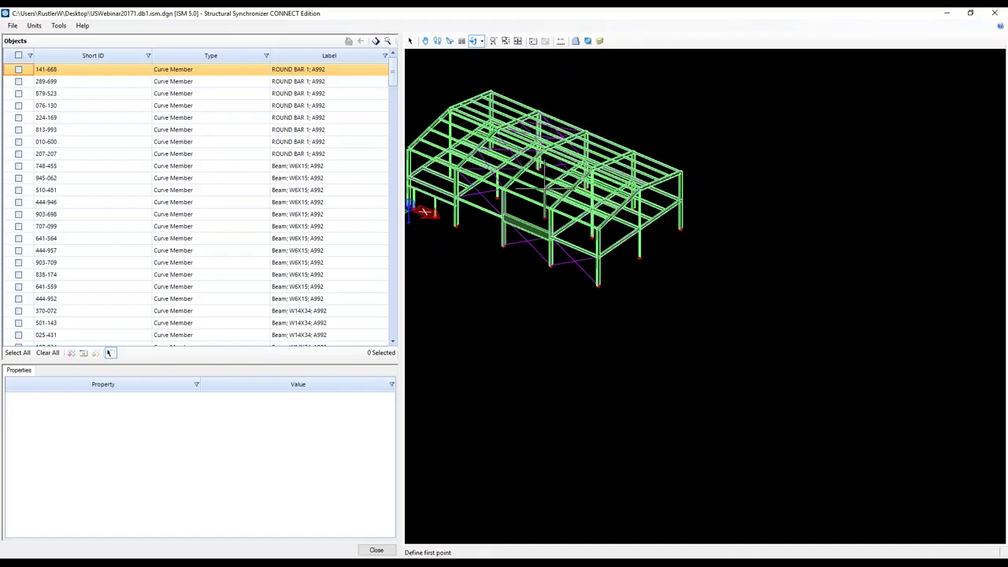
pyautogui.click(424, 40)
pyautogui.moveTo(660, 328); pyautogui.dragTo(607, 324)
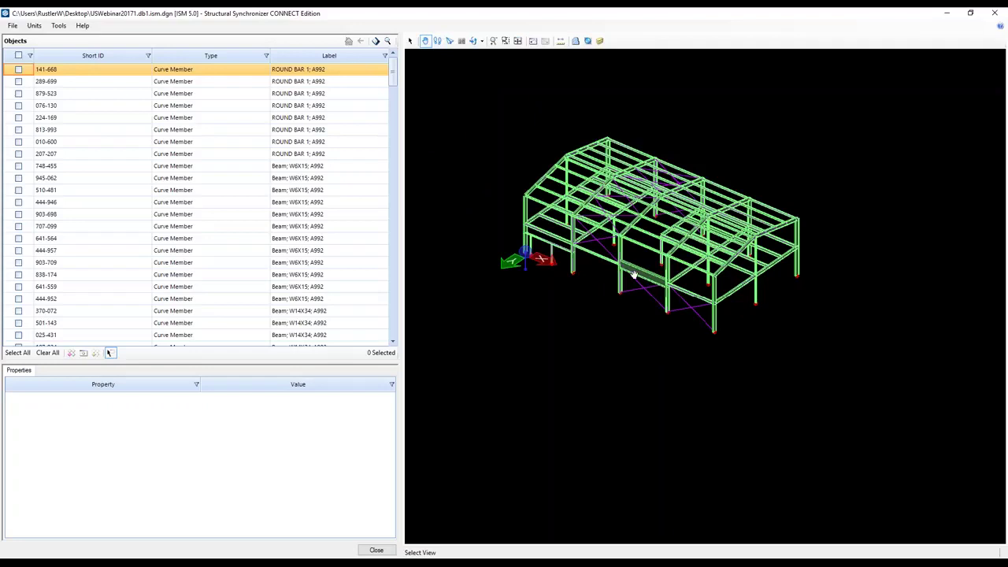
pyautogui.scroll(5, 634, 275)
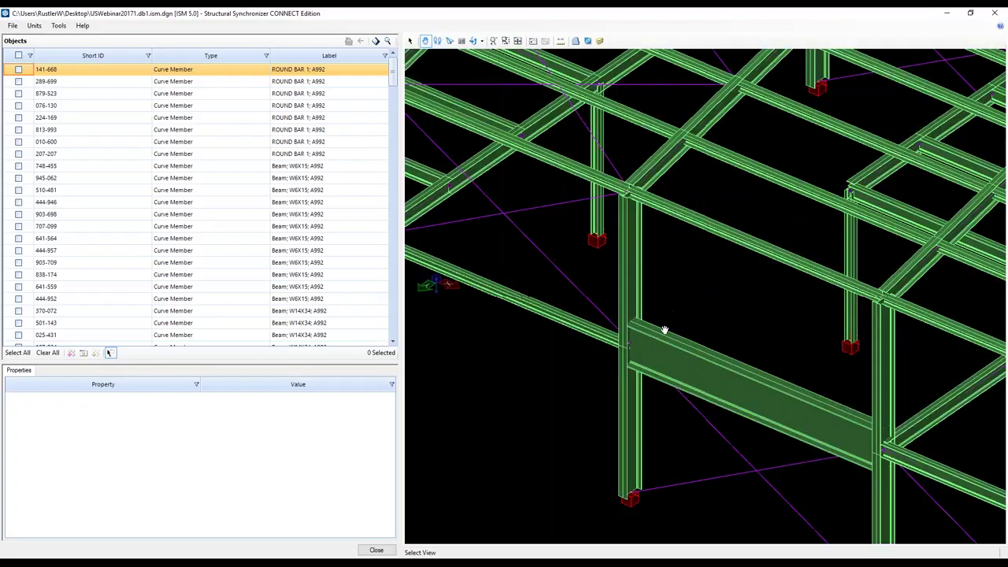
pyautogui.scroll(-3, 664, 330)
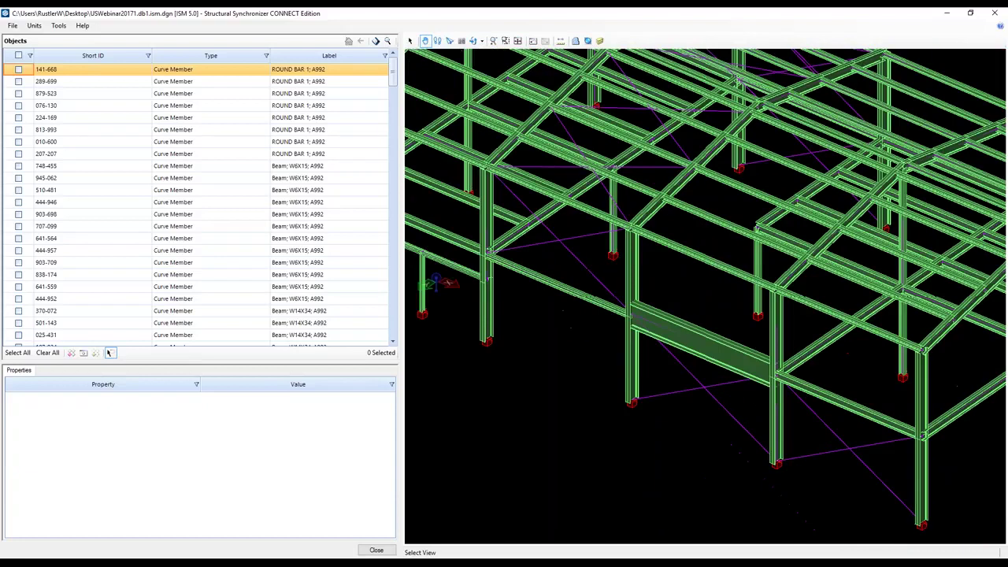
# Select the wide beam to show its properties: W33X118, A992, 5.486 m, 970.5 kg.
pyautogui.press('Escape')
pyautogui.click(688, 337)
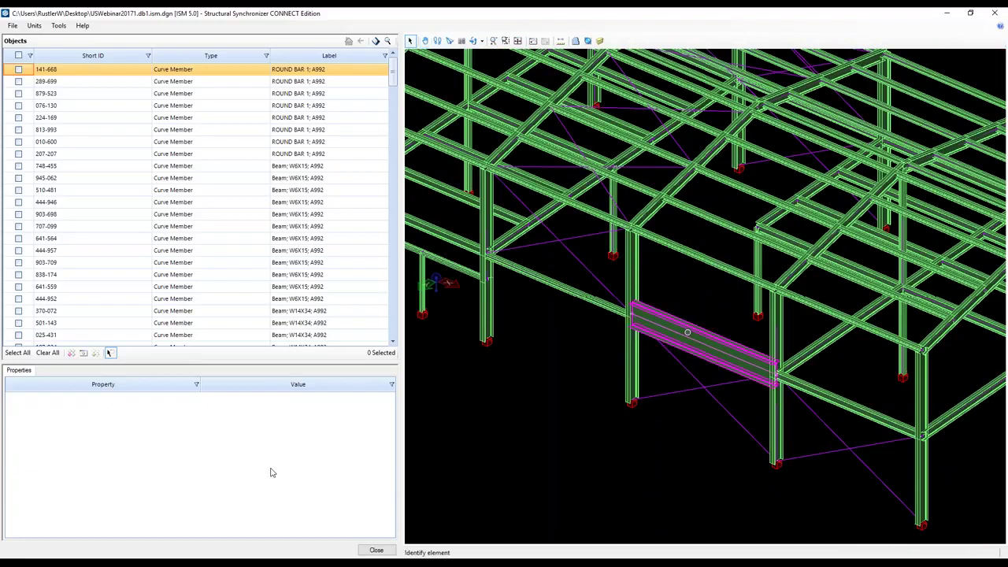
pyautogui.scroll(-5, 294, 494)
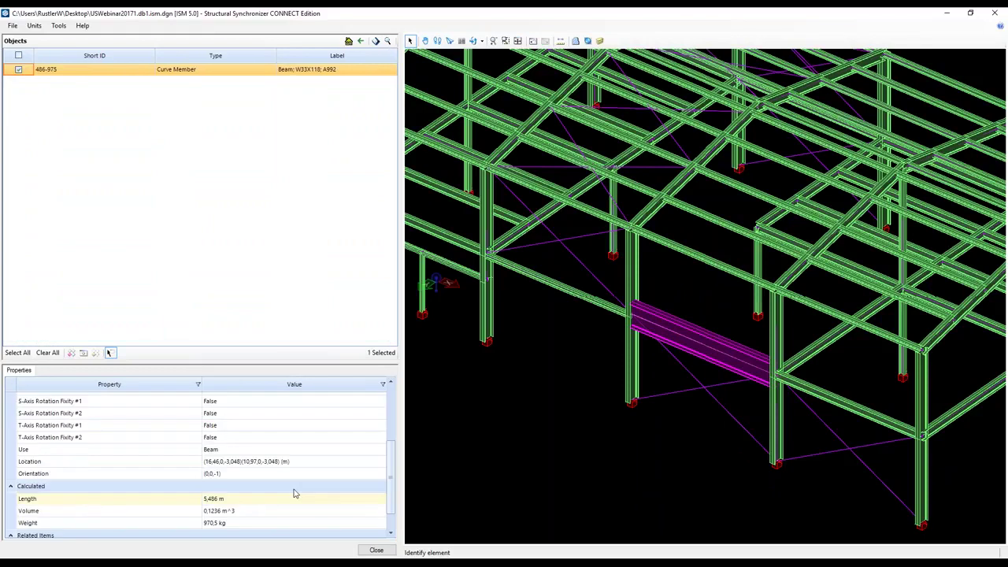
pyautogui.scroll(-1, 293, 494)
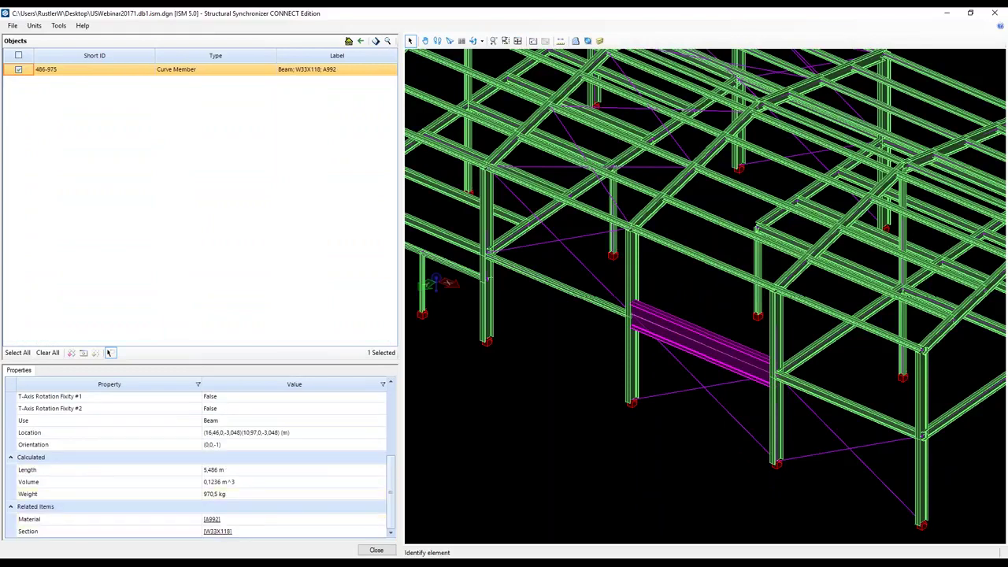
pyautogui.scroll(5, 727, 452)
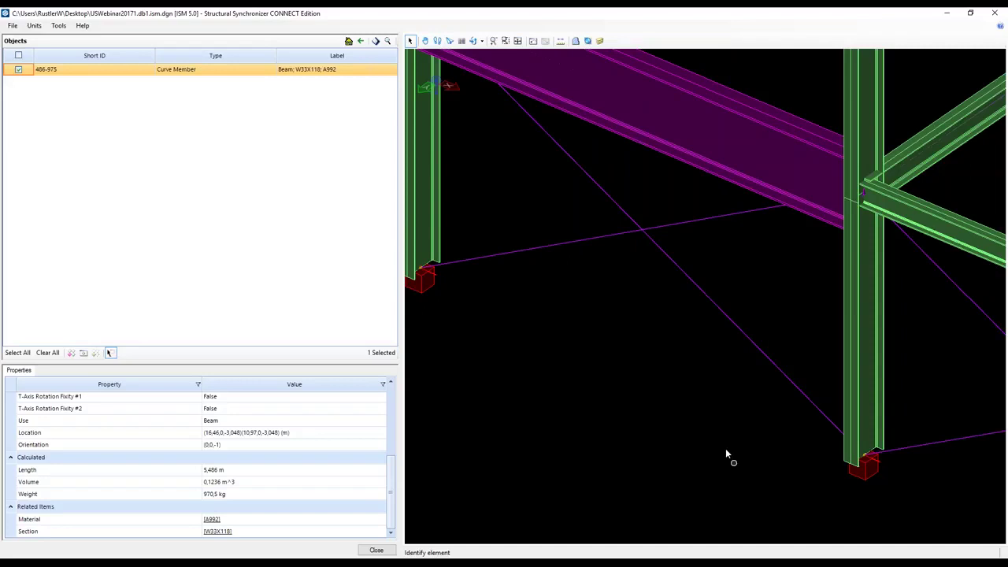
pyautogui.scroll(-10, 726, 451)
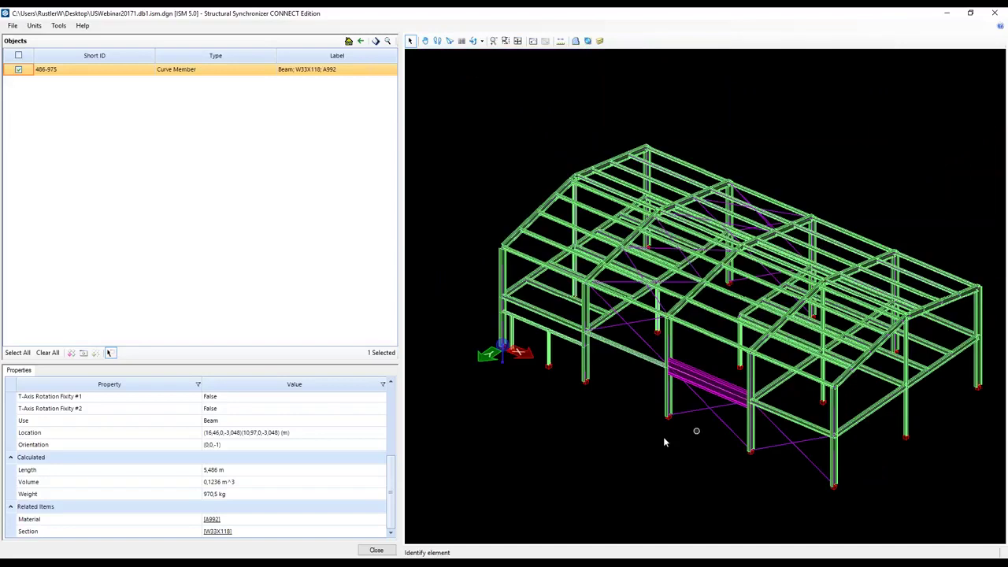